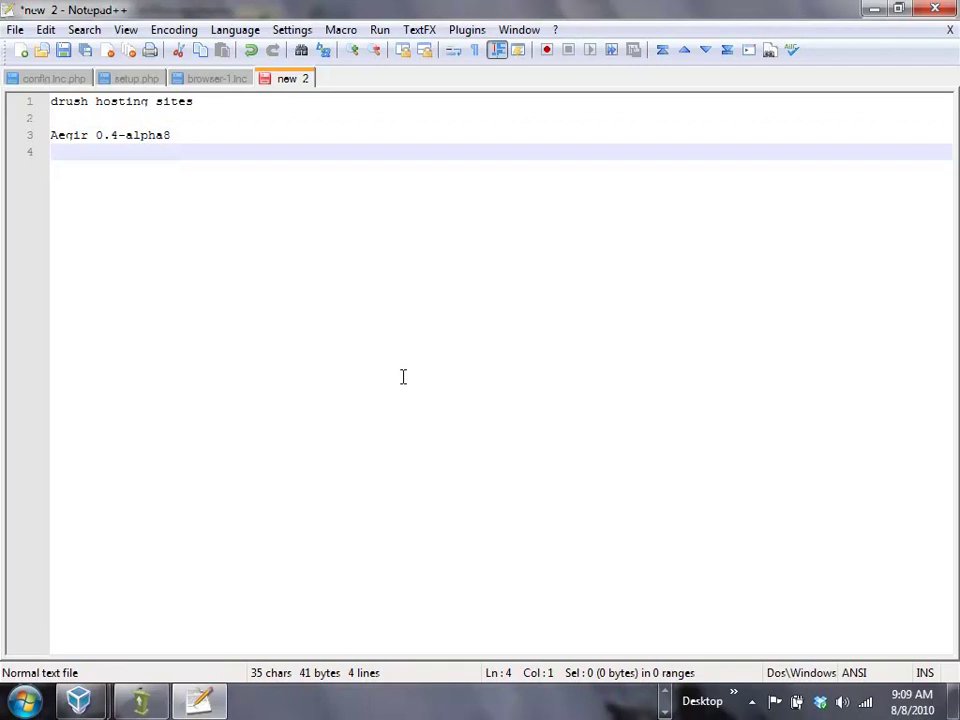
# Note that Aegir 0.4-alpha8 needs at least drush 3.0 and 0.4-alpha9 needs drush 3.1.
pyautogui.write('at least dru')
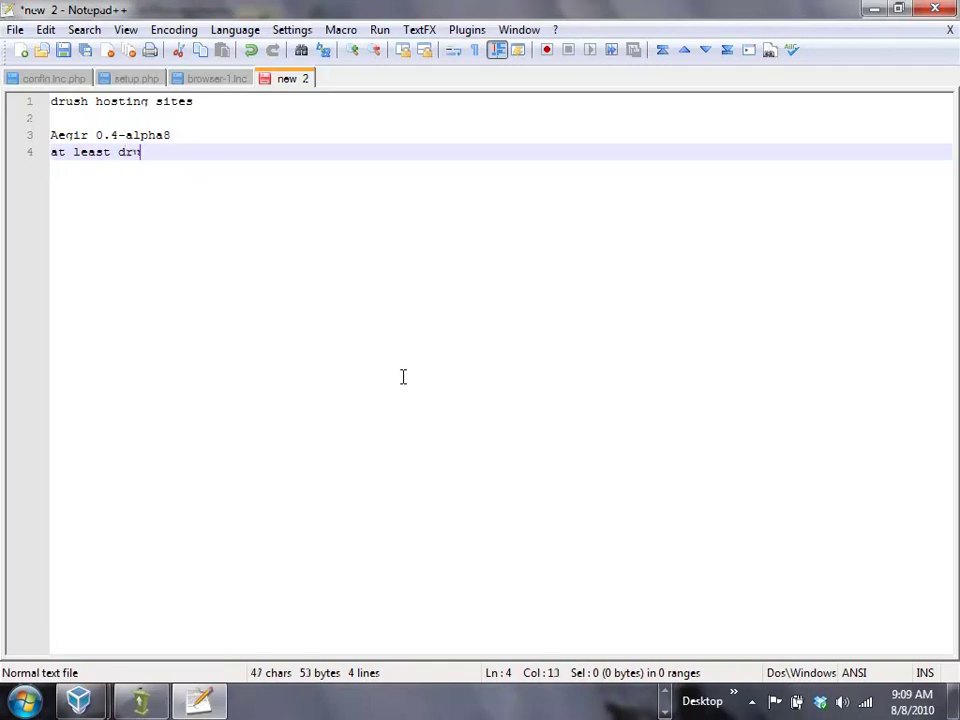
pyautogui.write('sh 3.0')
pyautogui.press('Return')
pyautogui.press('Return')
pyautogui.write('Aegir ')
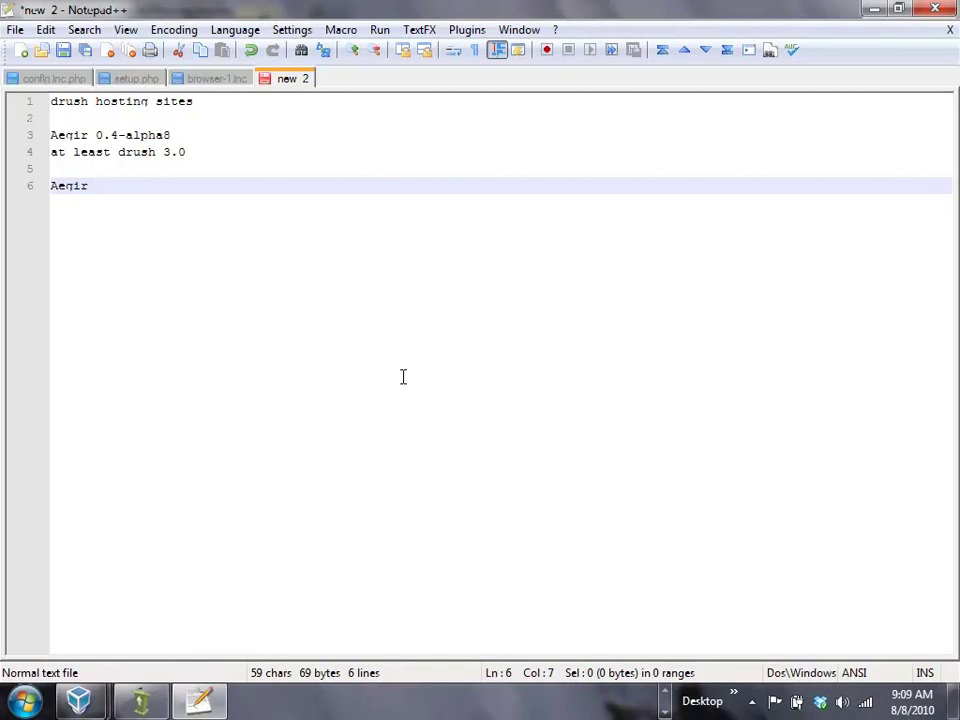
pyautogui.write('0.4-alpha9')
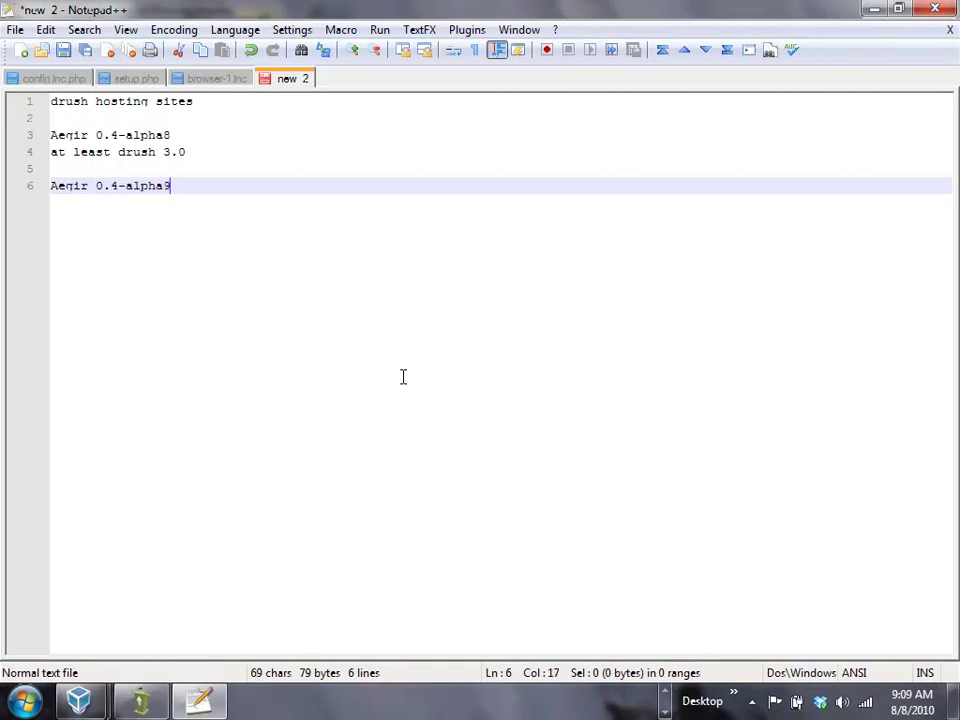
pyautogui.press('Return')
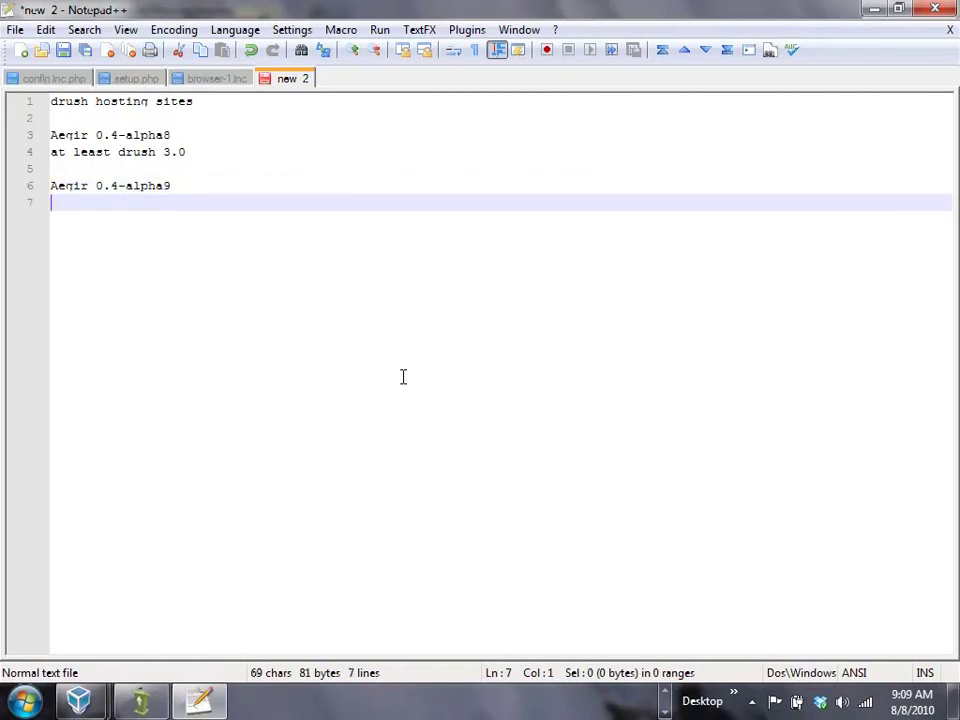
pyautogui.write('at laste drush 3.1')
pyautogui.press('Return')
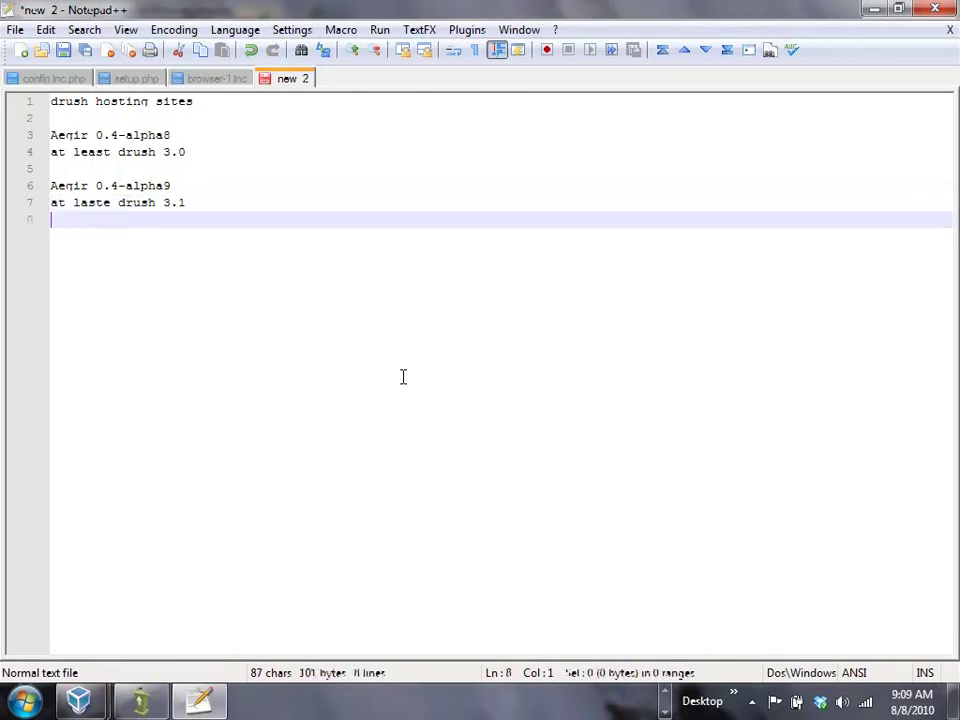
pyautogui.press('Return')
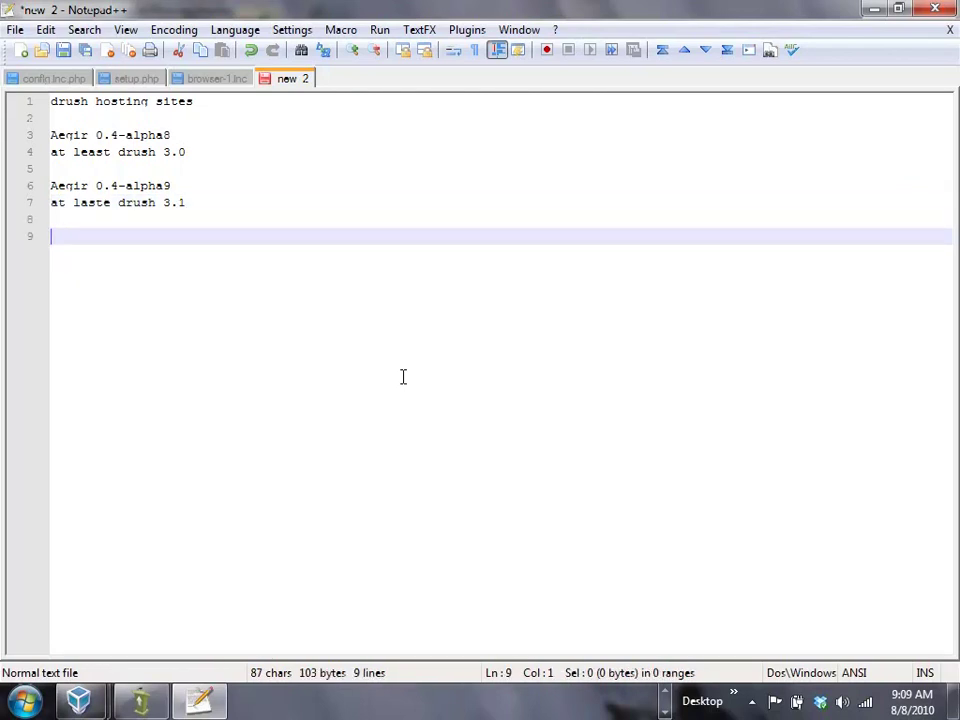
# Add 'Aegir 0.3 – only drush 2.x' at the top of the notes and minimize Notepad++.
pyautogui.click(52, 101)
pyautogui.press('Return')
pyautogui.press('Return')
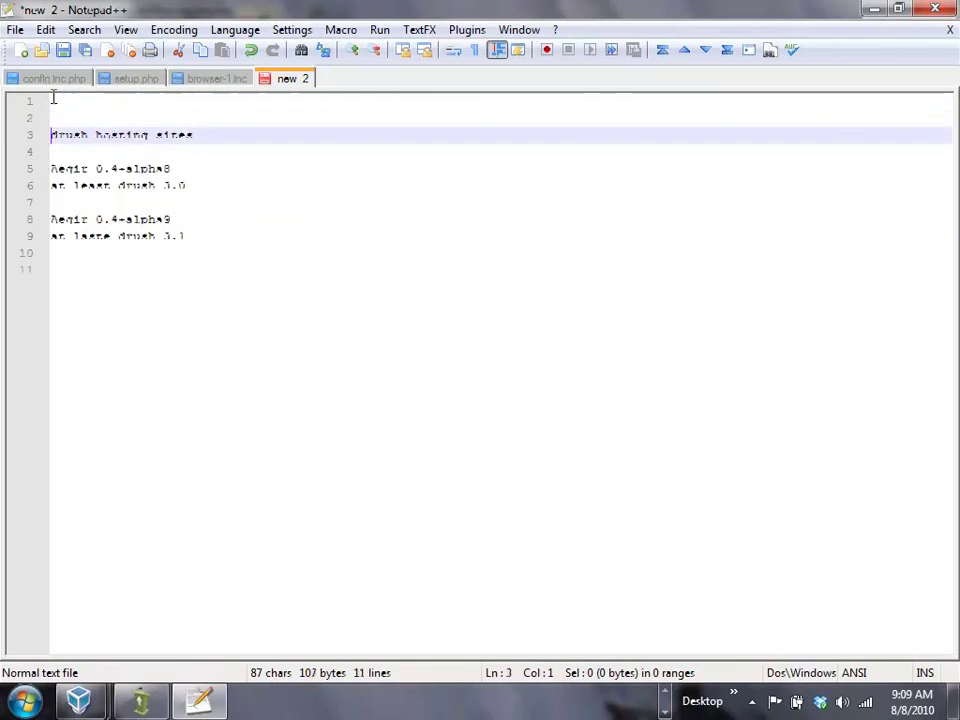
pyautogui.click(53, 97)
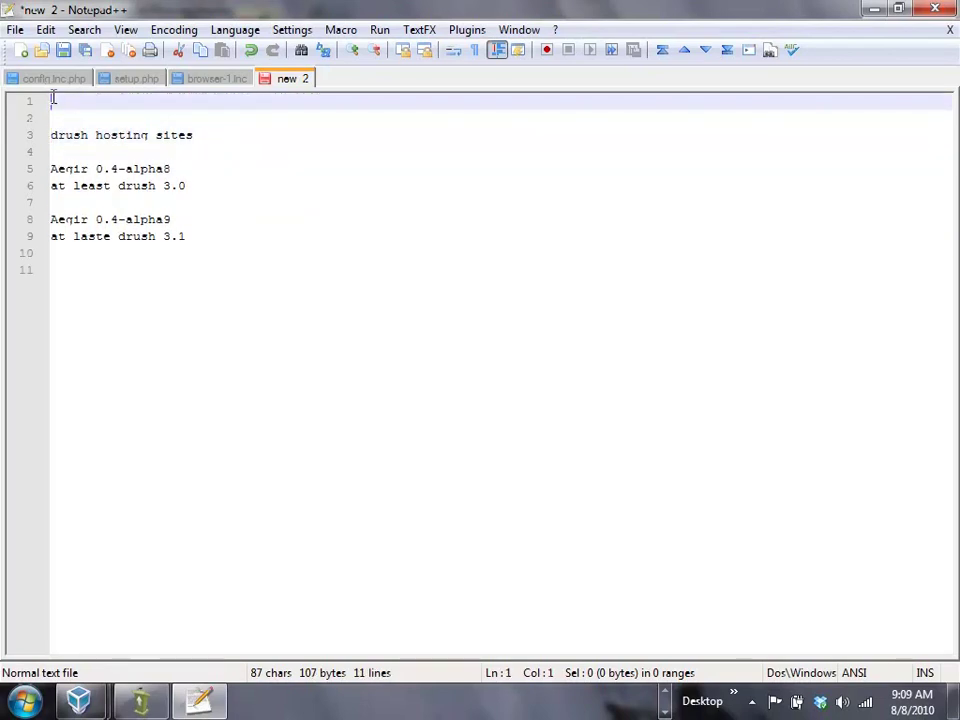
pyautogui.write('a')
pyautogui.press('BackSpace')
pyautogui.write('Aegir 0.3')
pyautogui.press('Return')
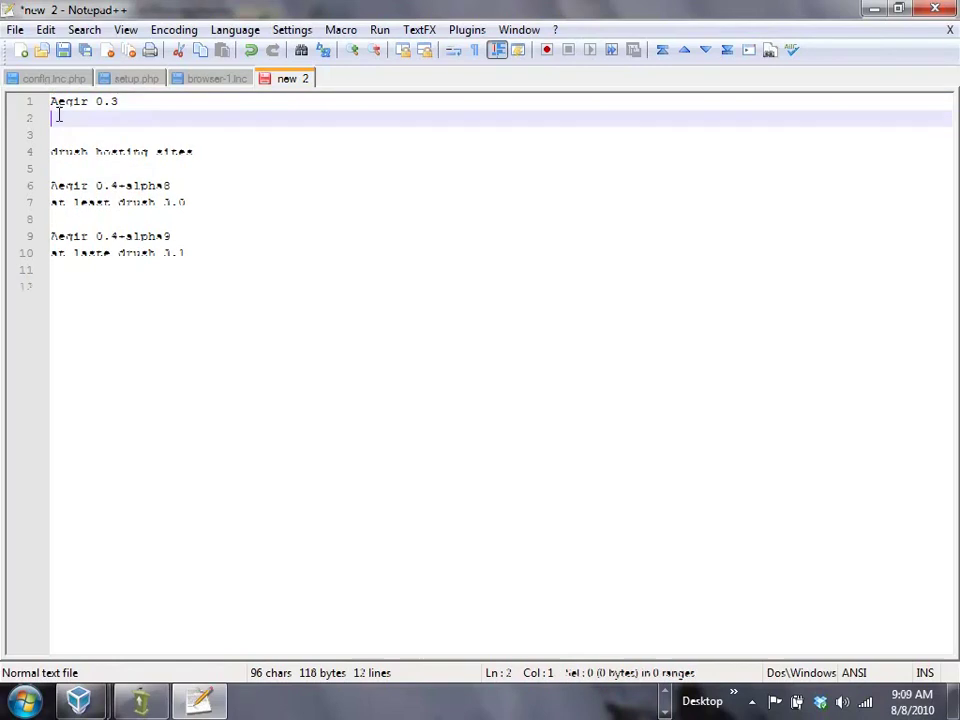
pyautogui.write('at')
pyautogui.press('BackSpace')
pyautogui.press('BackSpace')
pyautogui.write('only ')
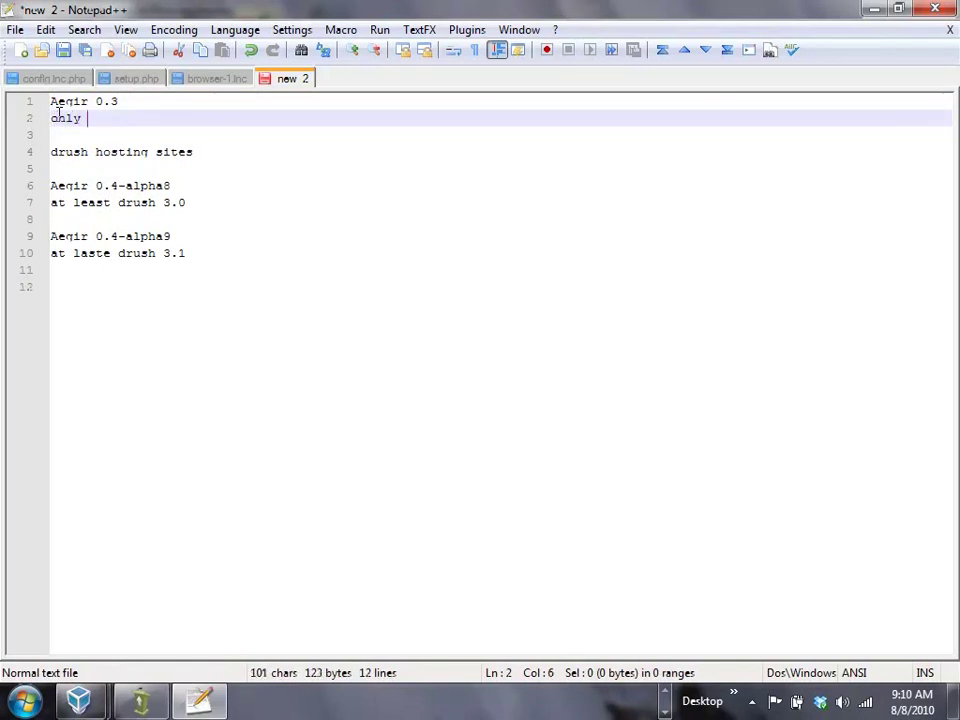
pyautogui.write('drush 2.x')
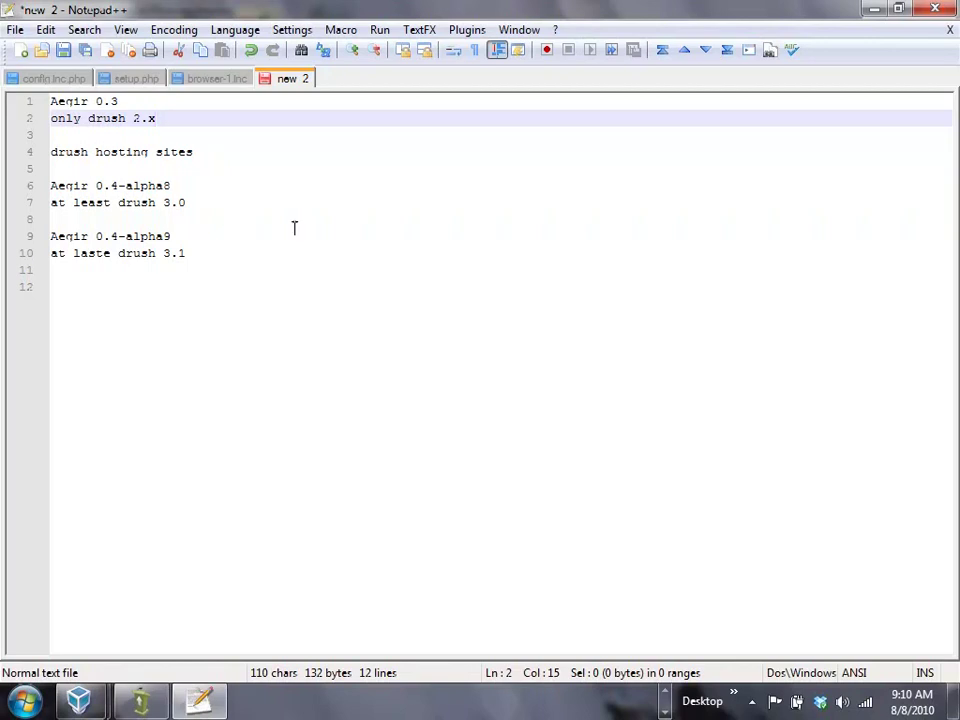
pyautogui.click(867, 15)
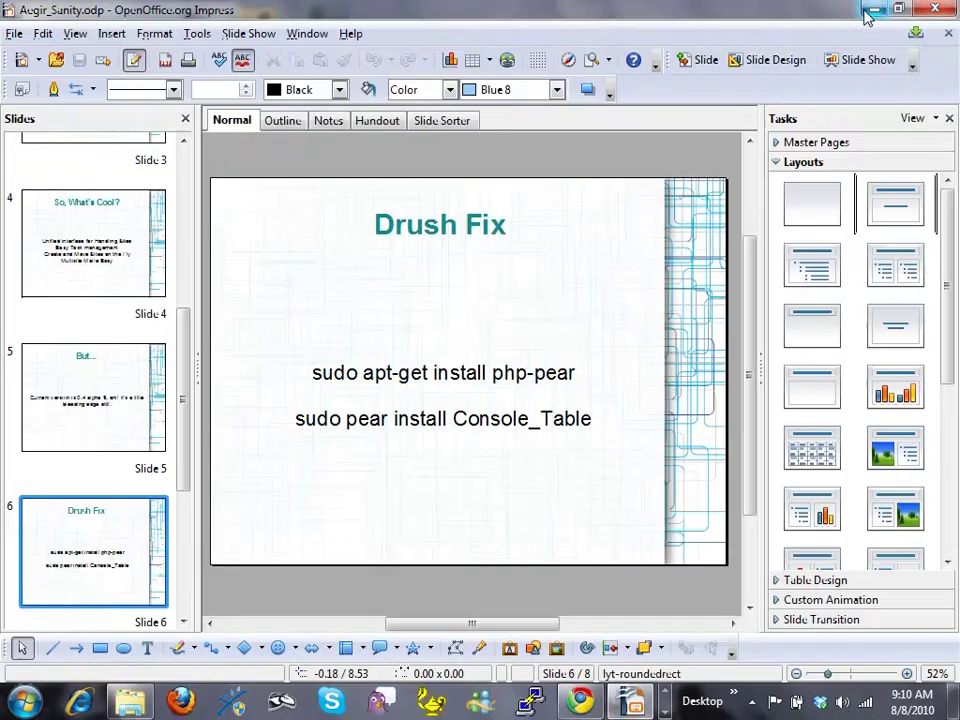
# Minimize Impress and switch to the running Ubuntu Laptop VM showing the Aegir dashboard.
pyautogui.click(867, 11)
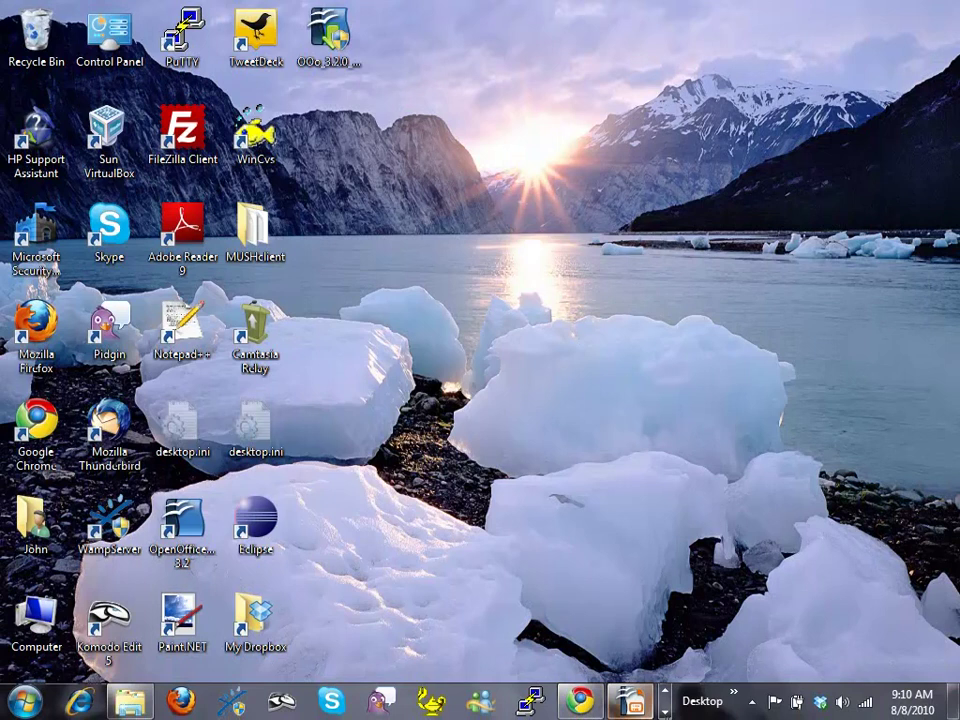
pyautogui.moveTo(80, 700)
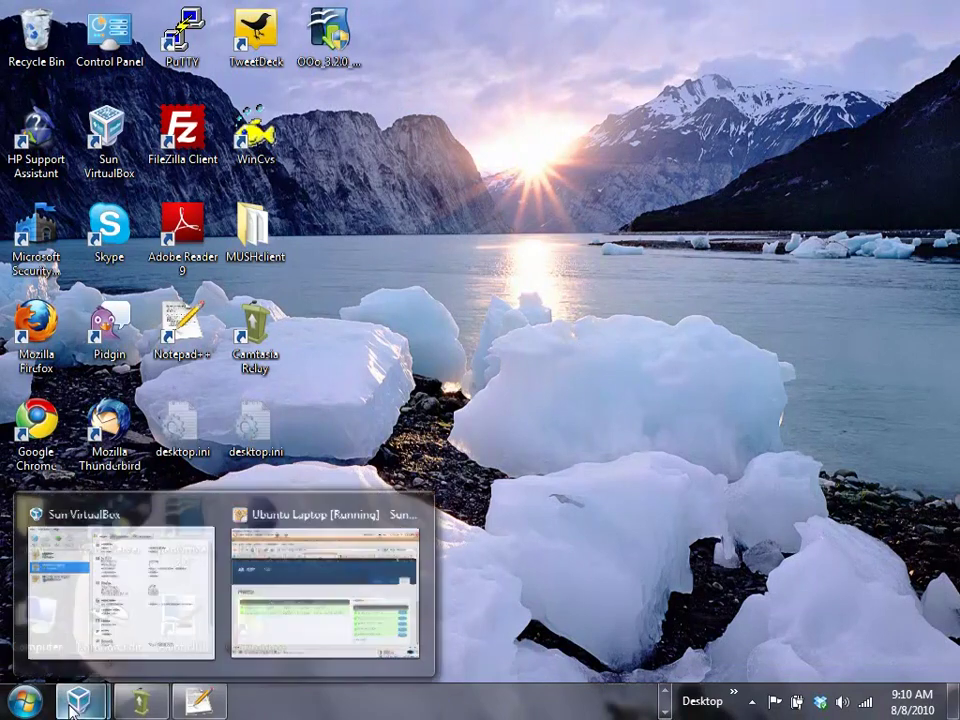
pyautogui.moveTo(175, 603)
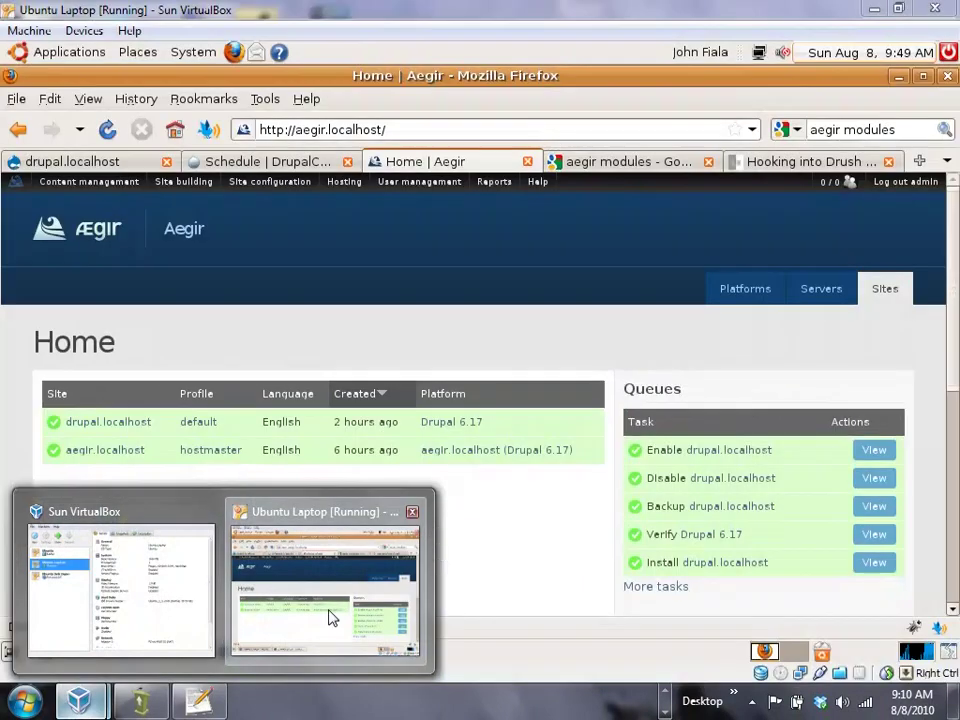
pyautogui.click(332, 617)
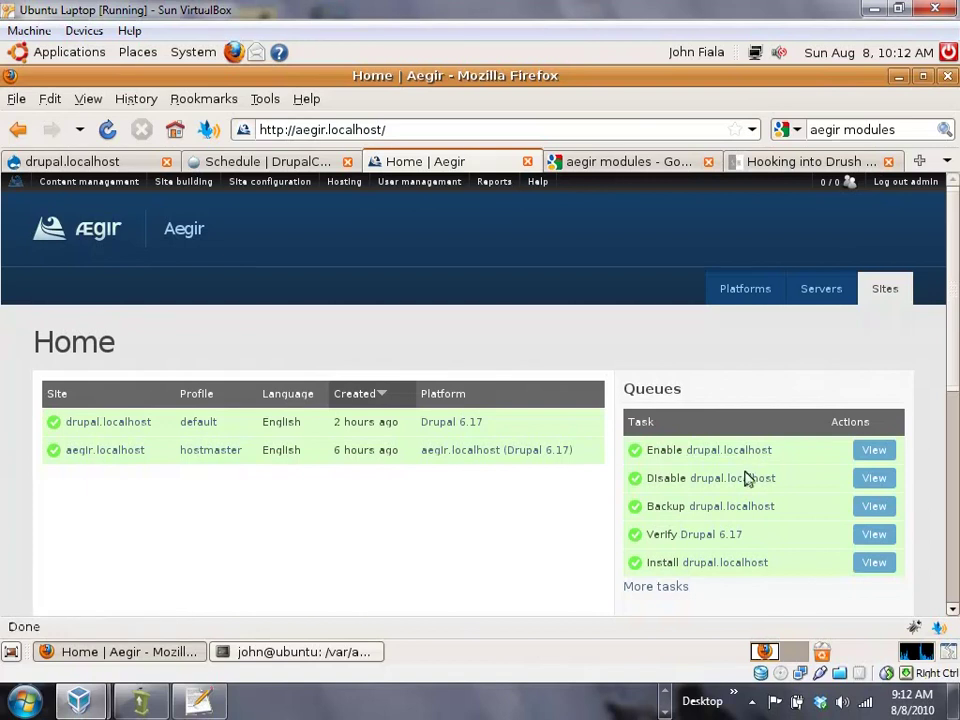
pyautogui.click(874, 507)
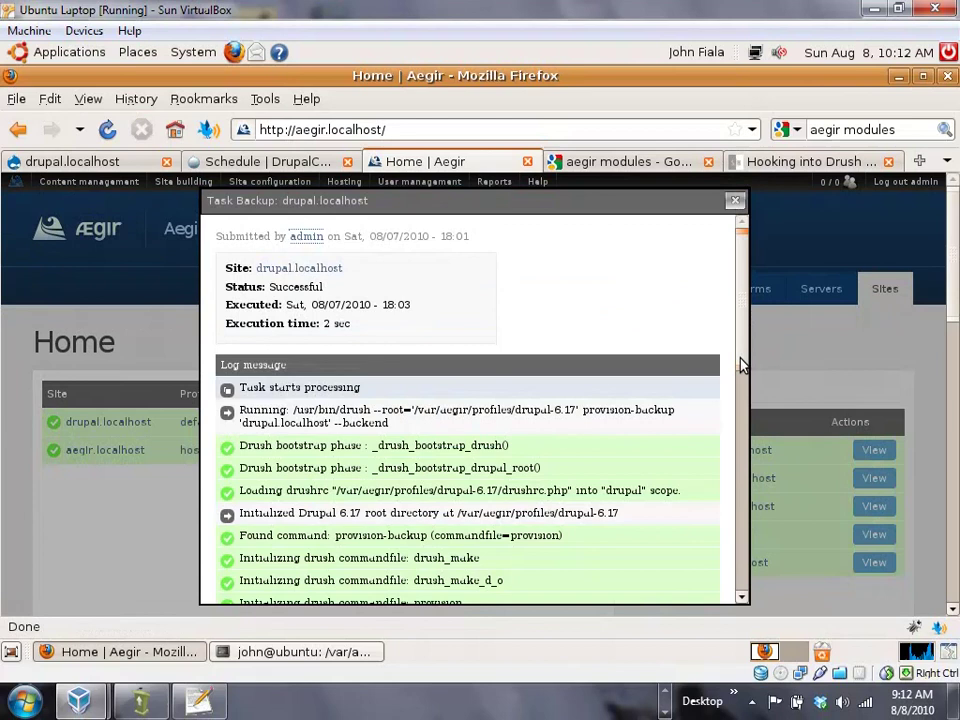
pyautogui.moveTo(741, 366); pyautogui.dragTo(722, 583)
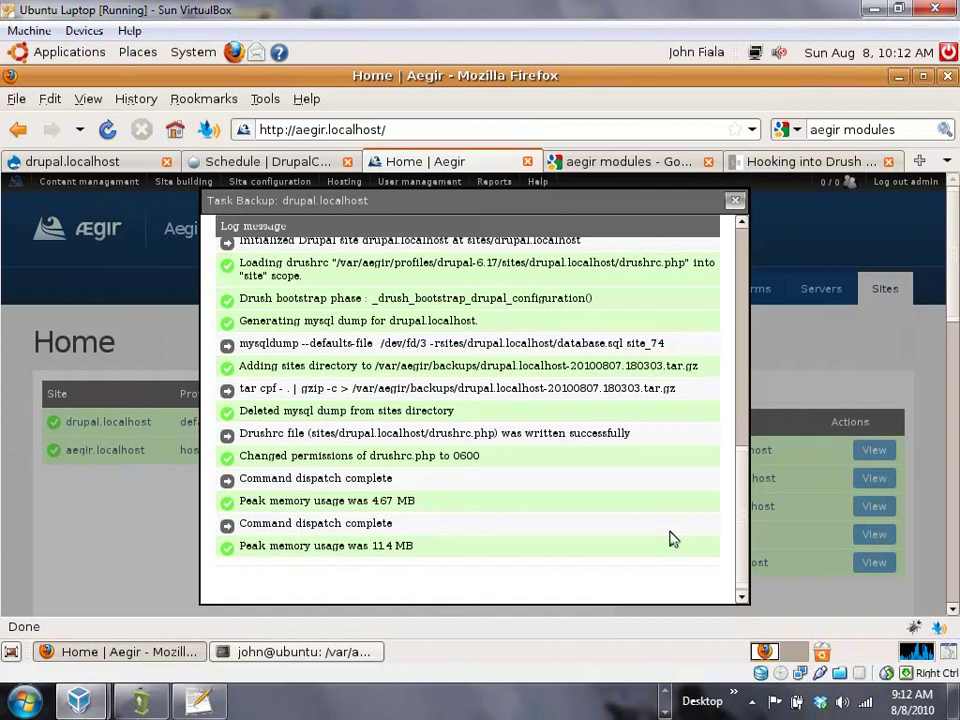
pyautogui.moveTo(739, 579); pyautogui.dragTo(735, 321)
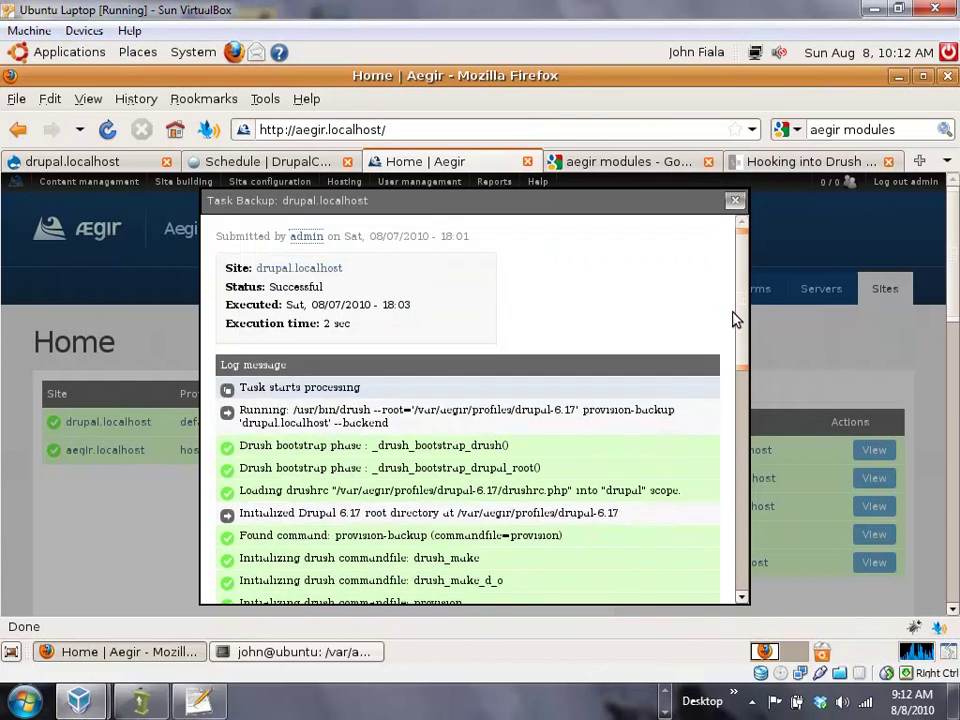
pyautogui.click(735, 201)
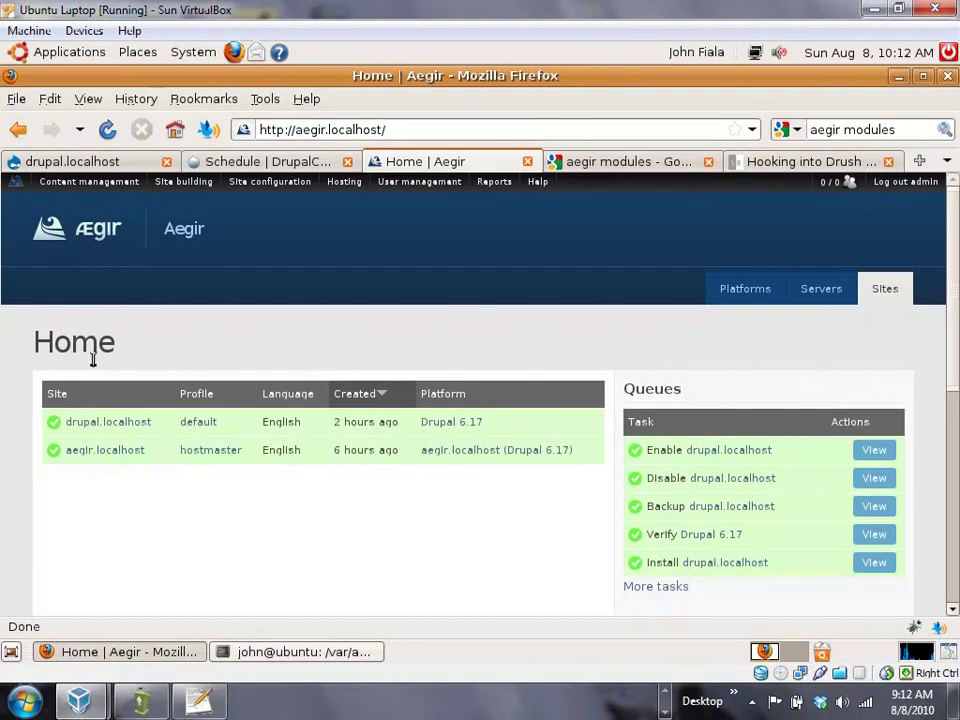
# From the Platforms list, open the Drupal 6.17 platform page showing its hosted site drupal.localhost.
pyautogui.click(745, 289)
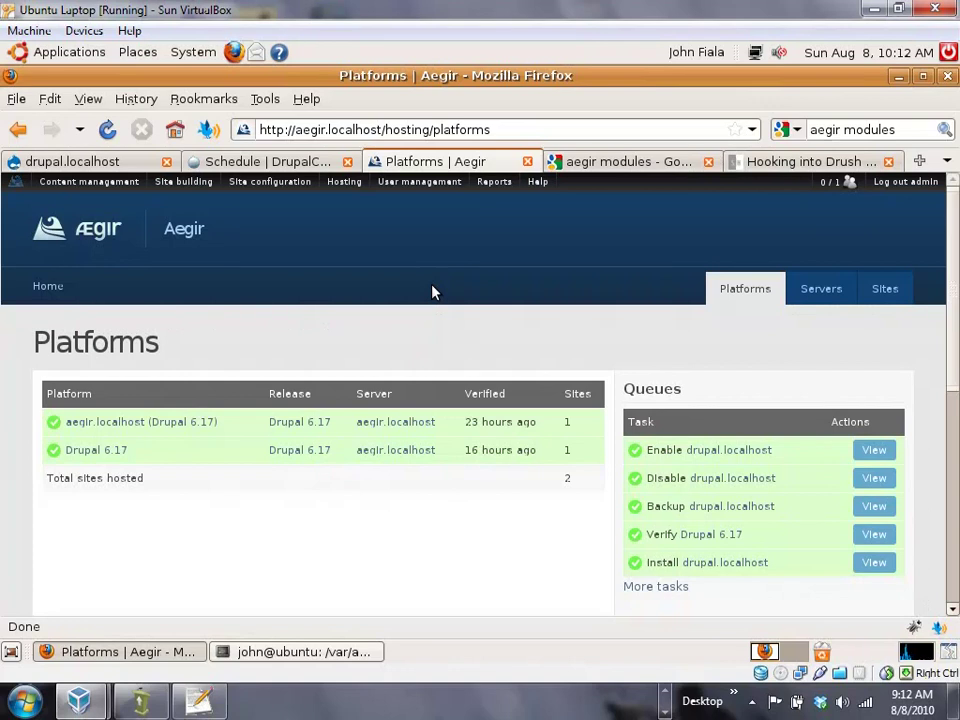
pyautogui.click(93, 453)
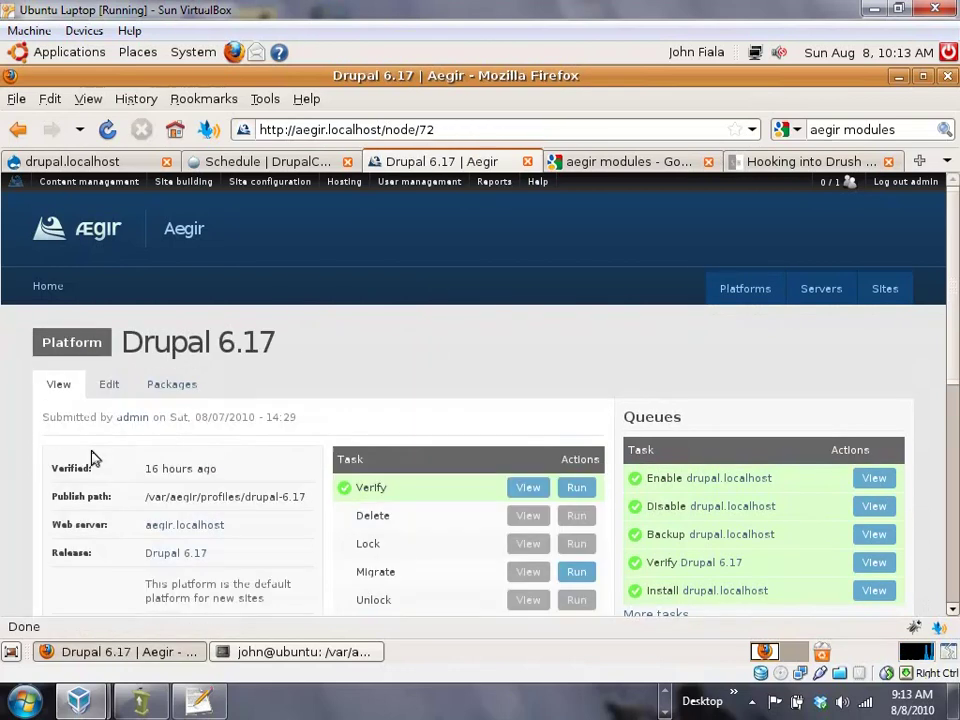
pyautogui.scroll(-5, 258, 416)
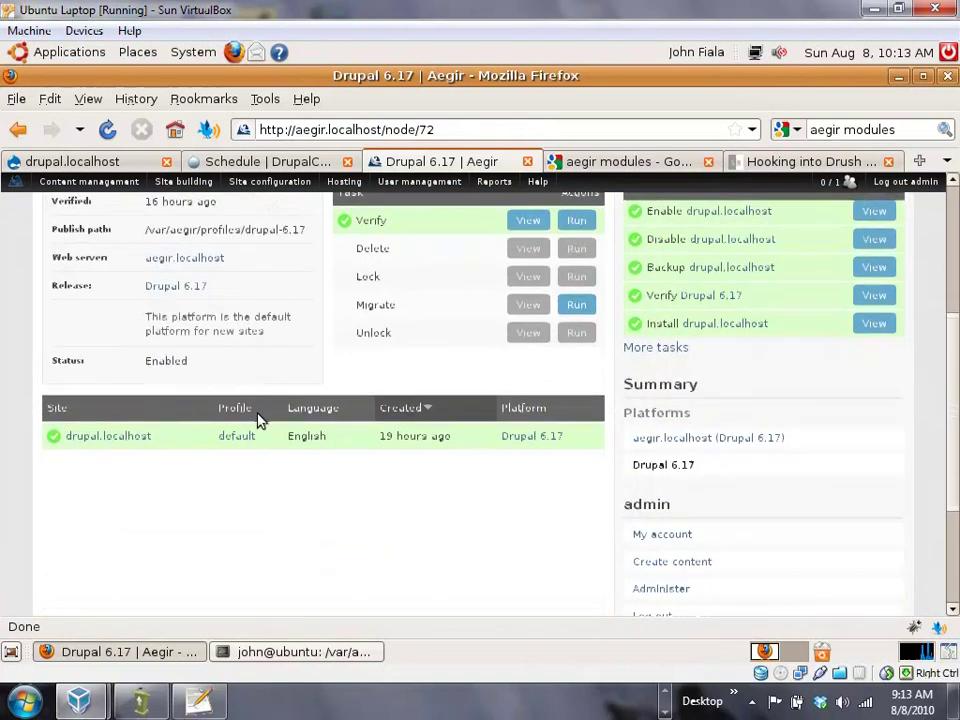
pyautogui.scroll(3, 310, 465)
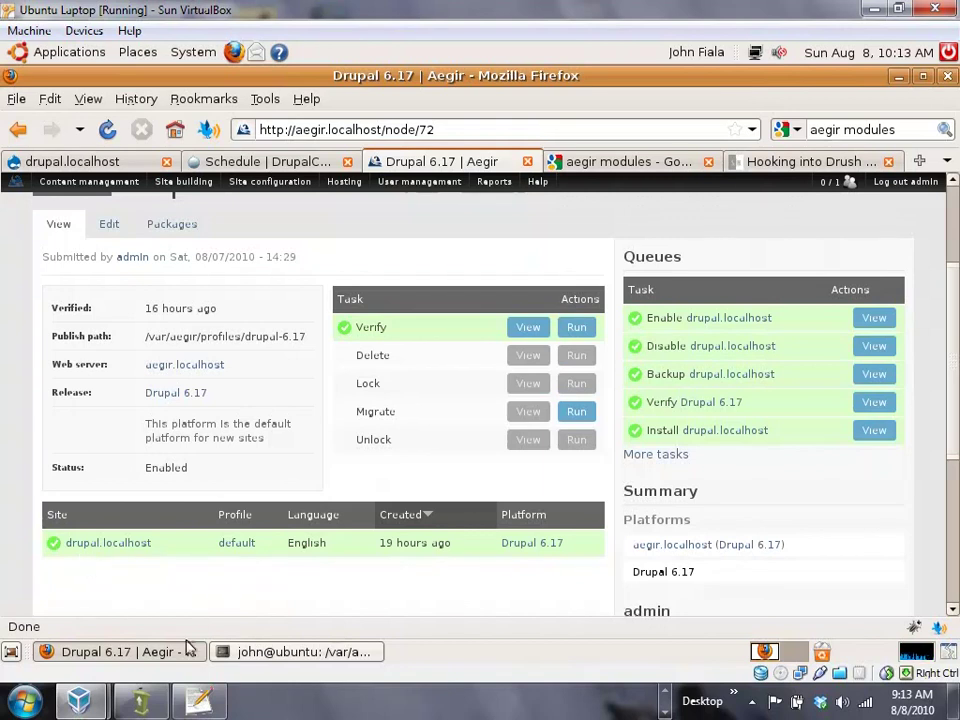
# Run sudo gedit /etc/hosts in the terminal and enter the administrator password.
pyautogui.click(270, 654)
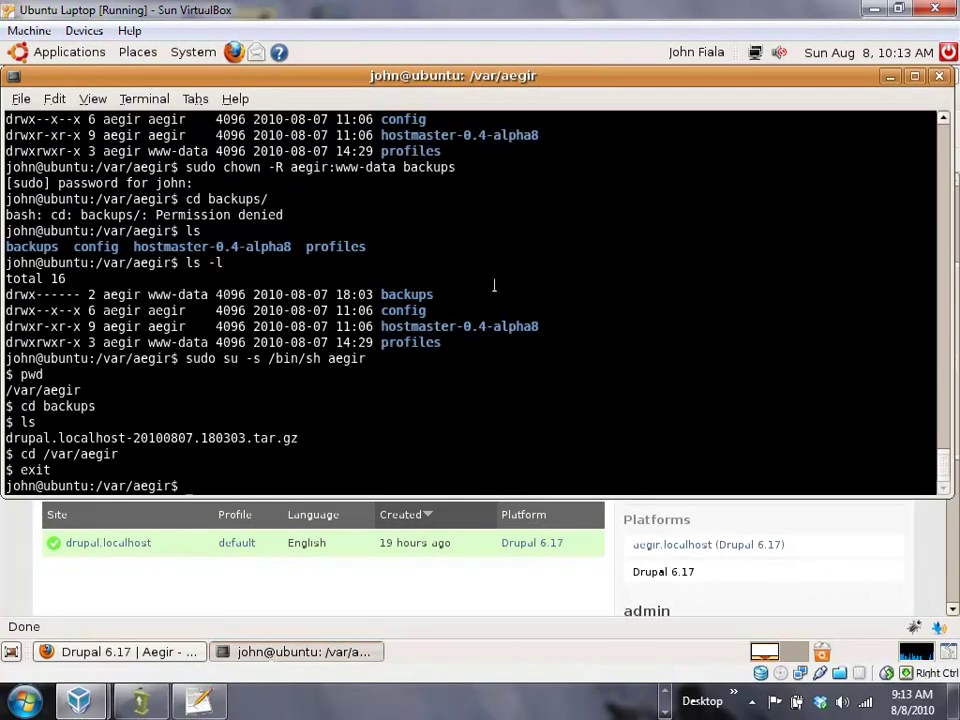
pyautogui.write('sudo')
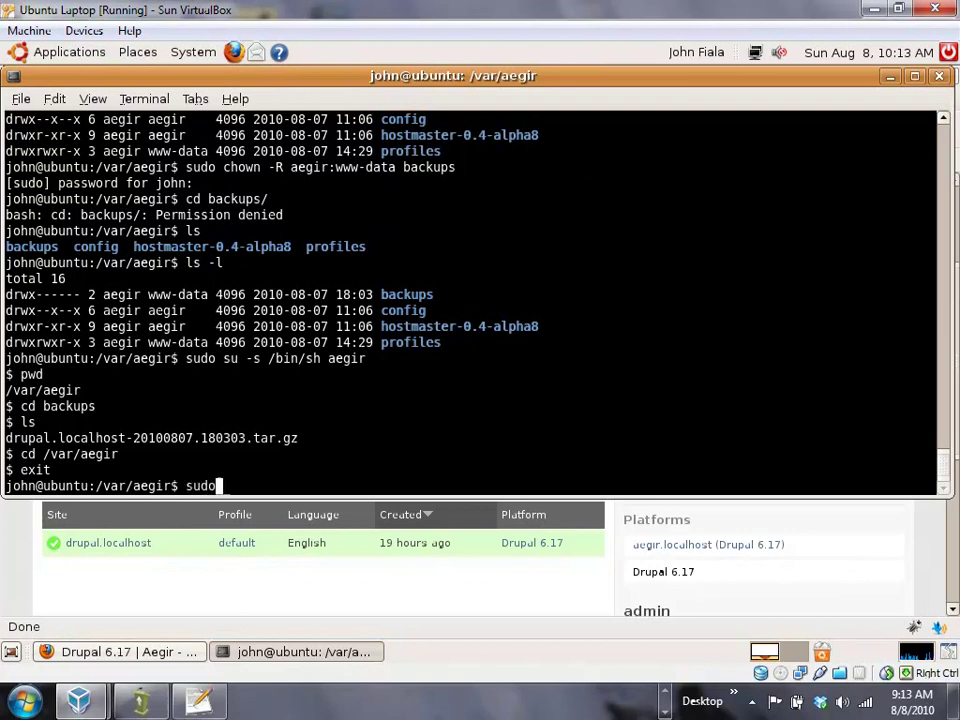
pyautogui.write(' gedit /etc/hosts')
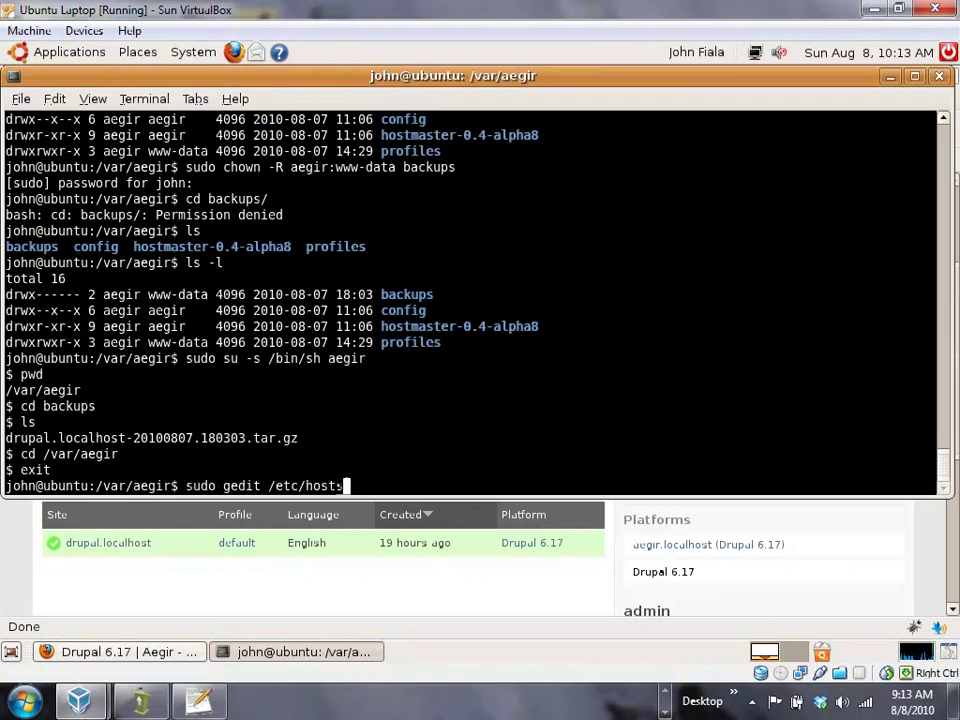
pyautogui.press('Return')
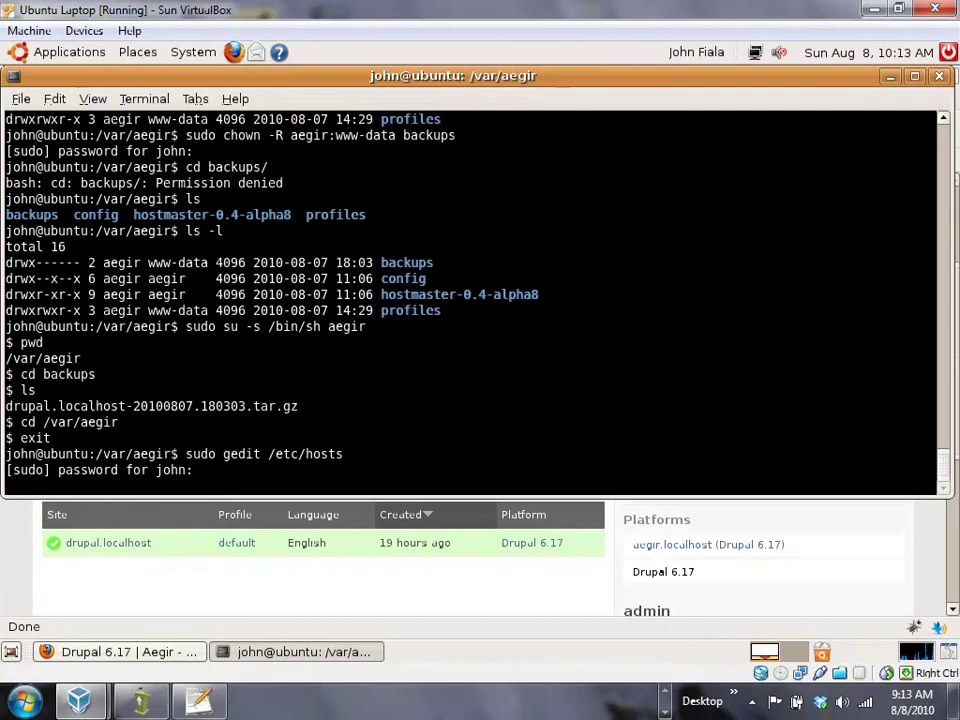
pyautogui.press('Return')
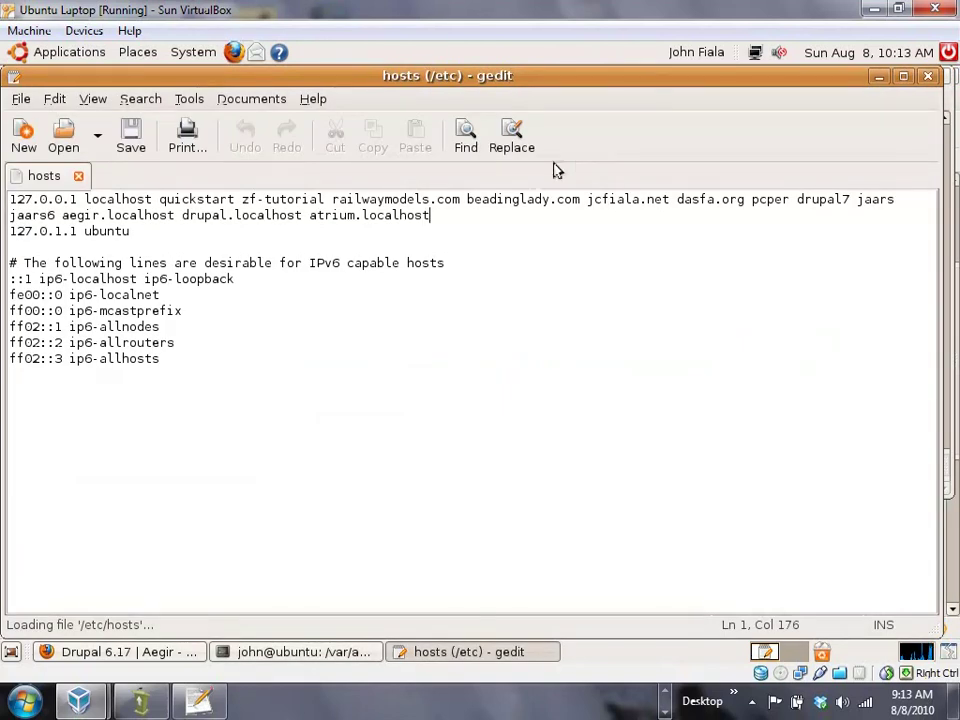
# Add dcla.localhost to the 127.0.0.1 line, save /etc/hosts, and close gedit.
pyautogui.write('drupa')
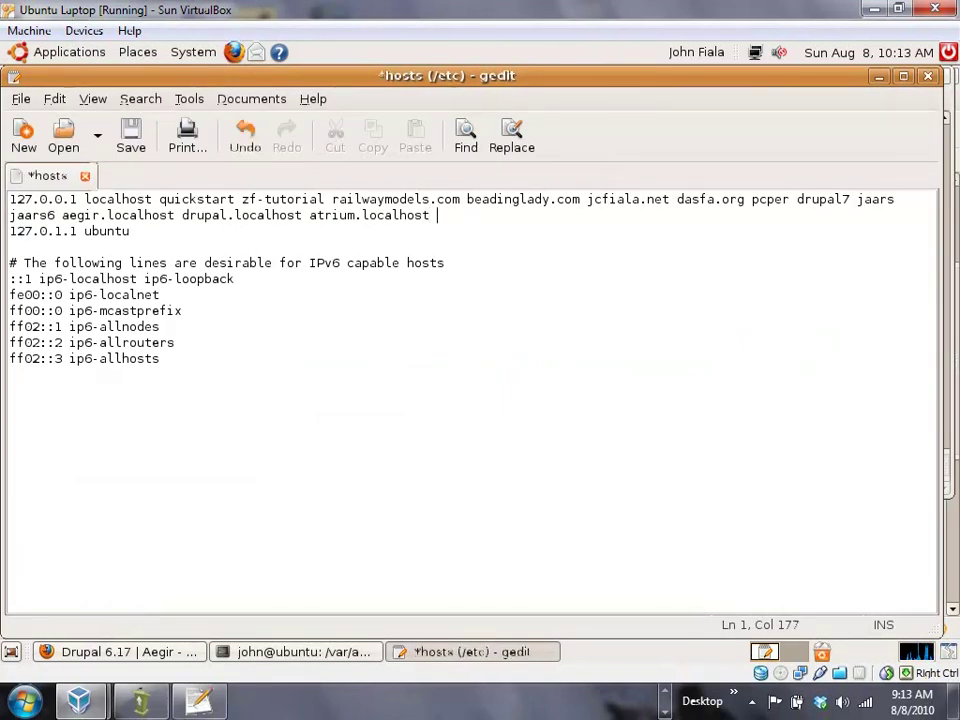
pyautogui.press('BackSpace')
pyautogui.press('BackSpace')
pyautogui.press('BackSpace')
pyautogui.press('BackSpace')
pyautogui.press('BackSpace')
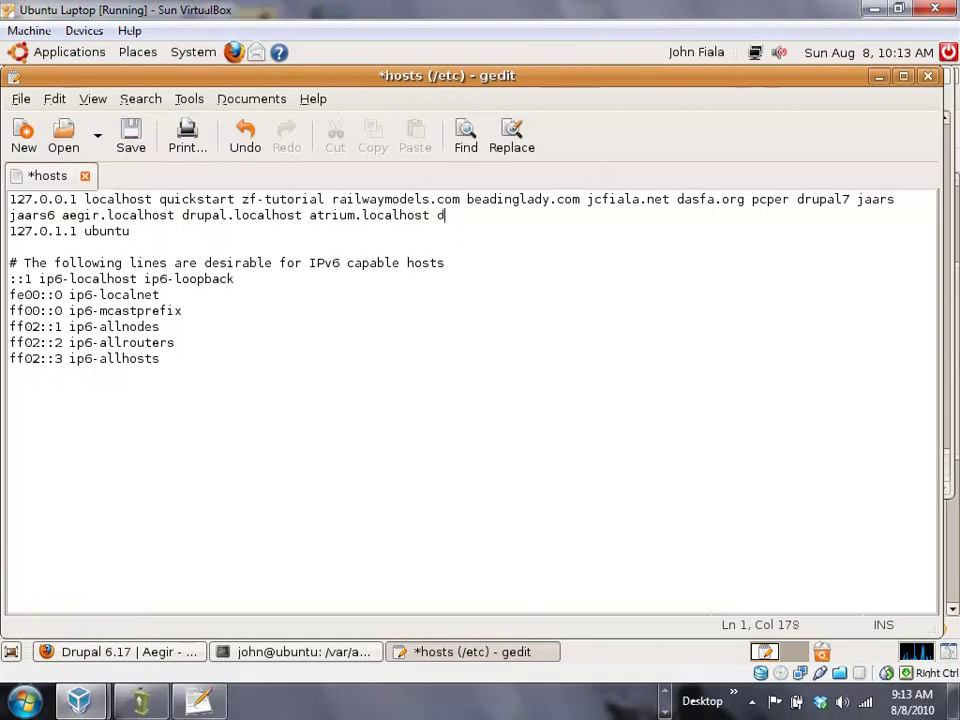
pyautogui.write('dcla.localhost')
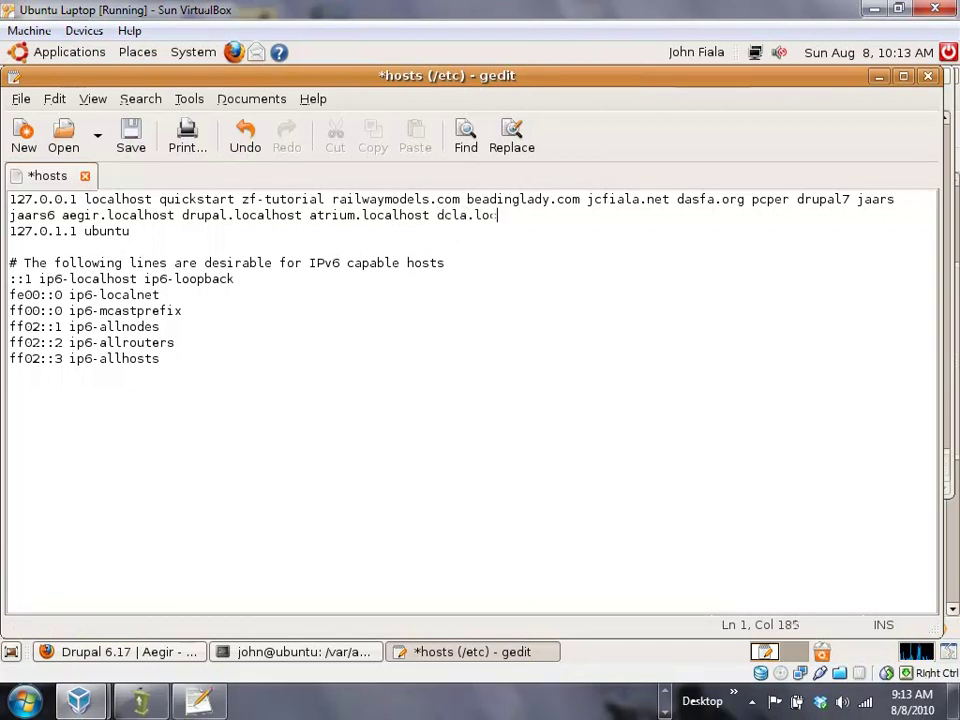
pyautogui.click(131, 136)
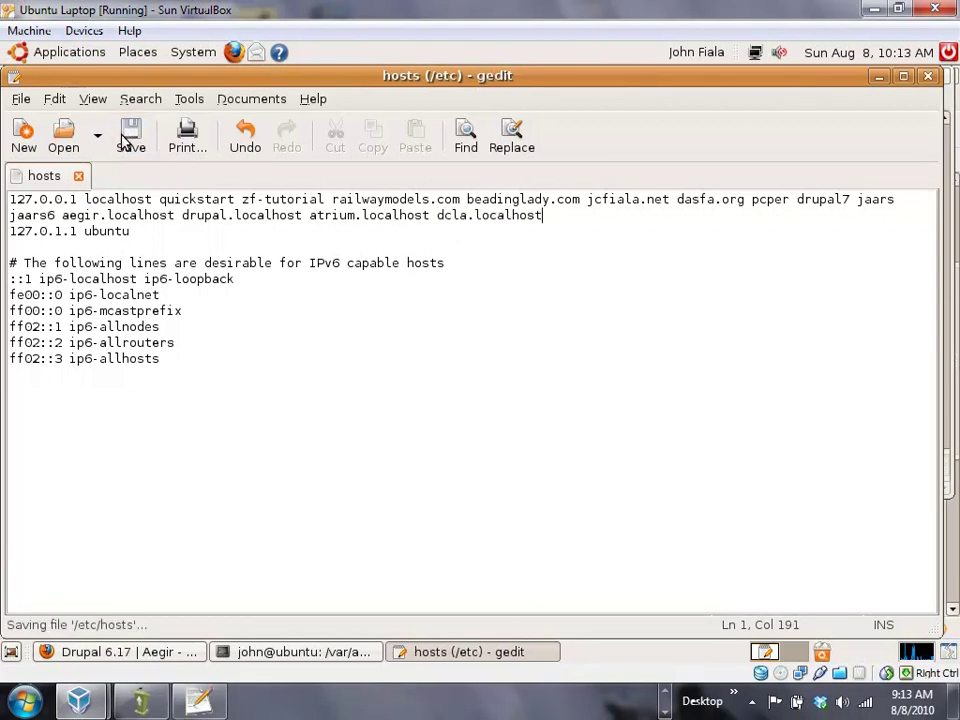
pyautogui.click(928, 76)
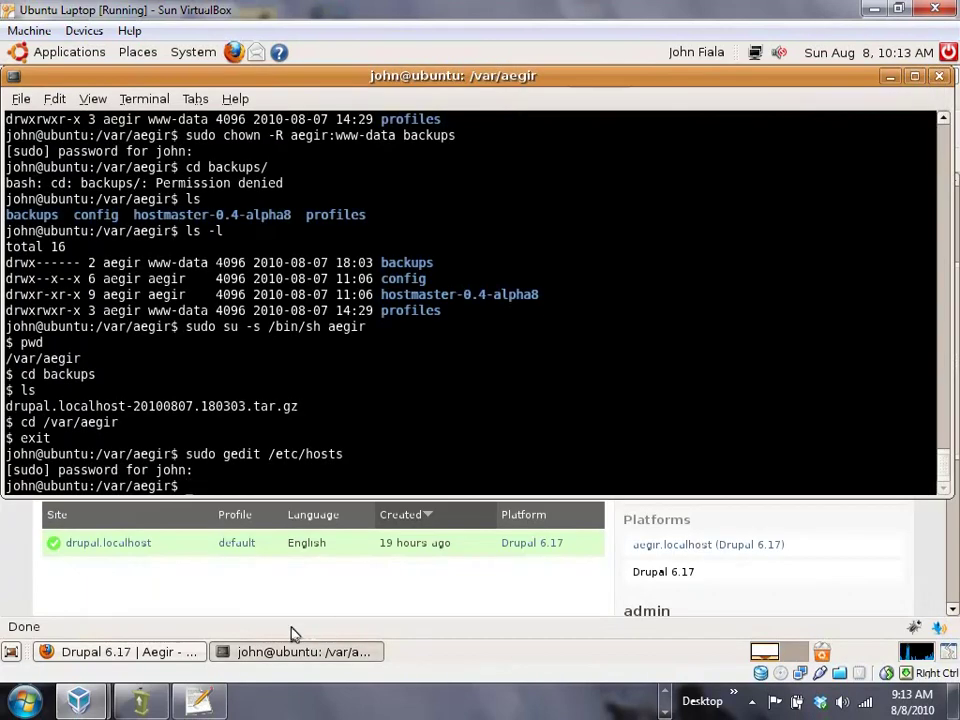
pyautogui.click(295, 651)
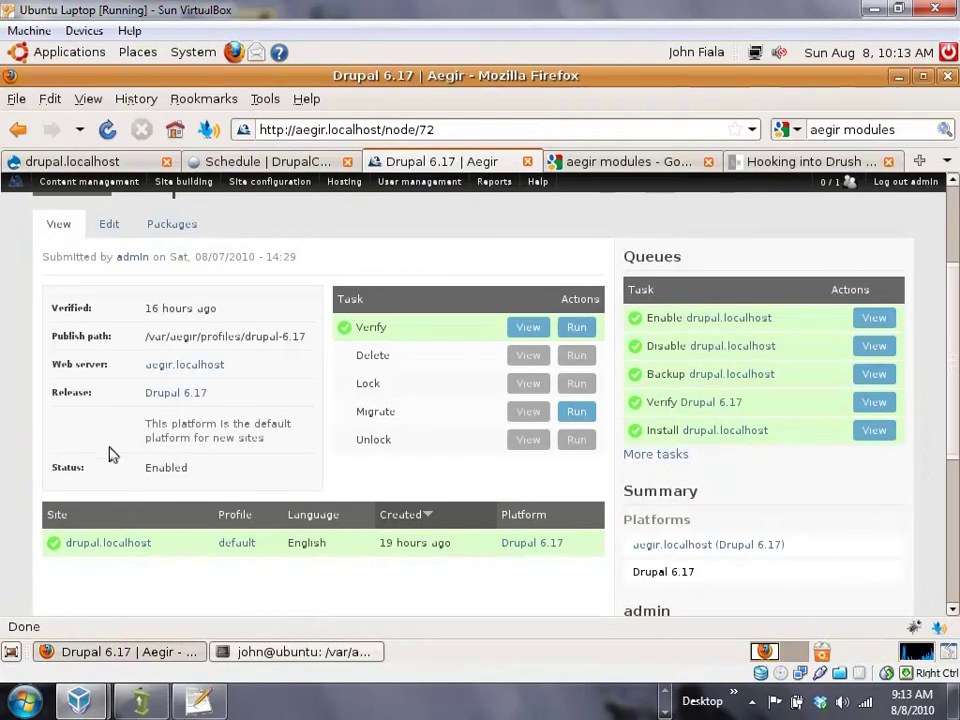
# Open Aegir's Create content > Site form.
pyautogui.scroll(3, 113, 454)
pyautogui.scroll(-3, 116, 455)
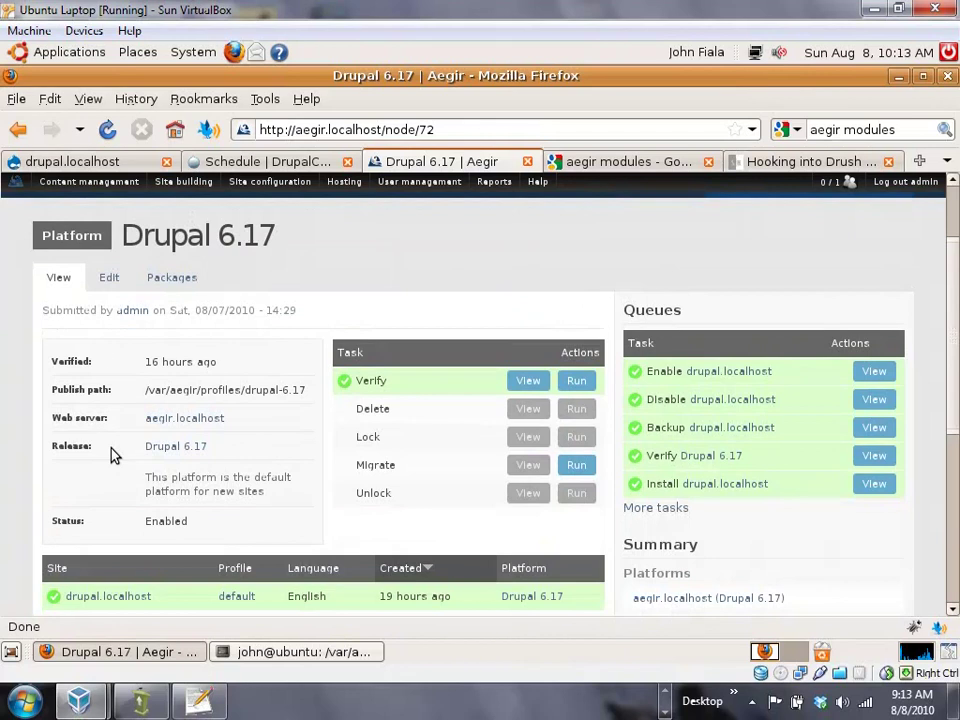
pyautogui.scroll(3, 557, 525)
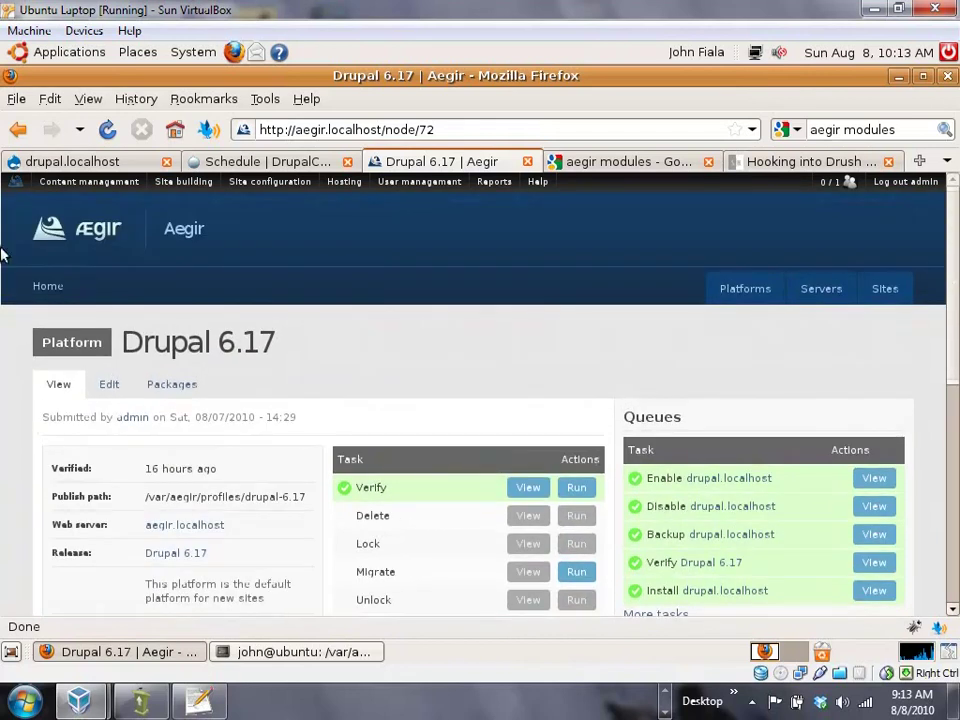
pyautogui.moveTo(14, 182)
pyautogui.moveTo(20, 205)
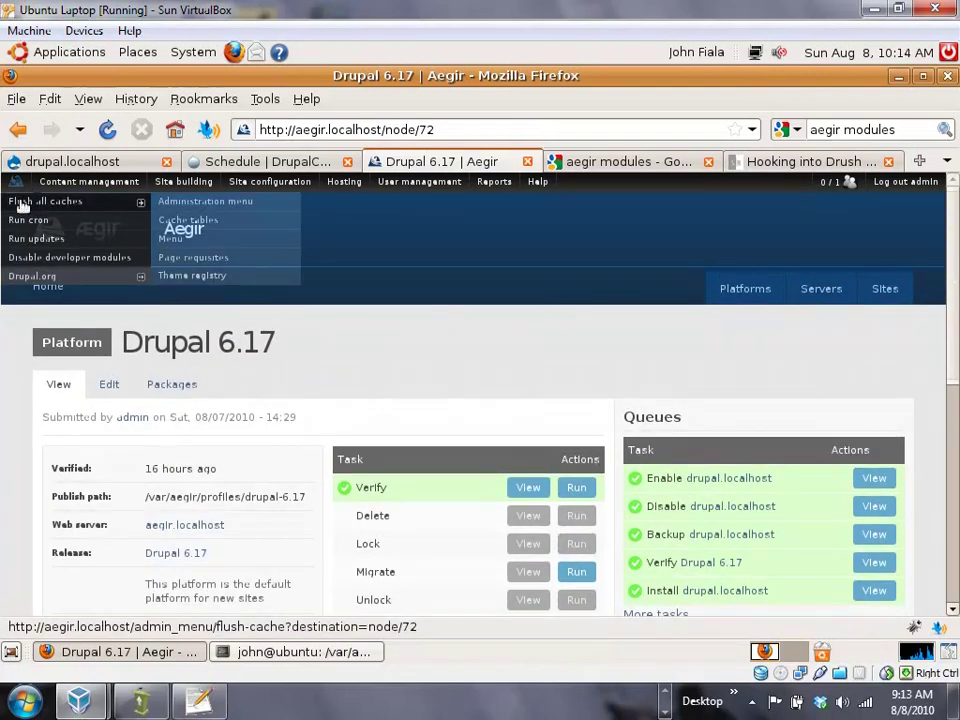
pyautogui.moveTo(89, 182)
pyautogui.moveTo(100, 238)
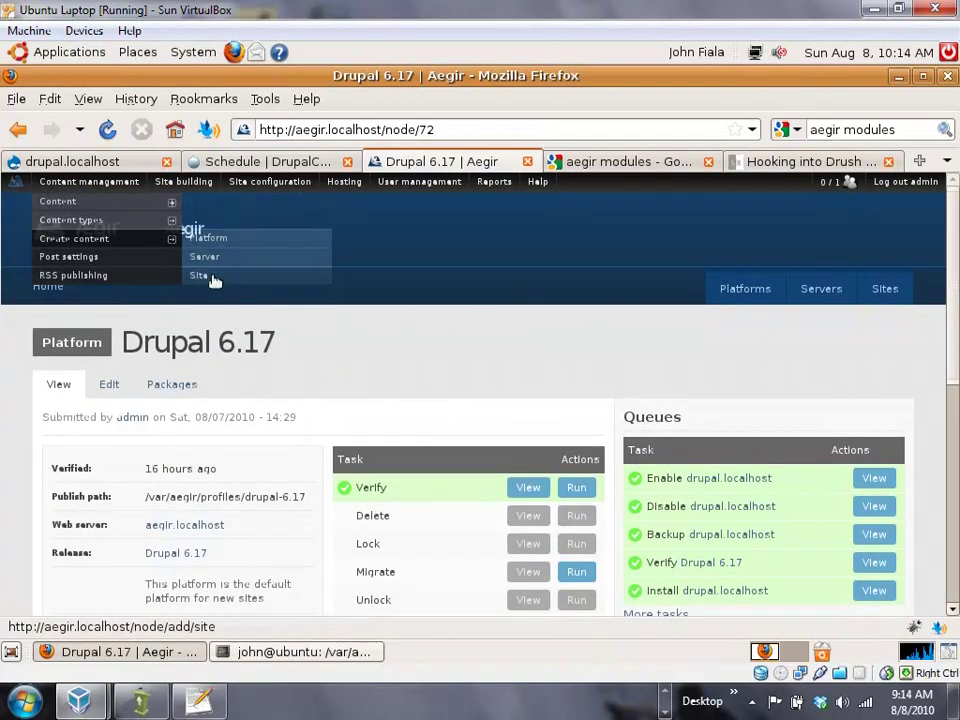
pyautogui.click(199, 275)
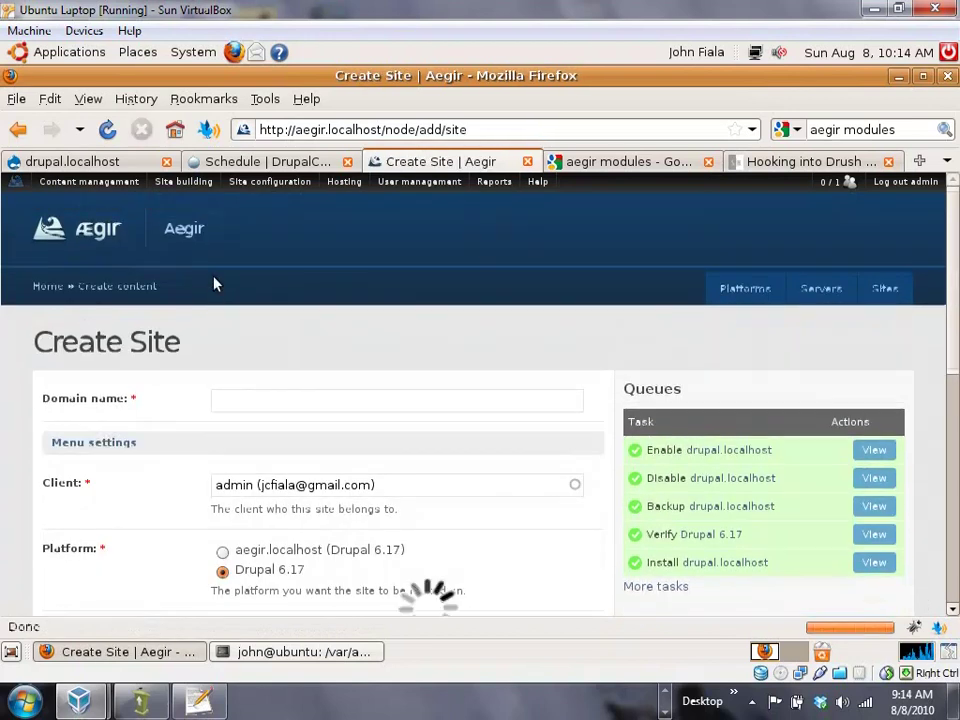
# Enter dcla.localhost as the domain, keep platform Drupal 6.17, and save the site.
pyautogui.click(303, 401)
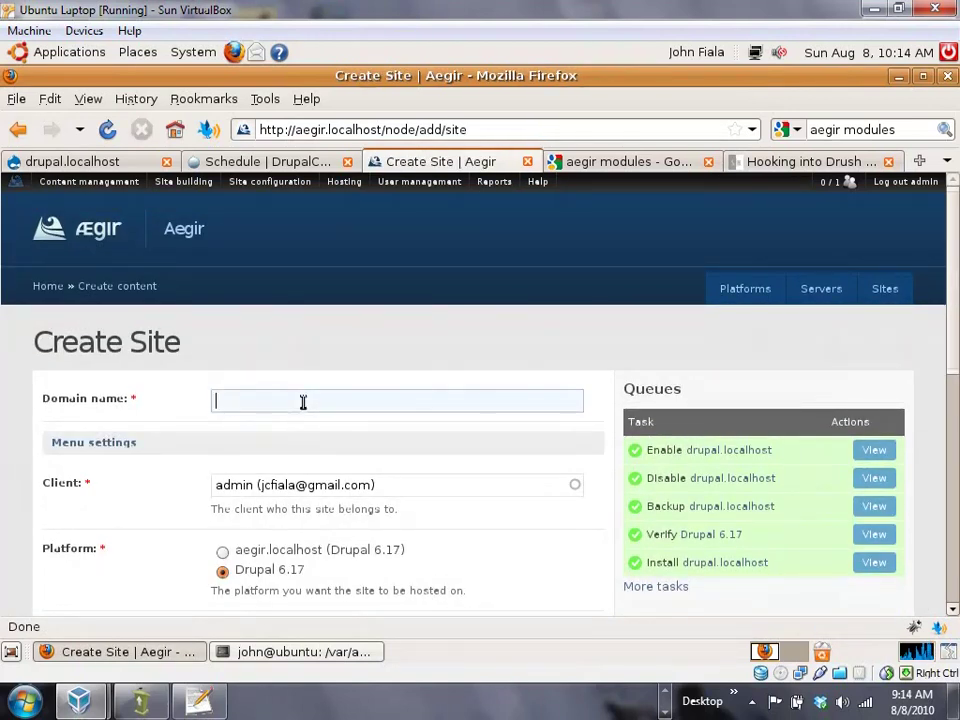
pyautogui.write('dcla.lo')
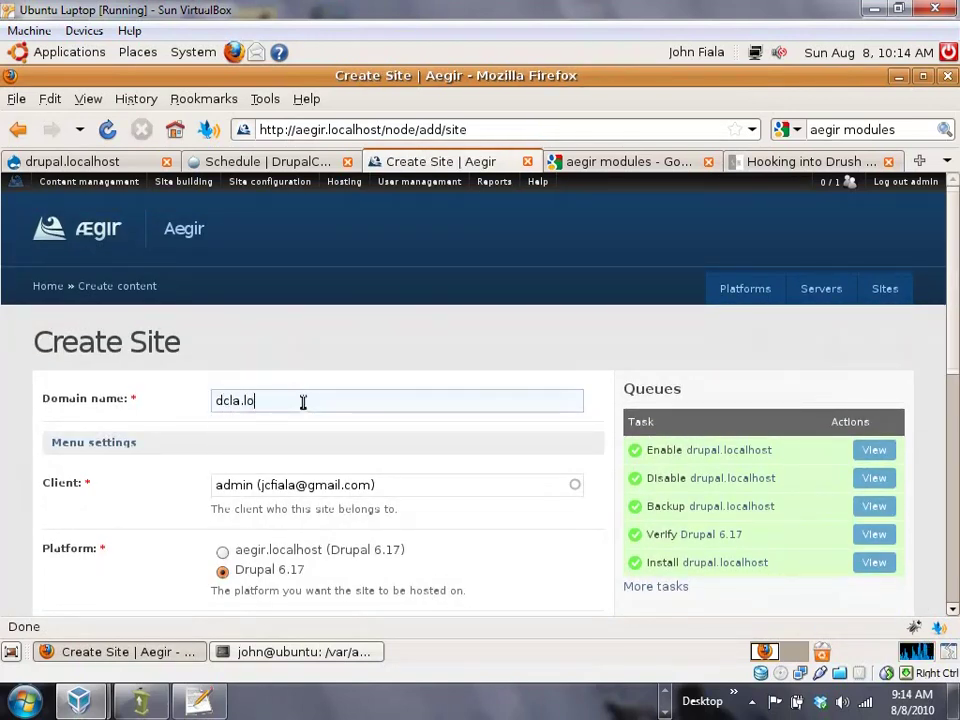
pyautogui.write('calhost')
pyautogui.scroll(-3, 303, 401)
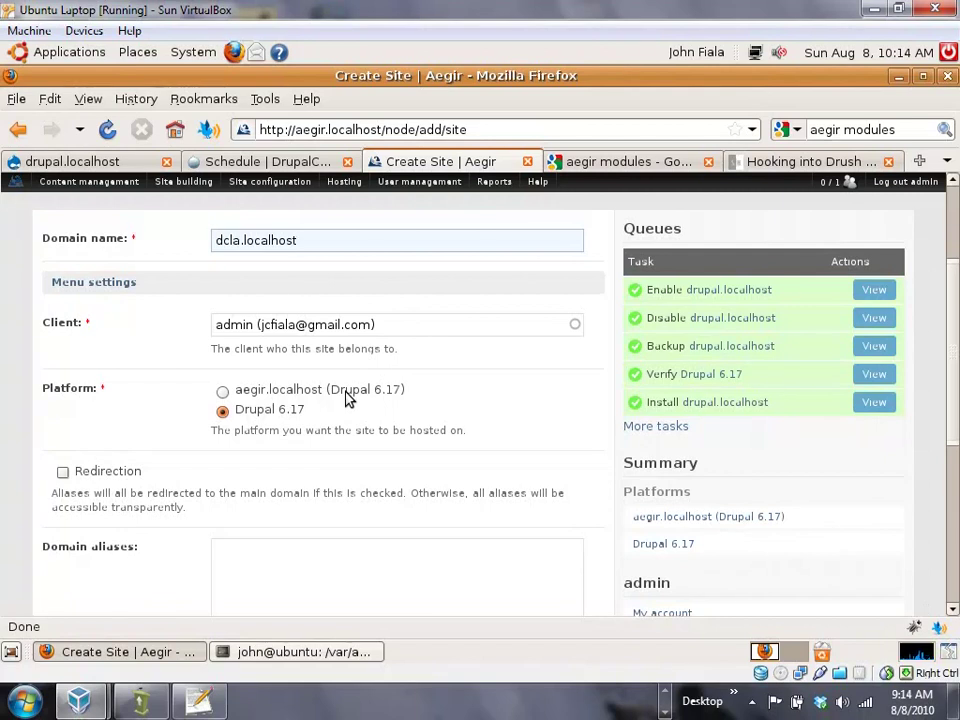
pyautogui.scroll(-2, 281, 418)
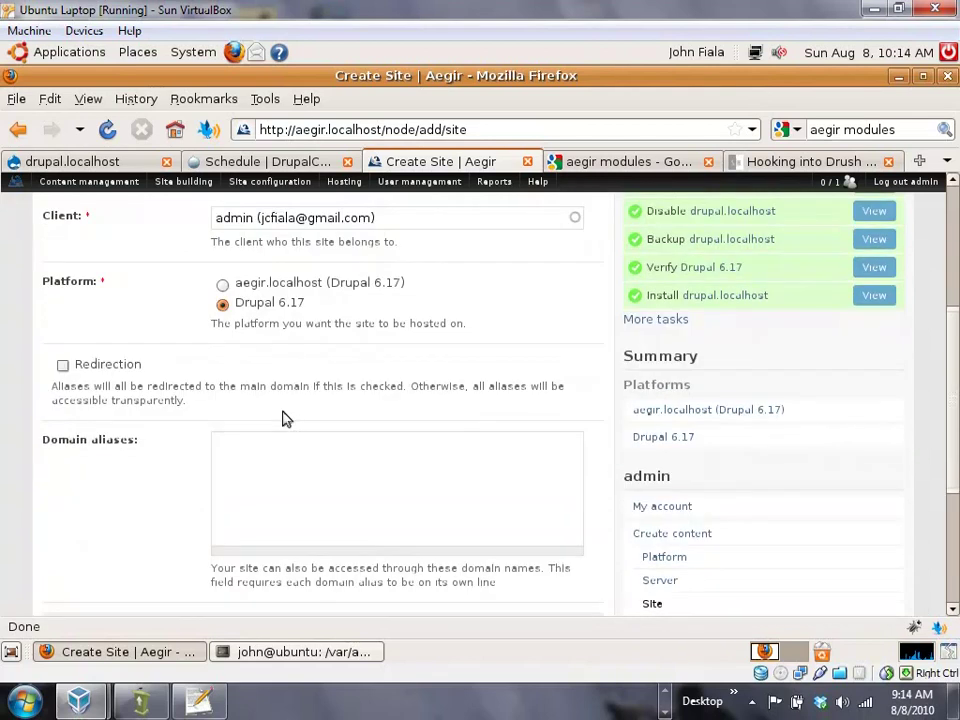
pyautogui.scroll(-1, 283, 414)
pyautogui.scroll(-2, 298, 418)
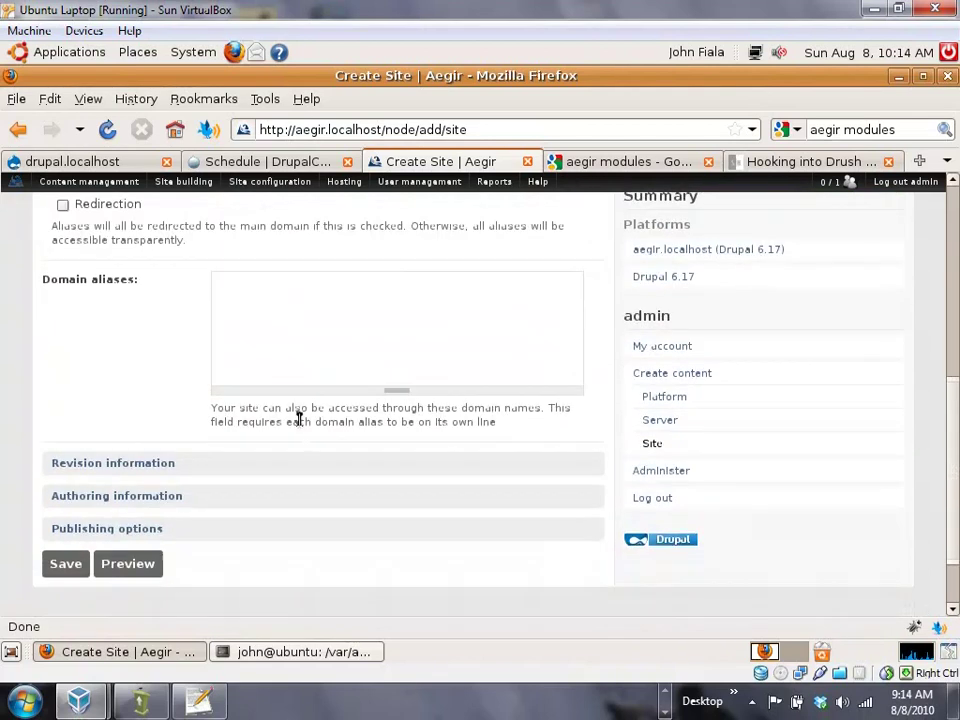
pyautogui.scroll(5, 298, 418)
pyautogui.scroll(-5, 450, 497)
pyautogui.click(70, 566)
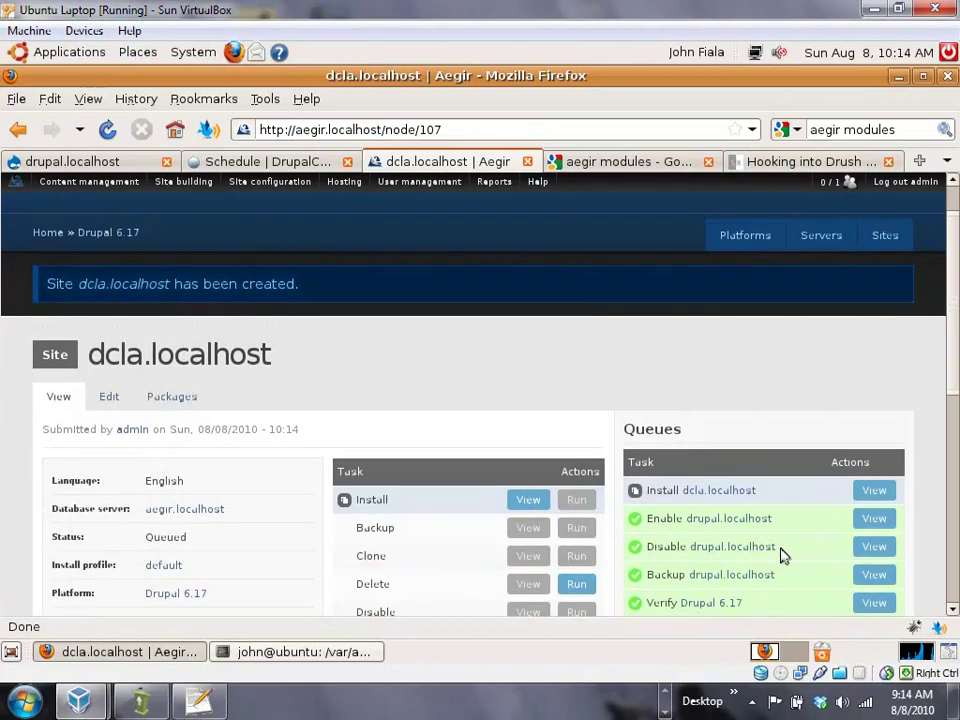
# Wait for the dcla.localhost install task to finish, then follow 'Log in to dcla.localhost'.
pyautogui.scroll(-2, 768, 493)
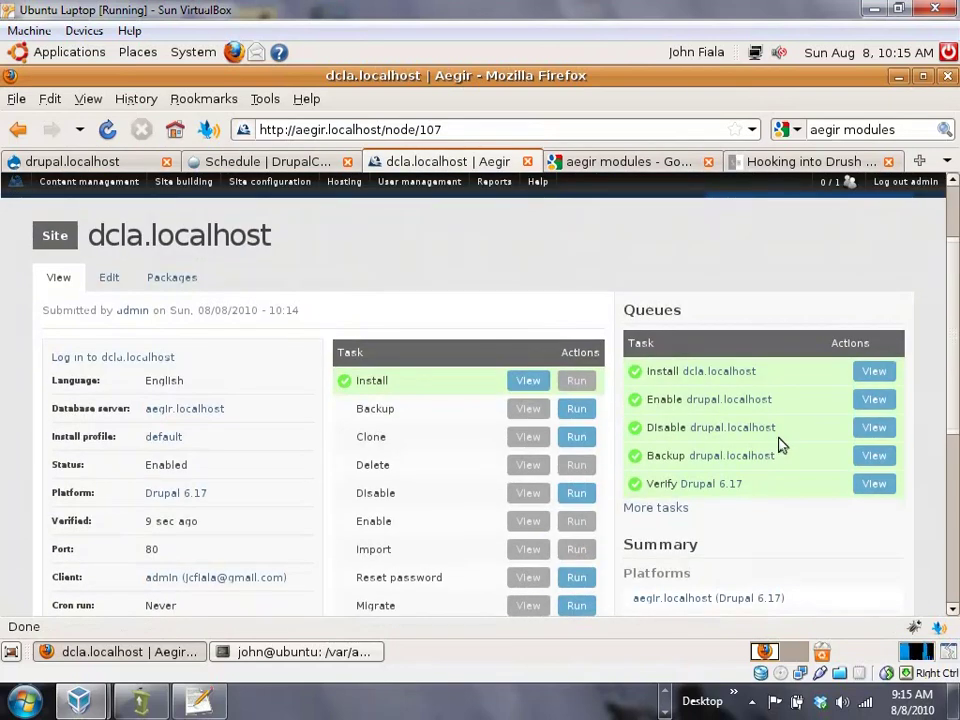
pyautogui.scroll(2, 293, 407)
pyautogui.scroll(-2, 307, 403)
pyautogui.click(147, 358)
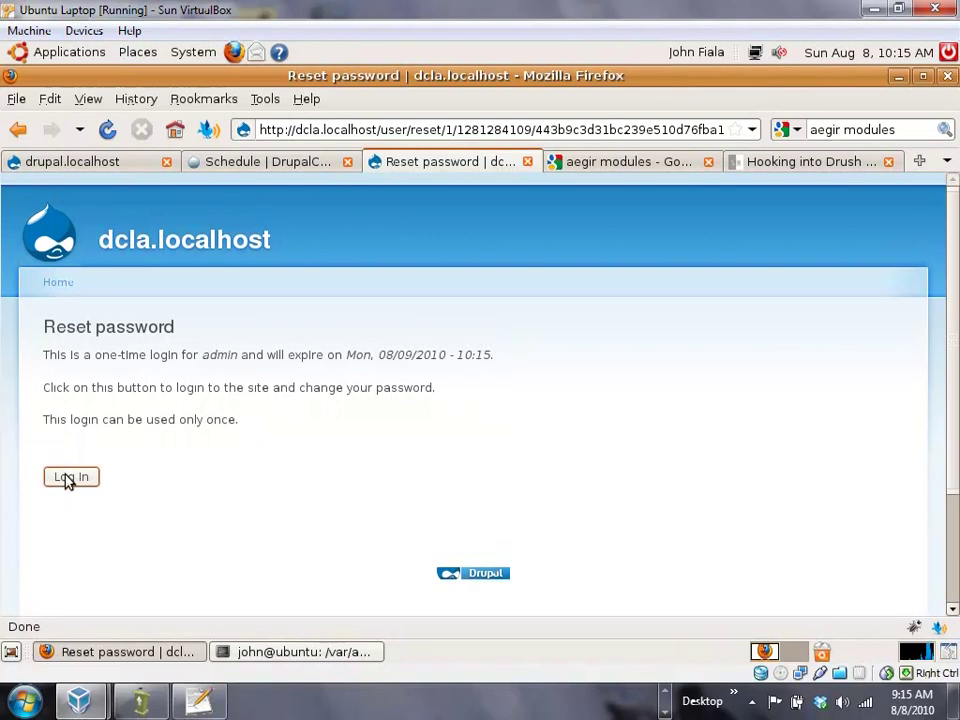
# Use the one-time login, save a new admin password, and decline Firefox's offer to remember it.
pyautogui.click(62, 474)
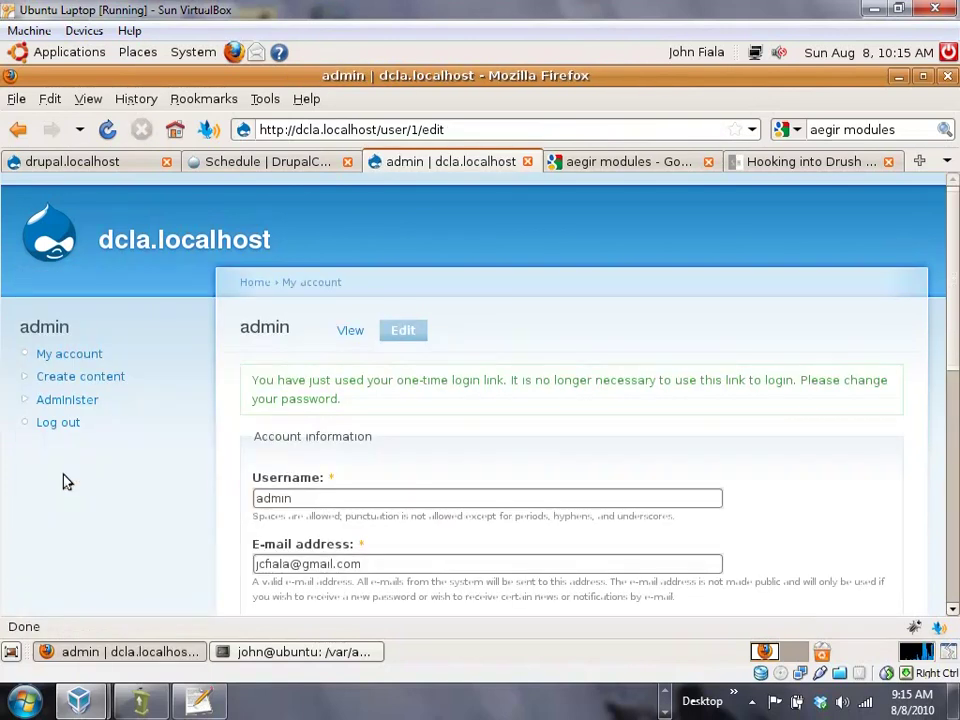
pyautogui.scroll(-3, 253, 510)
pyautogui.click(307, 484)
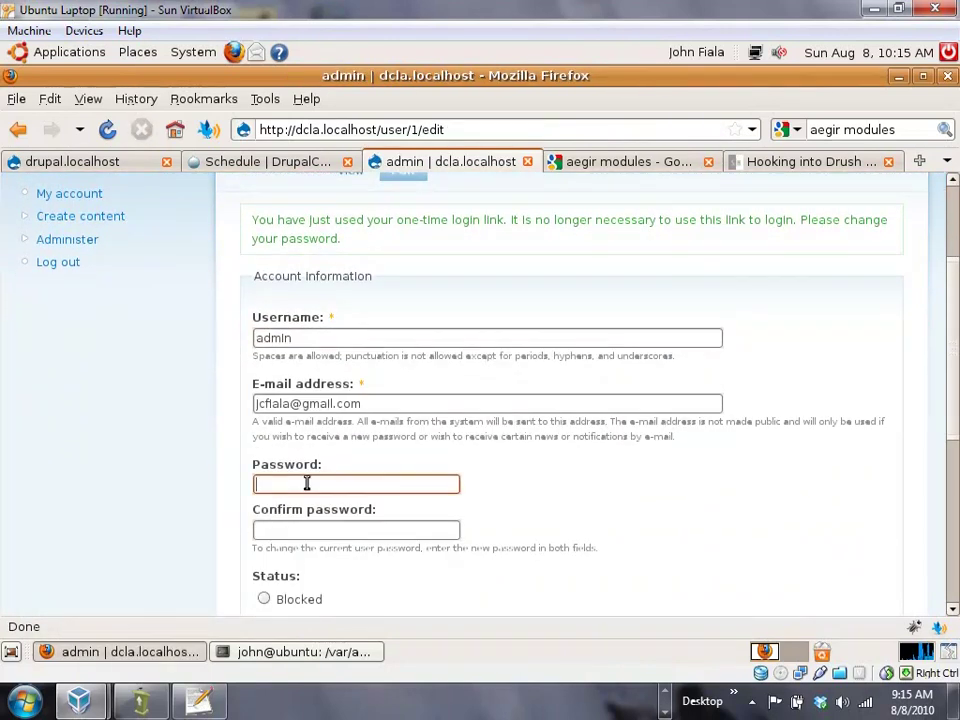
pyautogui.write('••••••')
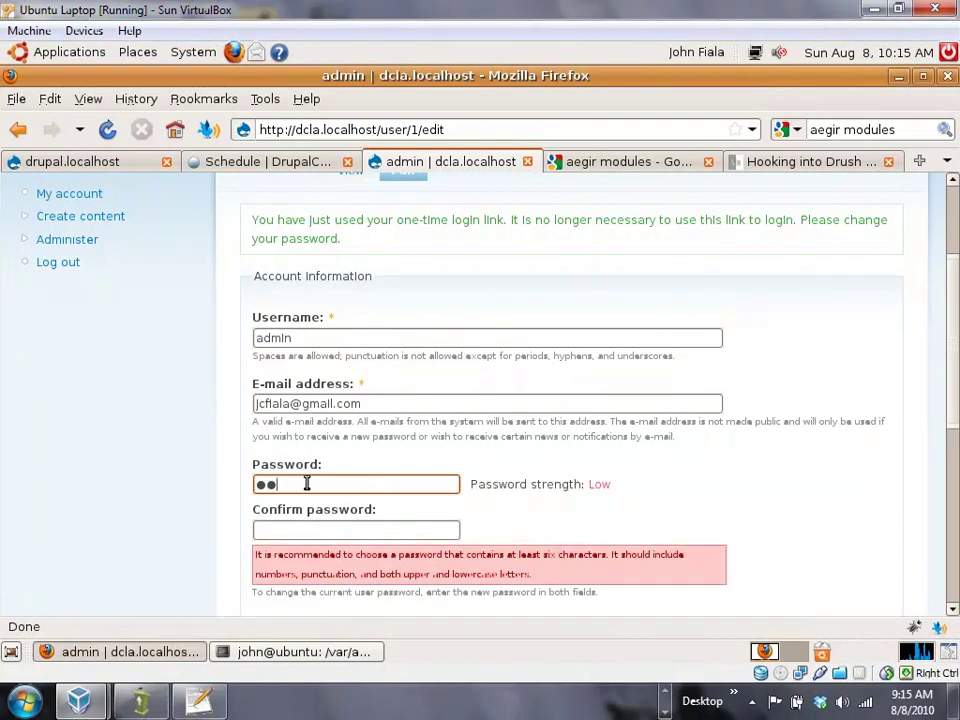
pyautogui.press('Tab')
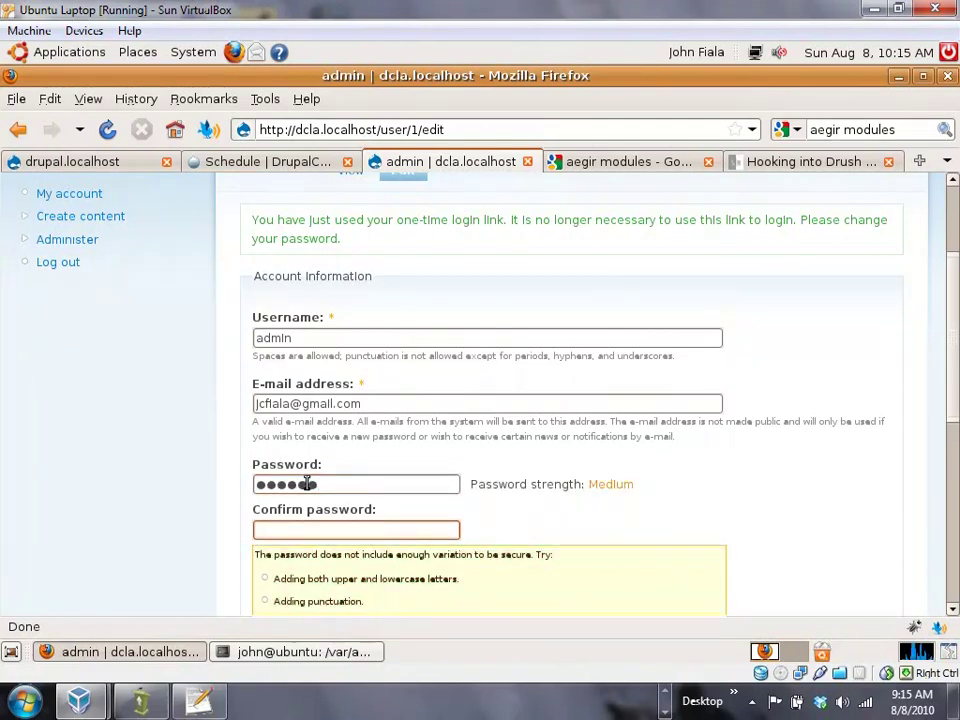
pyautogui.doubleClick(307, 484)
pyautogui.write('••••••')
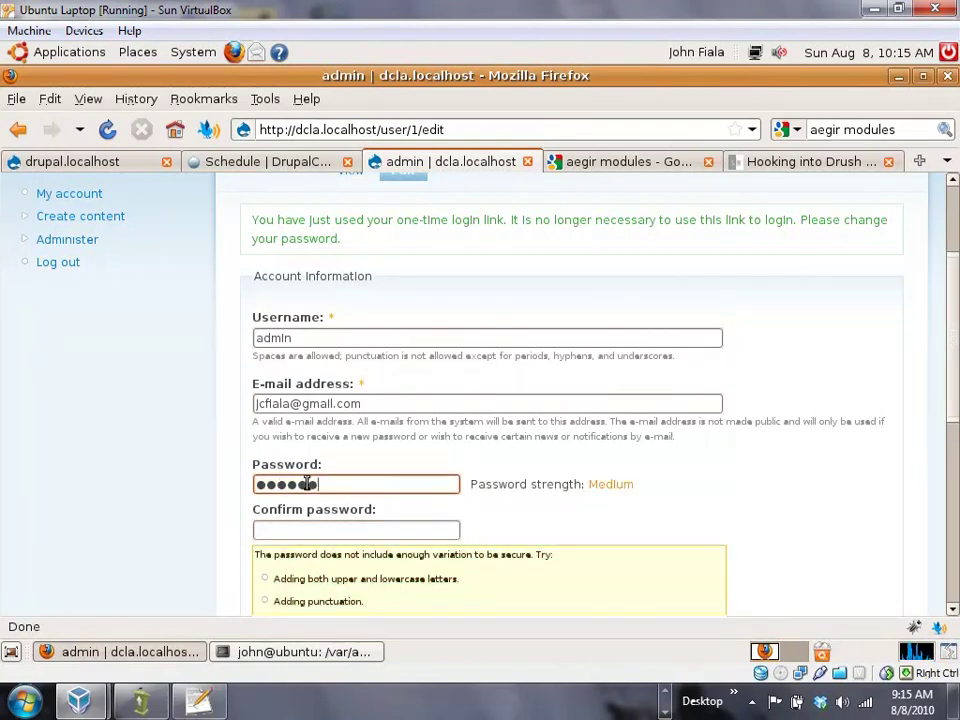
pyautogui.press('Tab')
pyautogui.write('••••••')
pyautogui.scroll(-6, 307, 484)
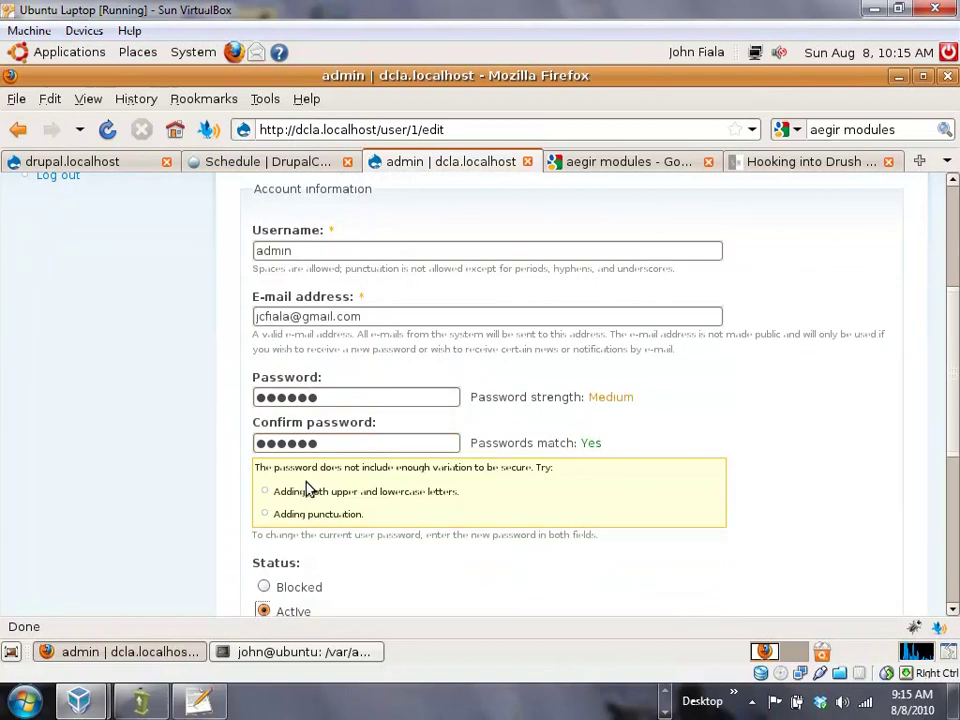
pyautogui.click(270, 556)
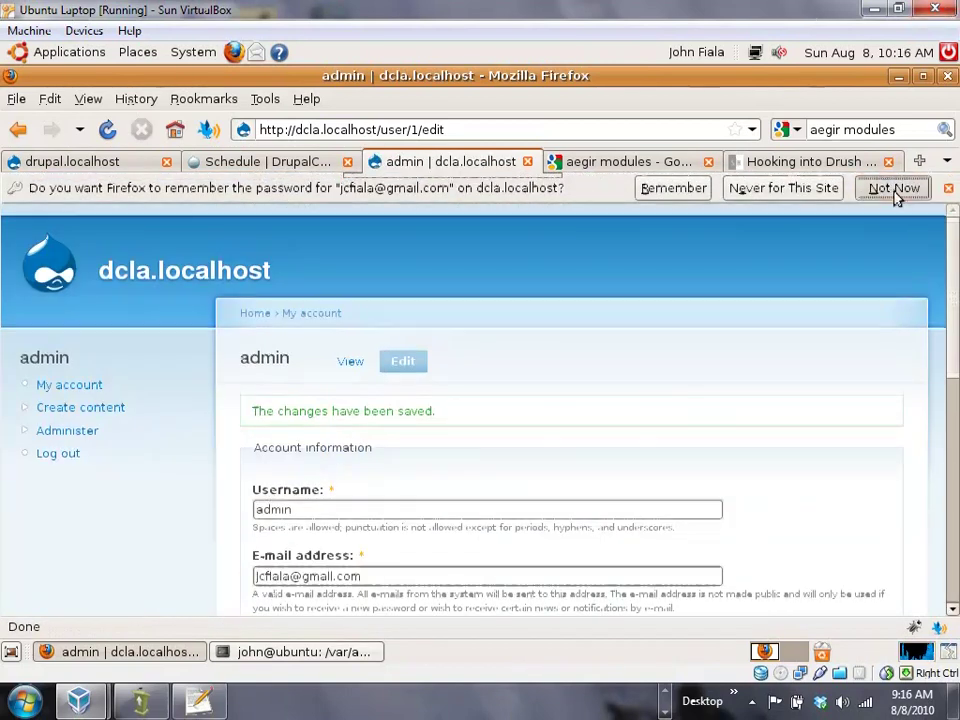
pyautogui.click(895, 188)
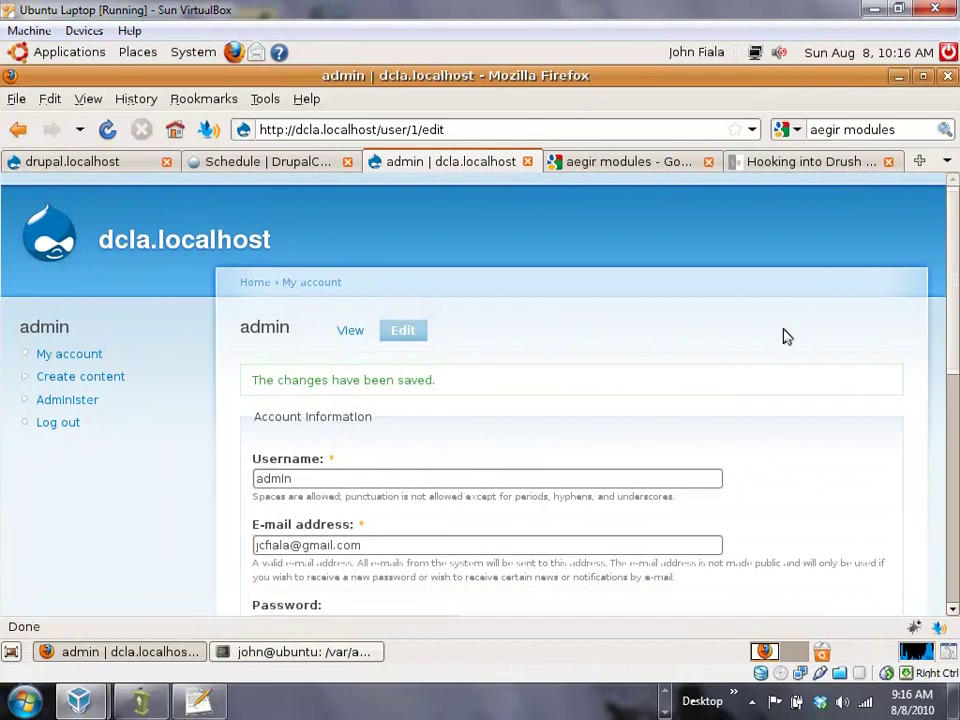
# View the dcla.localhost front page with its Drupal welcome steps, then return to the terminal.
pyautogui.click(188, 247)
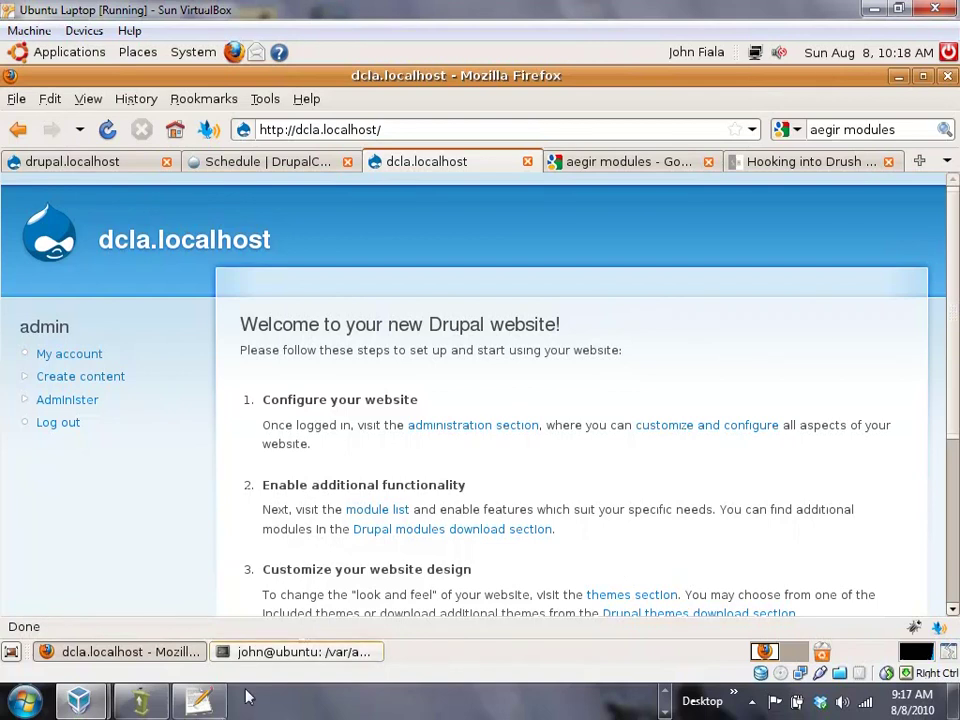
pyautogui.click(244, 651)
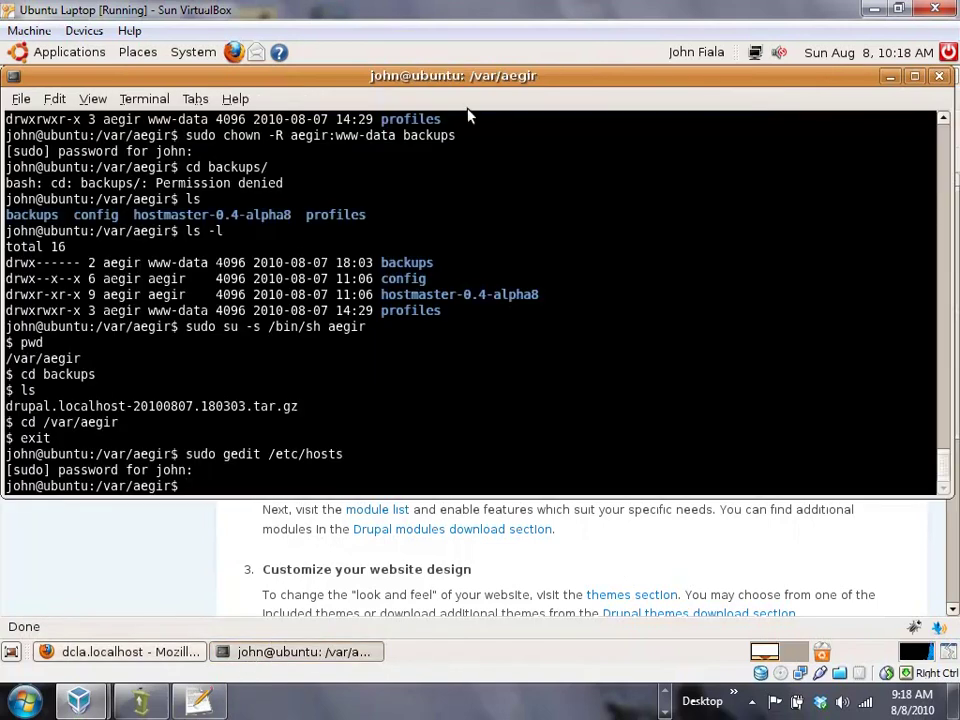
# List /var, /var/www and /var/www/drupal6/sites to locate the Drupal sites folder.
pyautogui.write('ls /var')
pyautogui.press('Return')
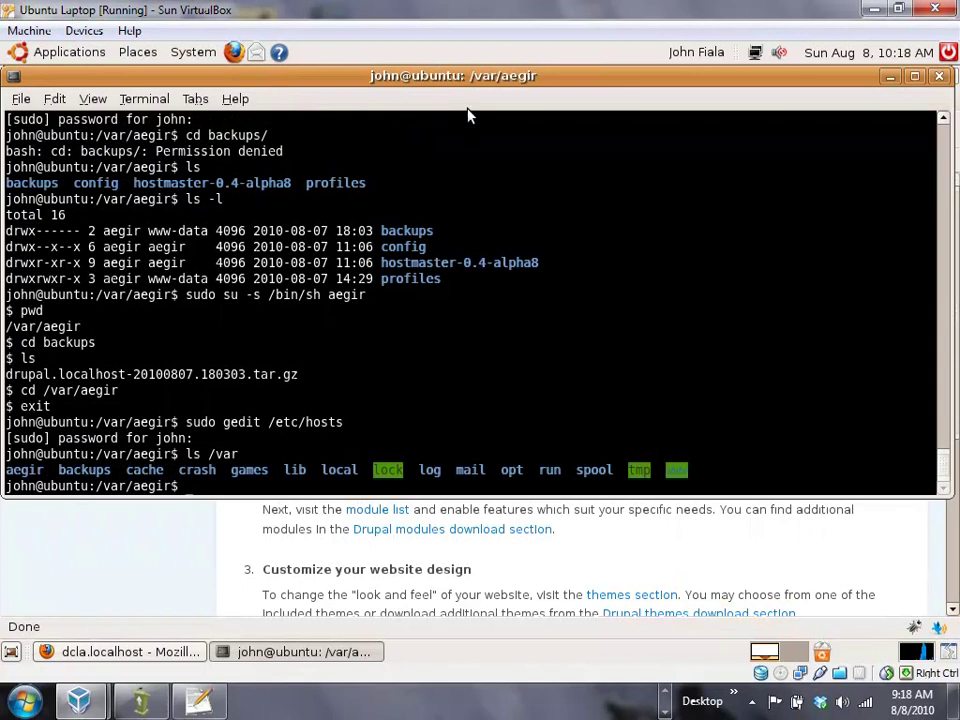
pyautogui.write('ls /var/www')
pyautogui.press('Return')
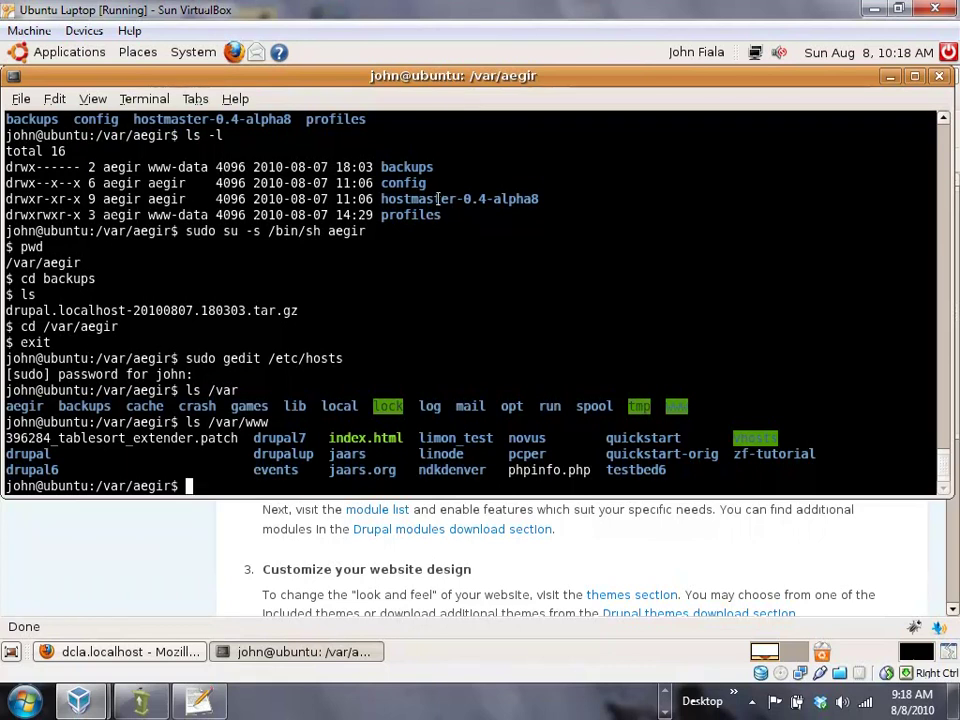
pyautogui.write('l')
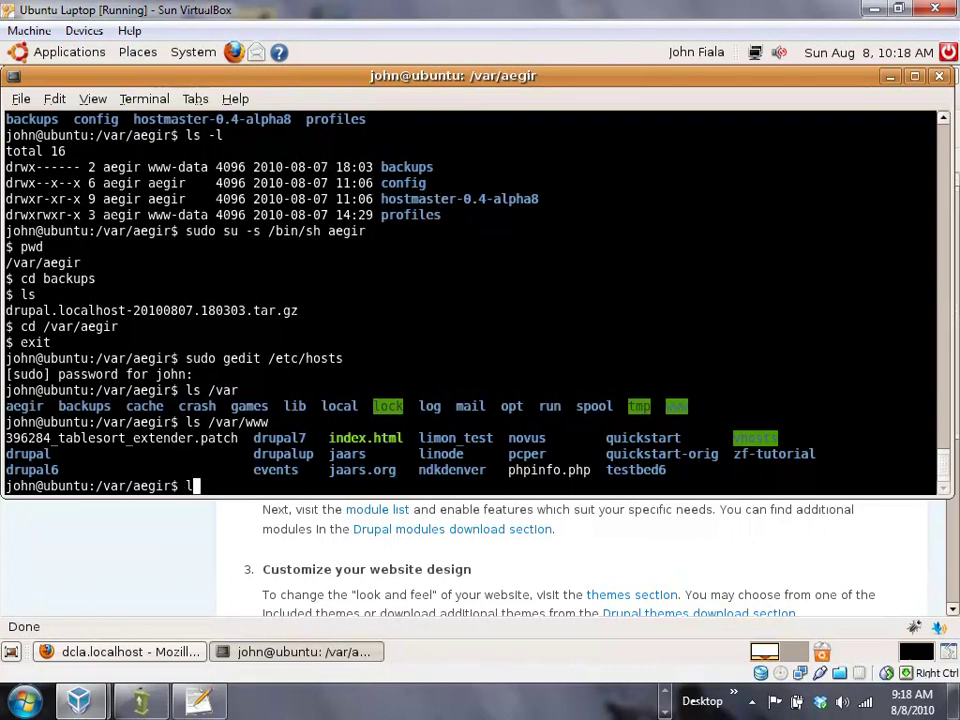
pyautogui.write('s drupal6/si')
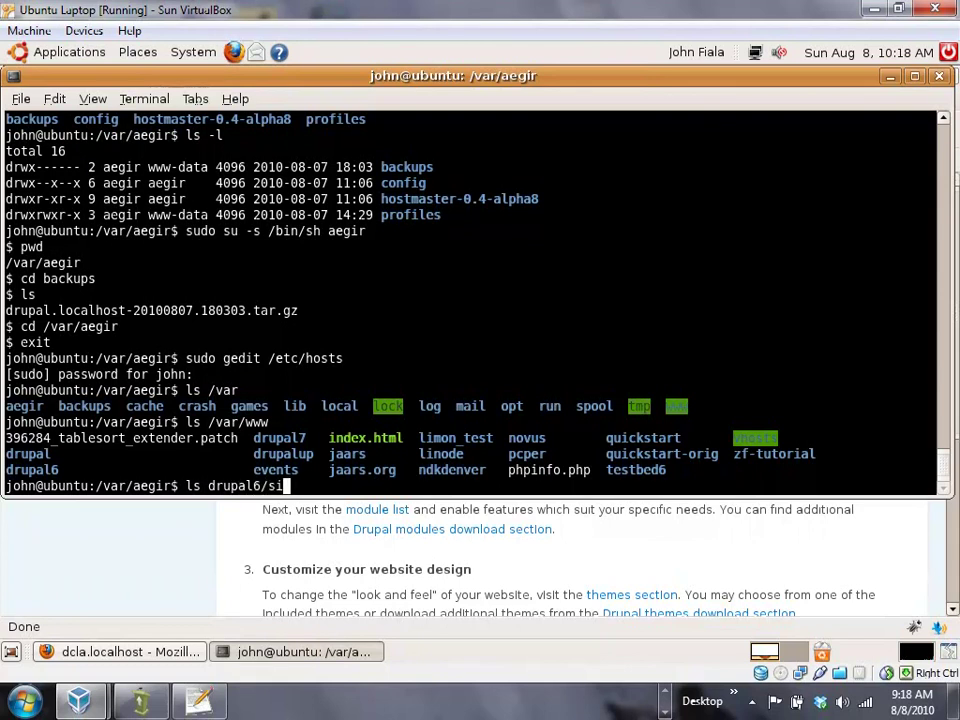
pyautogui.press('BackSpace')
pyautogui.press('BackSpace')
pyautogui.press('BackSpace')
pyautogui.press('BackSpace')
pyautogui.press('BackSpace')
pyautogui.press('BackSpace')
pyautogui.press('BackSpace')
pyautogui.press('BackSpace')
pyautogui.press('BackSpace')
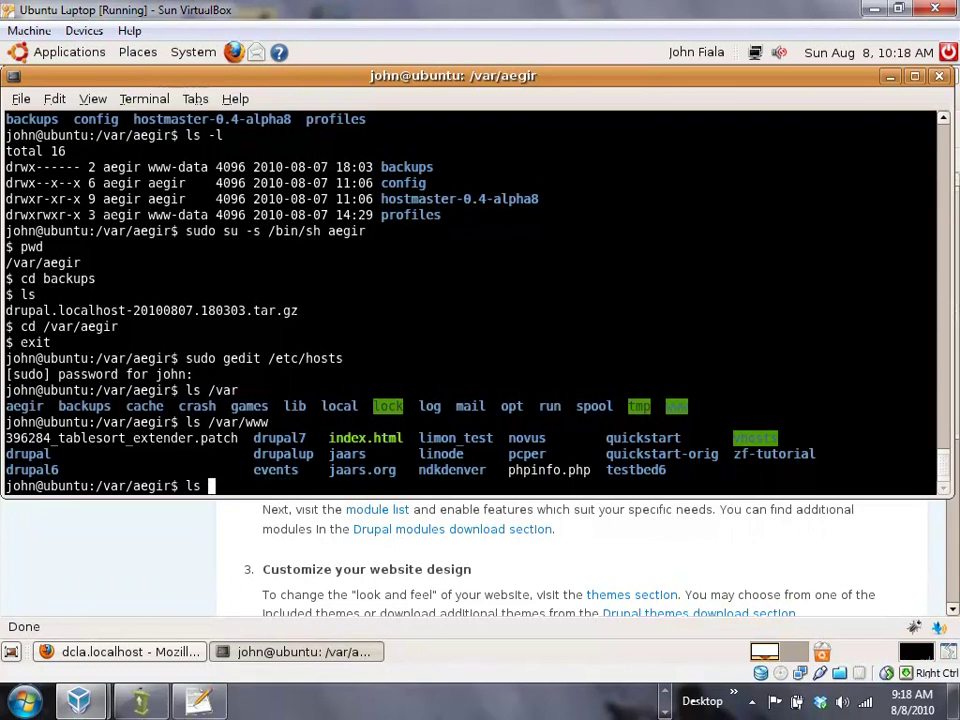
pyautogui.write('/var/www/sit')
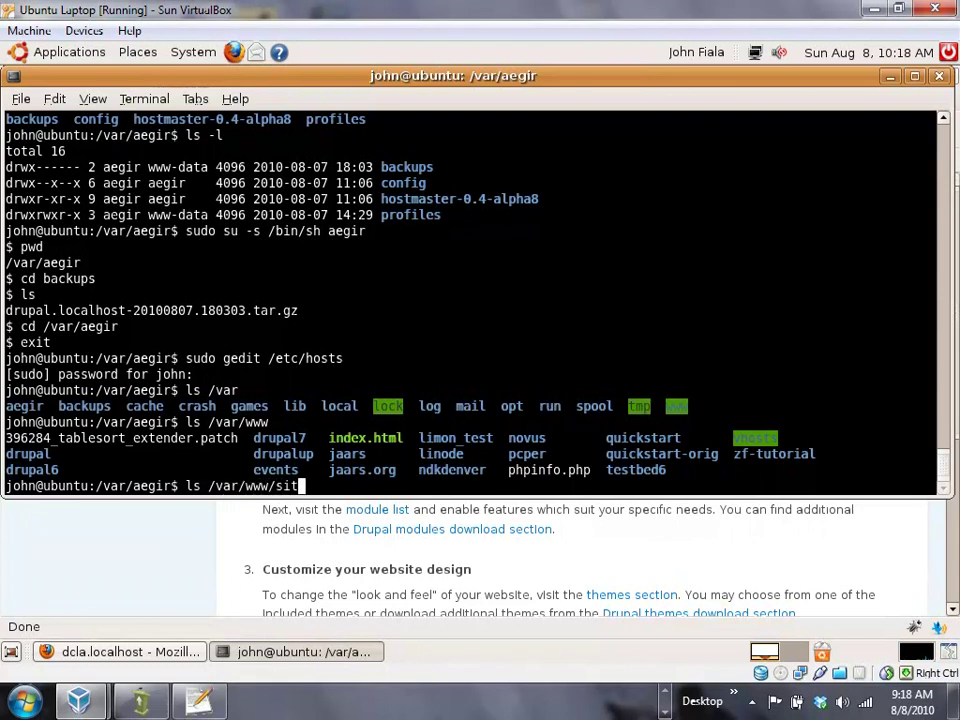
pyautogui.press('BackSpace')
pyautogui.press('BackSpace')
pyautogui.press('BackSpace')
pyautogui.write('drupal6/sites')
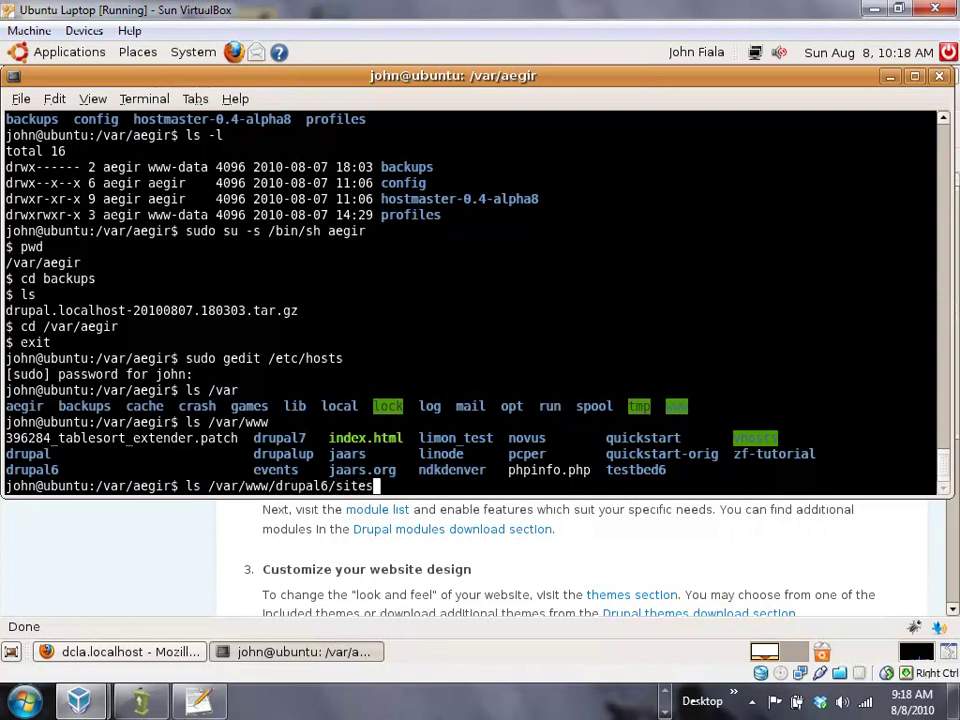
pyautogui.press('Return')
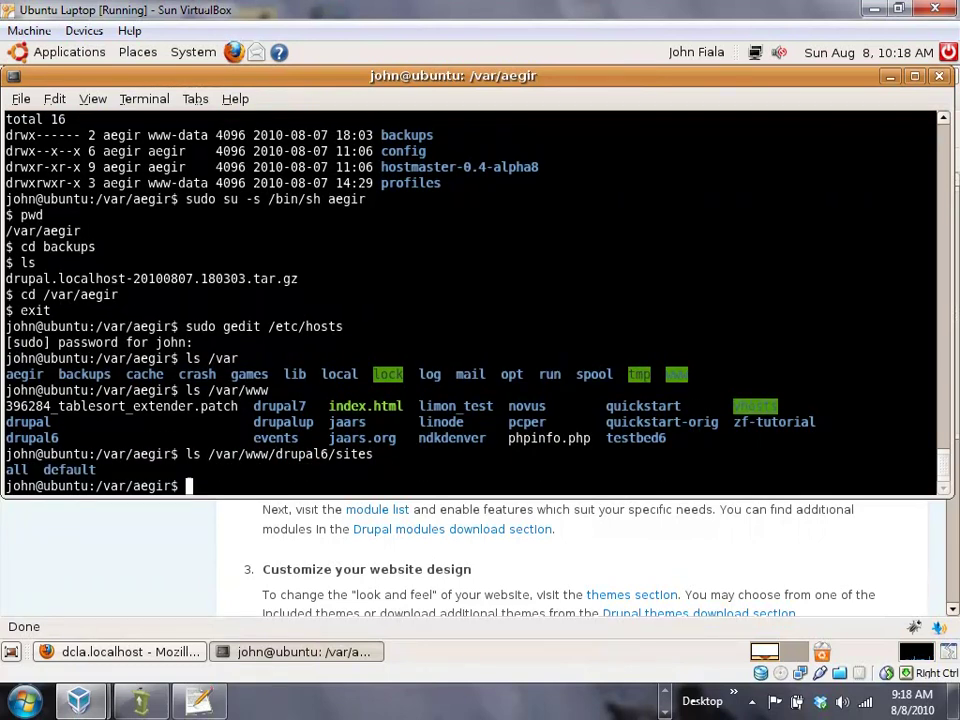
# In /var/www/drupal6/sites, copy default recursively to test.localhost and verify it with ls -l.
pyautogui.write('cd /var/www')
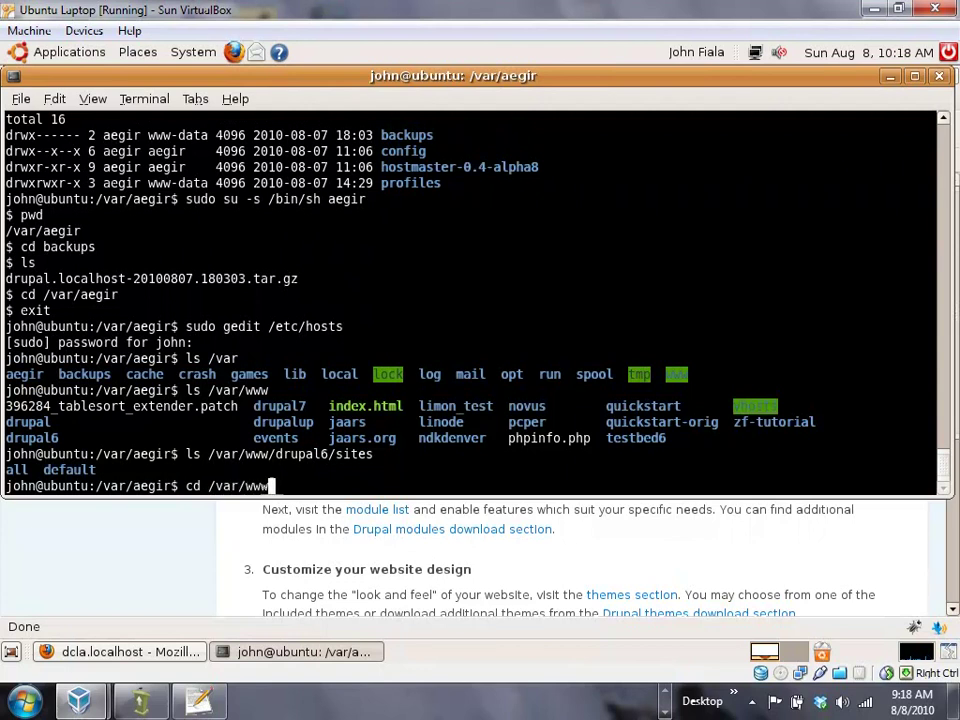
pyautogui.write('/drupal6/sites')
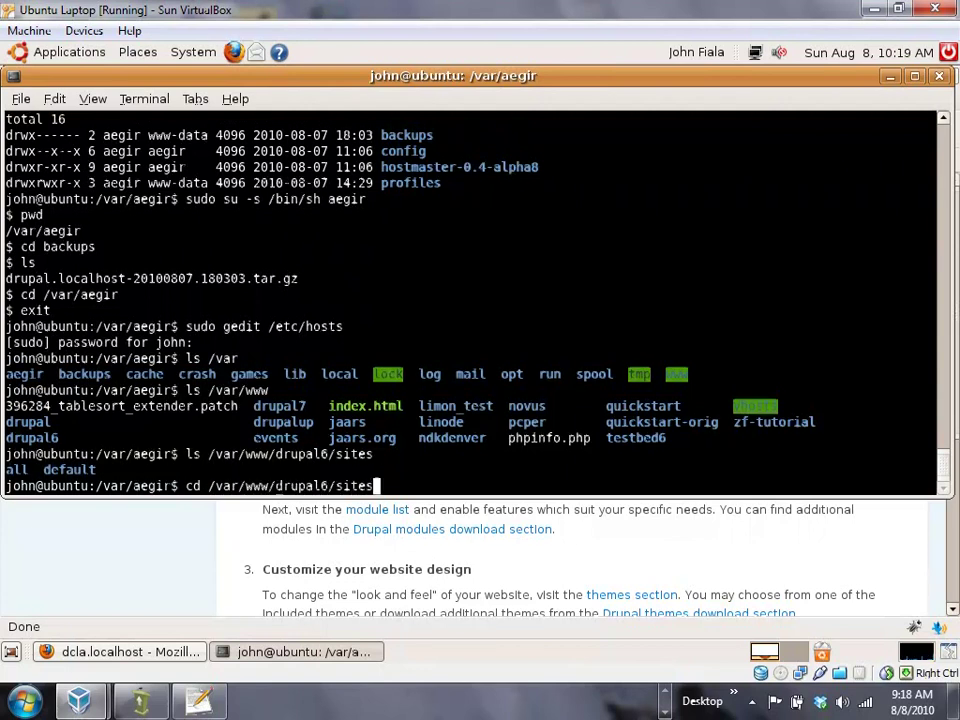
pyautogui.press('Return')
pyautogui.write('cp default')
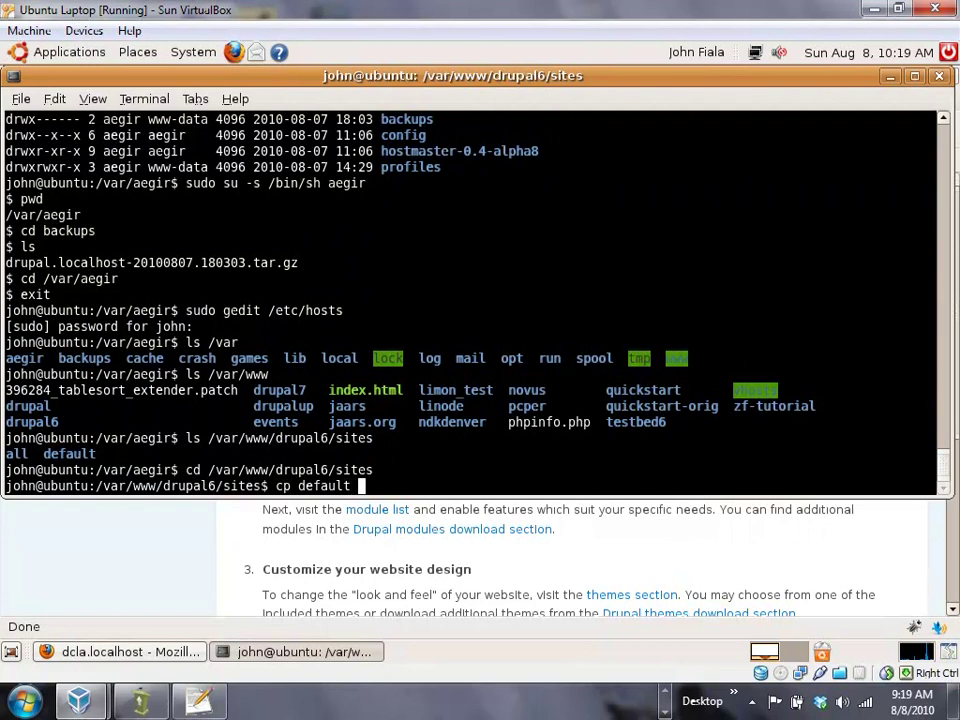
pyautogui.write(' test.l')
pyautogui.press('BackSpace')
pyautogui.press('BackSpace')
pyautogui.write('.localhost')
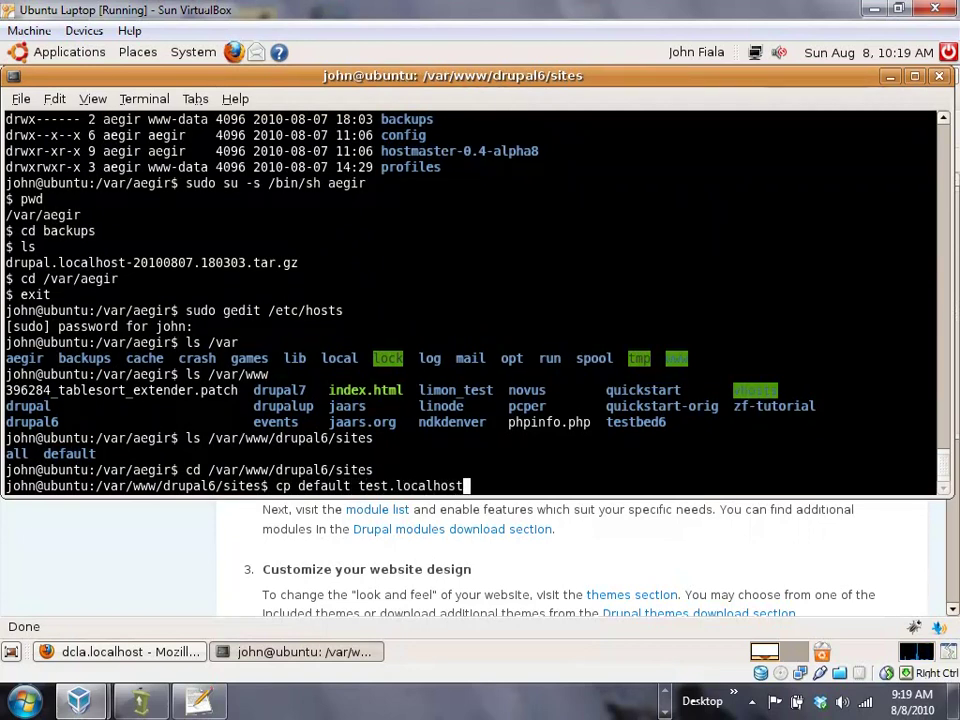
pyautogui.press('Return')
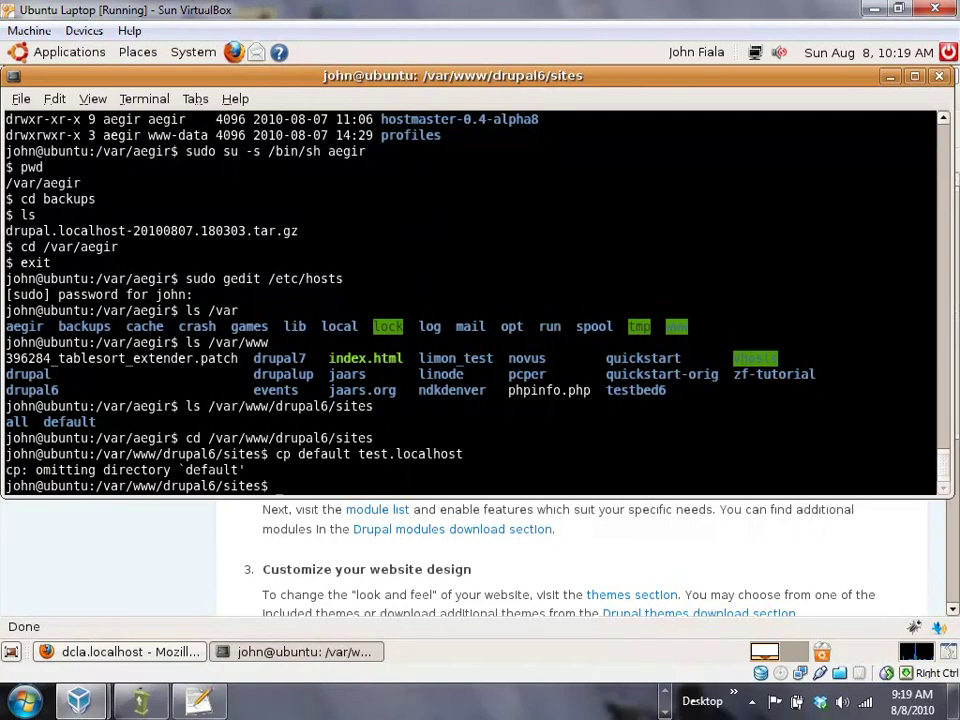
pyautogui.write('cp -R default t')
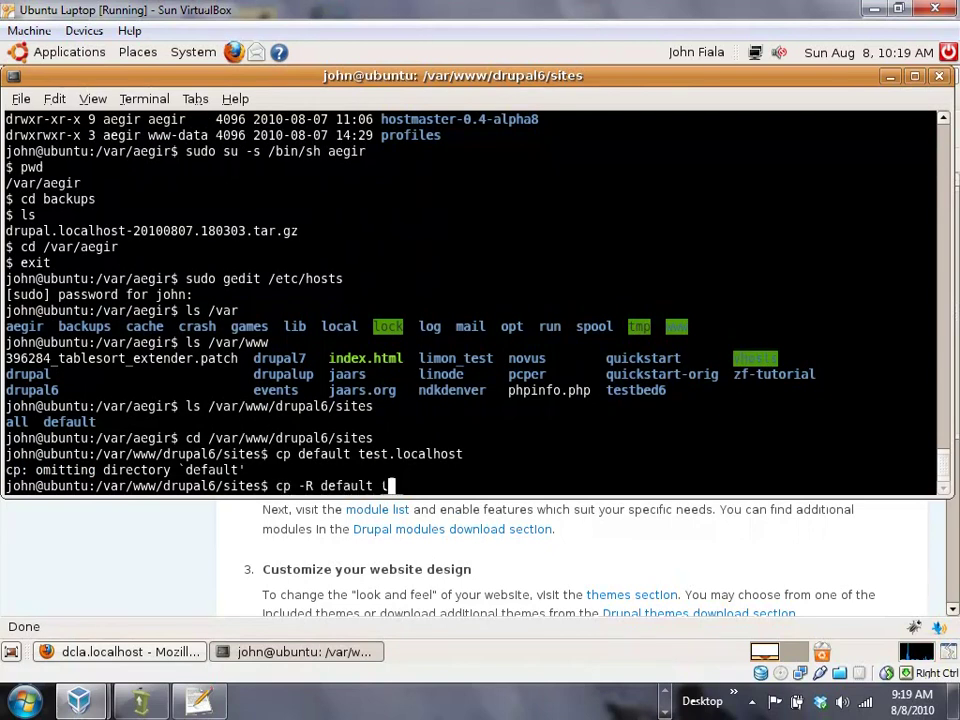
pyautogui.write('est.localhost')
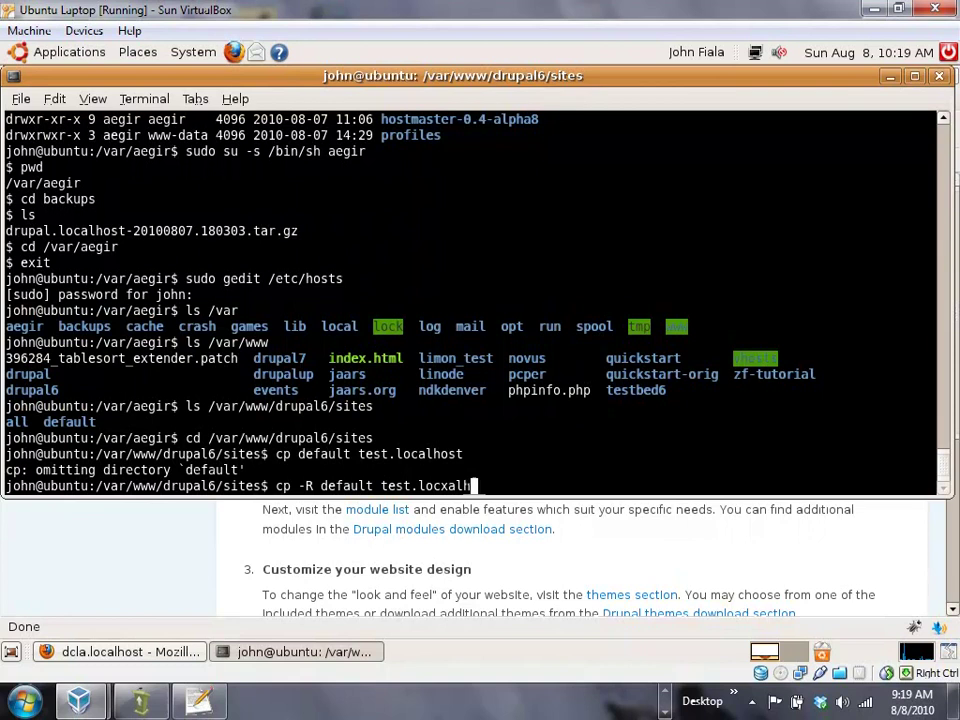
pyautogui.press('BackSpace')
pyautogui.press('BackSpace')
pyautogui.press('BackSpace')
pyautogui.press('BackSpace')
pyautogui.press('BackSpace')
pyautogui.press('BackSpace')
pyautogui.write('alhost')
pyautogui.press('Return')
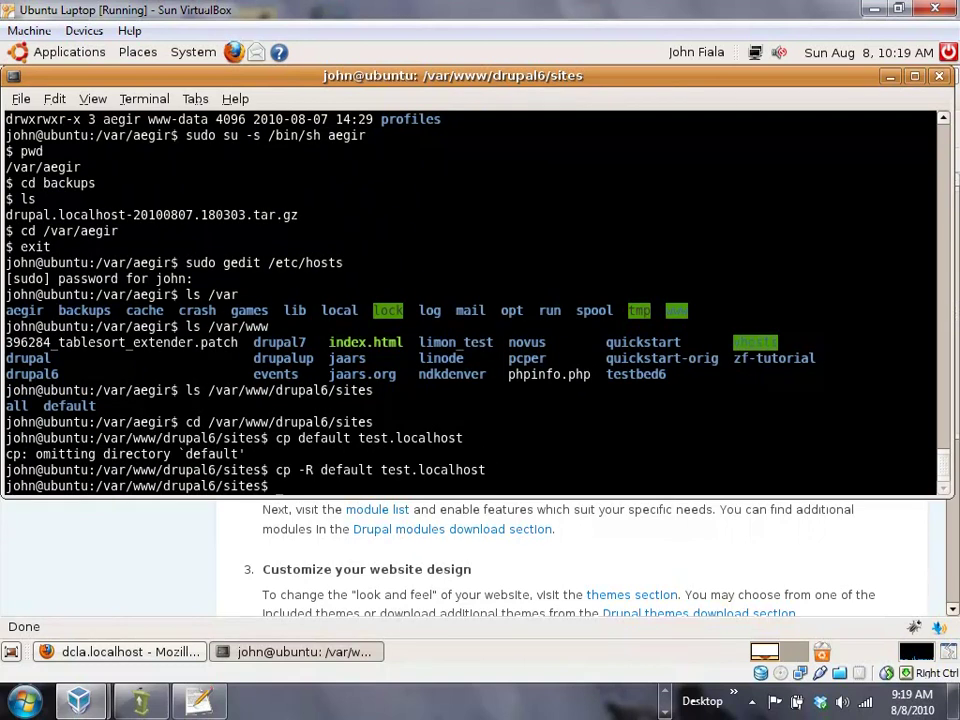
pyautogui.write('ls -l')
pyautogui.press('Return')
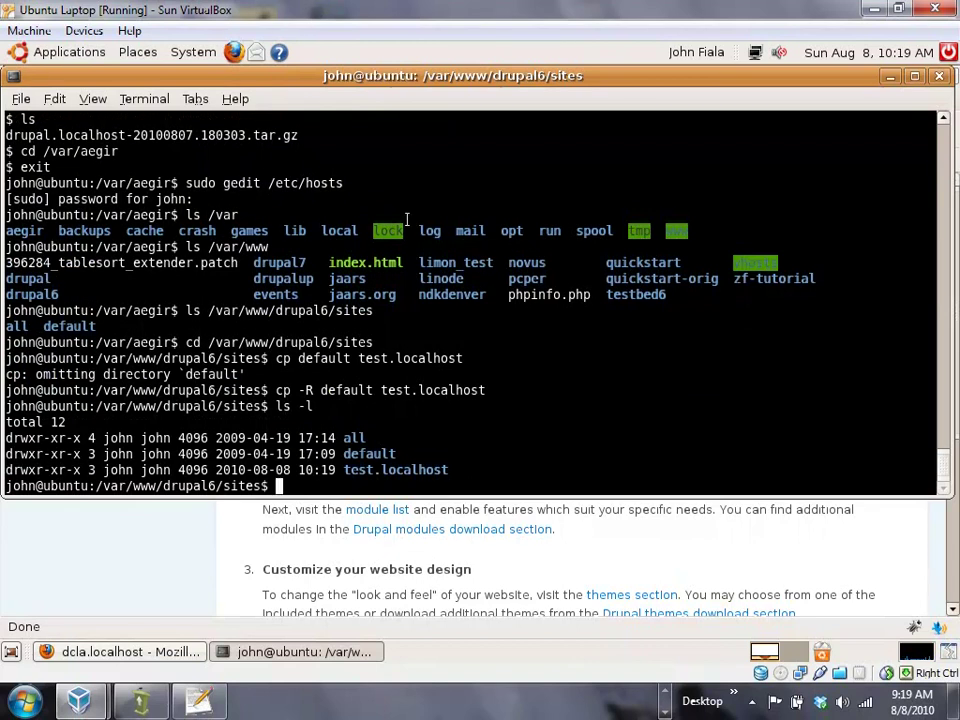
# In a new terminal tab, open /etc/hosts in gedit with sudo.
pyautogui.hotkey('ctrl', 'shift', 't')
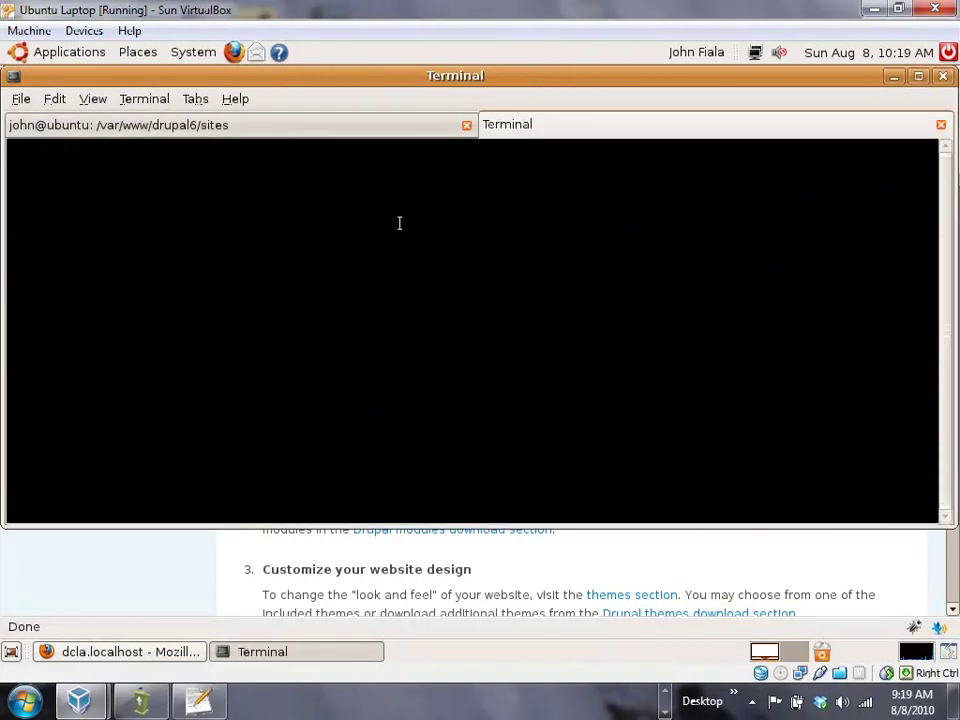
pyautogui.write('sudo')
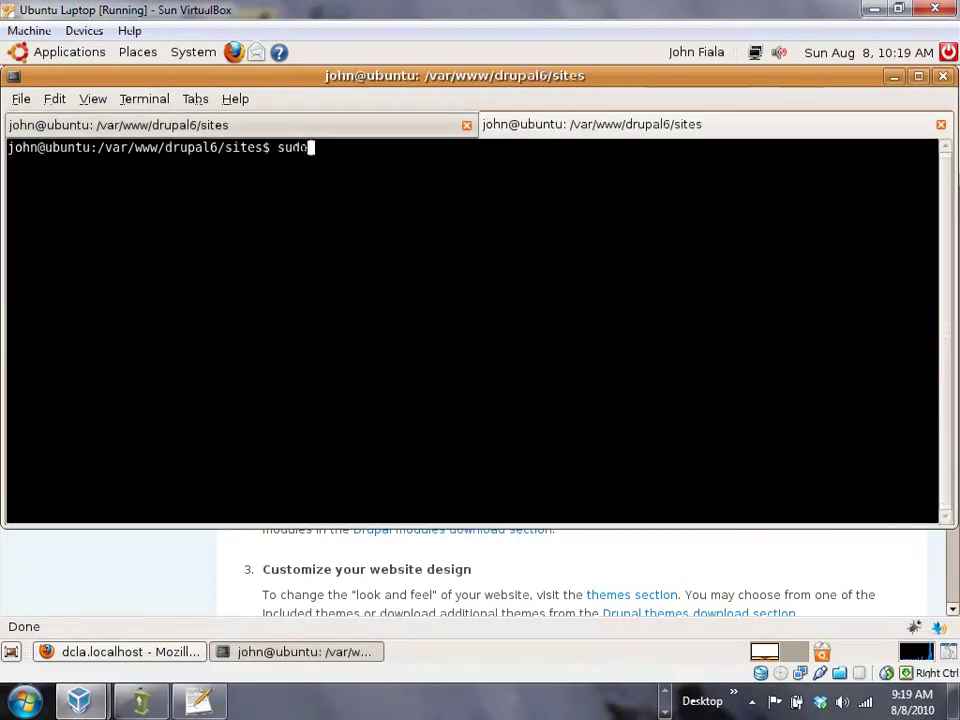
pyautogui.write(' gedit ')
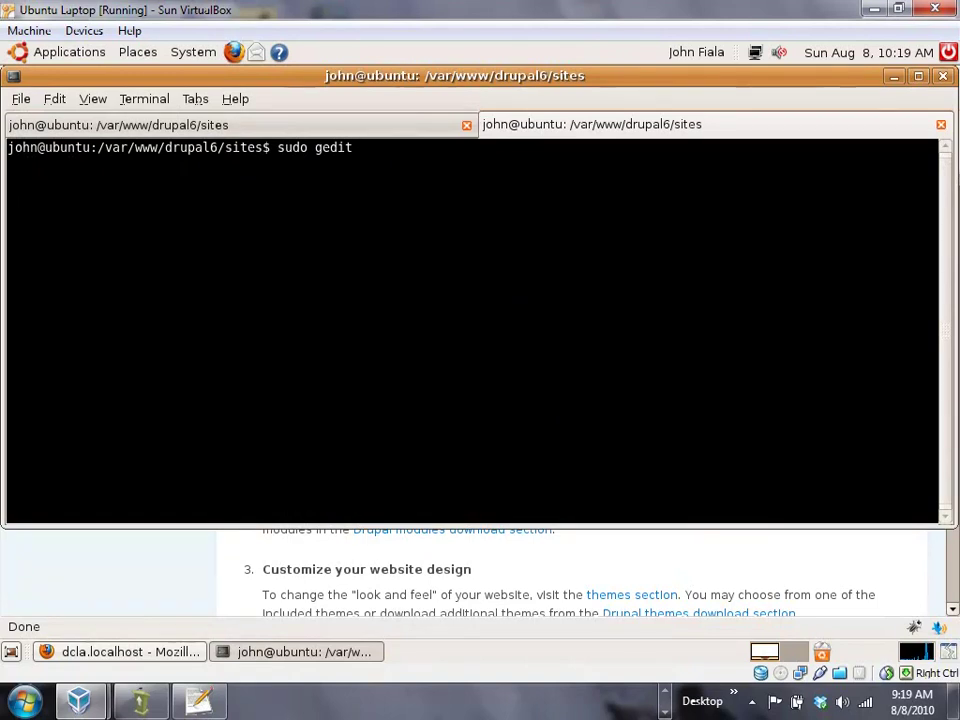
pyautogui.write('hosts')
pyautogui.press('BackSpace')
pyautogui.press('BackSpace')
pyautogui.press('BackSpace')
pyautogui.press('BackSpace')
pyautogui.press('BackSpace')
pyautogui.write('?')
pyautogui.write('tc/hosts')
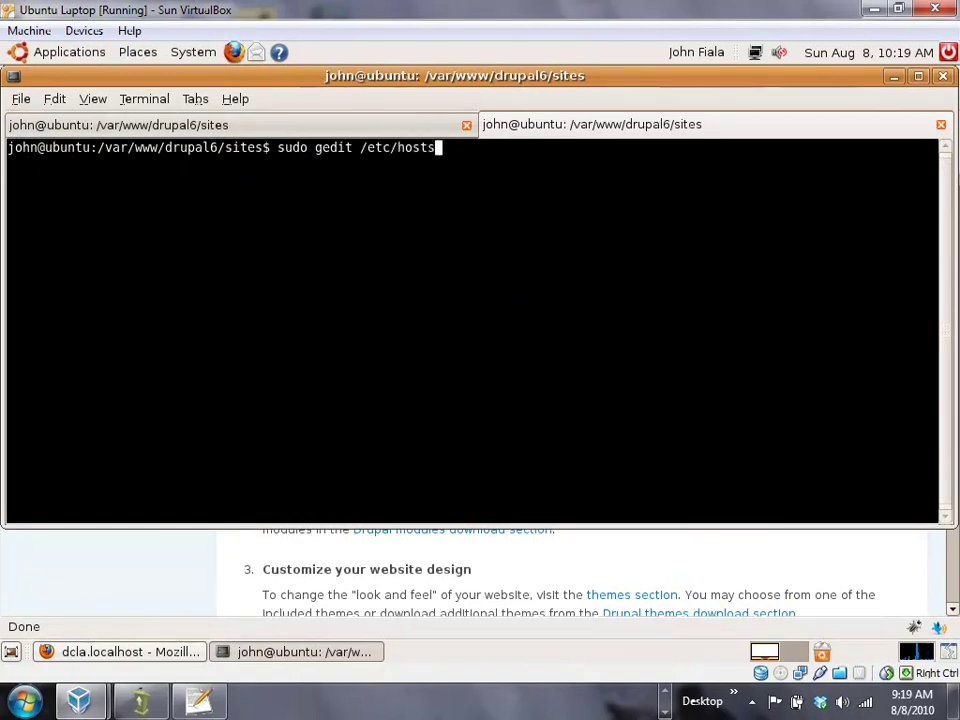
pyautogui.press('Return')
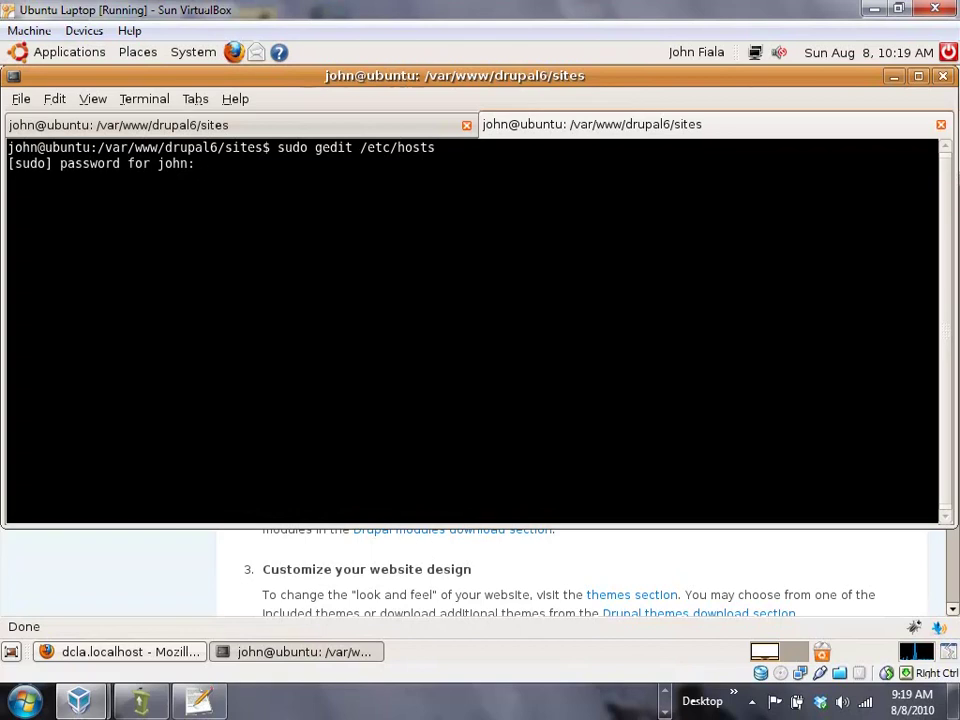
pyautogui.press('Return')
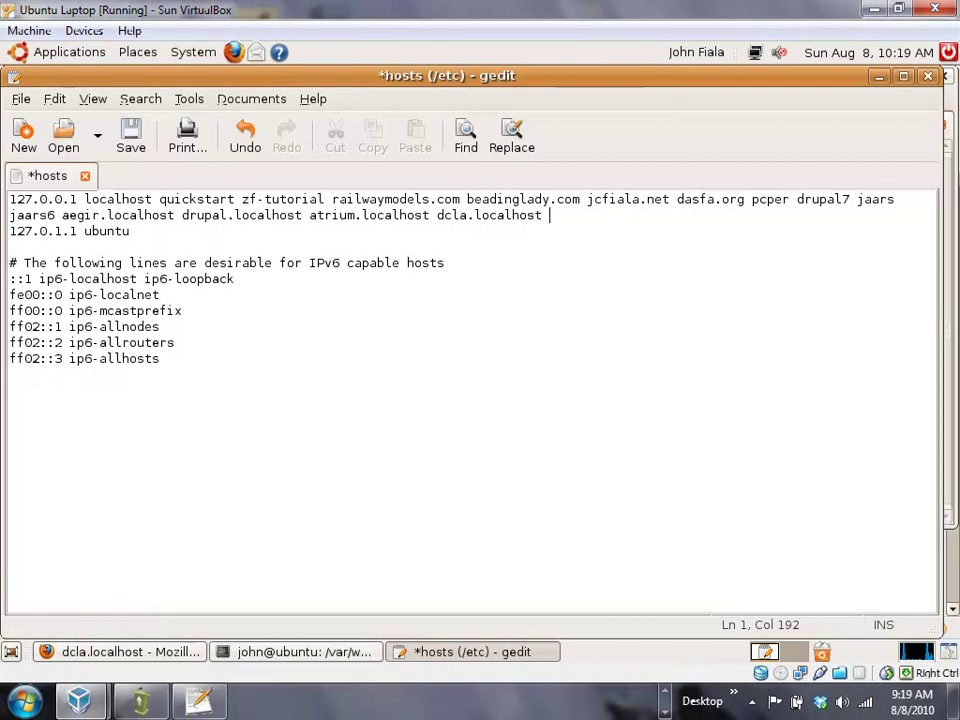
# Append test.localhost to the 127.0.0.1 line, save the hosts file and close gedit.
pyautogui.write('test.')
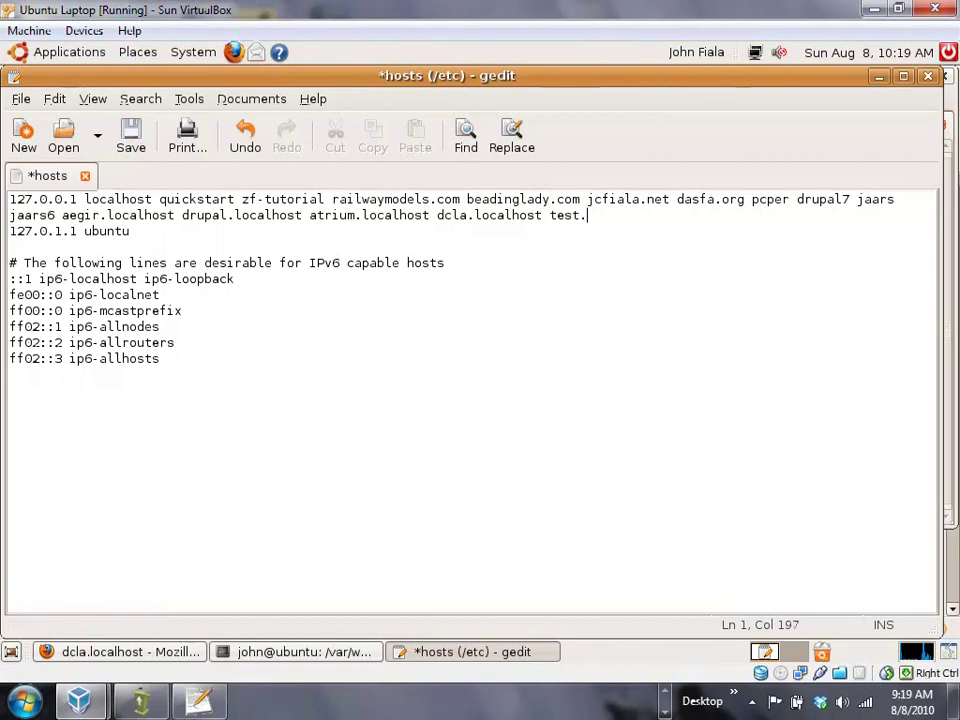
pyautogui.write('local')
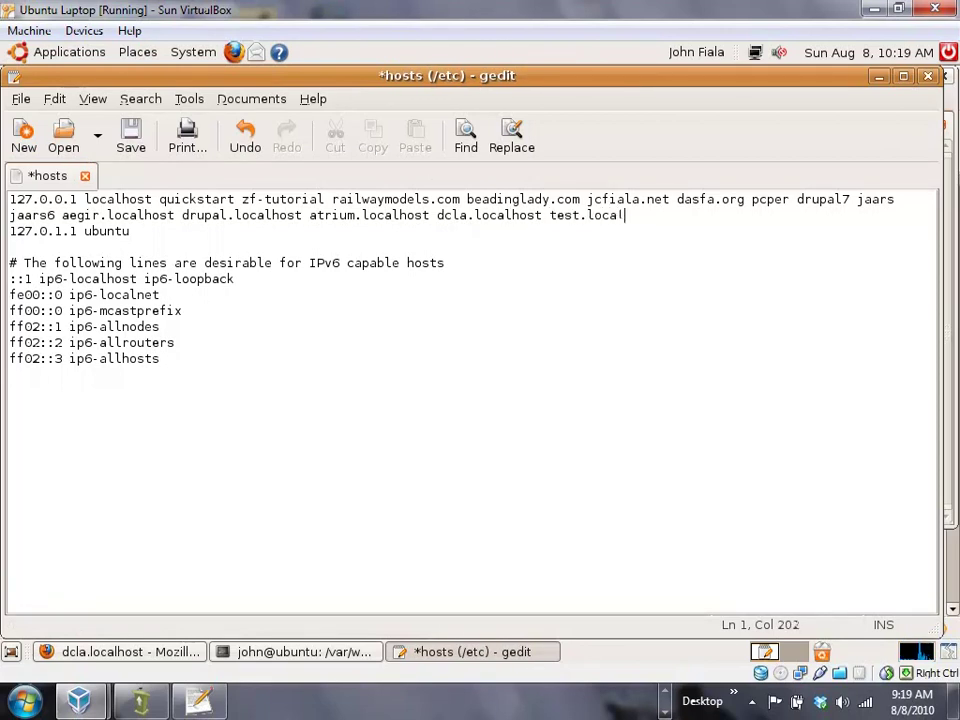
pyautogui.write('host')
pyautogui.click(130, 135)
pyautogui.click(928, 77)
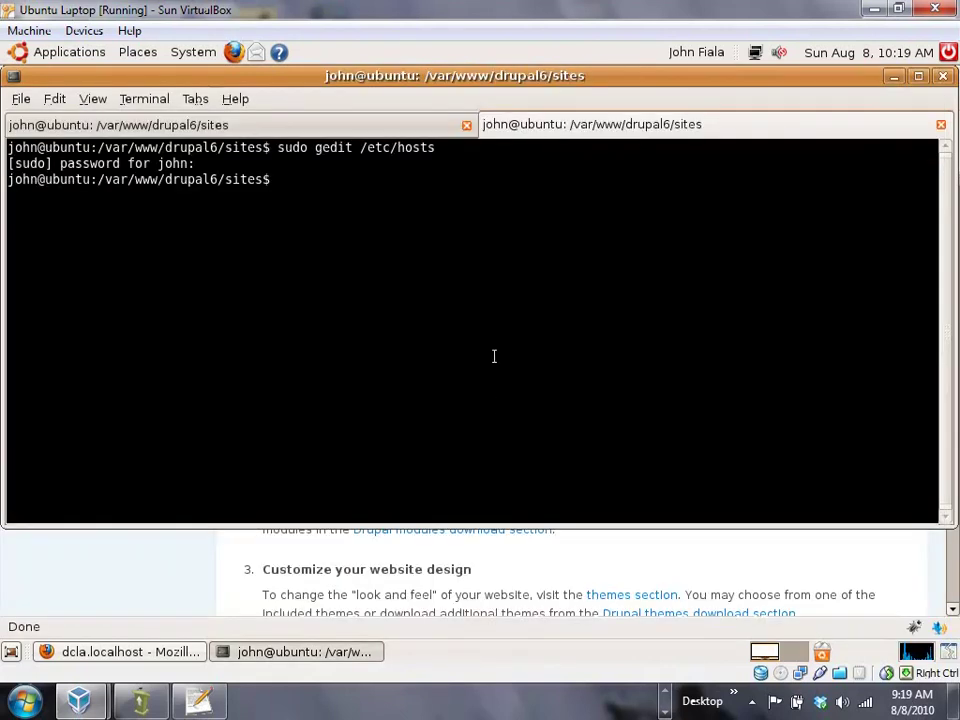
pyautogui.click(170, 590)
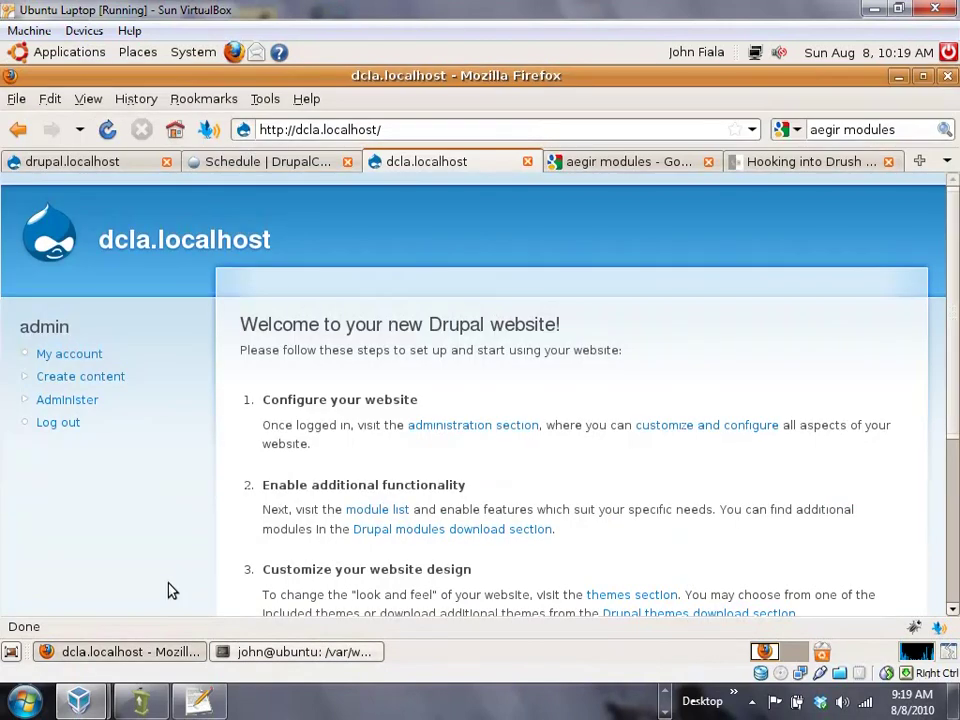
pyautogui.hotkey('ctrl', 't')
pyautogui.write('htt')
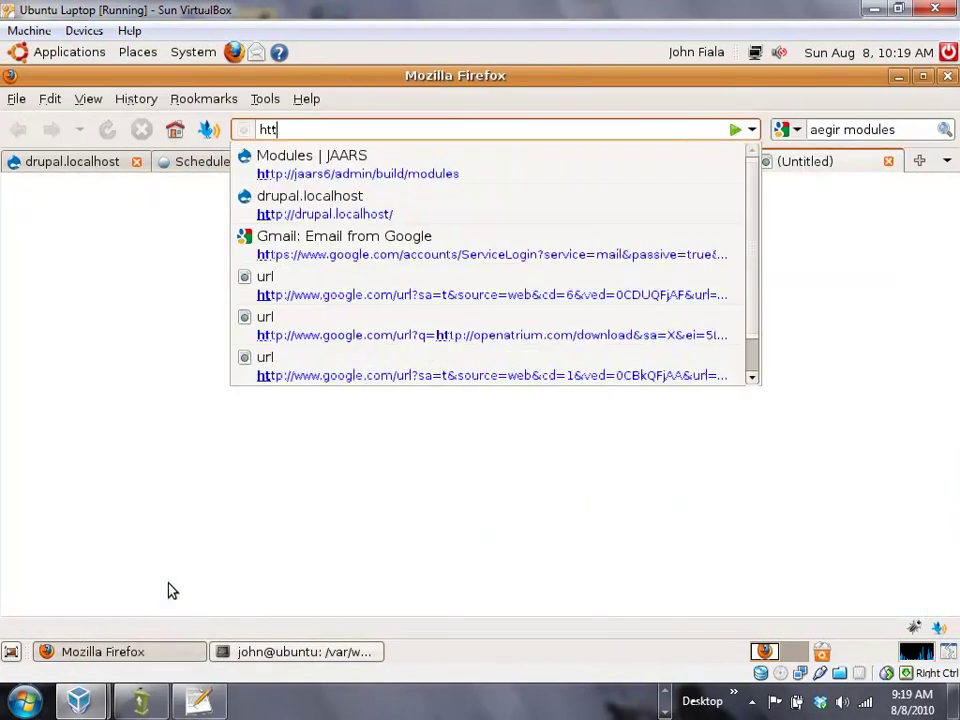
pyautogui.write('p://test.locho')
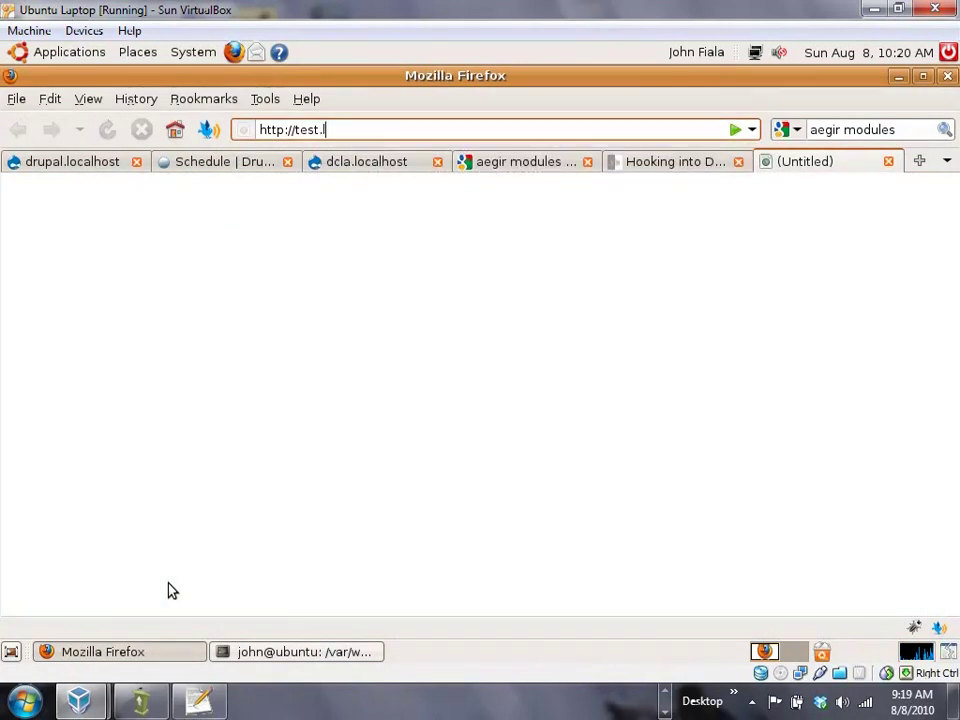
pyautogui.press('BackSpace')
pyautogui.press('BackSpace')
pyautogui.write('al')
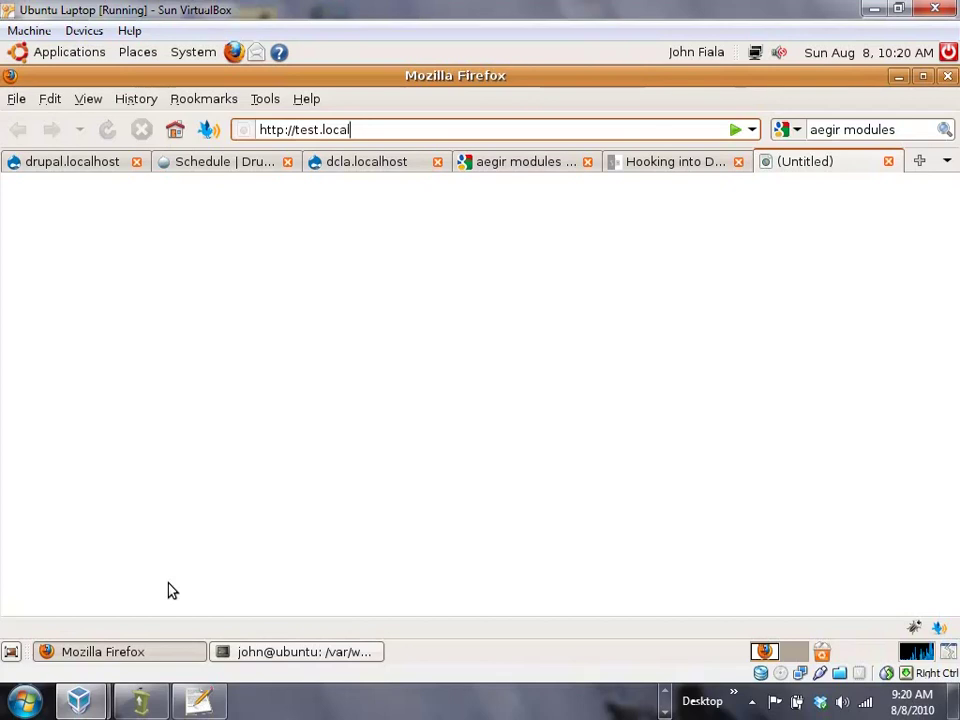
pyautogui.write('host')
pyautogui.press('Return')
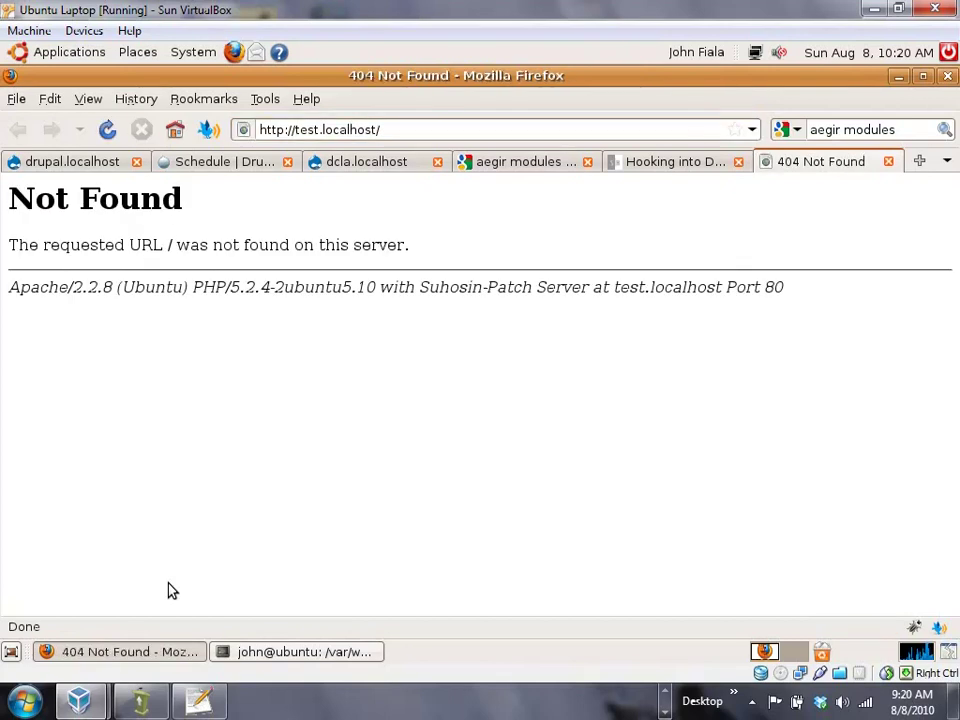
pyautogui.click(285, 659)
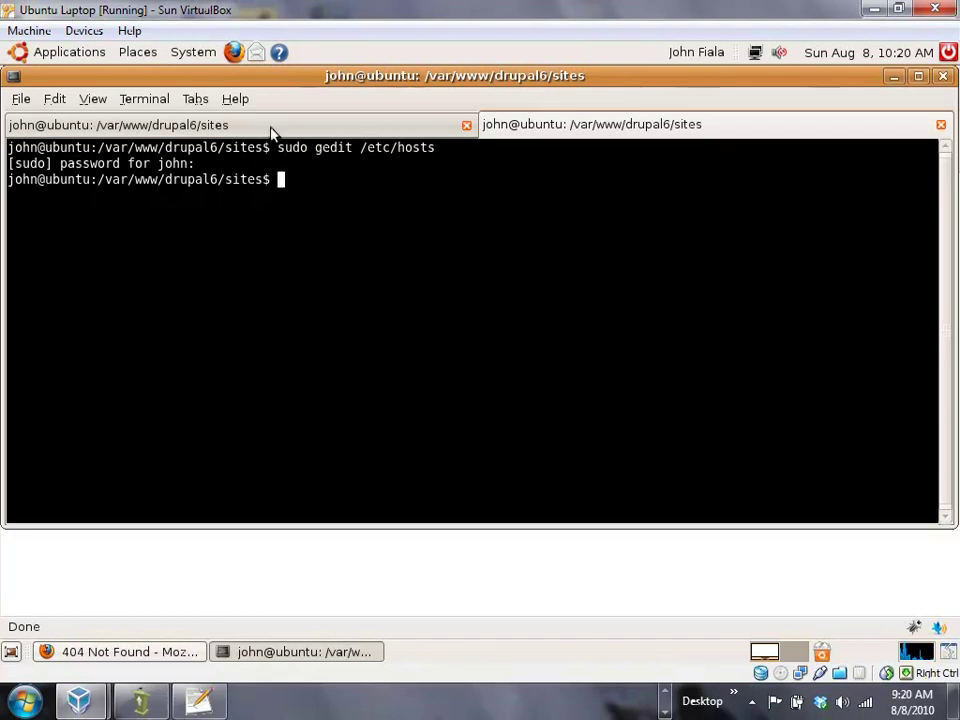
# In the first terminal tab, move up to /var/www with cd ../.. and list its contents.
pyautogui.click(362, 125)
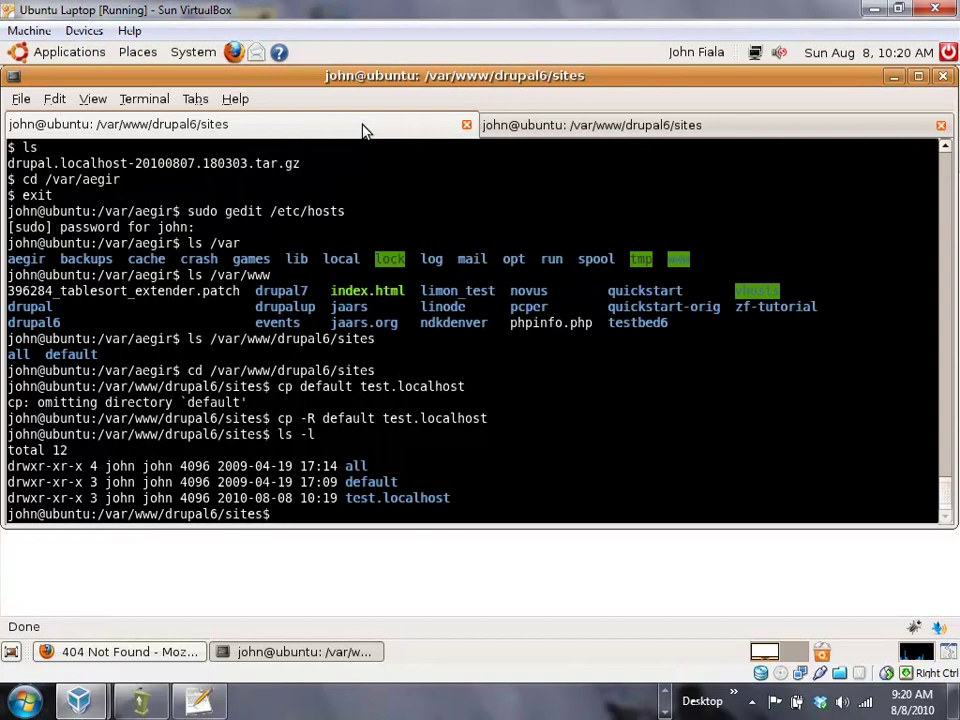
pyautogui.write('cp')
pyautogui.press('BackSpace')
pyautogui.press('BackSpace')
pyautogui.write('sudo cp -')
pyautogui.press('BackSpace')
pyautogui.press('BackSpace')
pyautogui.press('BackSpace')
pyautogui.press('BackSpace')
pyautogui.press('BackSpace')
pyautogui.press('BackSpace')
pyautogui.press('BackSpace')
pyautogui.press('BackSpace')
pyautogui.press('BackSpace')
pyautogui.write('cd ../..')
pyautogui.press('Return')
pyautogui.write('ls')
pyautogui.press('Return')
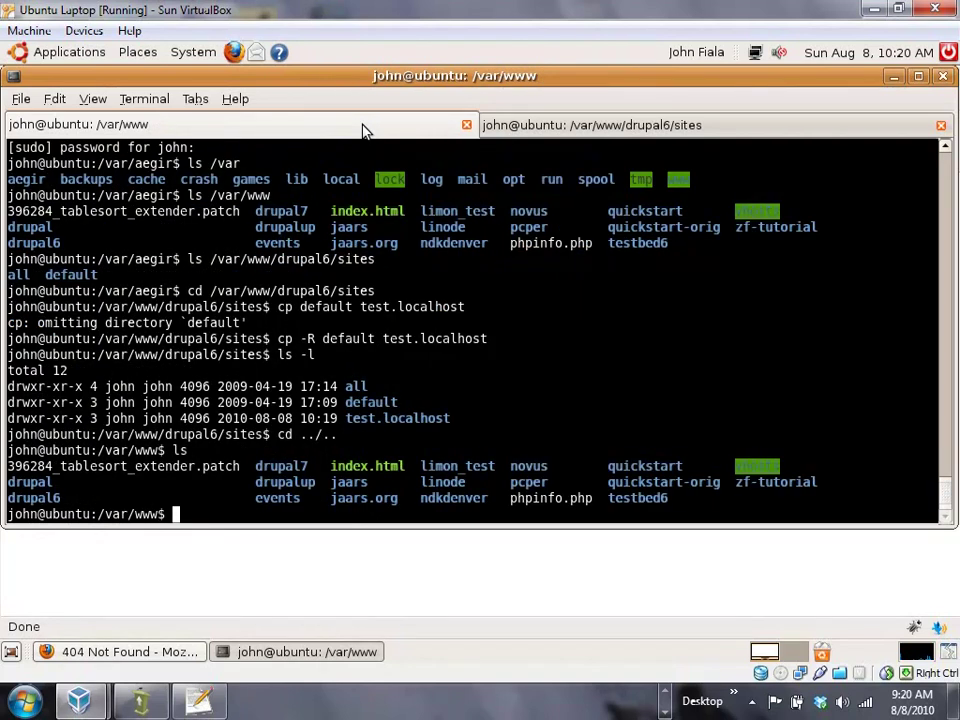
# Run sudo cp -R drupal6 /var/aegir/profiles/ to copy the drupal6 folder.
pyautogui.write('cp -R drupal')
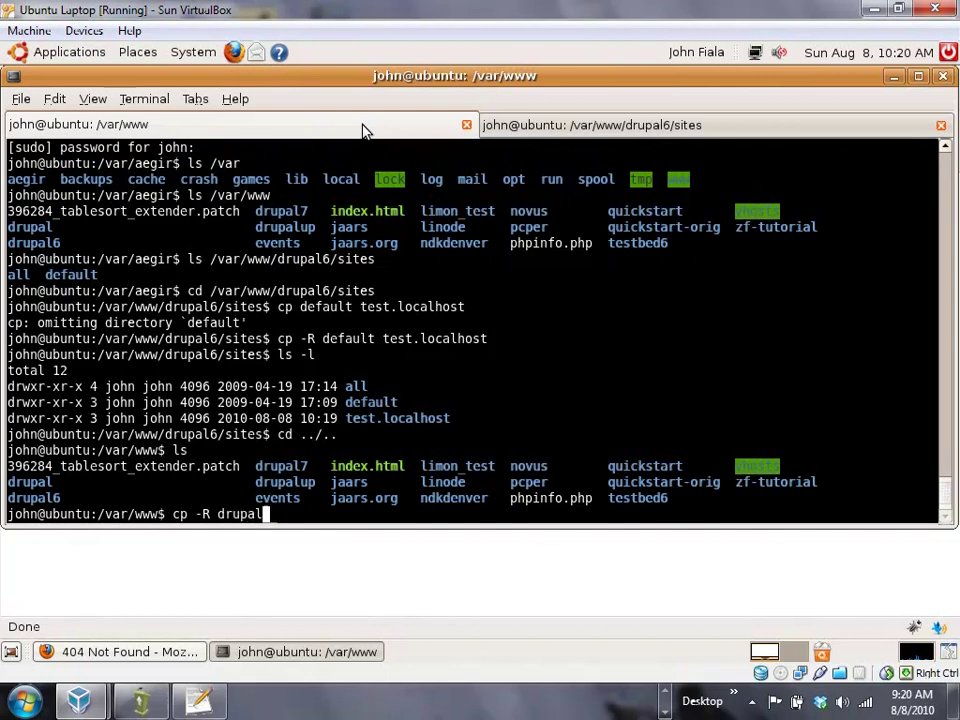
pyautogui.write('6 /v')
pyautogui.write('ar/')
pyautogui.write('aegir/p')
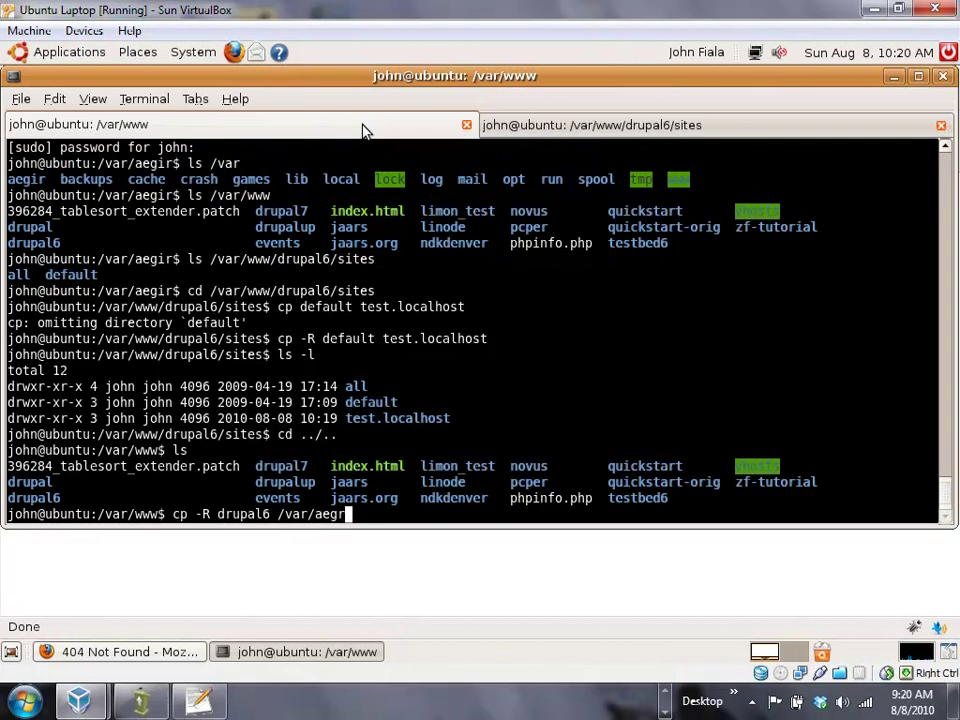
pyautogui.write('ro')
pyautogui.press('Tab')
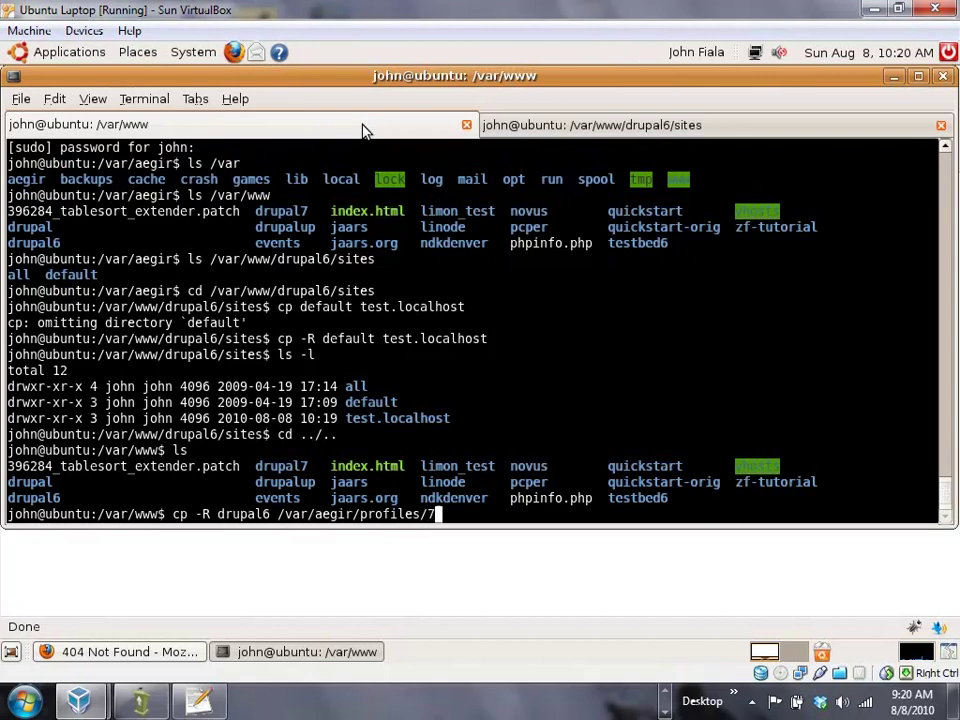
pyautogui.press('Home')
pyautogui.write('sudo')
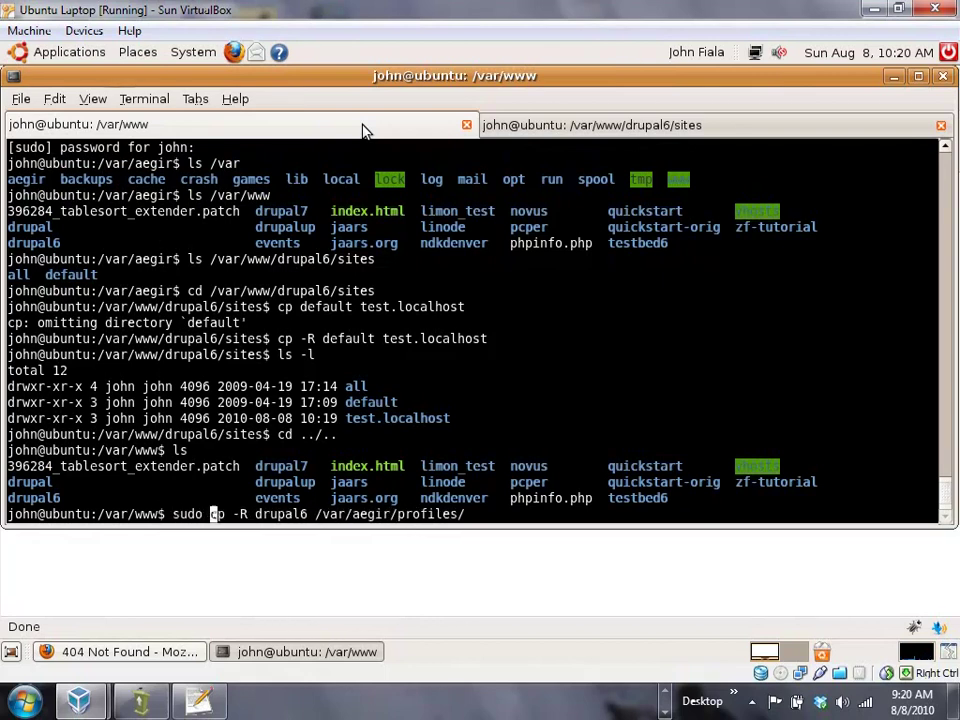
pyautogui.press('End')
pyautogui.press('Return')
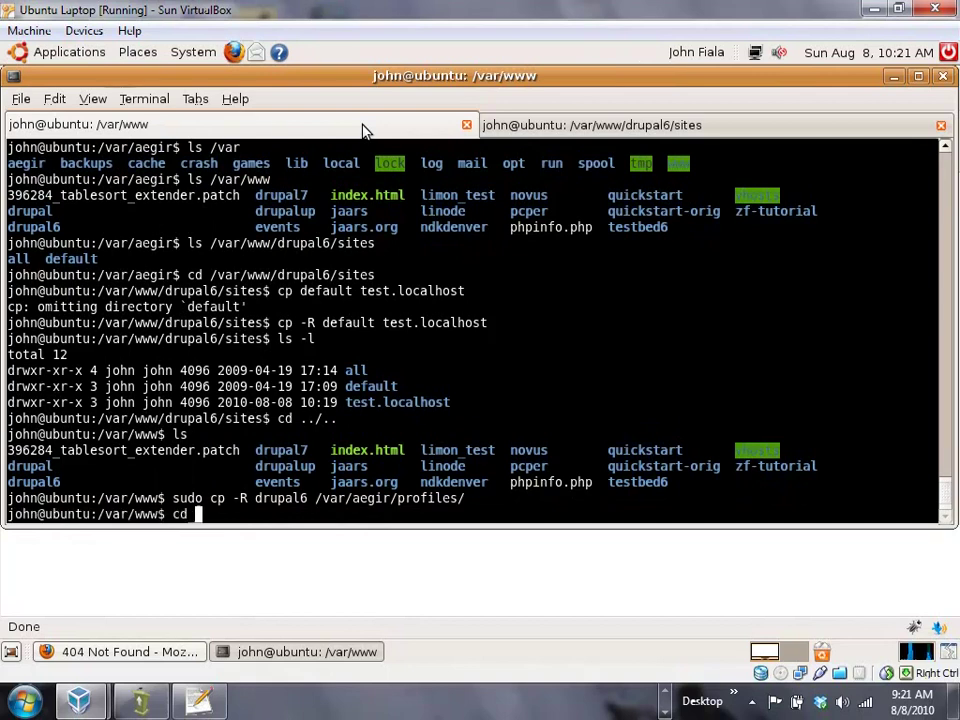
# Change into /var/aegir/profiles/ and list its contents with ls -l.
pyautogui.write('cd /var/aegir/profiles/')
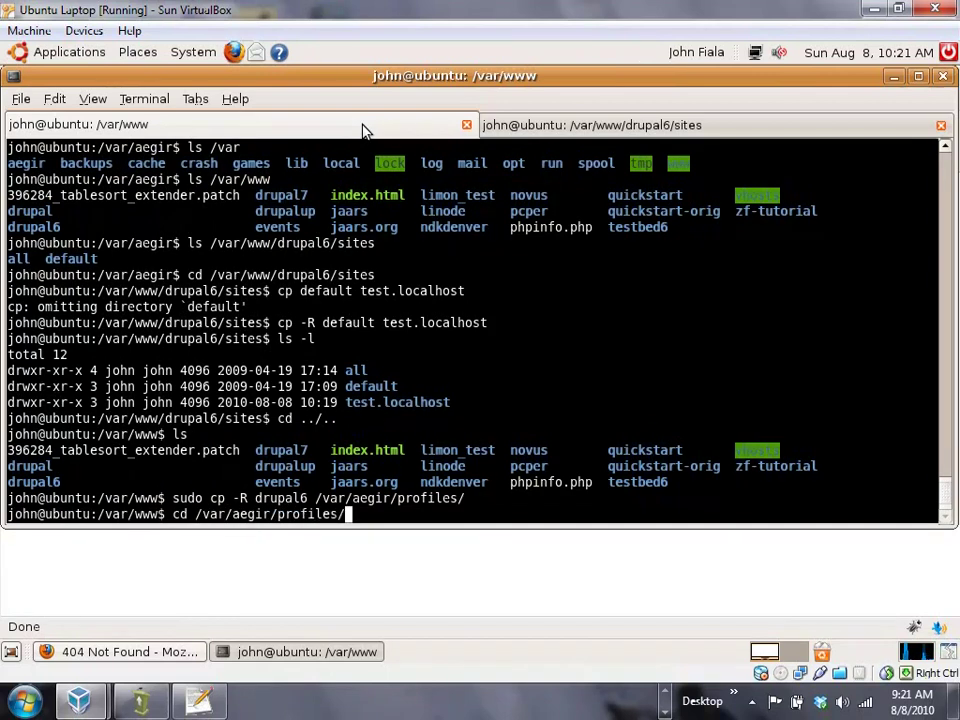
pyautogui.press('Return')
pyautogui.write('ls -l')
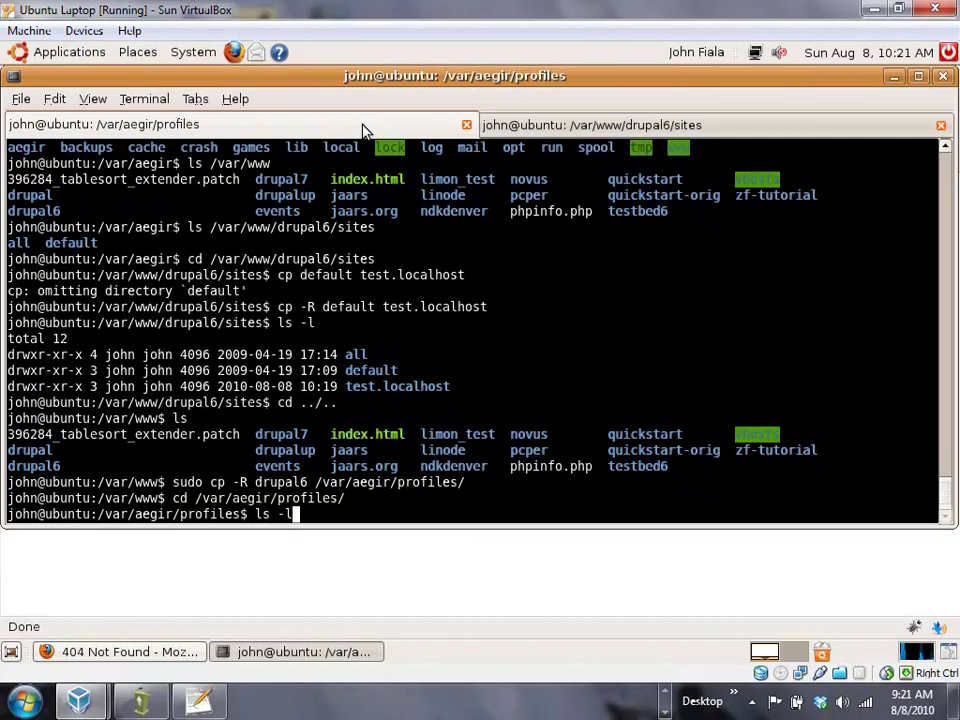
pyautogui.press('Return')
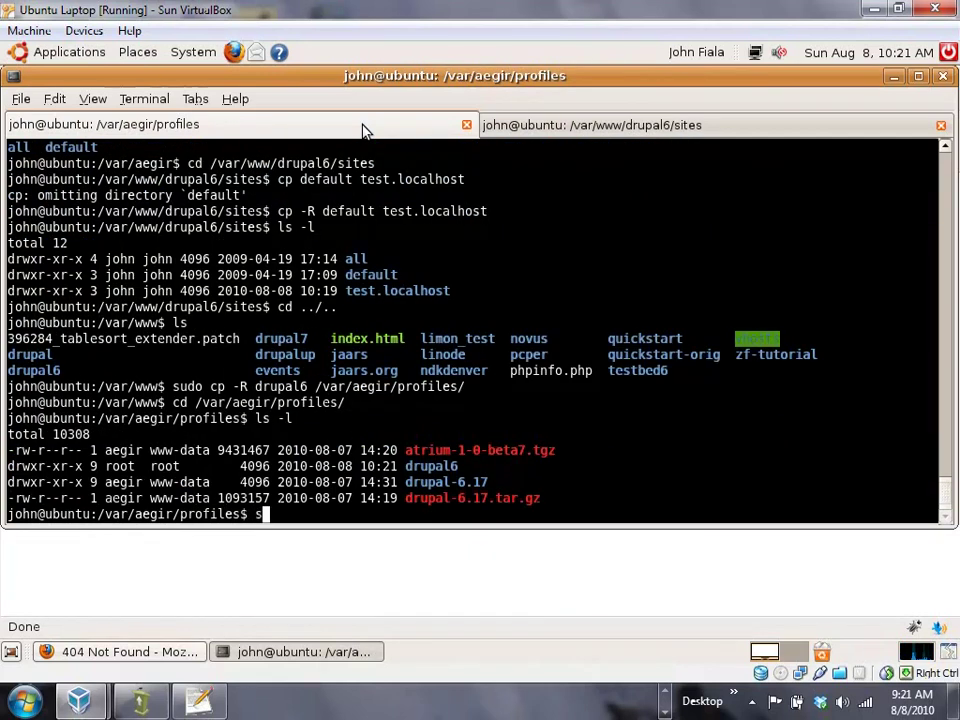
# Run sudo chown -R aegir:www-data drupal6/ and confirm the new owners with ls -l.
pyautogui.write('sudo chown')
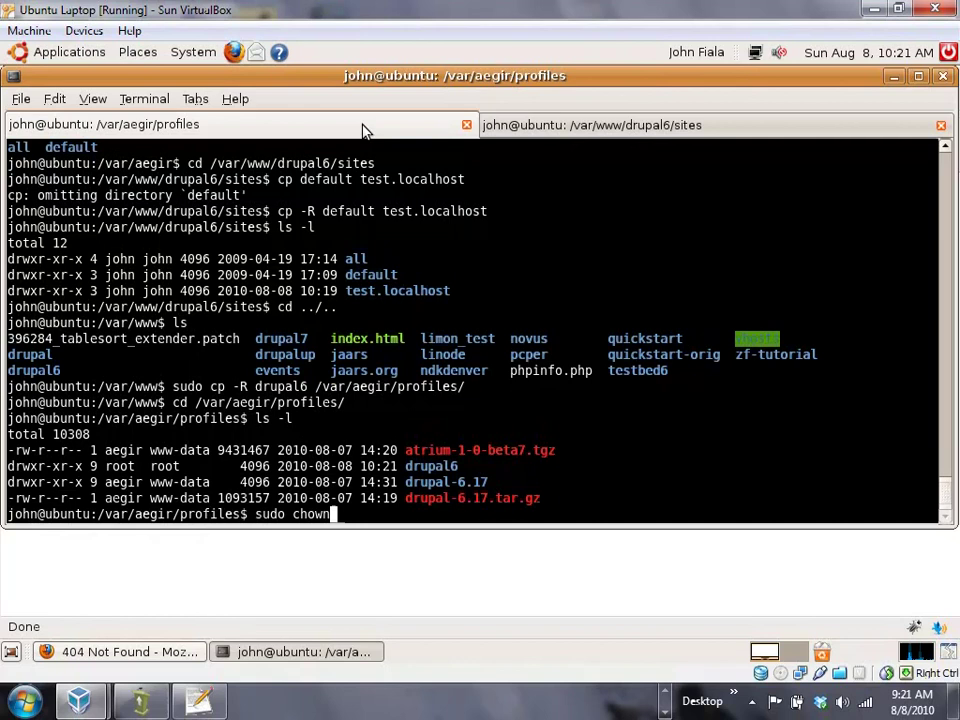
pyautogui.write(' aegir:www-data d')
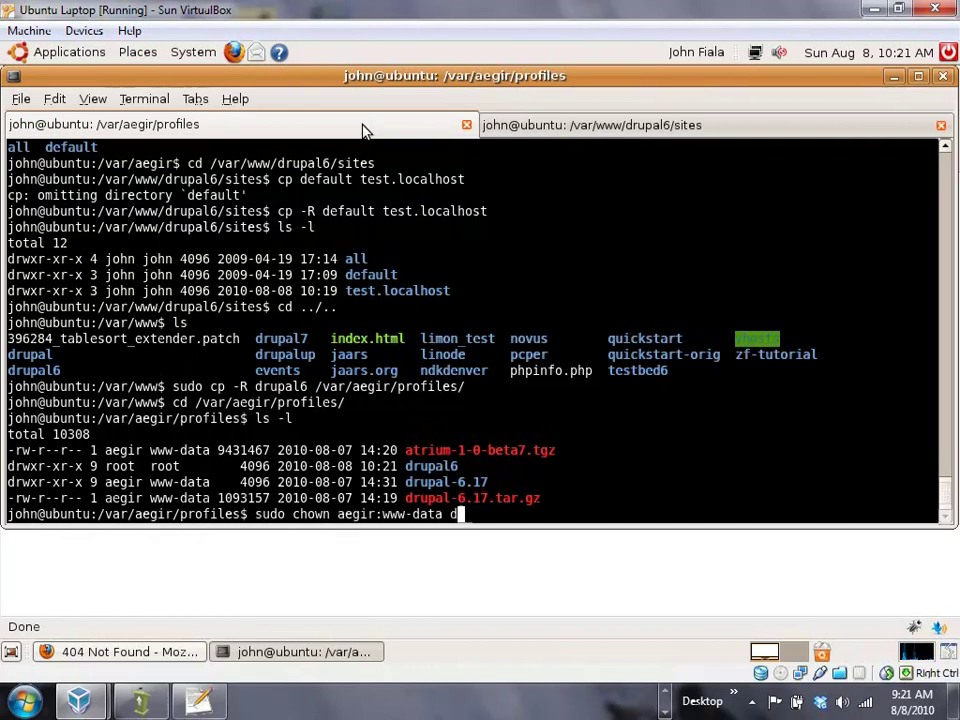
pyautogui.press('Tab')
pyautogui.write('6')
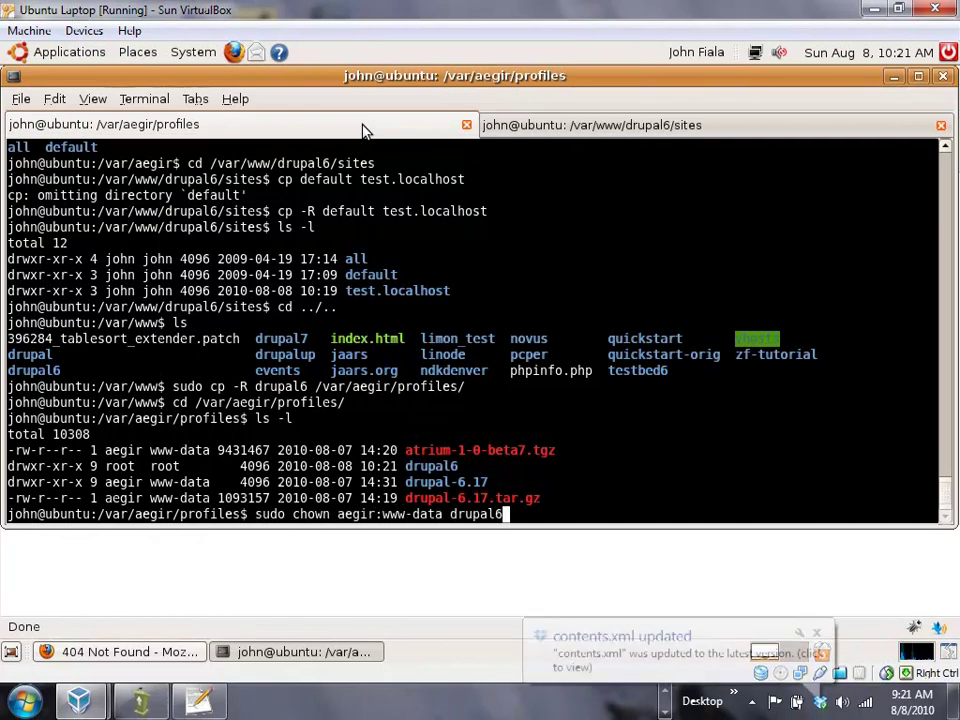
pyautogui.press('Tab')
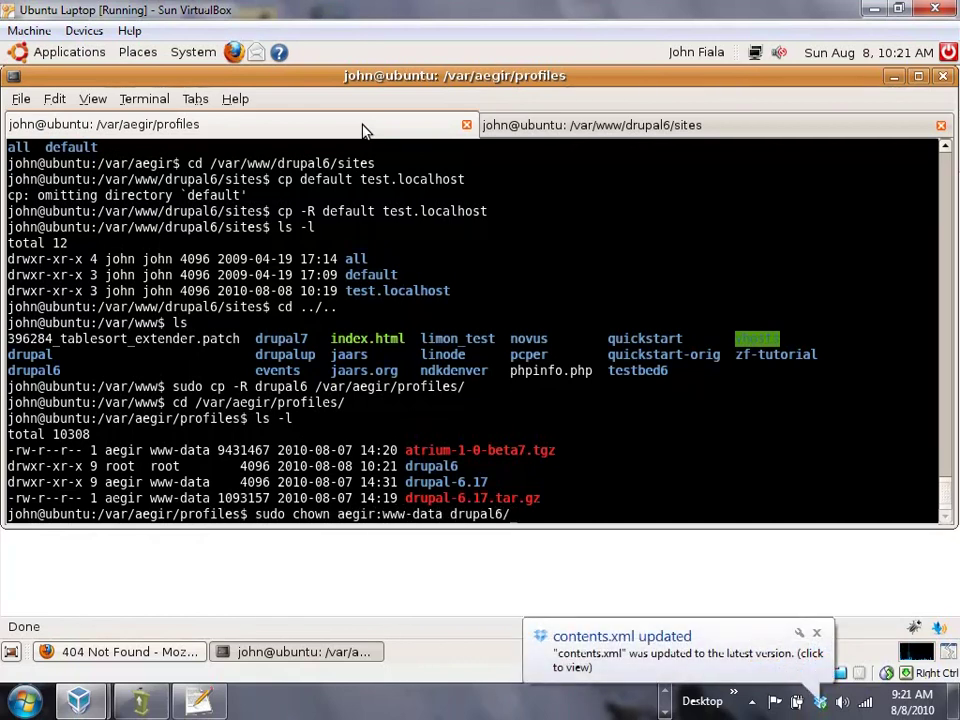
pyautogui.press('Left')
pyautogui.press('Left')
pyautogui.press('Left')
pyautogui.press('Left')
pyautogui.press('Left')
pyautogui.press('Left')
pyautogui.press('Left')
pyautogui.press('Left')
pyautogui.press('Left')
pyautogui.press('Left')
pyautogui.press('Left')
pyautogui.press('Left')
pyautogui.press('Left')
pyautogui.press('Left')
pyautogui.press('Left')
pyautogui.press('Left')
pyautogui.press('Left')
pyautogui.press('Left')
pyautogui.press('Left')
pyautogui.press('Left')
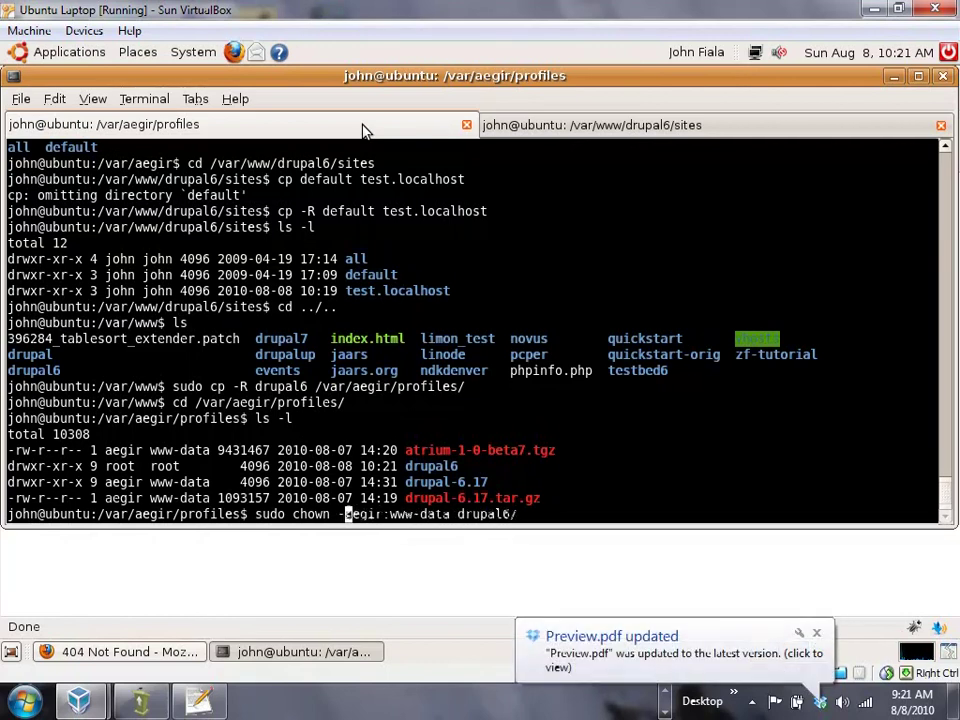
pyautogui.write('-R')
pyautogui.press('Return')
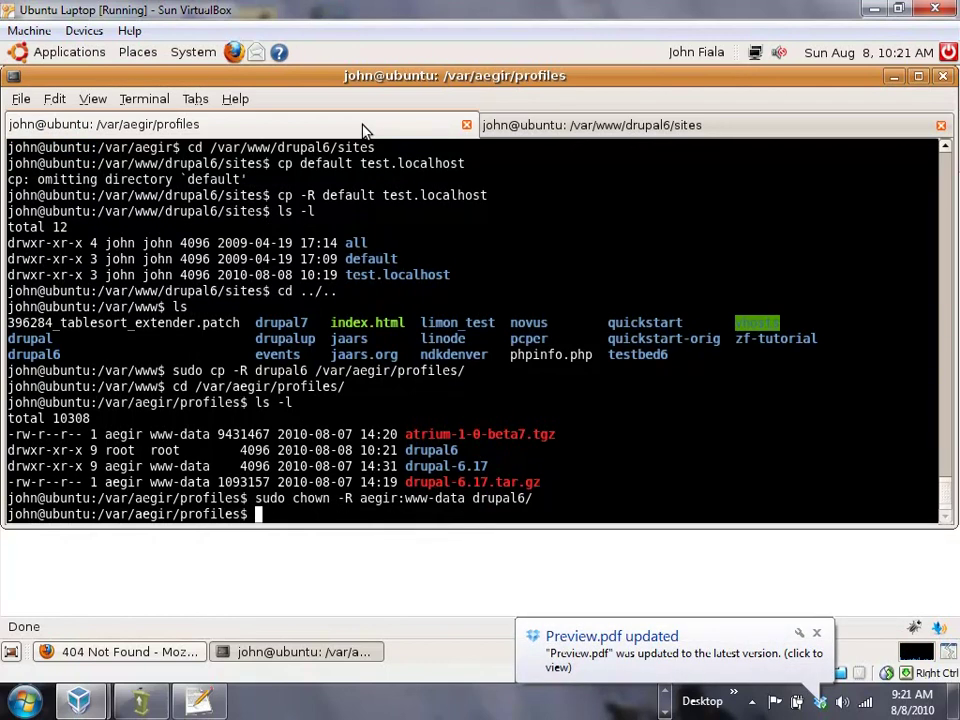
pyautogui.write('ls -l')
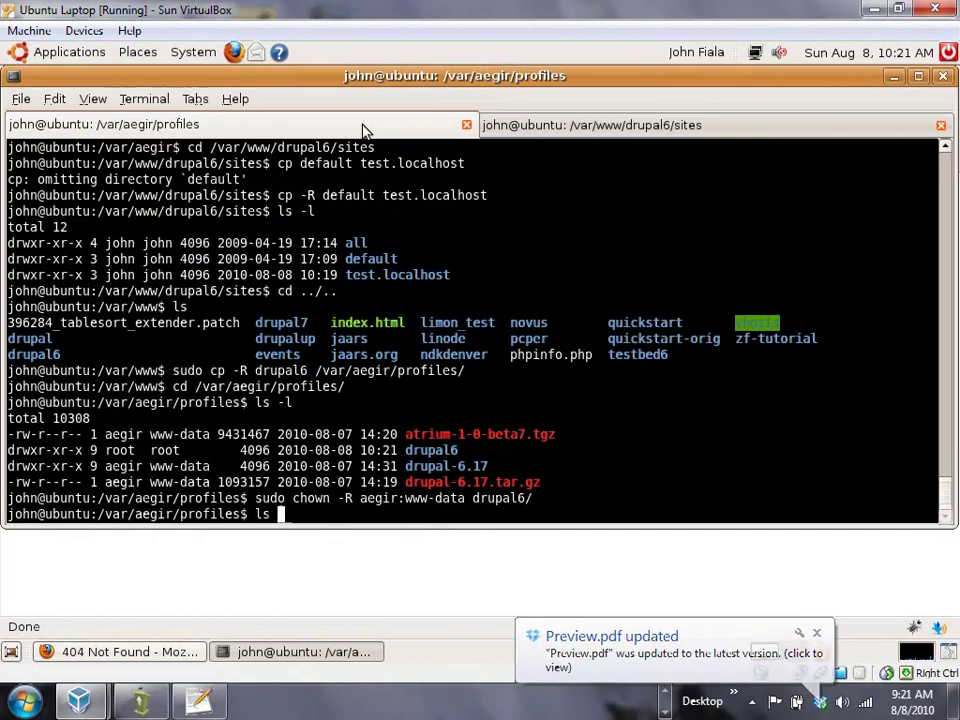
pyautogui.press('Return')
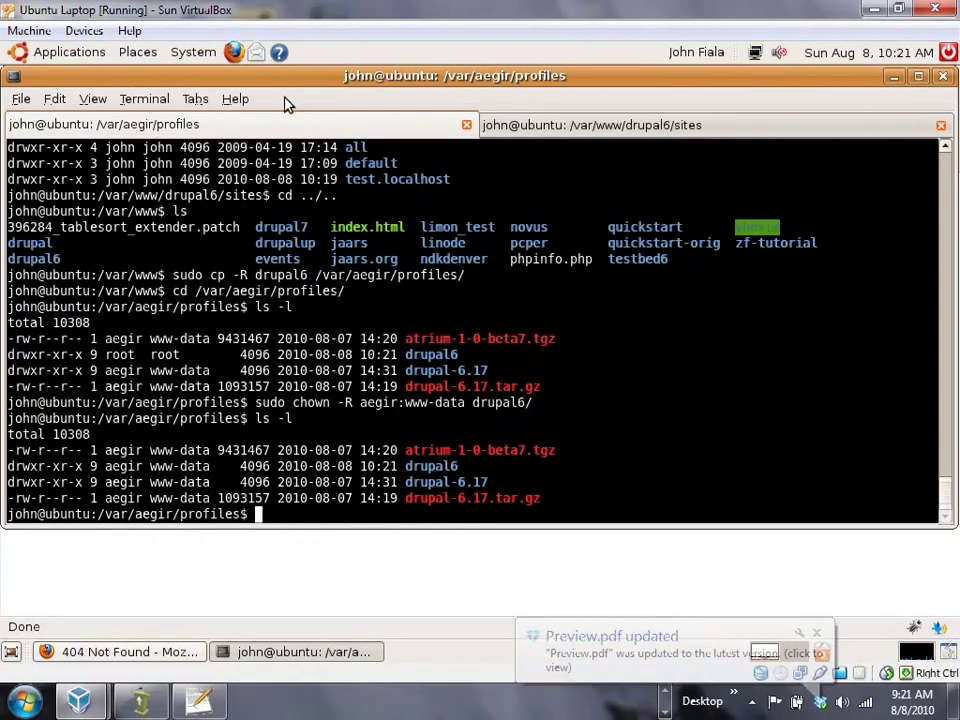
# In Firefox's drupal.localhost tab, change the address to aegir.localhost and load it.
pyautogui.click(150, 657)
pyautogui.click(80, 164)
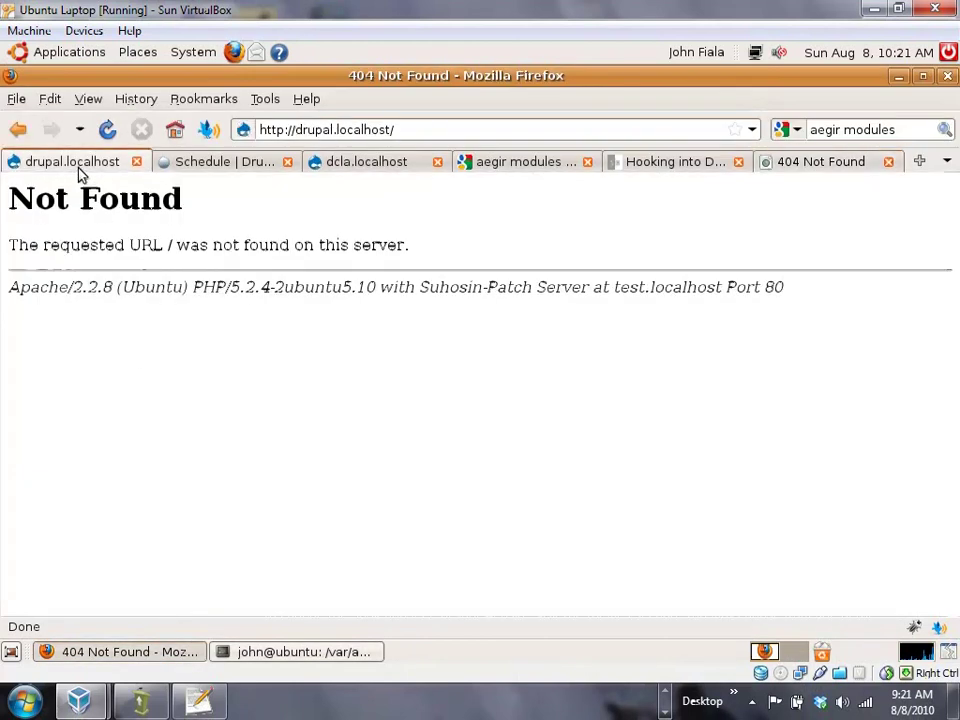
pyautogui.doubleClick(325, 130)
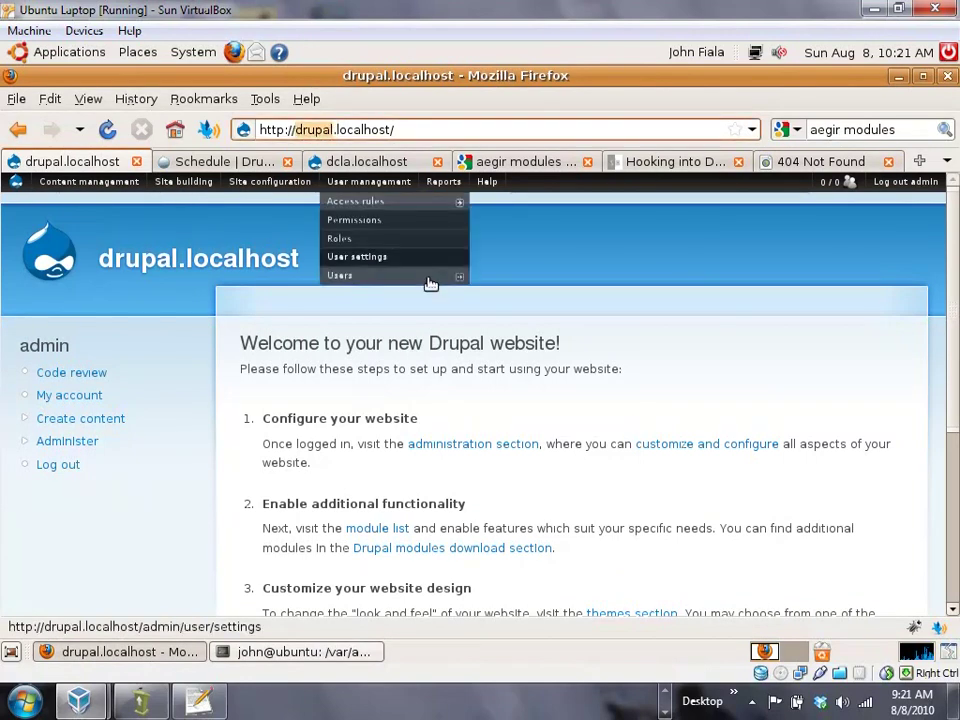
pyautogui.moveTo(430, 284)
pyautogui.write('aegir')
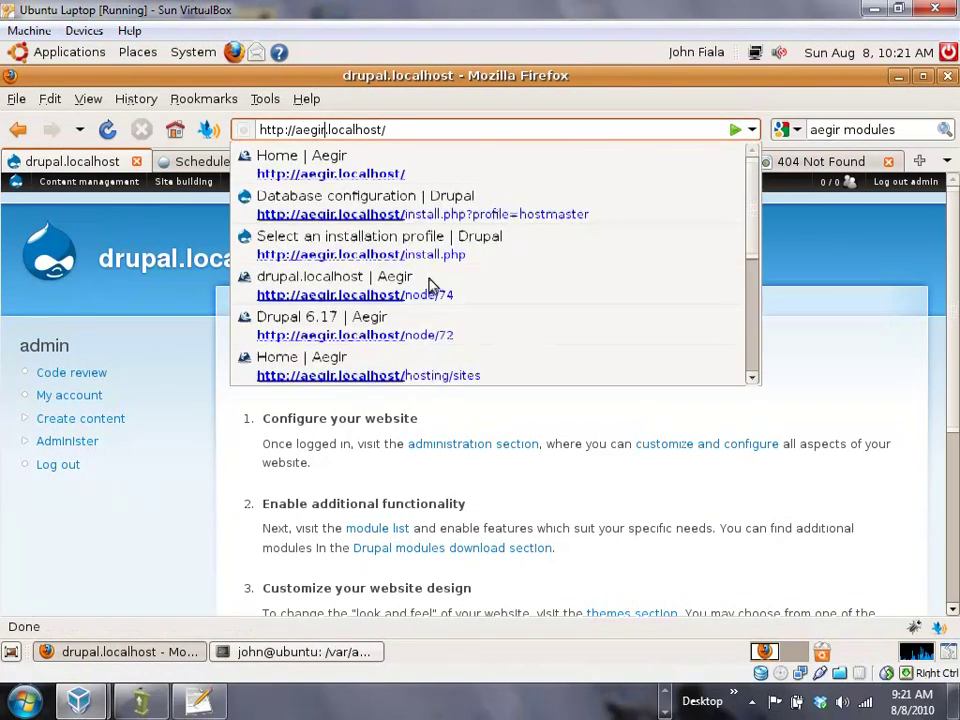
pyautogui.press('Return')
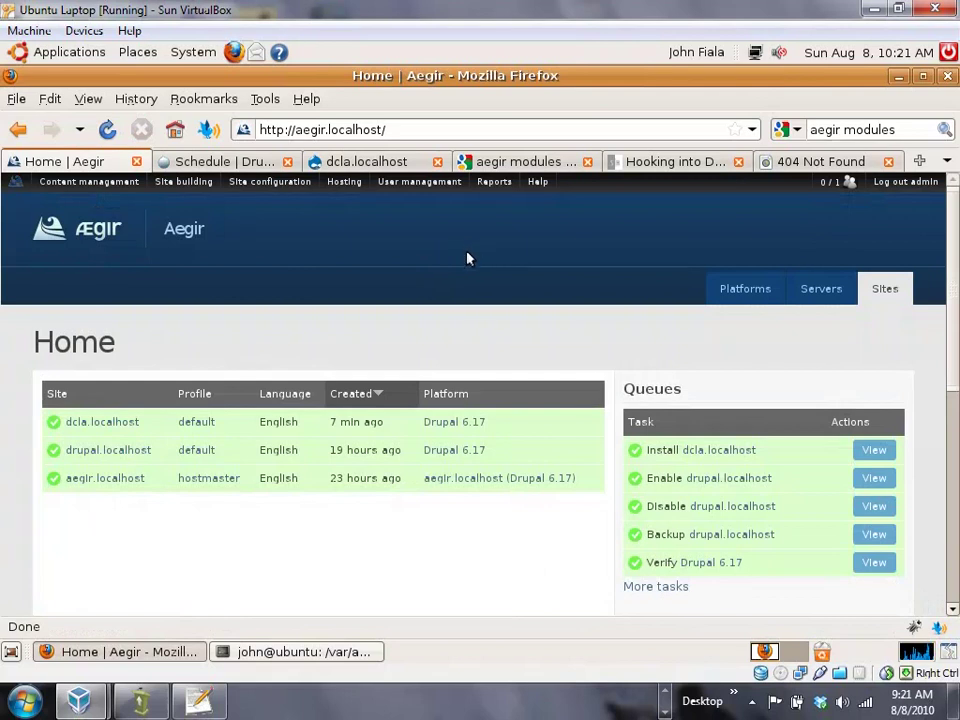
# Open Content management > Create content > Platform.
pyautogui.moveTo(60, 185)
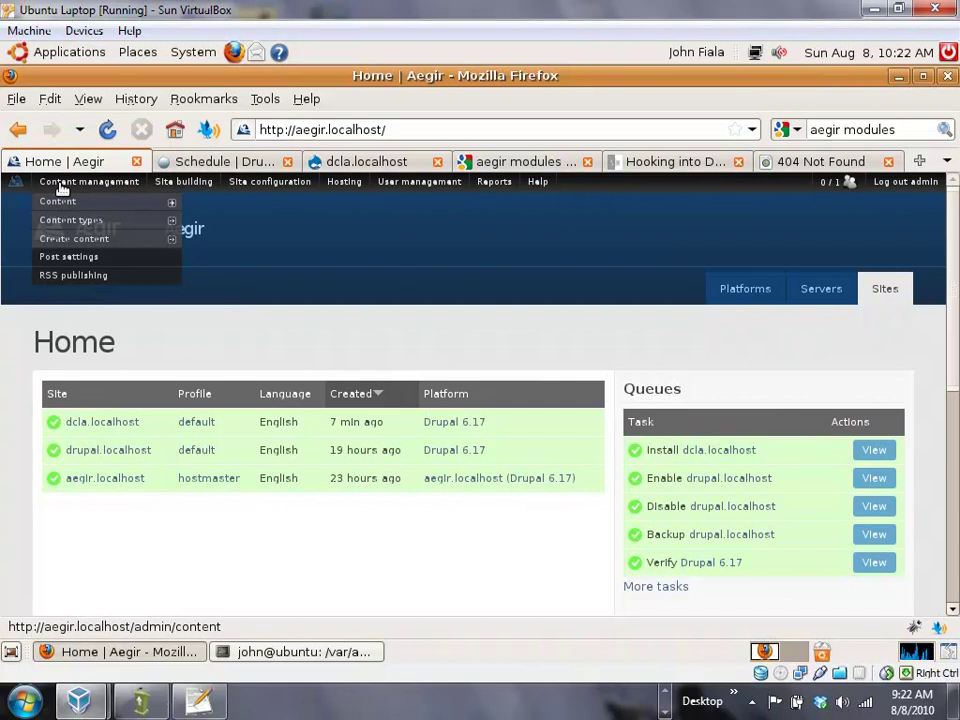
pyautogui.moveTo(100, 238)
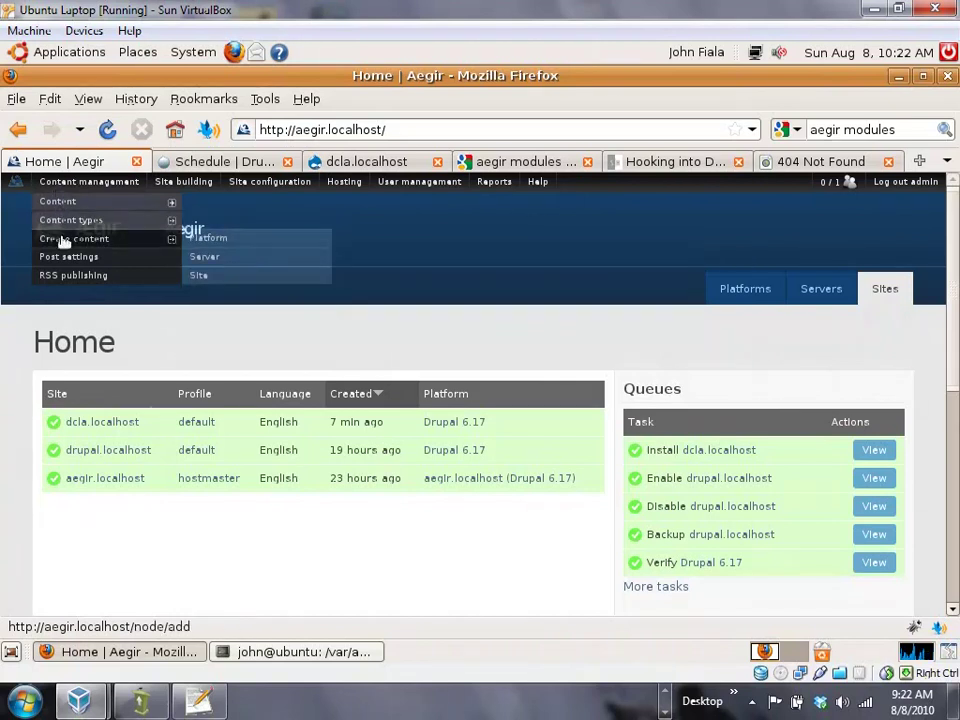
pyautogui.click(208, 240)
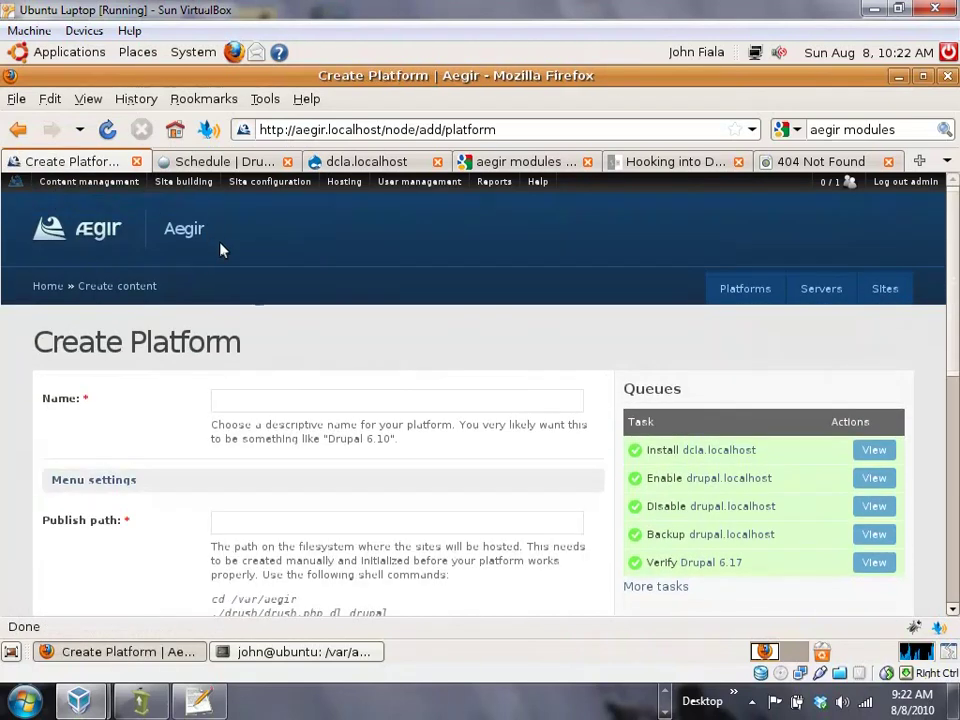
# Enter Name test and Publish path /var/aegir/profiles/drupal6, then save the platform.
pyautogui.click(296, 401)
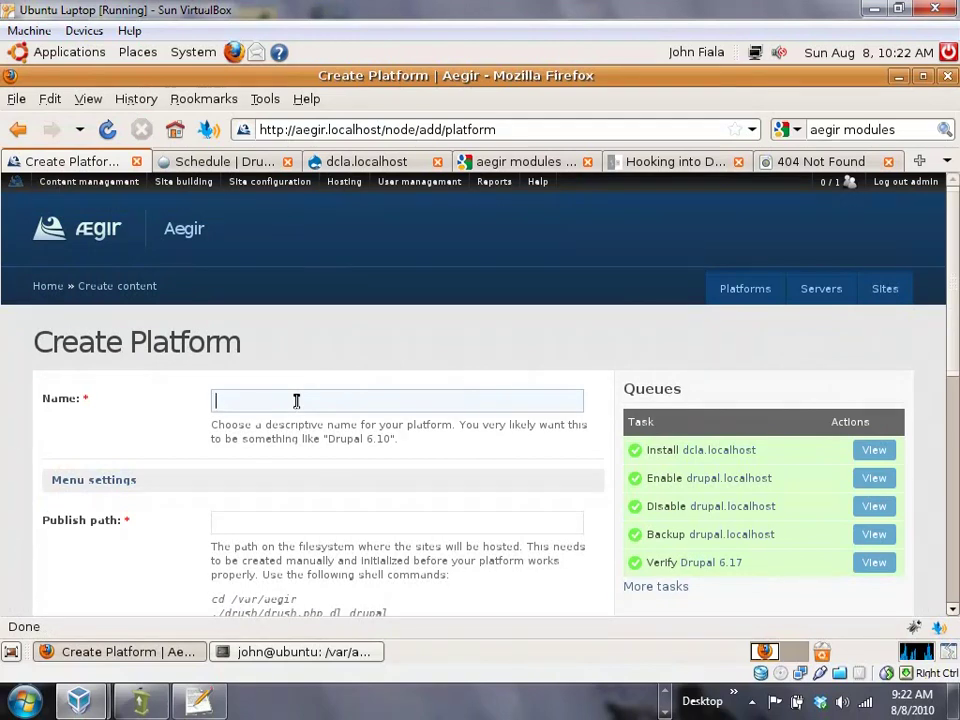
pyautogui.write('test')
pyautogui.press('Tab')
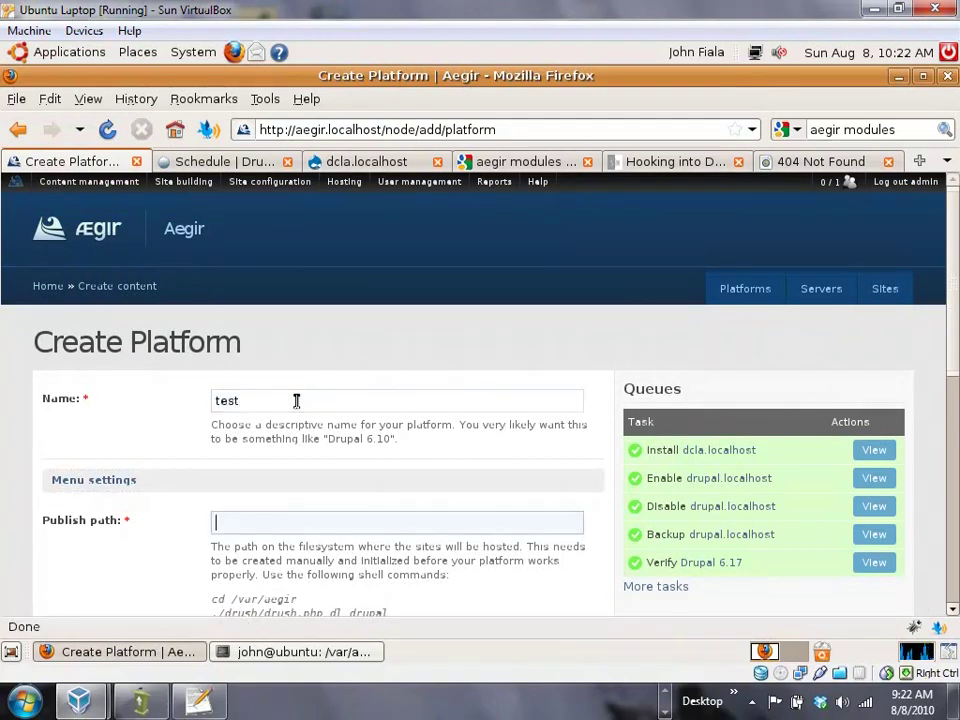
pyautogui.write('/var')
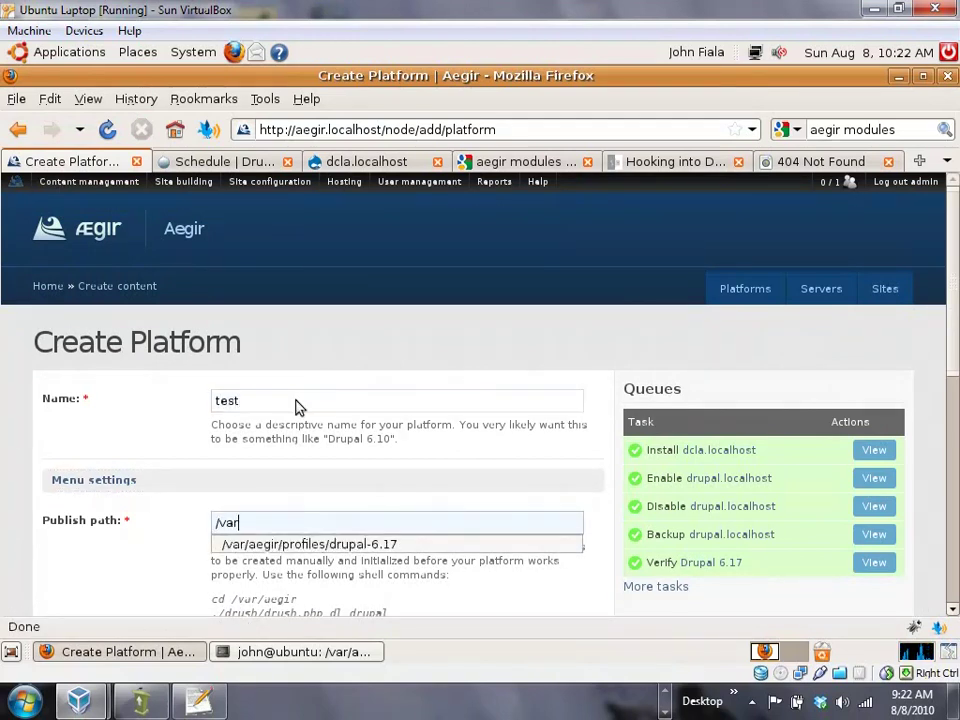
pyautogui.press('Down')
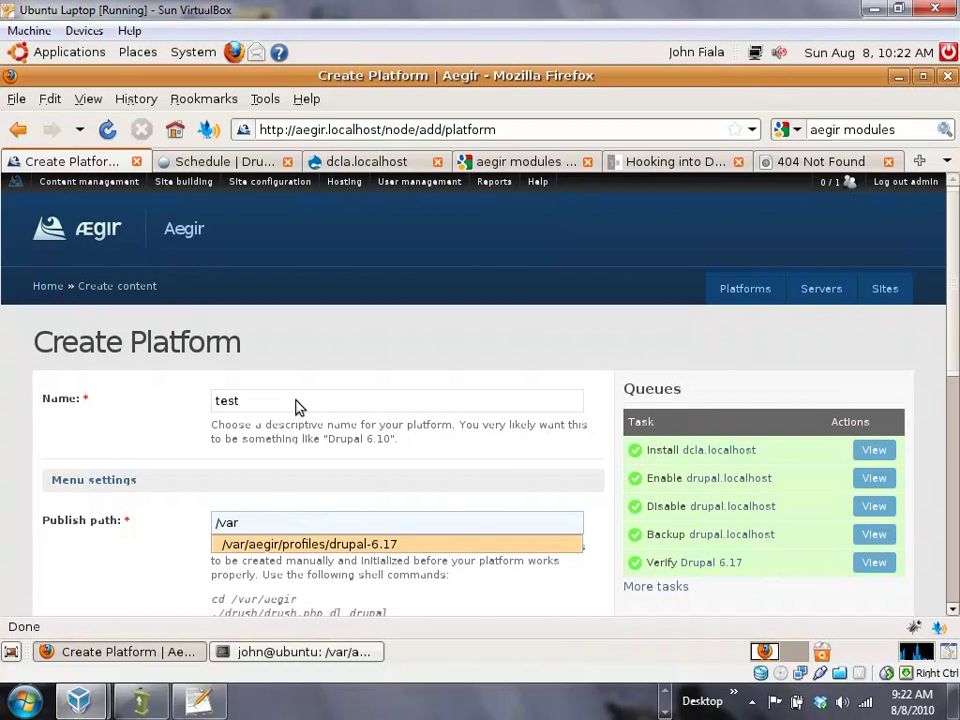
pyautogui.press('Return')
pyautogui.press('BackSpace')
pyautogui.press('BackSpace')
pyautogui.press('BackSpace')
pyautogui.press('BackSpace')
pyautogui.press('BackSpace')
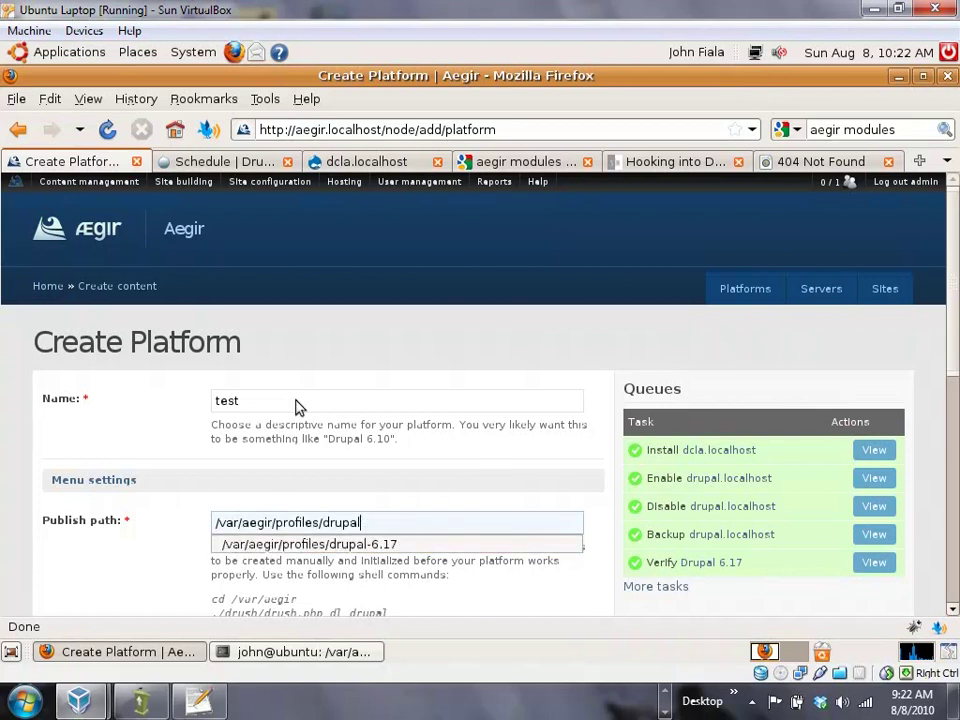
pyautogui.write('6')
pyautogui.scroll(-4, 298, 420)
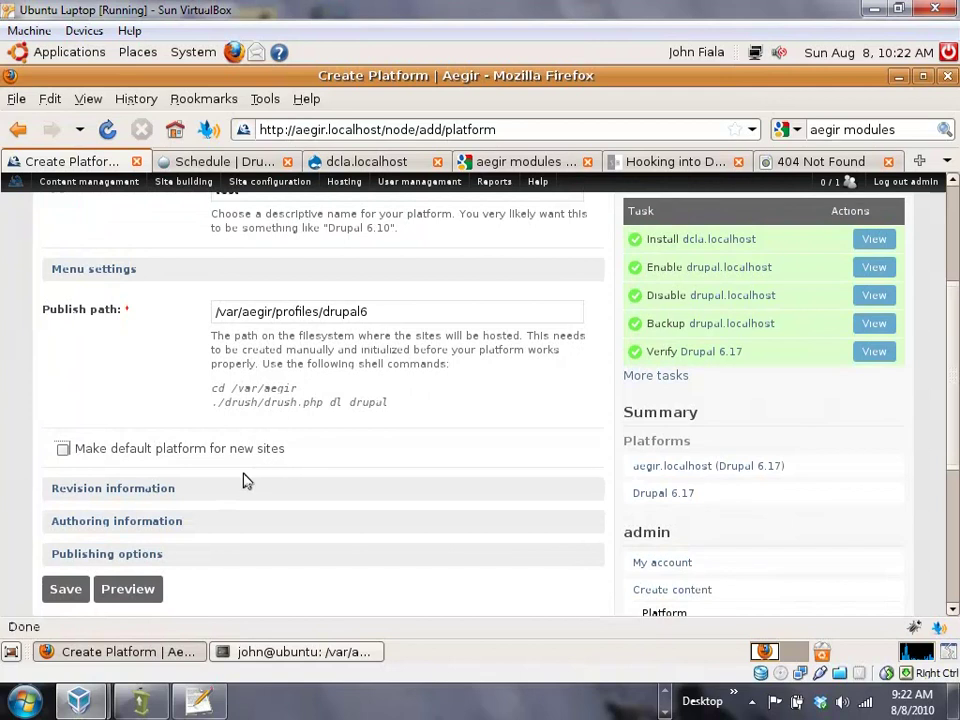
pyautogui.click(68, 589)
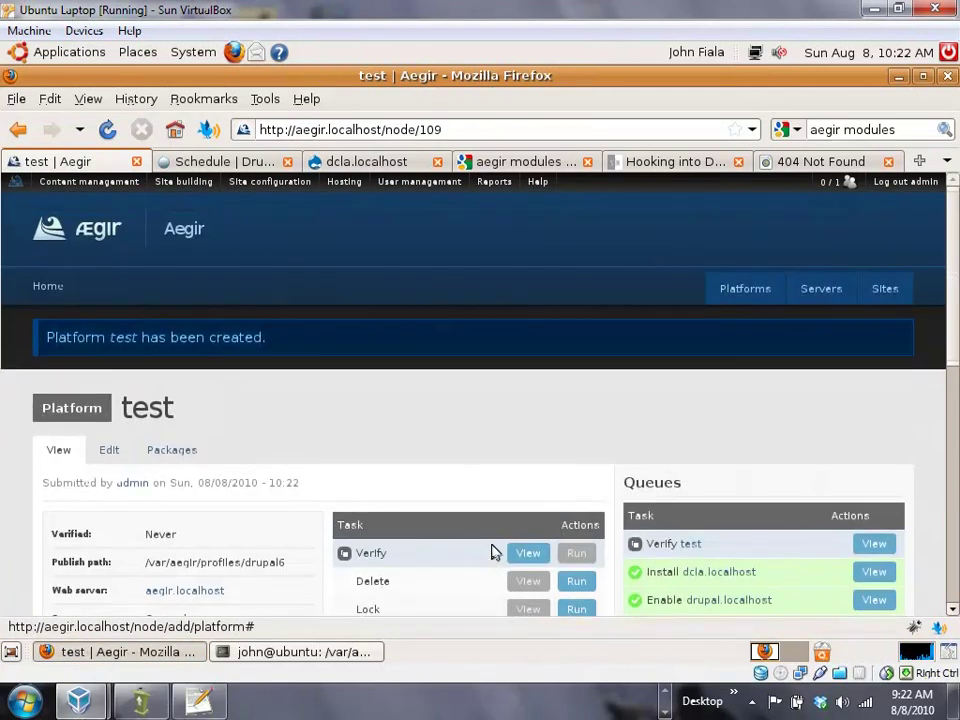
# Wait for the test platform's Verify task to pick up test.localhost, then return to the terminal.
pyautogui.scroll(-4, 493, 552)
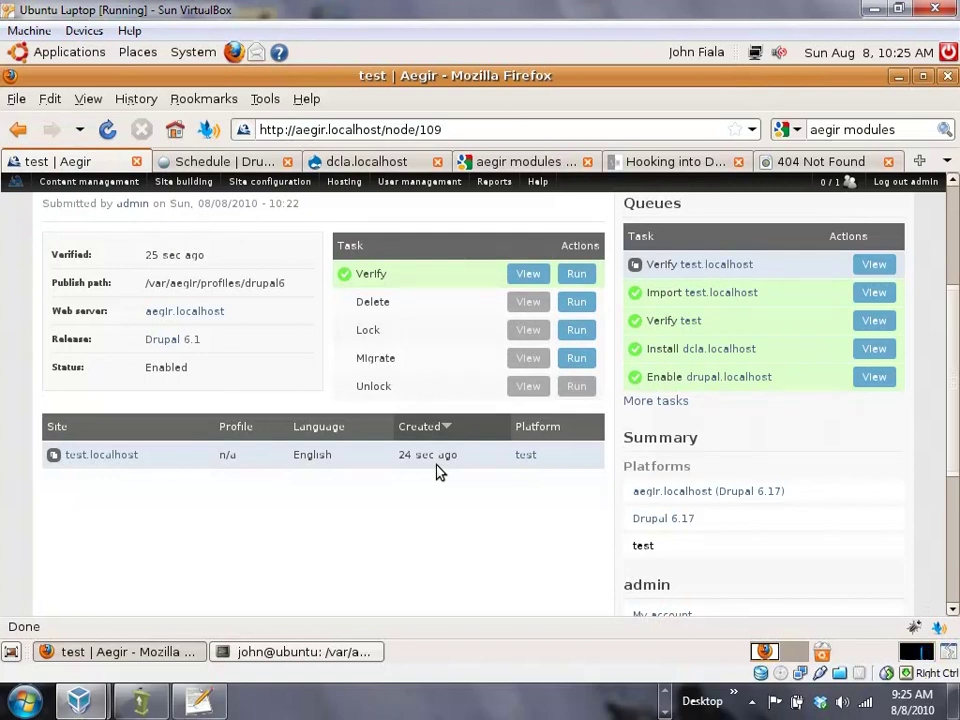
pyautogui.click(270, 656)
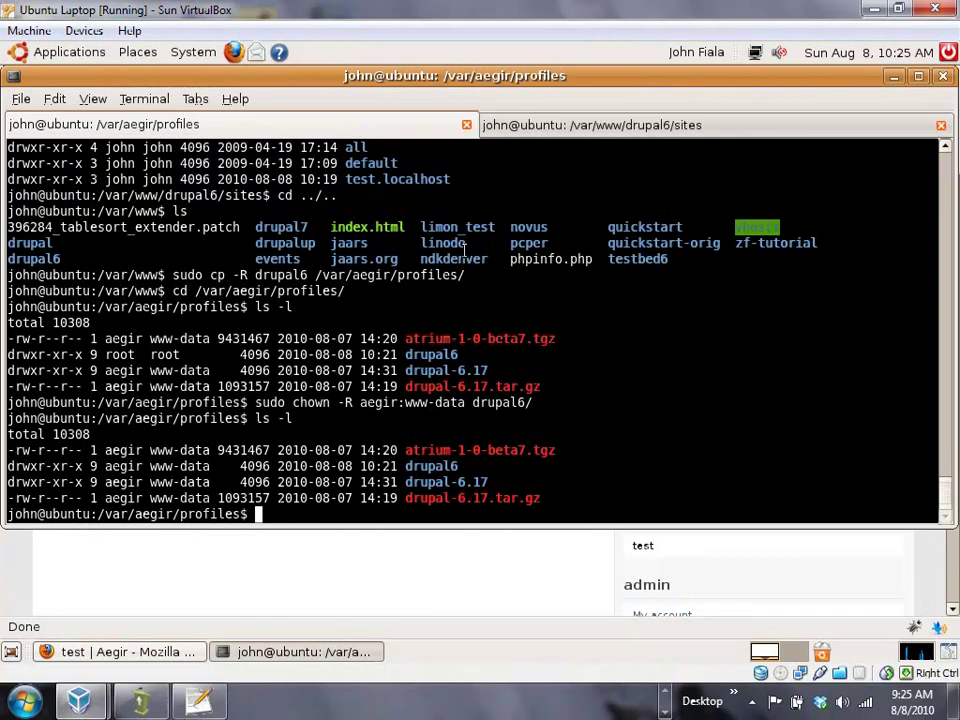
# Extract atrium-1-0-beta7.tgz with tar zxf and list the profiles folder with ls -l.
pyautogui.write('tar ')
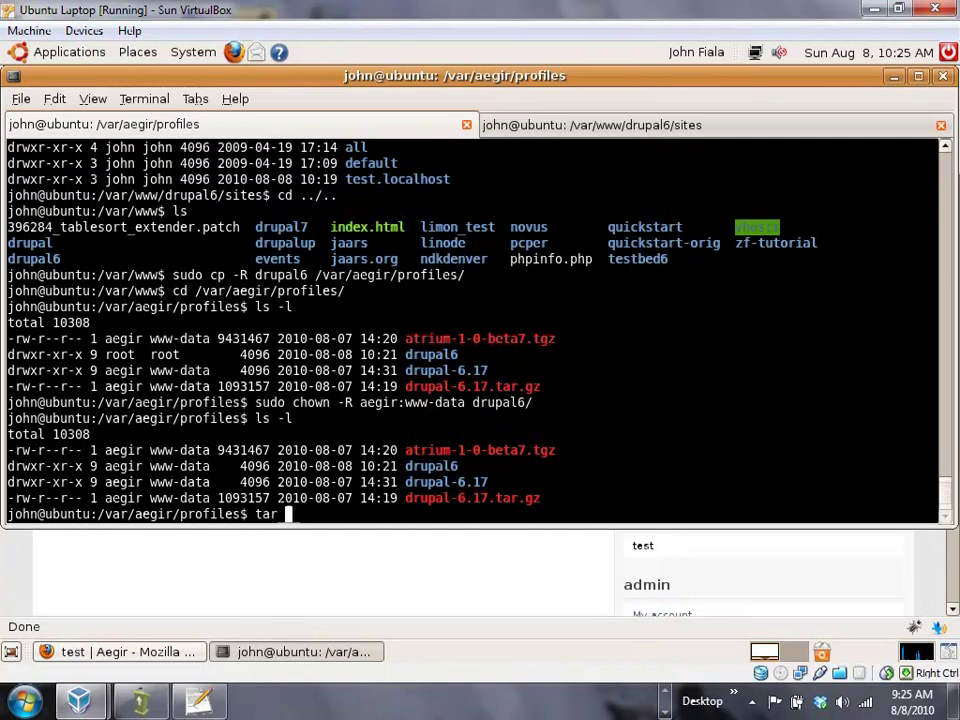
pyautogui.write('zxf at')
pyautogui.press('Tab')
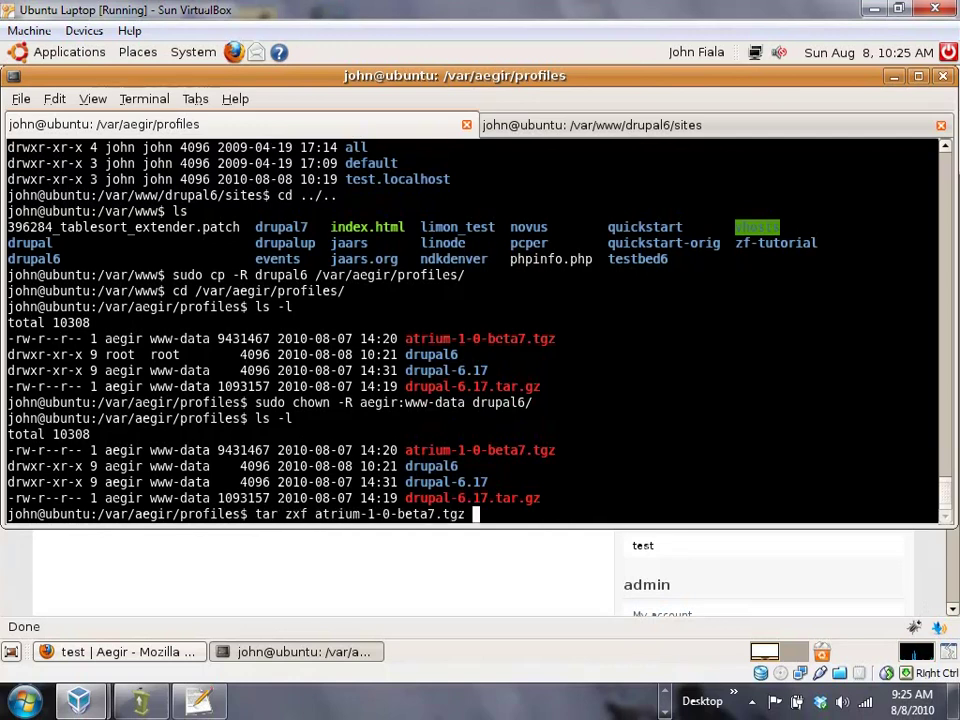
pyautogui.press('Return')
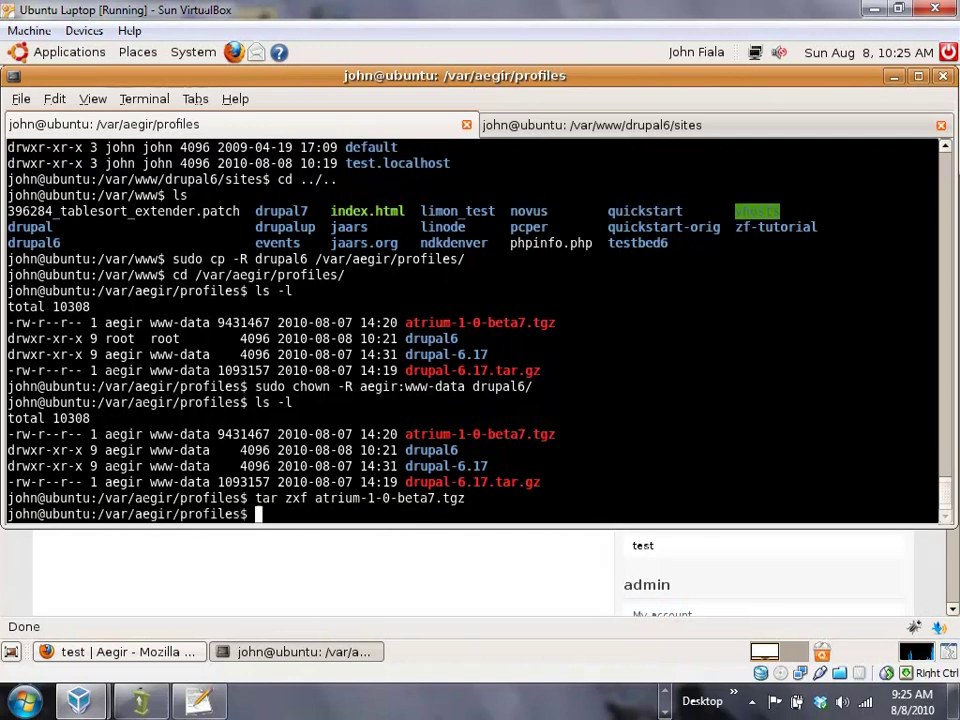
pyautogui.write('ls')
pyautogui.press('Return')
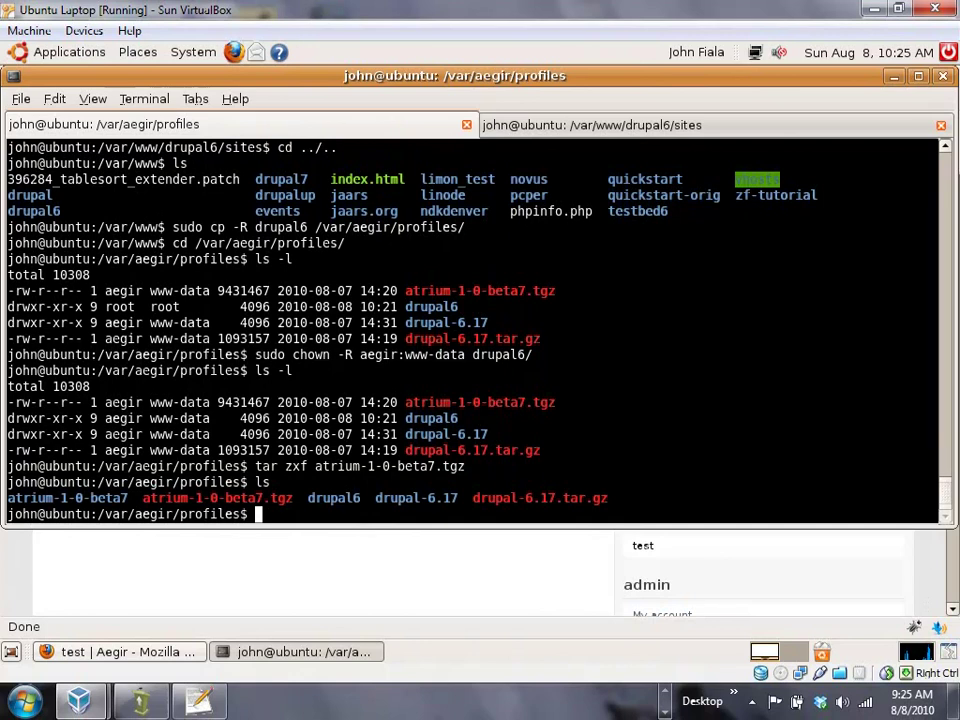
pyautogui.write('ls -')
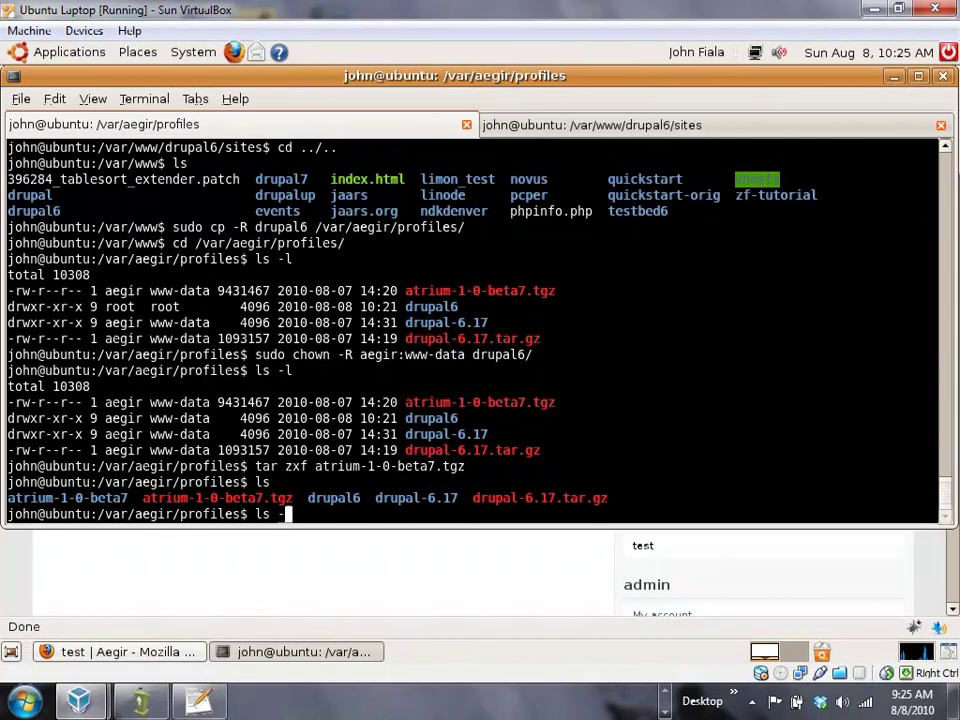
pyautogui.write('l')
pyautogui.press('Return')
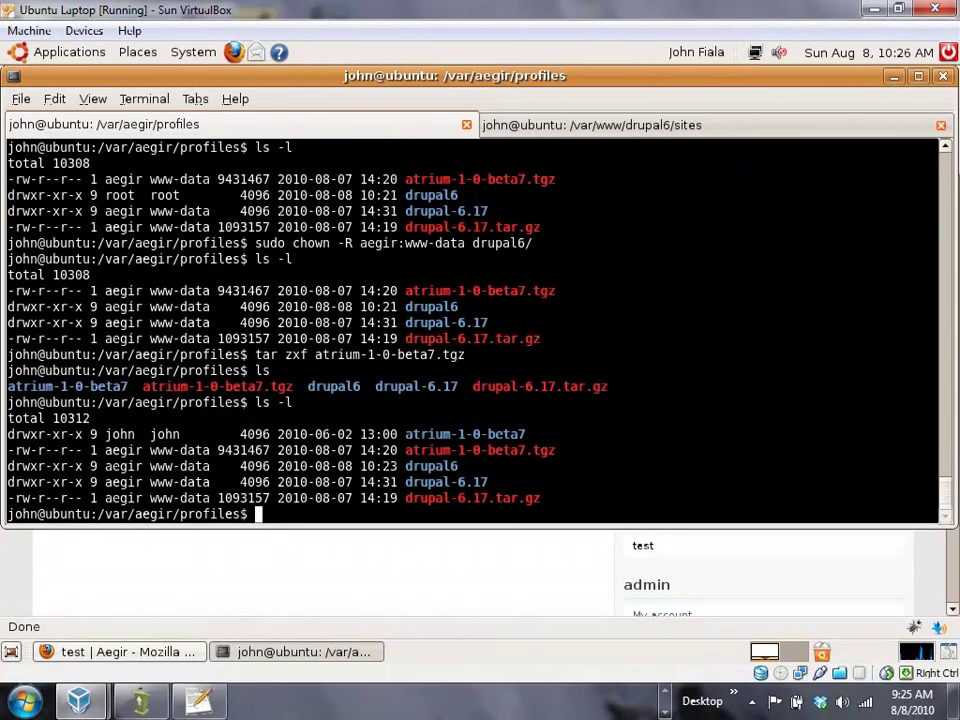
# Run sudo chown -R aegir:www-data atrium-1-0-beta7 on the extracted folder.
pyautogui.write('sudo chown aegi')
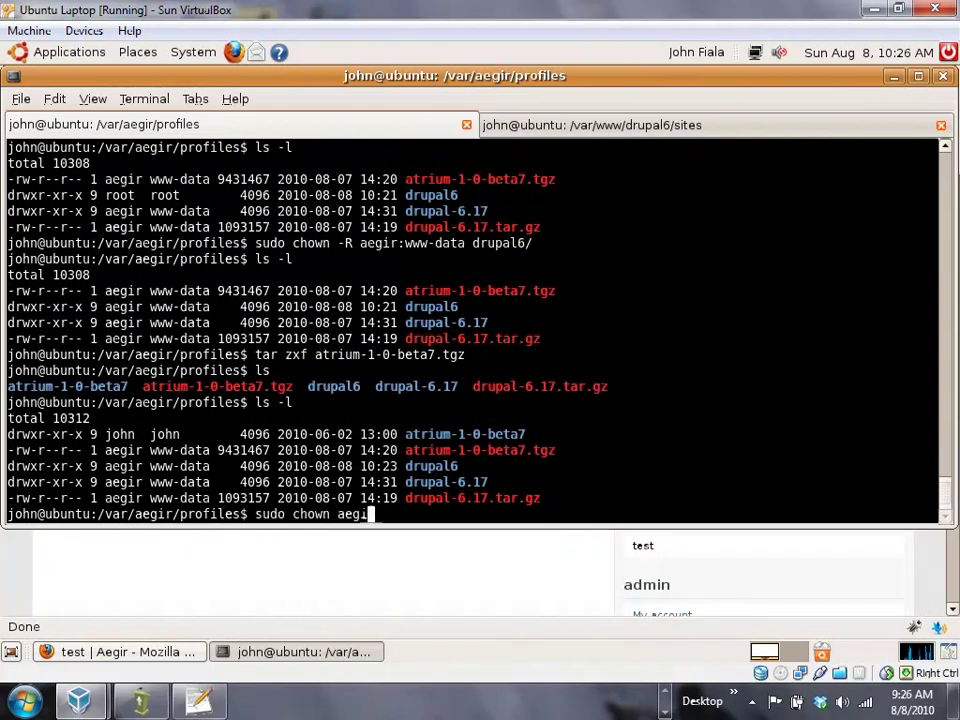
pyautogui.press('BackSpace')
pyautogui.press('BackSpace')
pyautogui.press('BackSpace')
pyautogui.press('BackSpace')
pyautogui.write('-R')
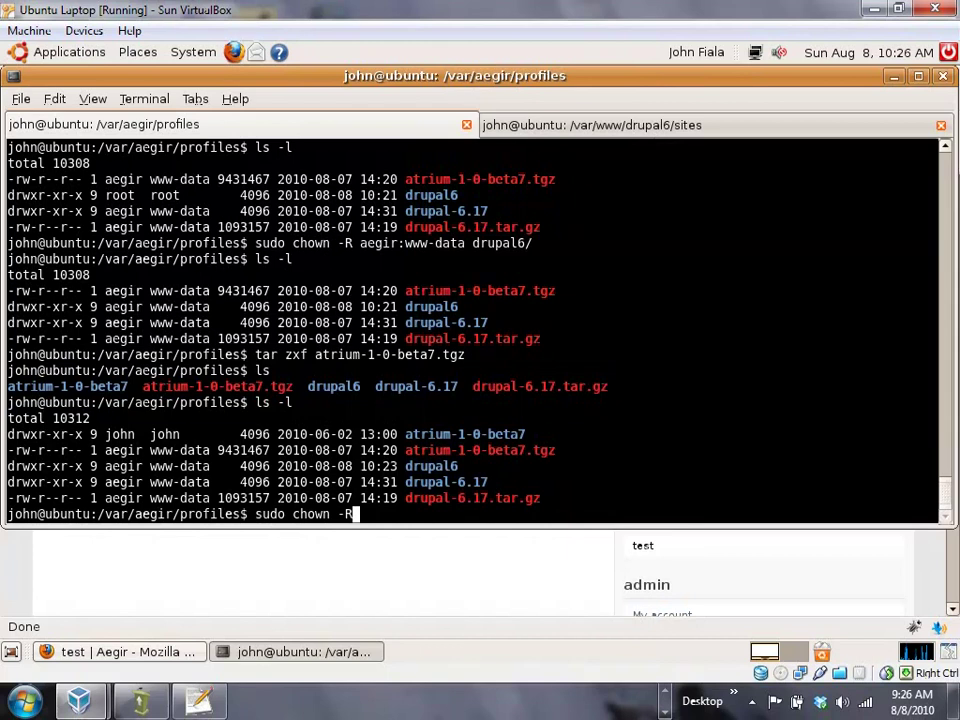
pyautogui.write(' aegir:www-data ')
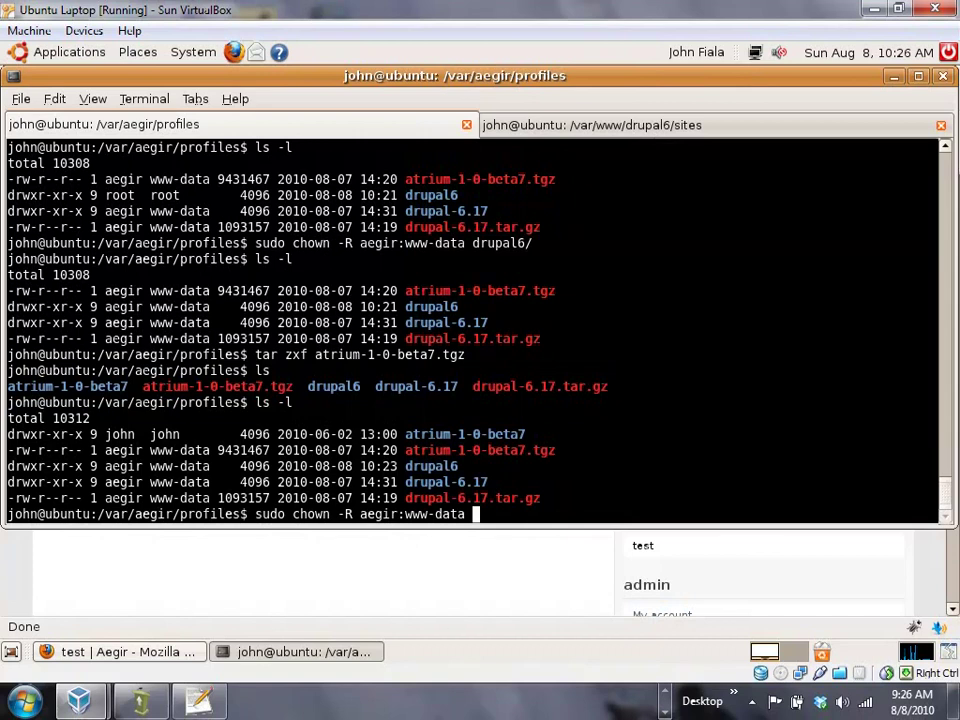
pyautogui.write('atr')
pyautogui.press('Tab')
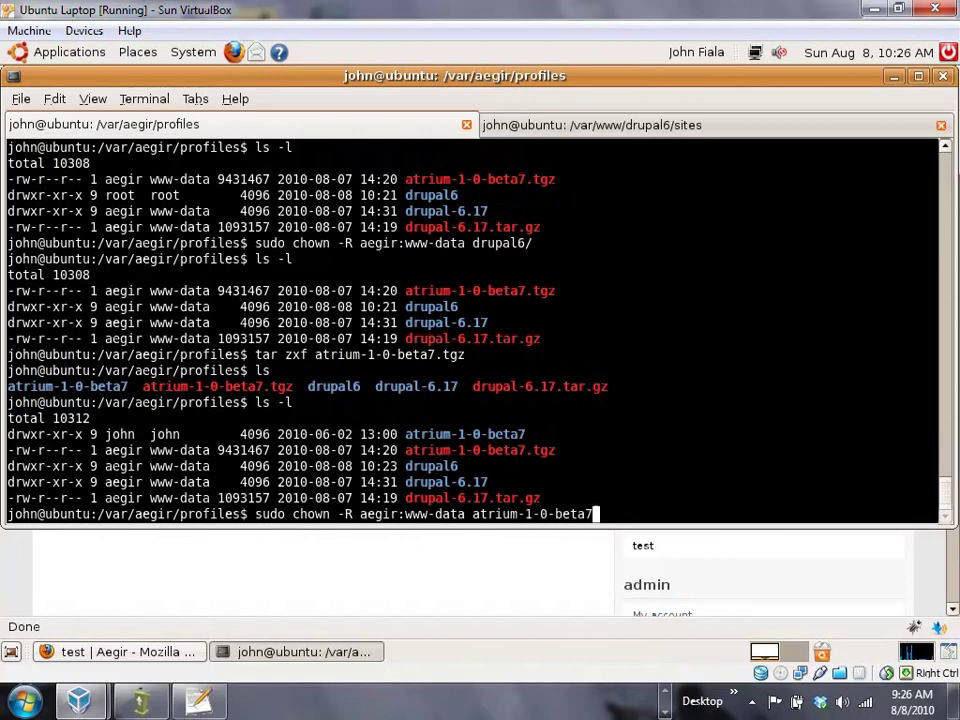
pyautogui.press('Return')
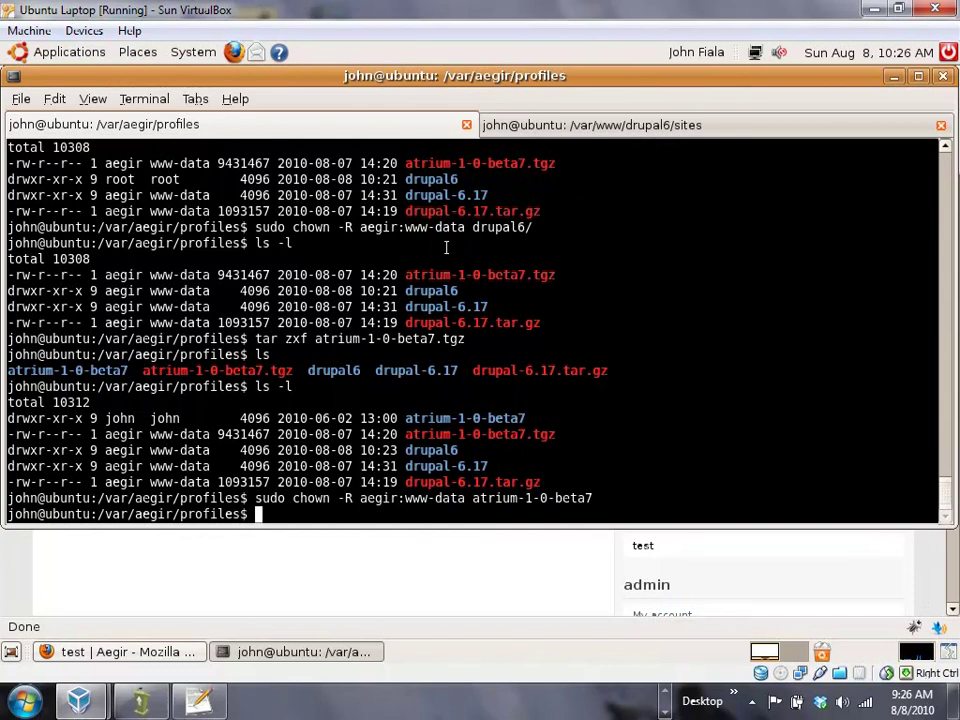
# Minimize the terminal and open the test.localhost site page in Aegir.
pyautogui.click(891, 77)
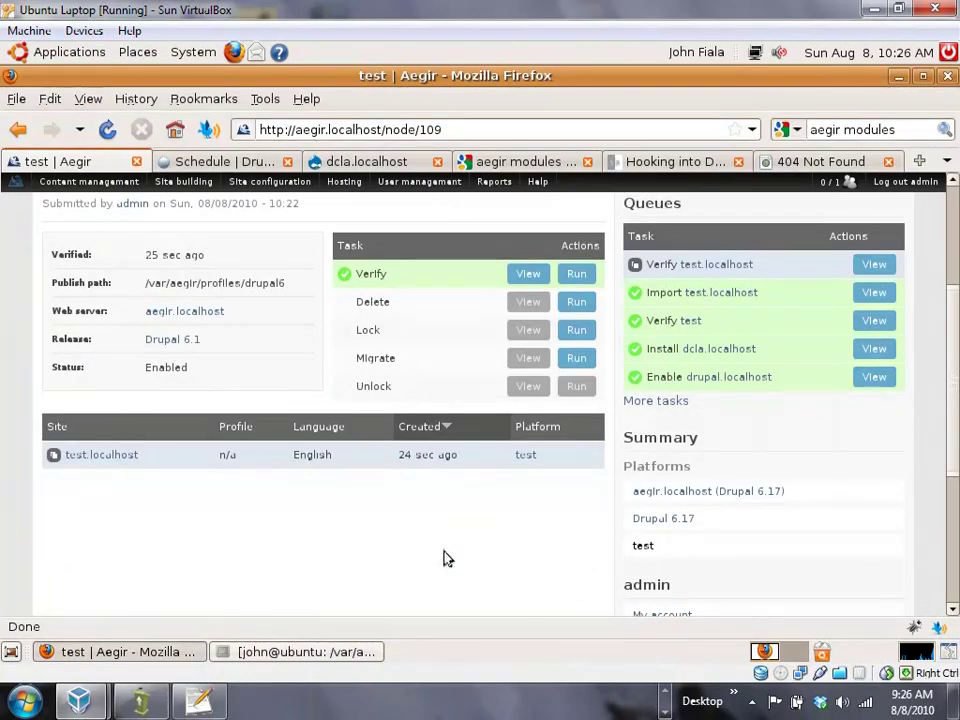
pyautogui.scroll(2, 450, 560)
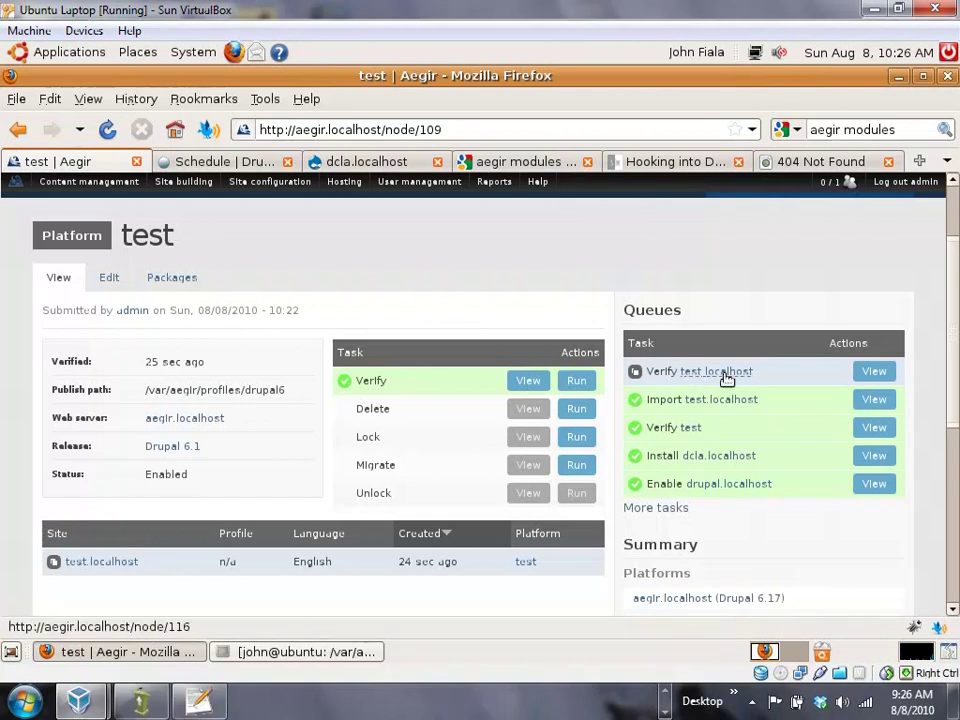
pyautogui.click(725, 375)
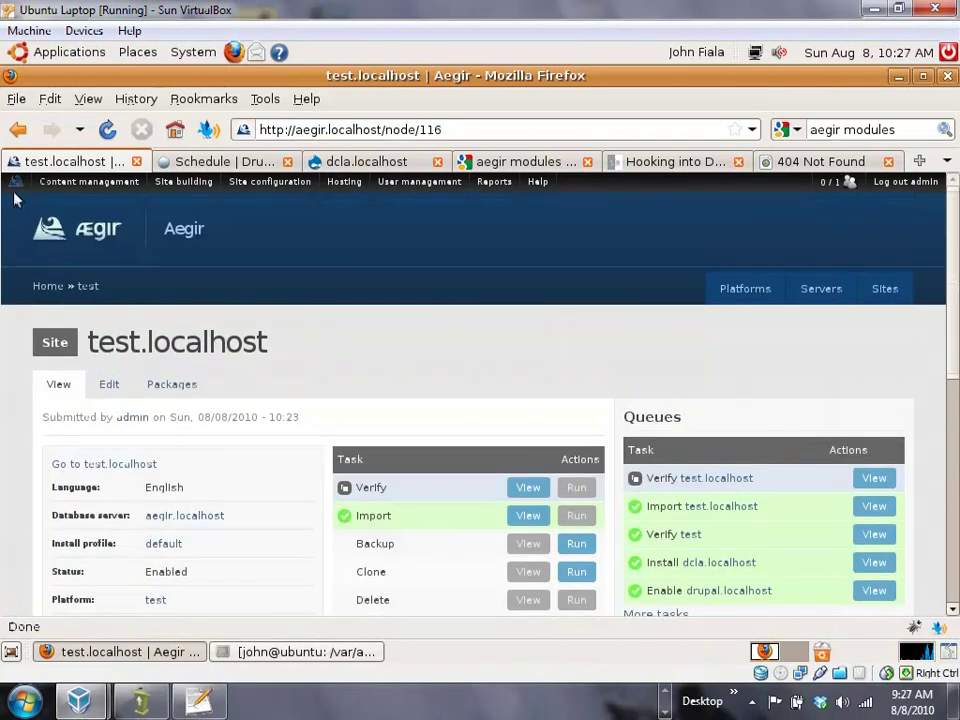
# Go to Content management > Content and select the Verify: test.localhost task.
pyautogui.moveTo(58, 190)
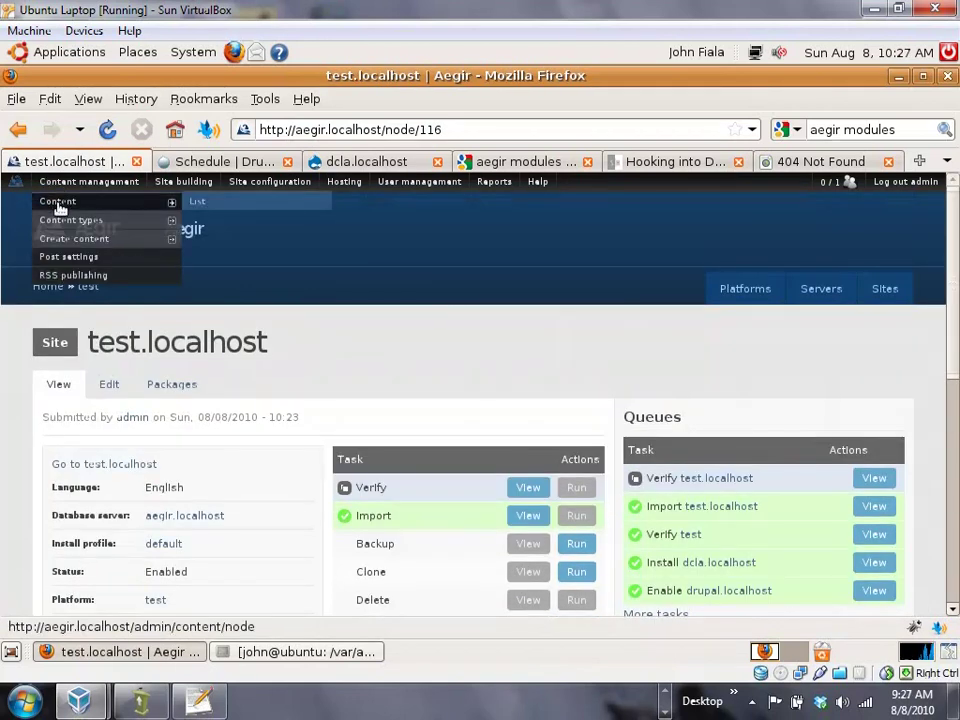
pyautogui.click(59, 204)
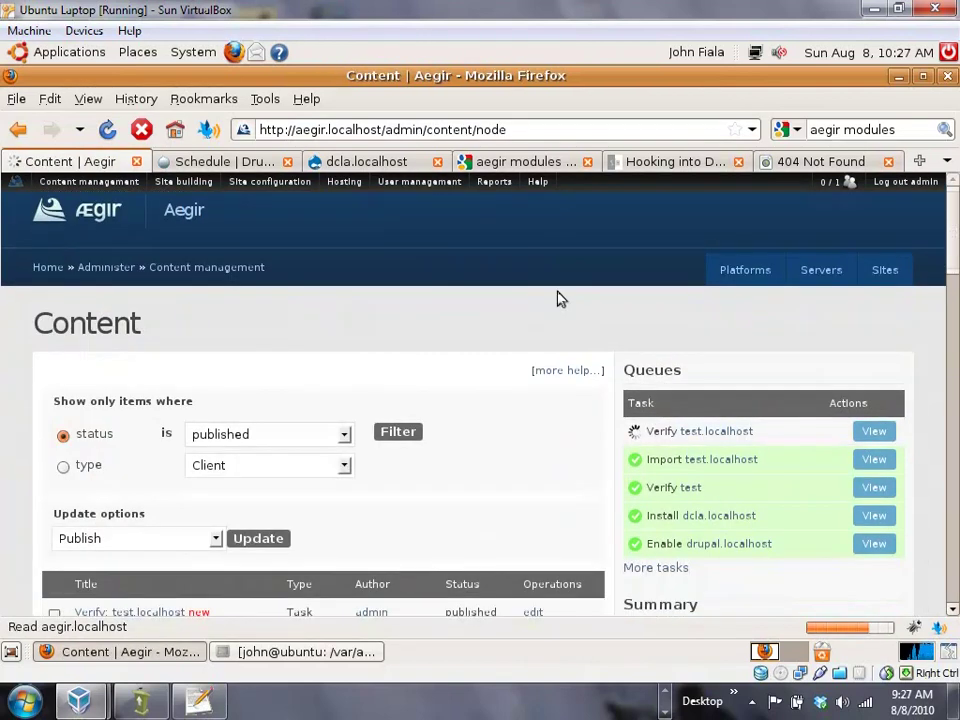
pyautogui.scroll(-10, 542, 305)
pyautogui.scroll(4, 540, 308)
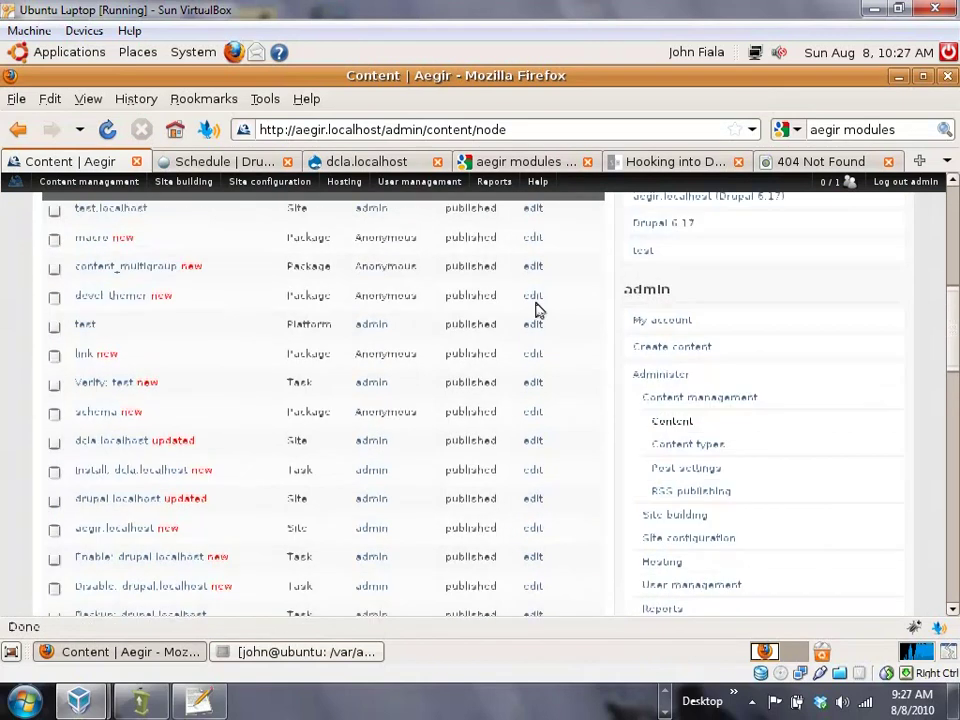
pyautogui.click(150, 312)
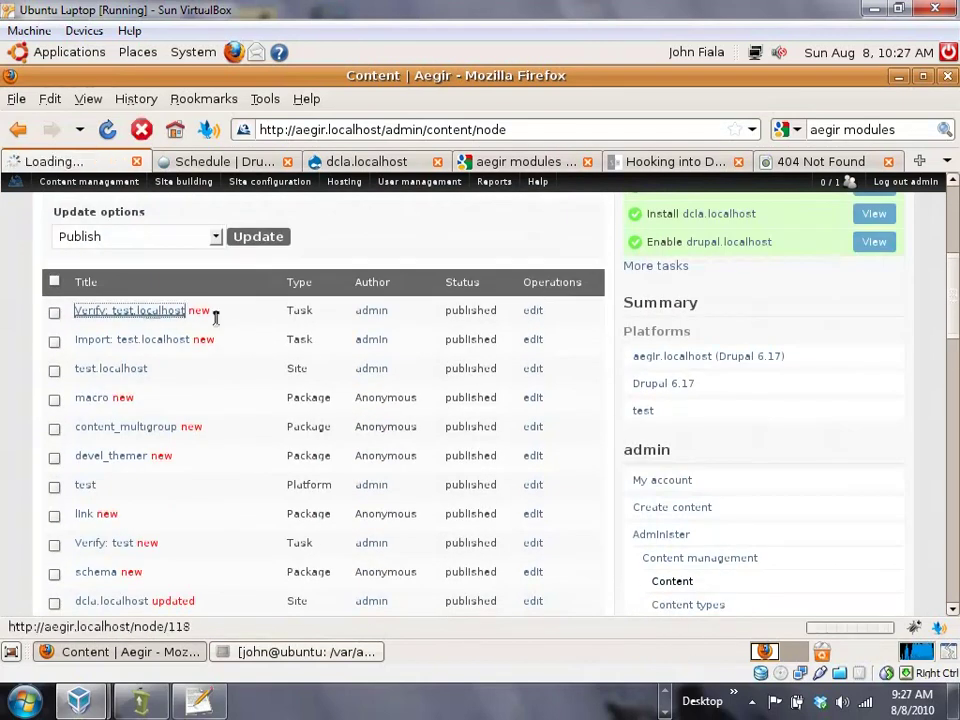
# Review the Verify: test.localhost task log, opening Edit and returning to View.
pyautogui.scroll(-2, 300, 350)
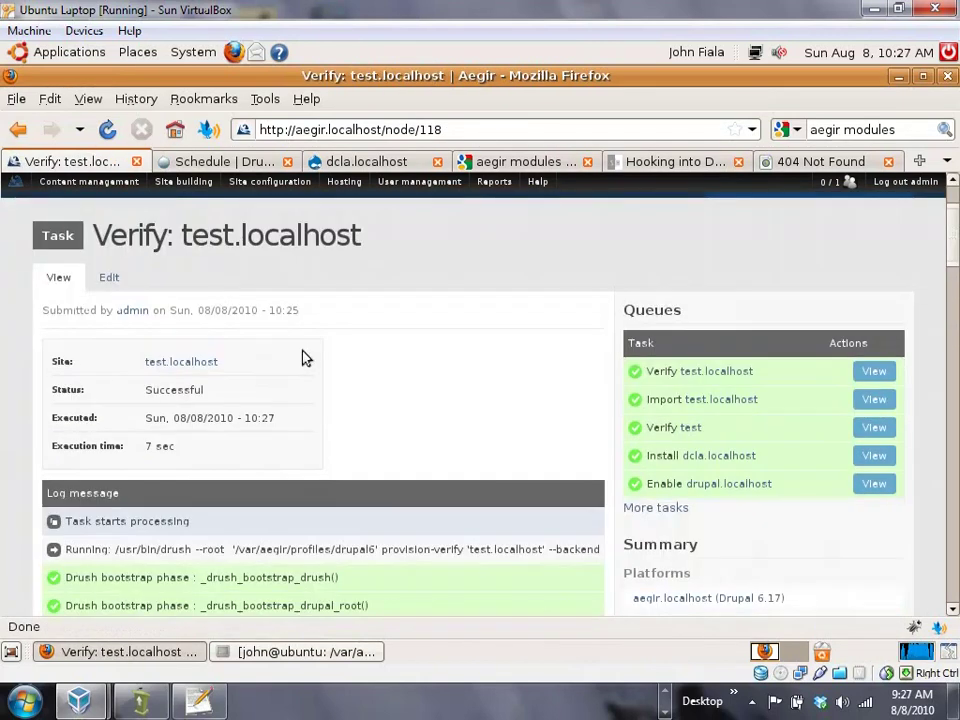
pyautogui.scroll(-2, 378, 347)
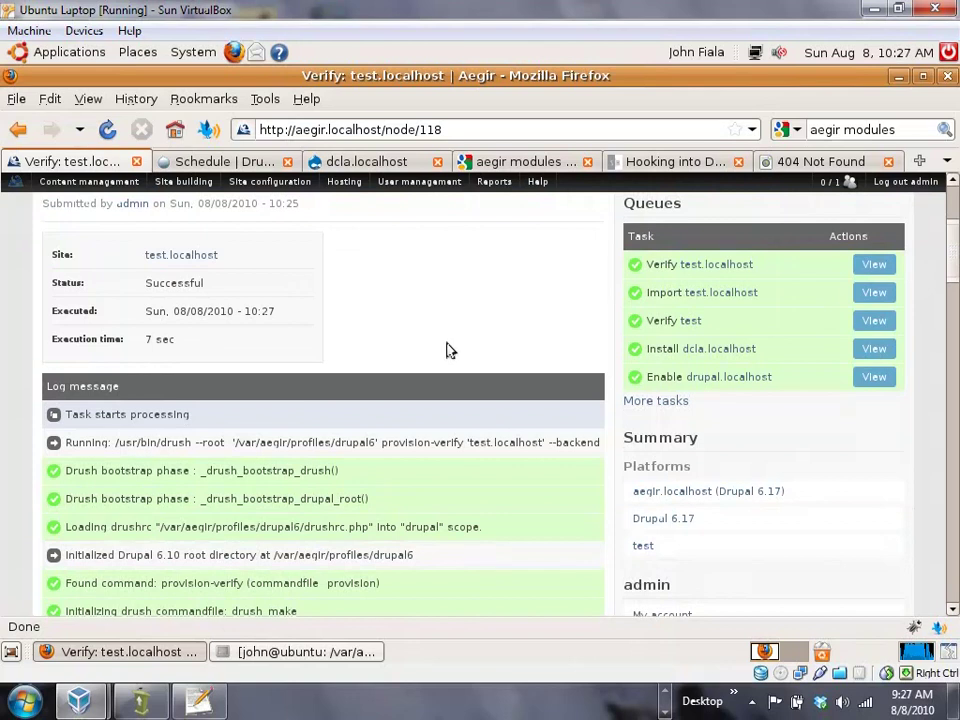
pyautogui.scroll(2, 446, 345)
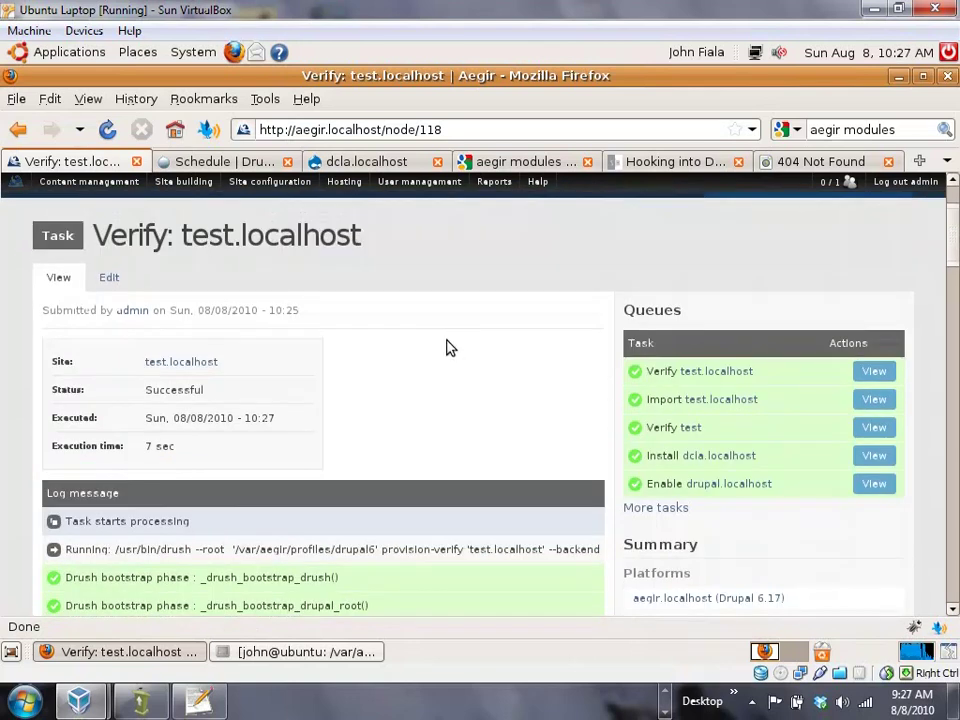
pyautogui.scroll(-2, 446, 350)
pyautogui.scroll(-3, 446, 355)
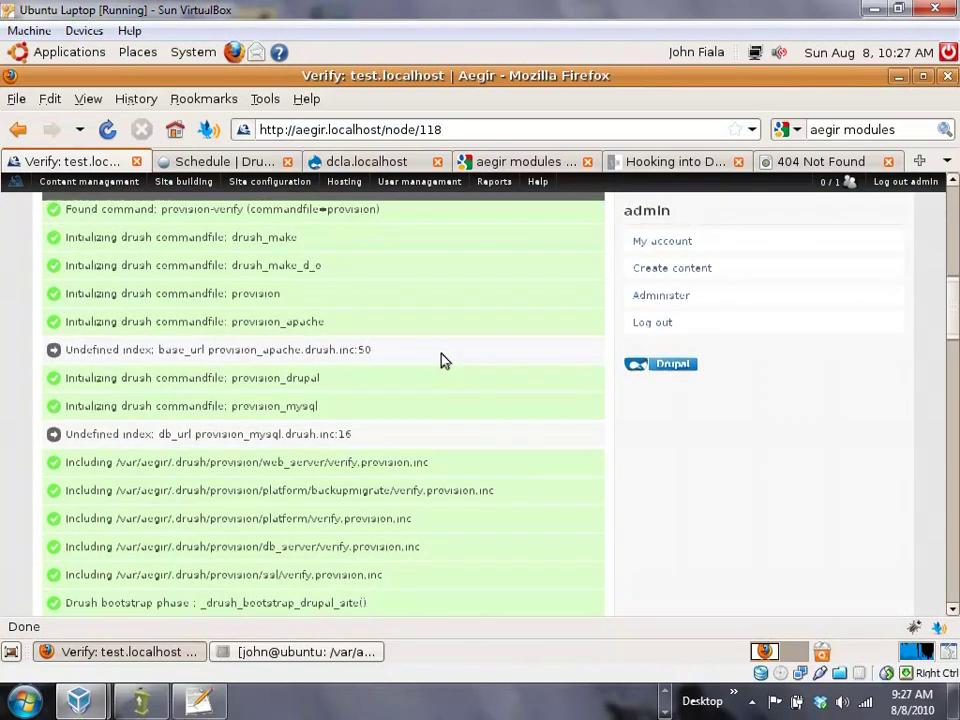
pyautogui.scroll(5, 441, 360)
pyautogui.click(108, 277)
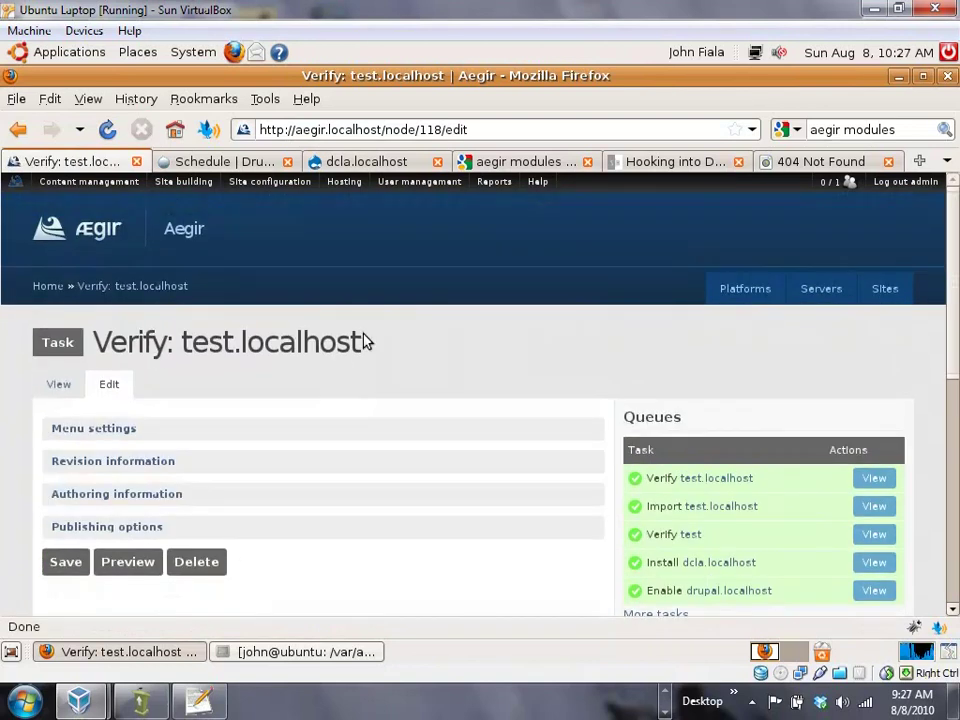
pyautogui.click(57, 384)
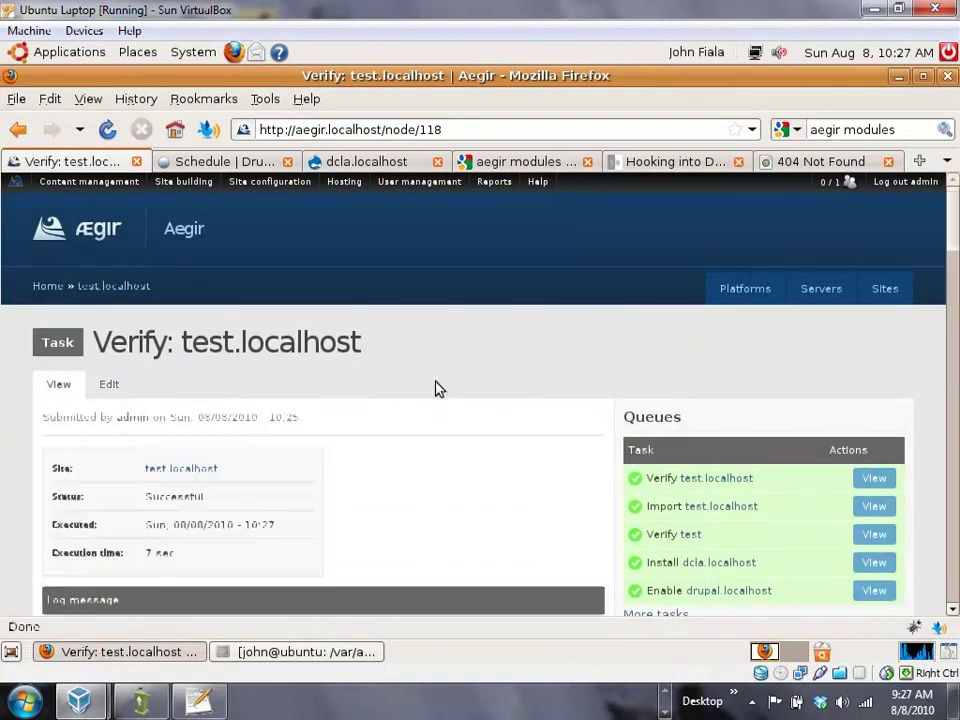
# Scroll the successful task details again, then follow the test.localhost link in Queues.
pyautogui.scroll(-15, 447, 393)
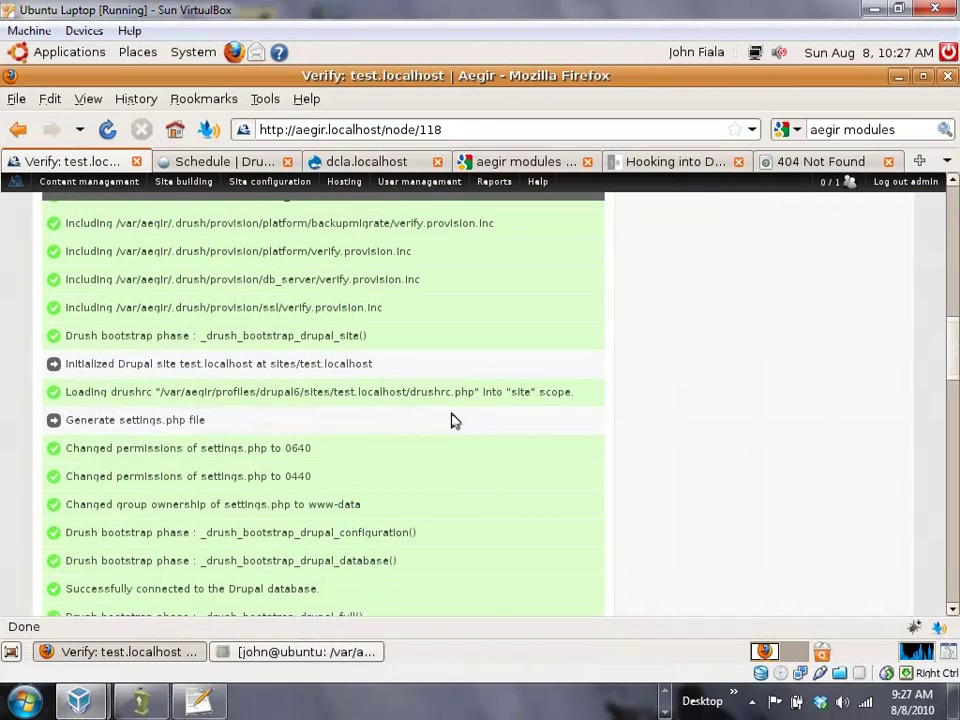
pyautogui.scroll(5, 460, 440)
pyautogui.scroll(5, 460, 470)
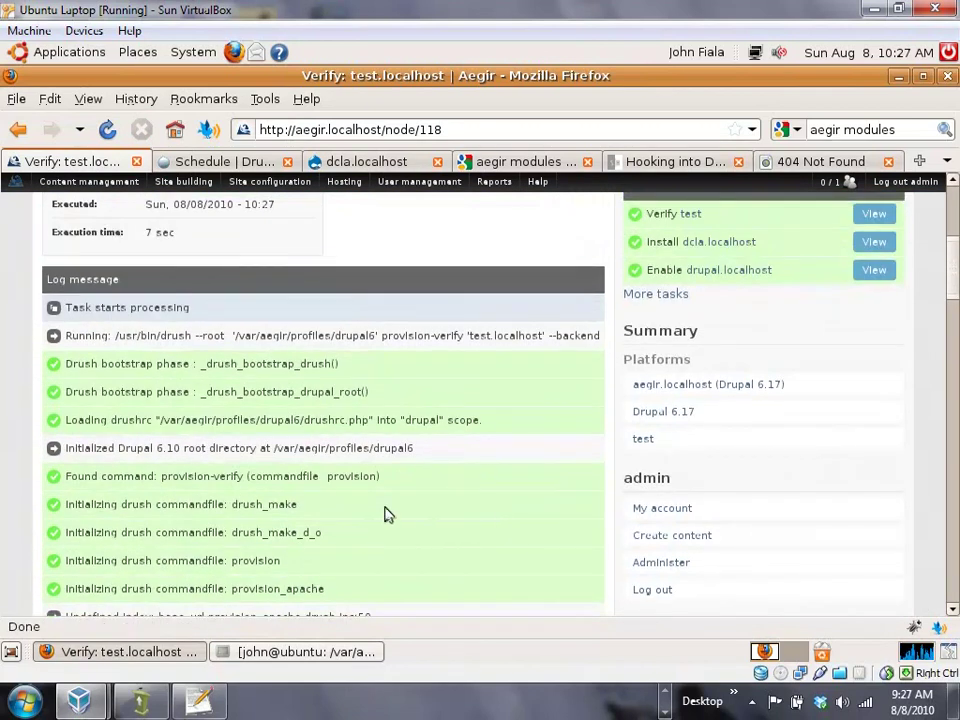
pyautogui.scroll(-2, 380, 512)
pyautogui.scroll(-1, 400, 511)
pyautogui.scroll(-6, 456, 512)
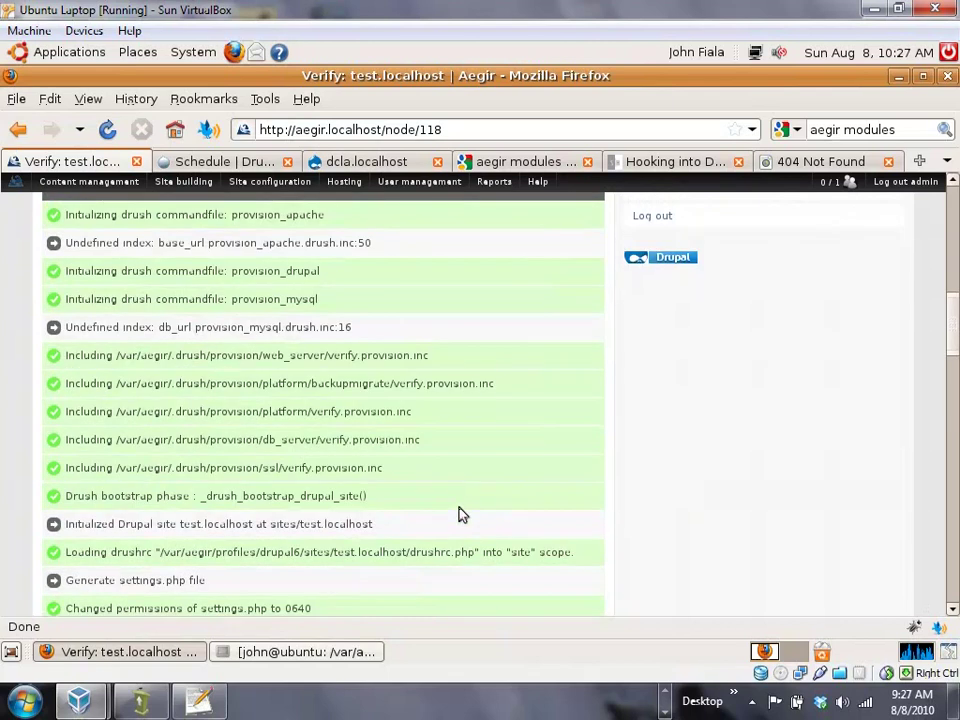
pyautogui.scroll(-2, 461, 518)
pyautogui.scroll(10, 467, 514)
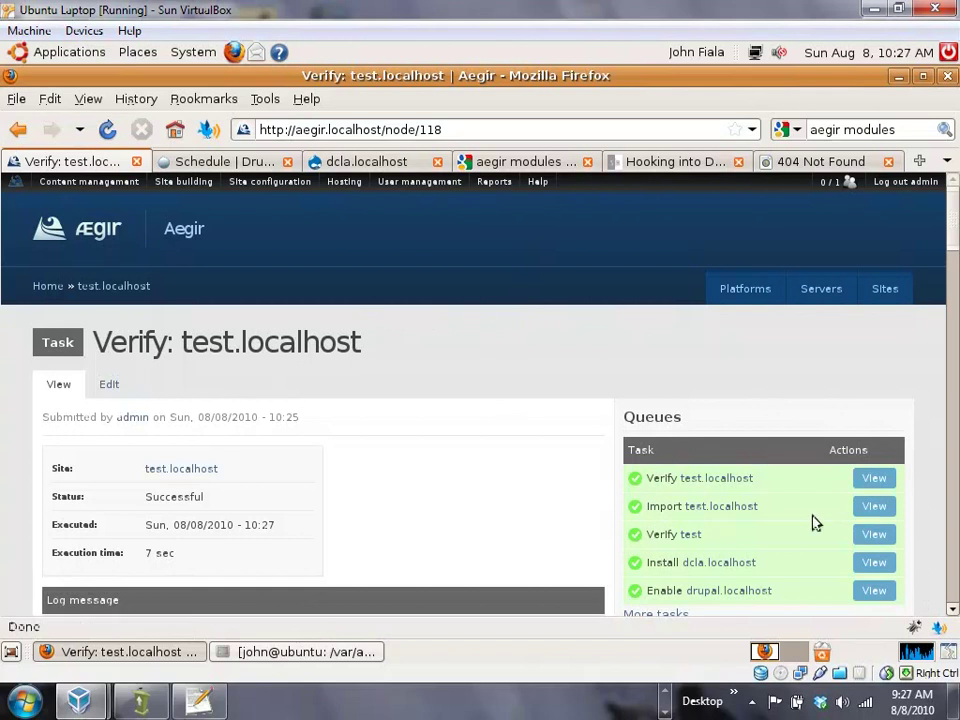
pyautogui.click(700, 490)
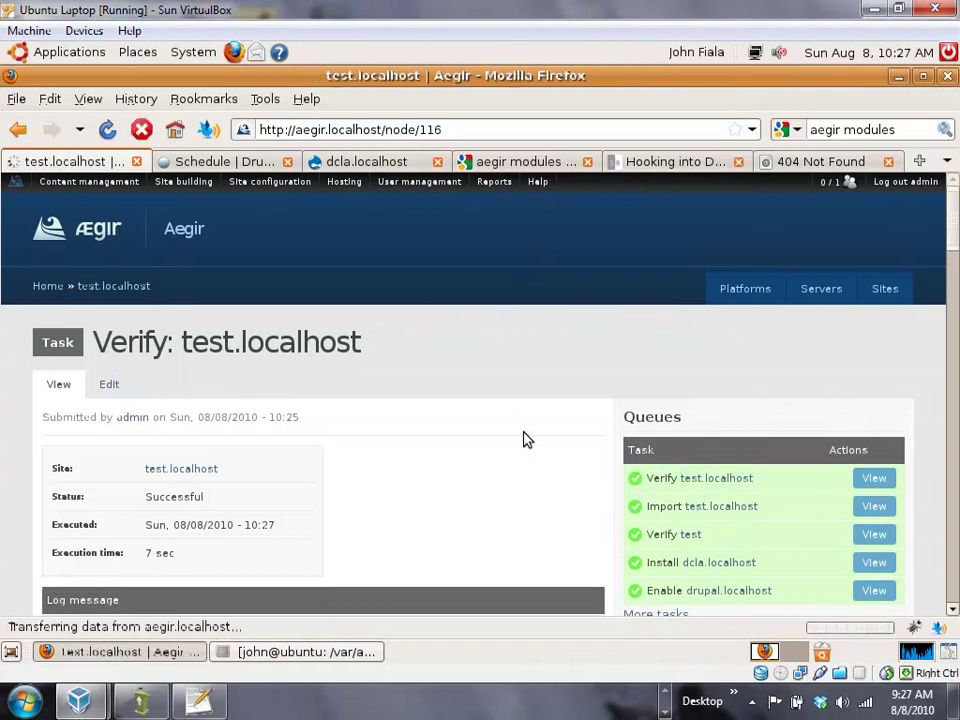
# Open test.localhost in a new tab and browse its drupal6 front page listing 'Test Querystring in URL'.
pyautogui.rightClick(108, 464)
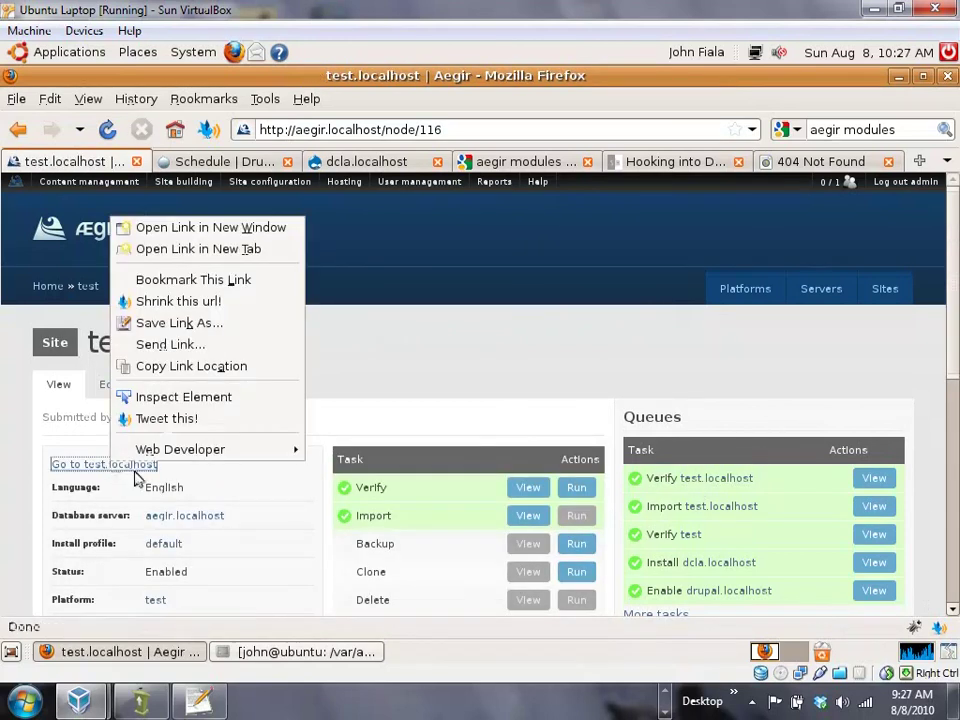
pyautogui.click(238, 250)
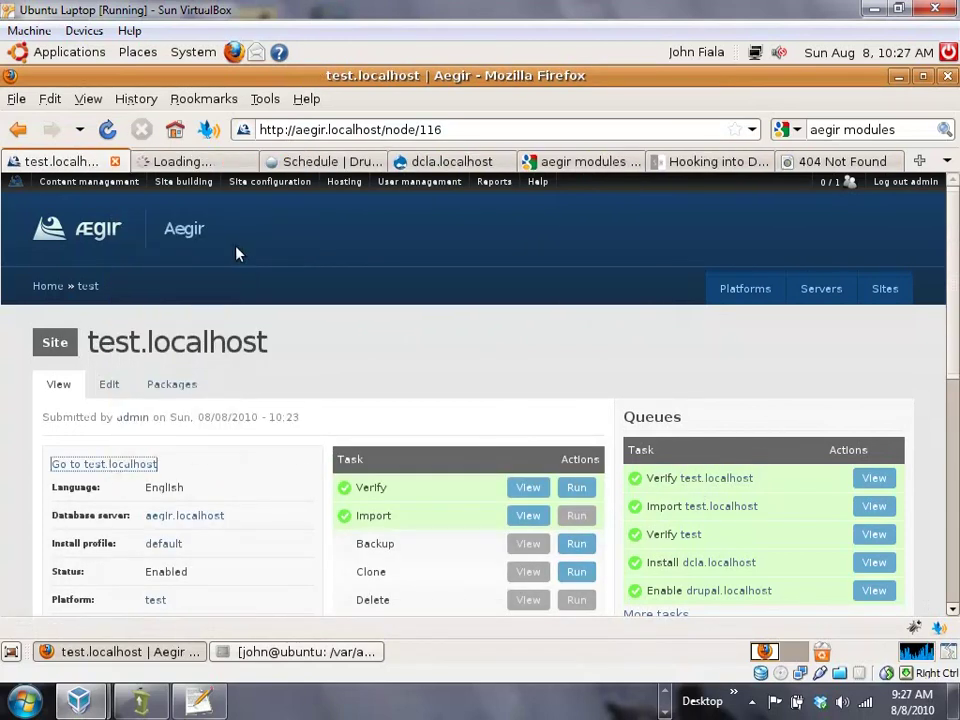
pyautogui.click(205, 165)
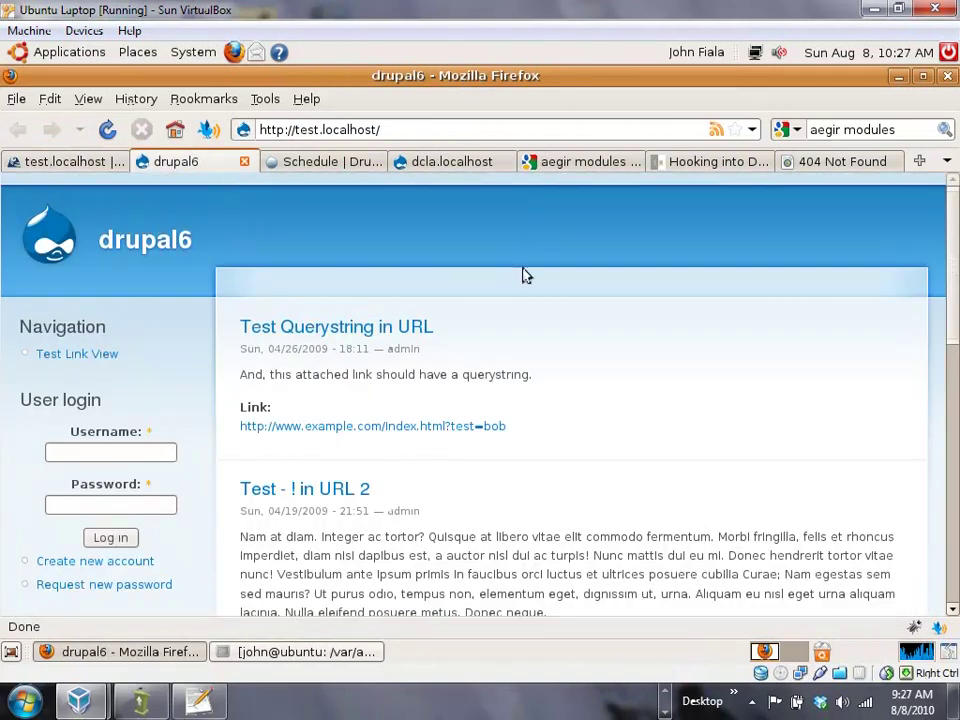
pyautogui.scroll(-2, 660, 331)
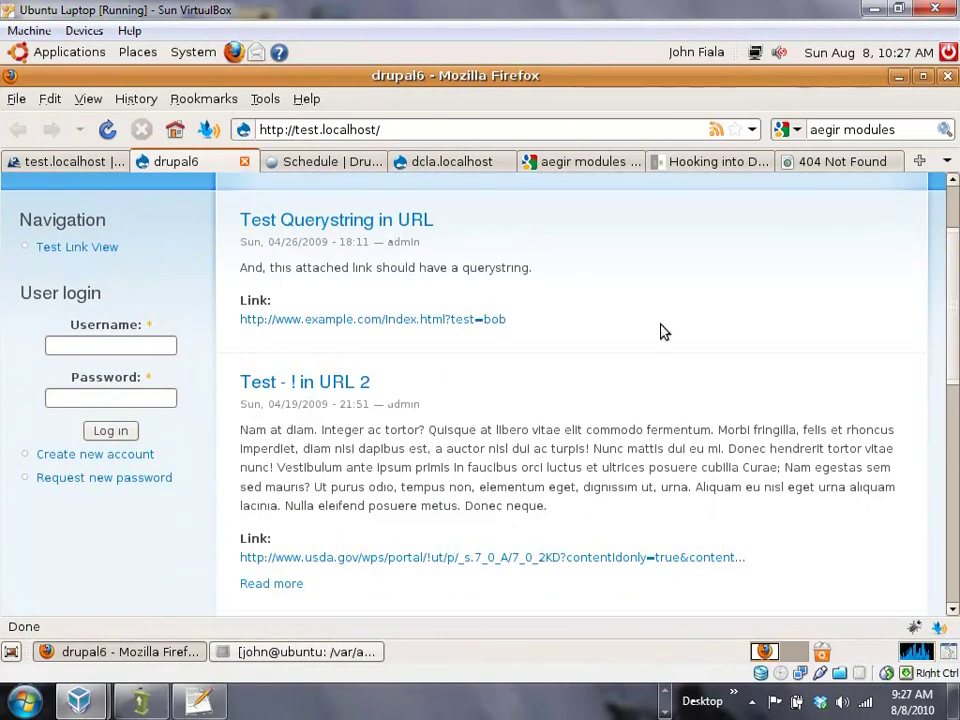
pyautogui.scroll(2, 626, 384)
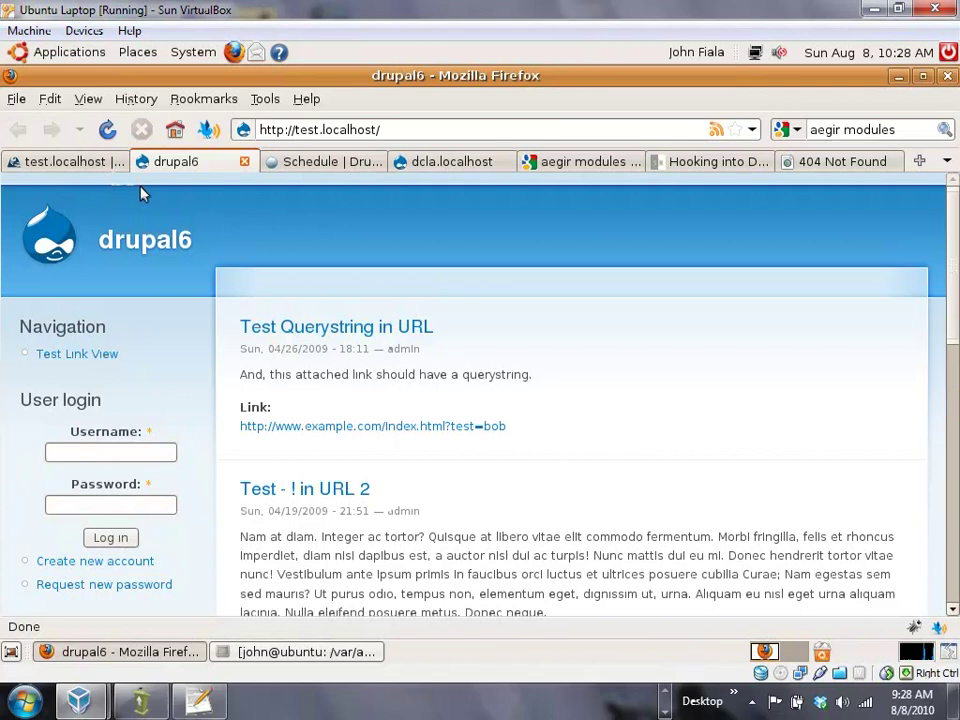
# Return to the Aegir test.localhost site page and scroll through its tasks.
pyautogui.click(45, 161)
pyautogui.scroll(-3, 540, 290)
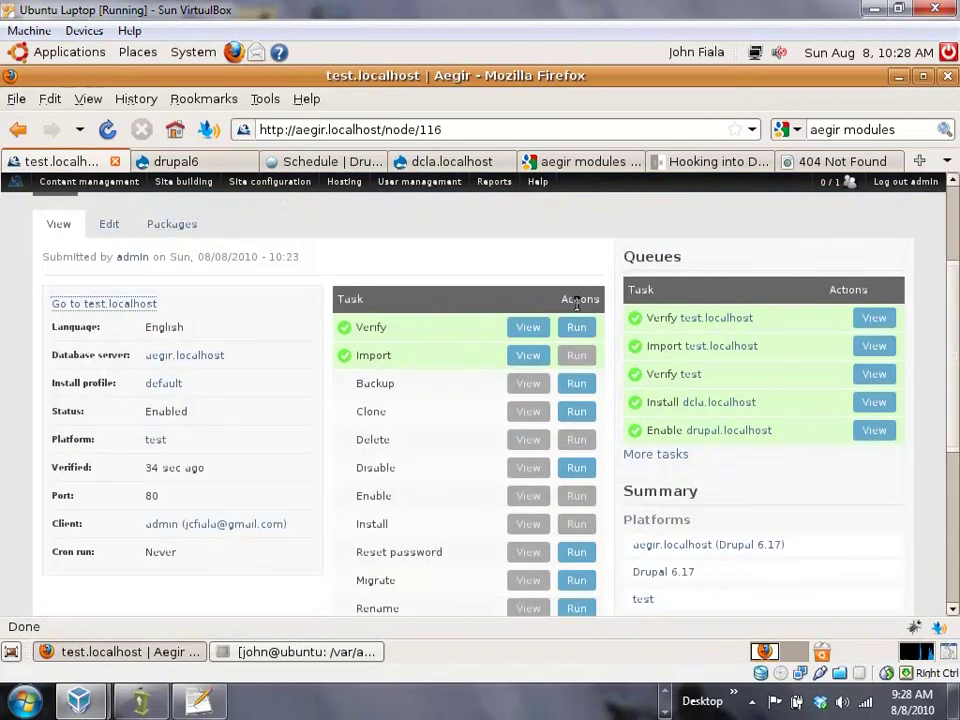
pyautogui.scroll(-2, 443, 251)
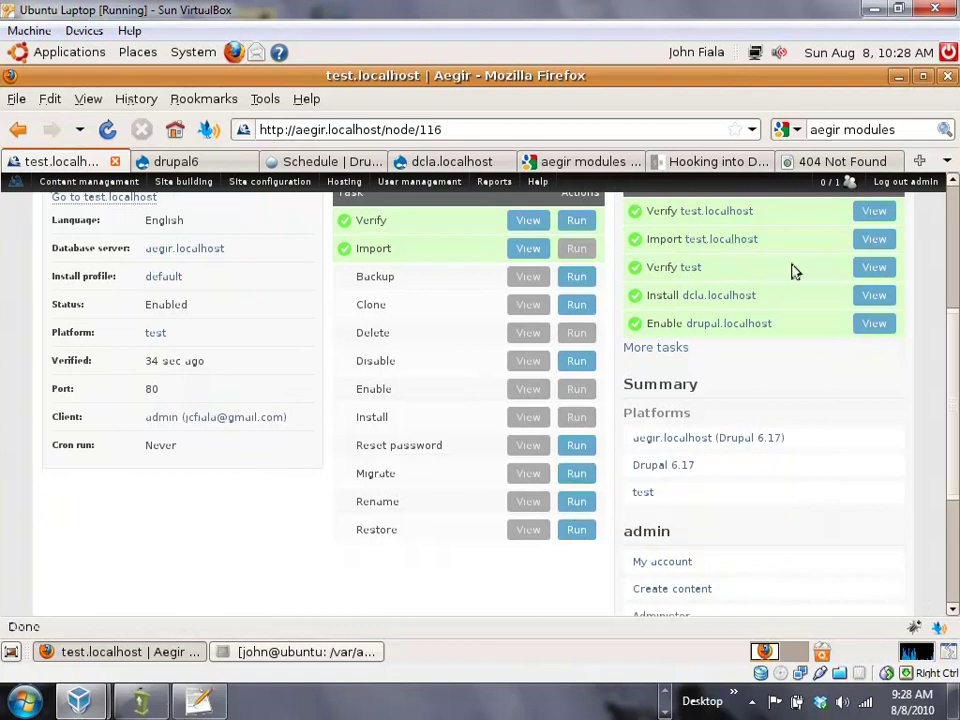
# List the profiles folder contents with ls in the terminal, then go back to the Aegir page.
pyautogui.click(318, 656)
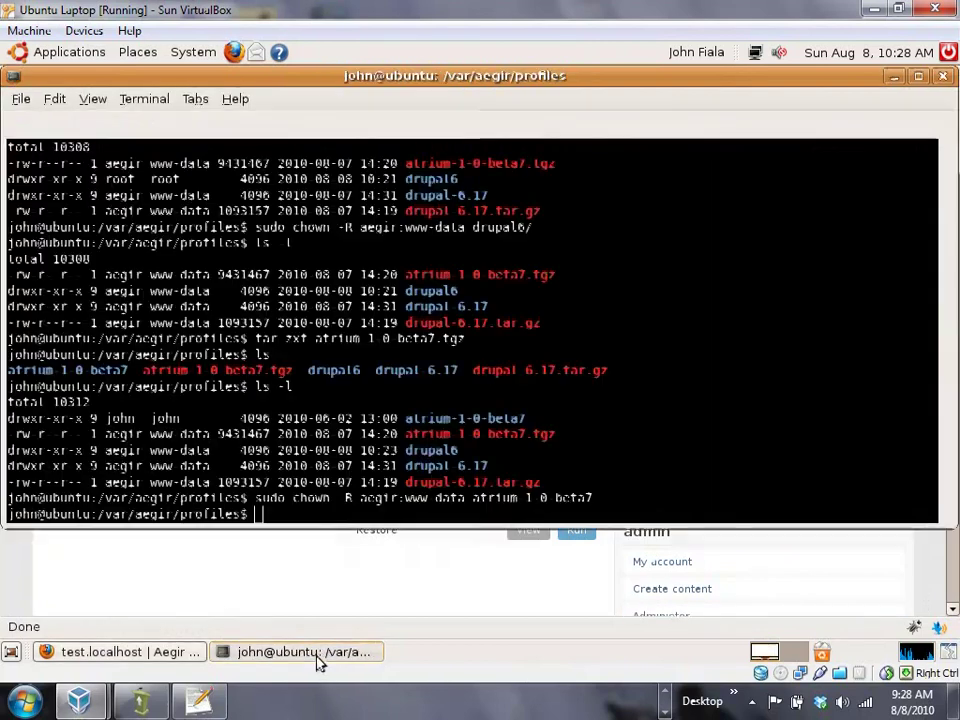
pyautogui.write('ls')
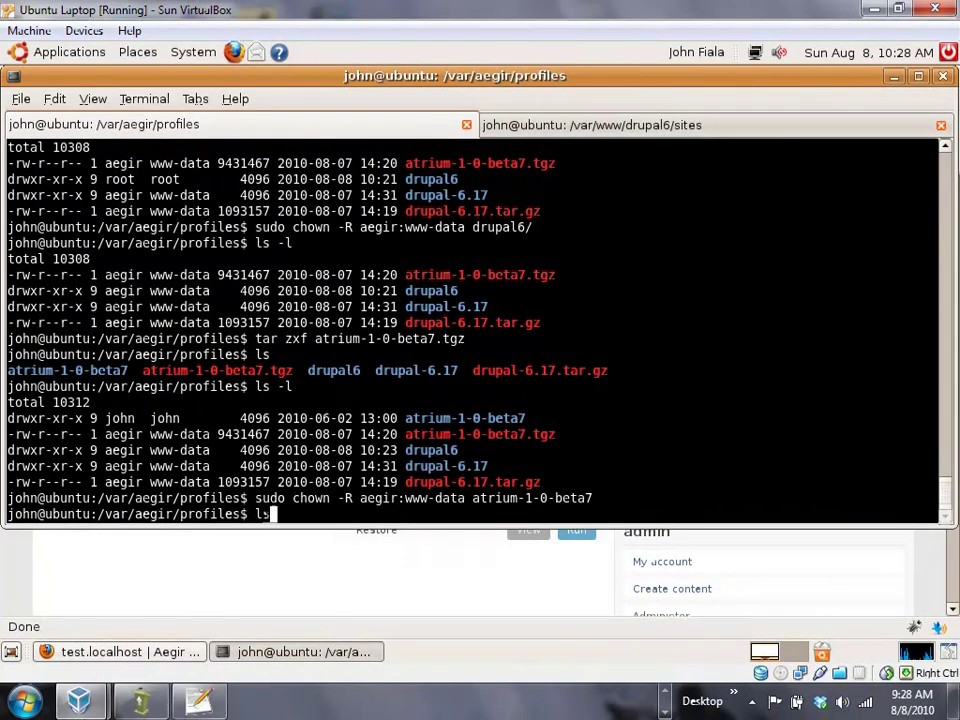
pyautogui.press('Return')
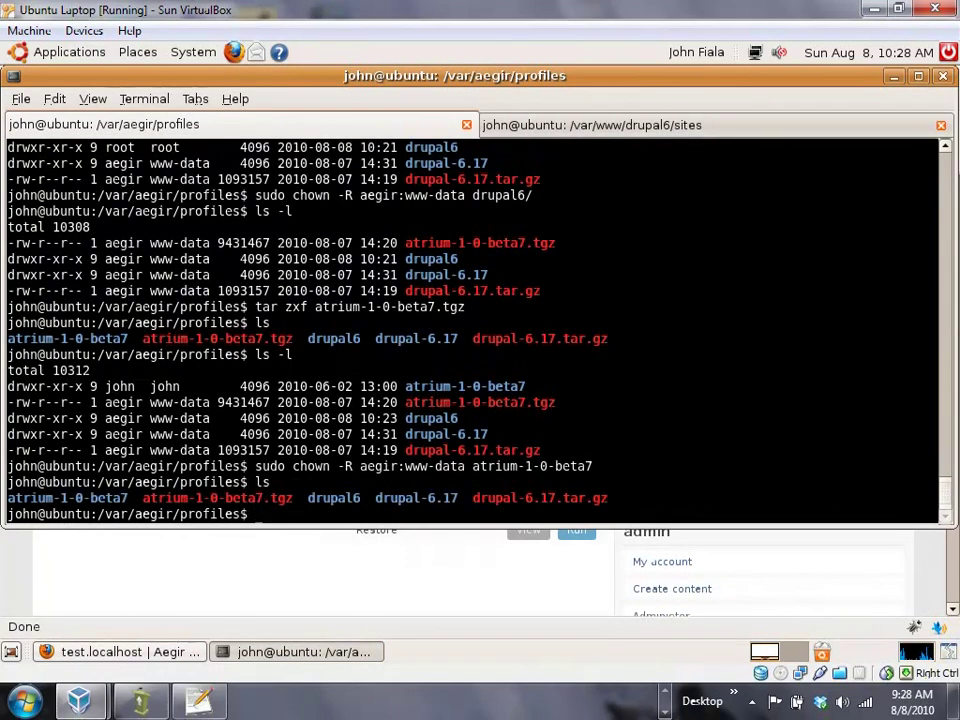
pyautogui.click(69, 566)
pyautogui.scroll(8, 85, 520)
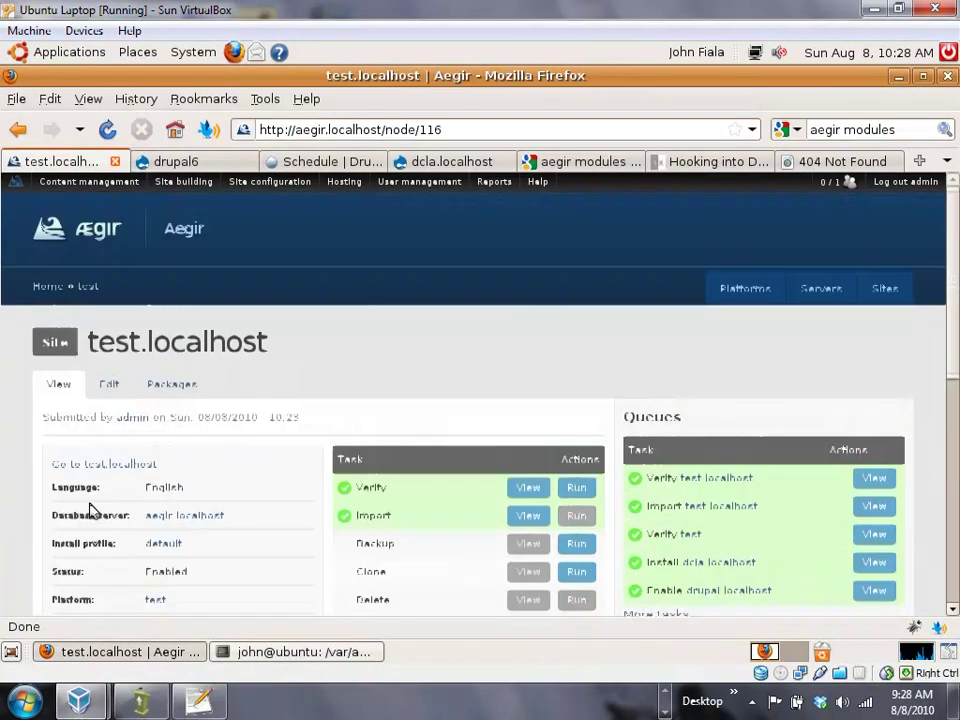
# Start a new platform from Create content and name it 'Open Atrium'.
pyautogui.moveTo(75, 190)
pyautogui.moveTo(105, 239)
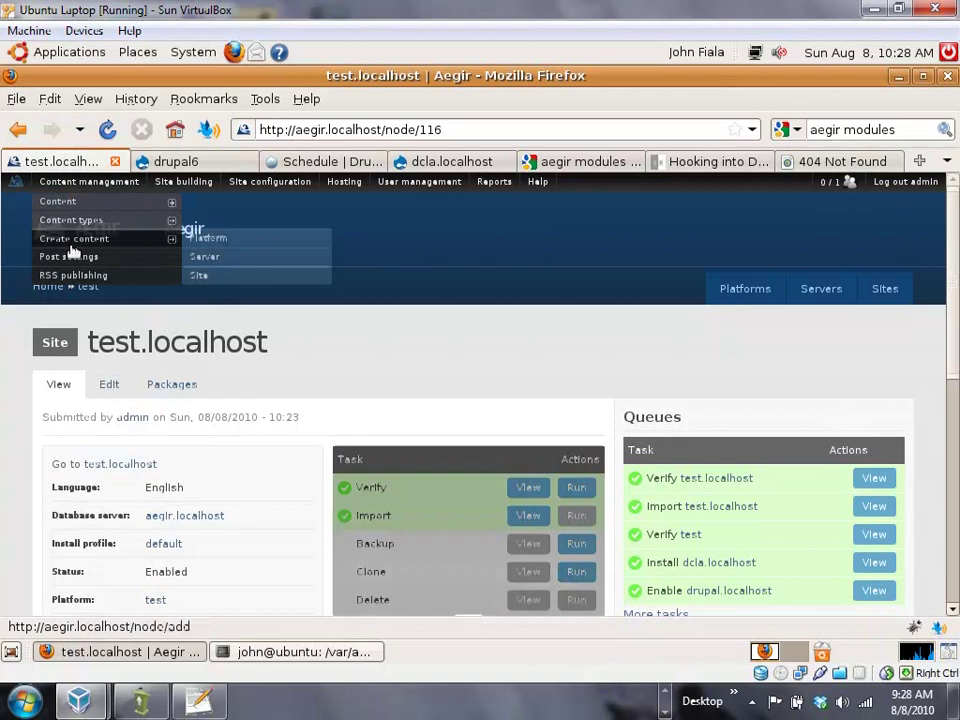
pyautogui.click(210, 239)
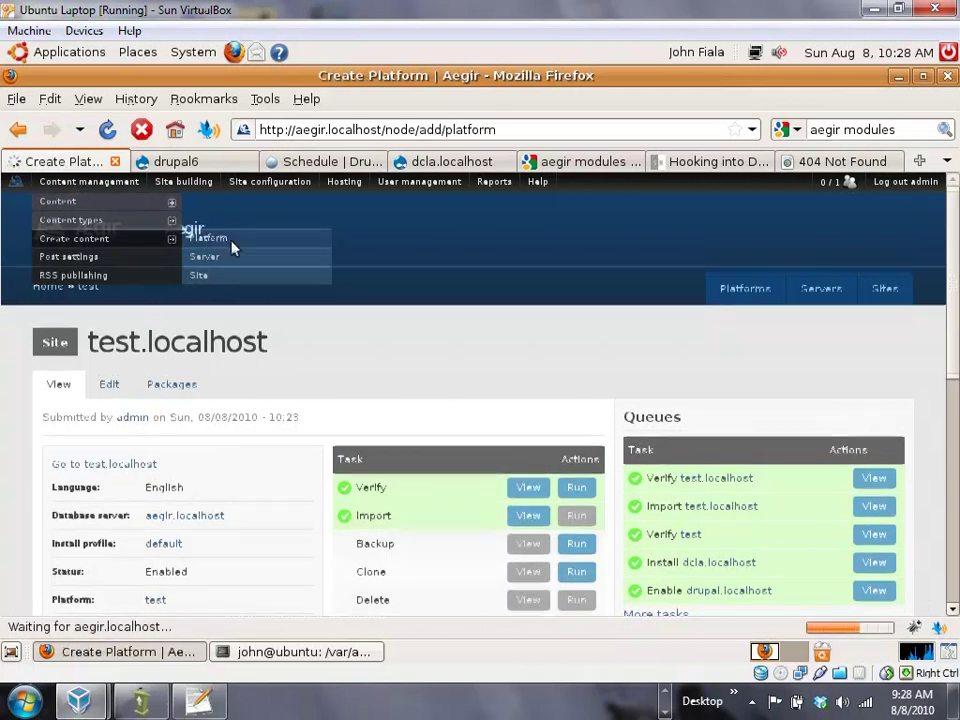
pyautogui.click(324, 395)
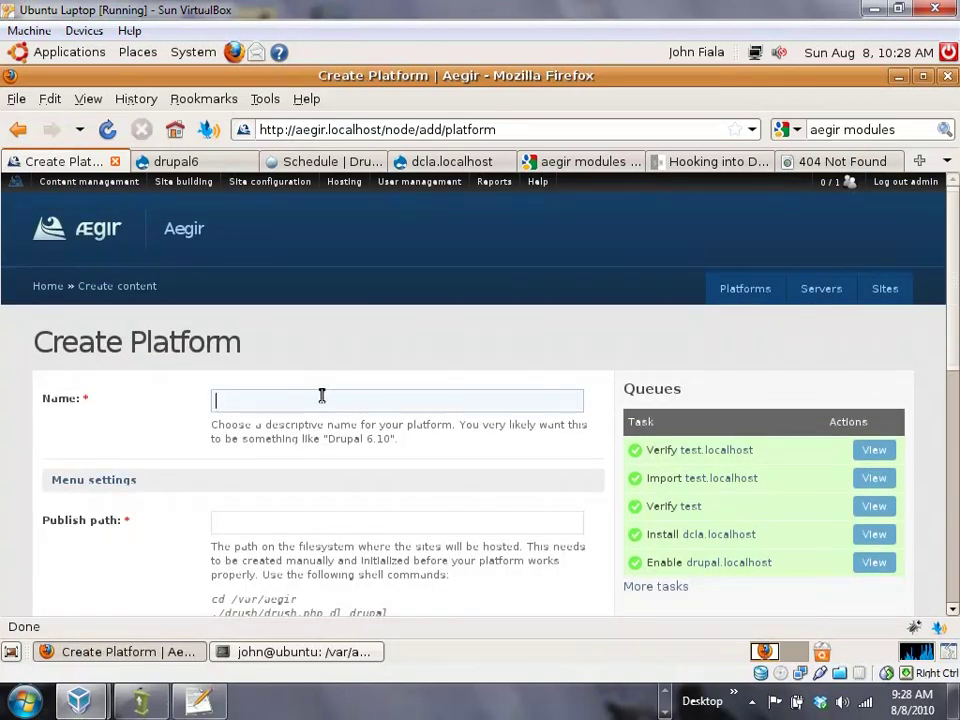
pyautogui.write('Open Atrium')
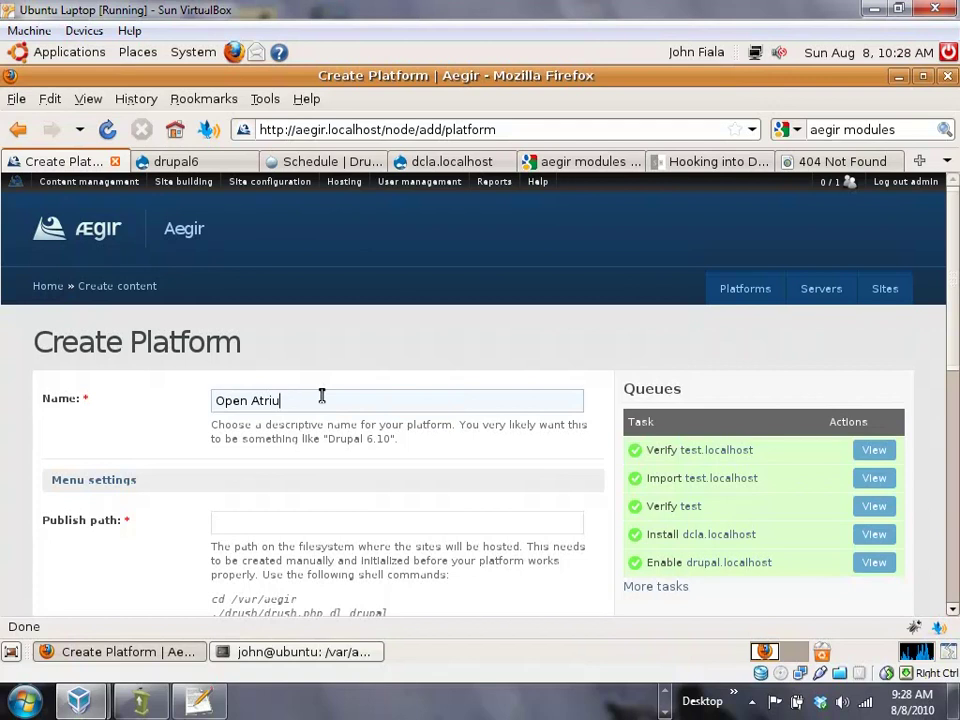
pyautogui.press('Tab')
pyautogui.press('Tab')
# Set the publish path to /var/aegir/profiles/atrium-1-0-beta7 and save the platform.
pyautogui.write('/var/aeg/ri')
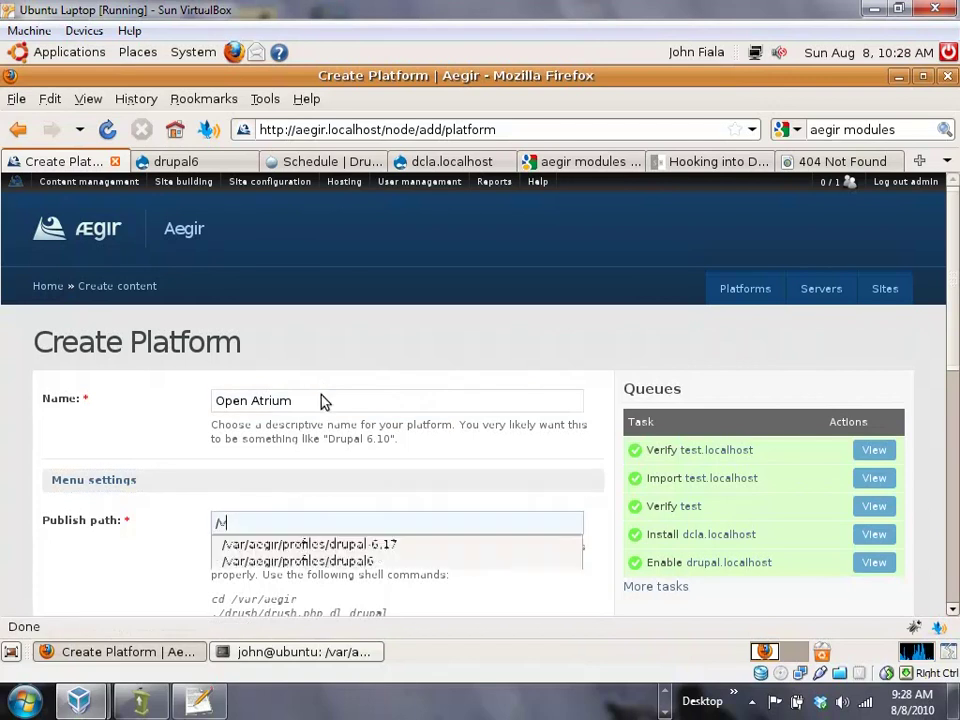
pyautogui.press('BackSpace')
pyautogui.press('BackSpace')
pyautogui.press('BackSpace')
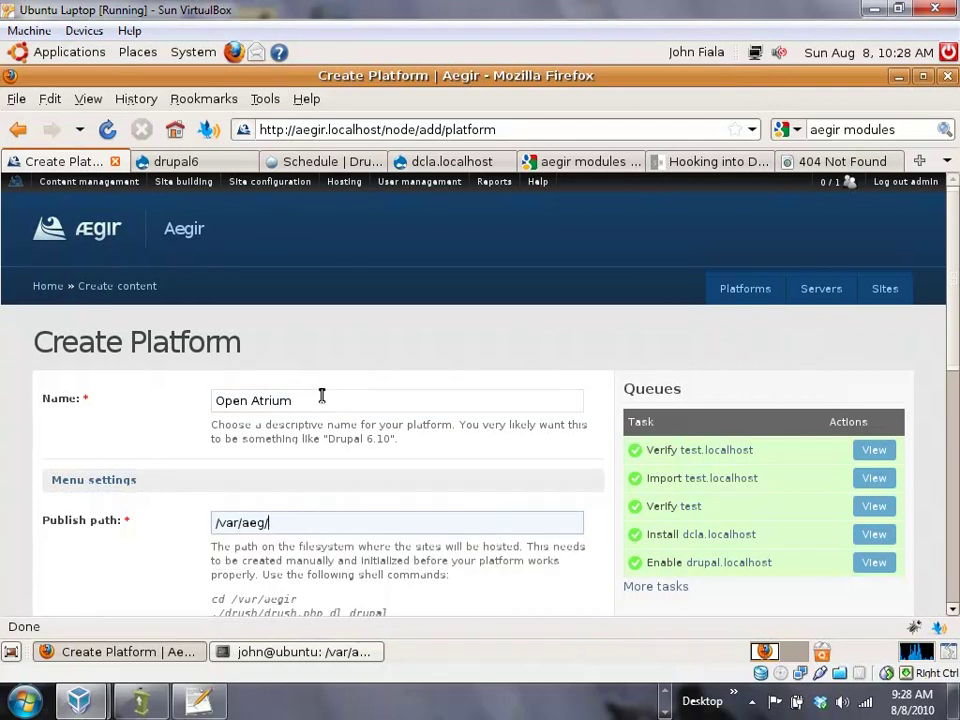
pyautogui.write('ir/p')
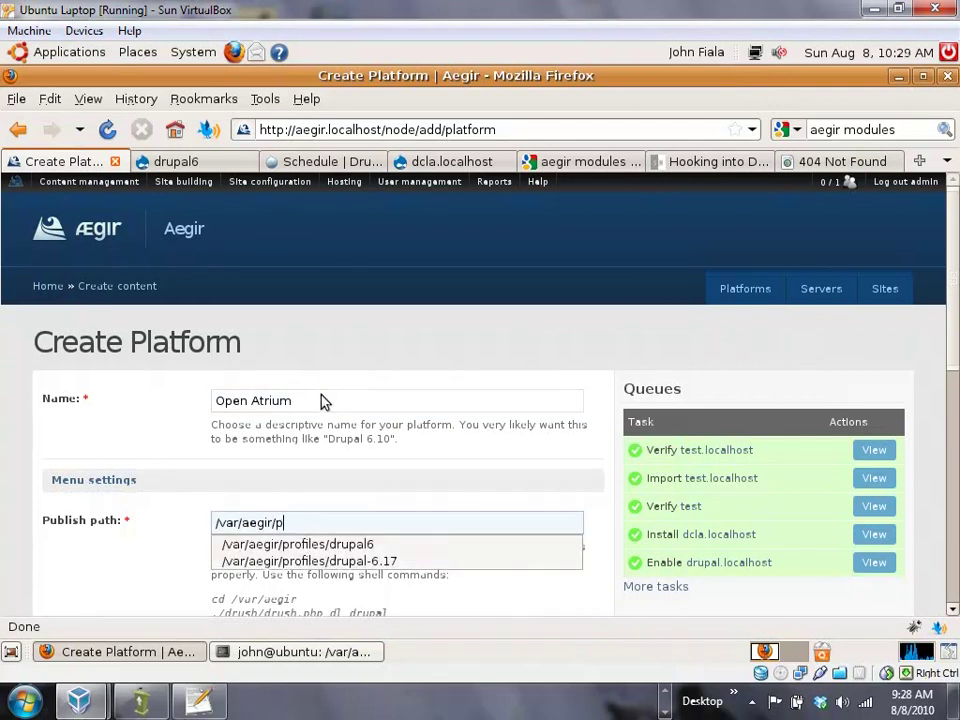
pyautogui.write('rofiles/airium-0-')
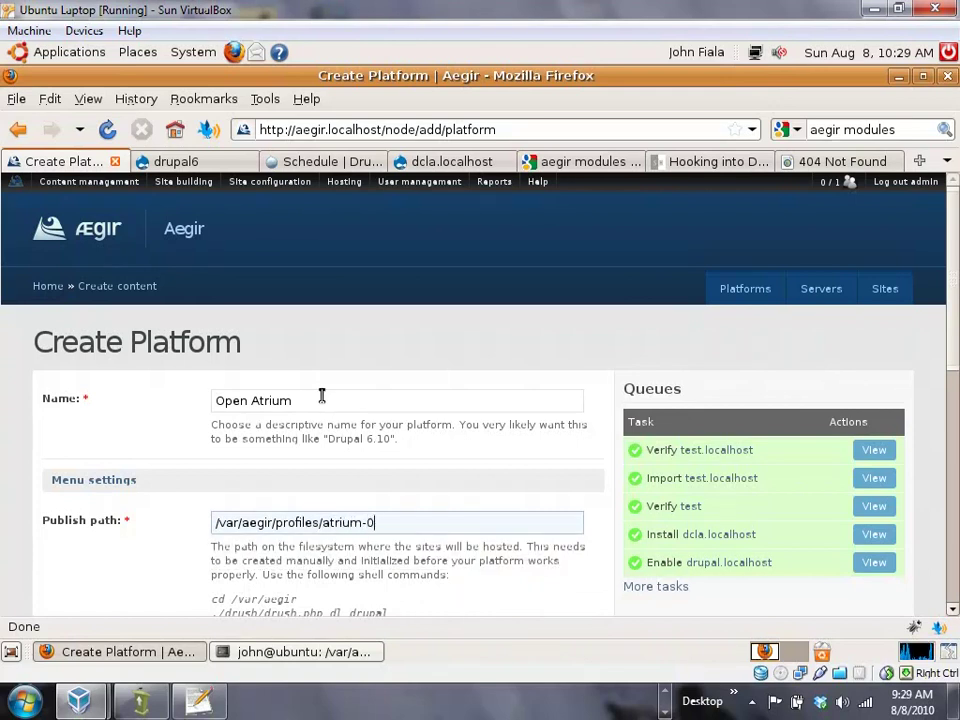
pyautogui.press('BackSpace')
pyautogui.write('1-0-beta7')
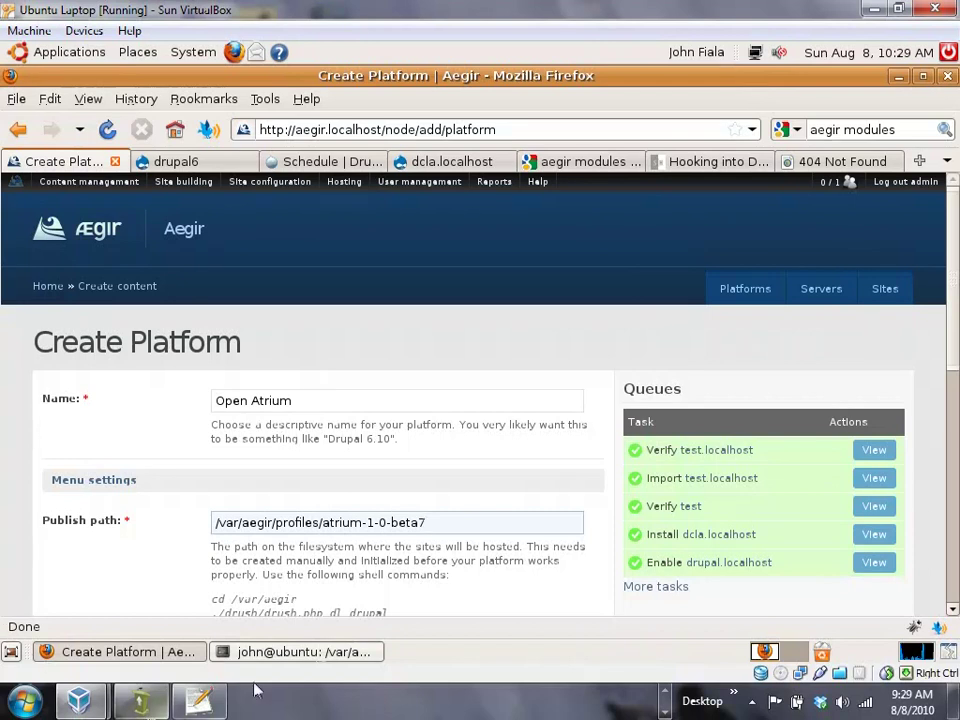
pyautogui.click(305, 656)
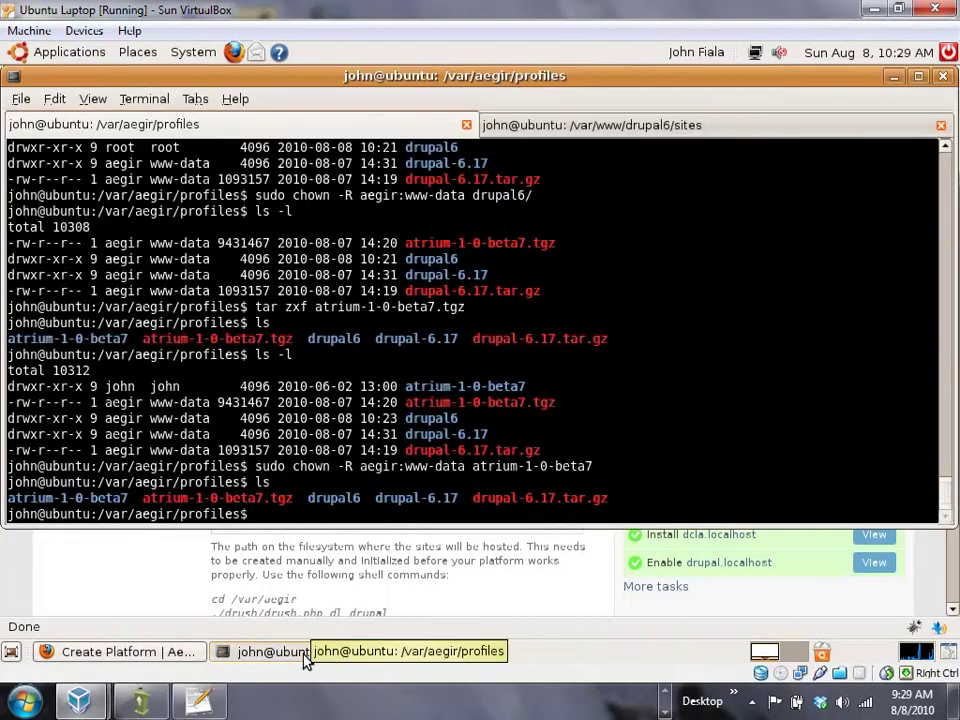
pyautogui.click(304, 656)
pyautogui.scroll(-3, 80, 515)
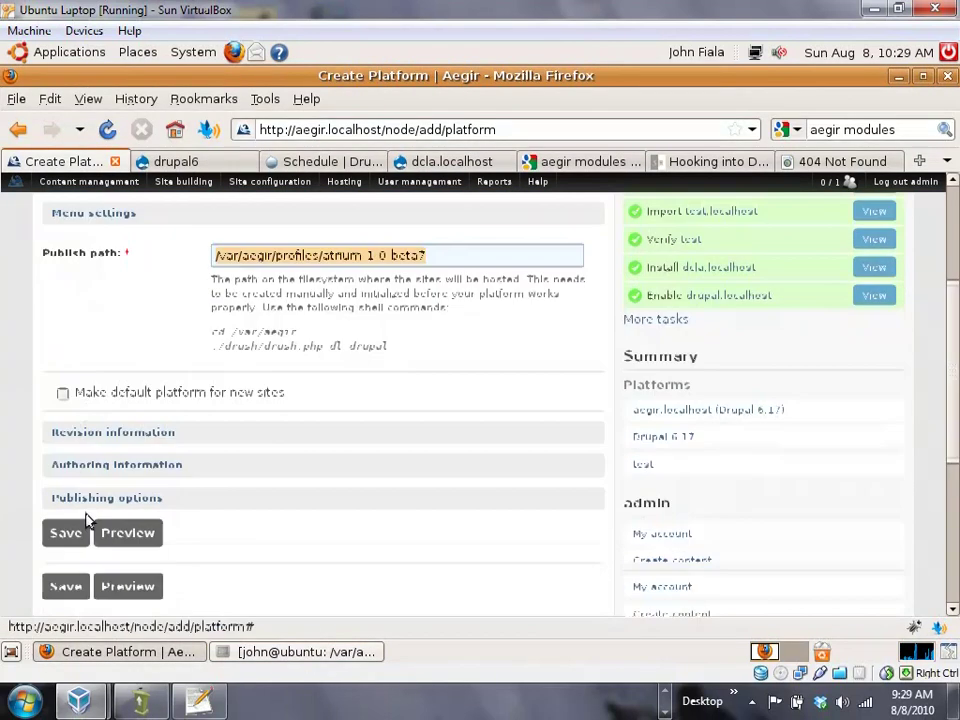
pyautogui.click(65, 479)
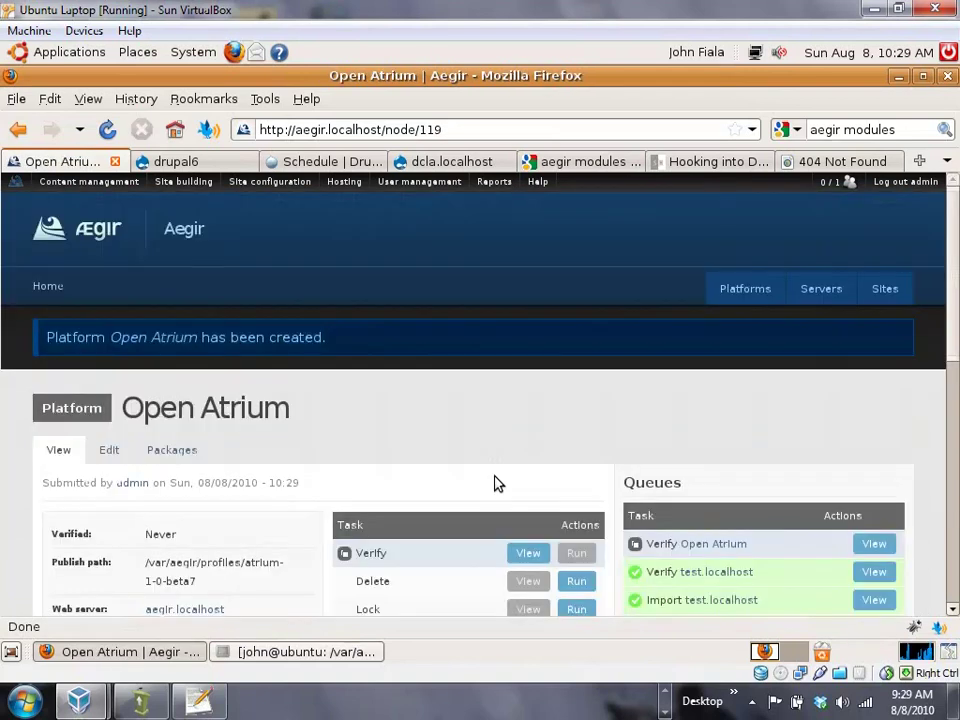
# Wait until the Open Atrium platform verifies, showing Enabled on Drupal 6.17.
pyautogui.scroll(-2, 498, 484)
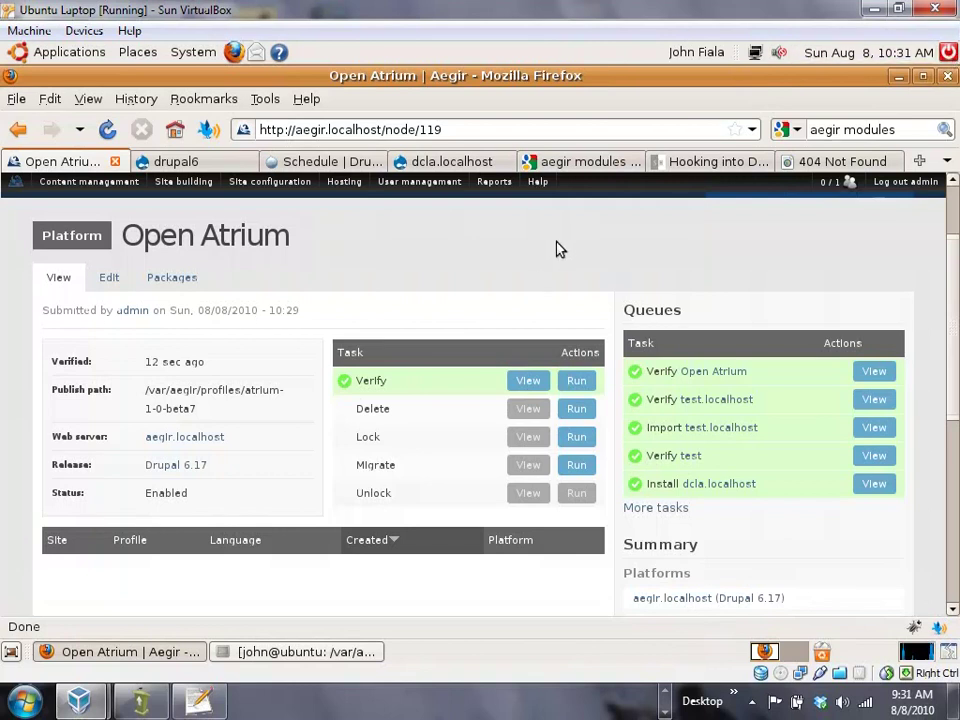
# Start a new site with the domain name atrium.localhost.
pyautogui.scroll(2, 5, 300)
pyautogui.moveTo(89, 181)
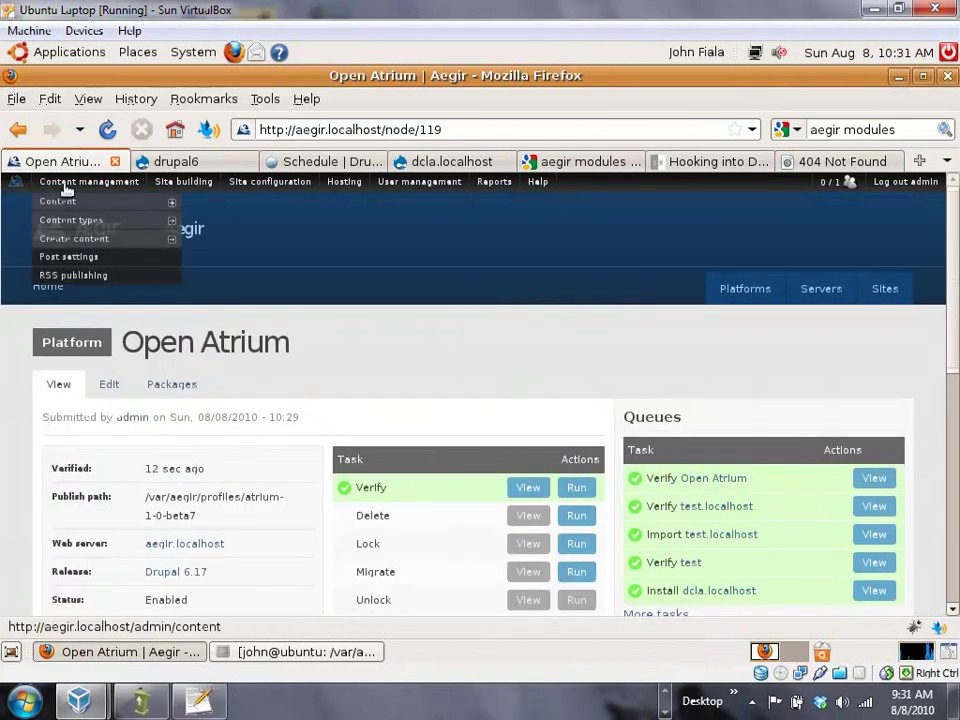
pyautogui.moveTo(67, 222)
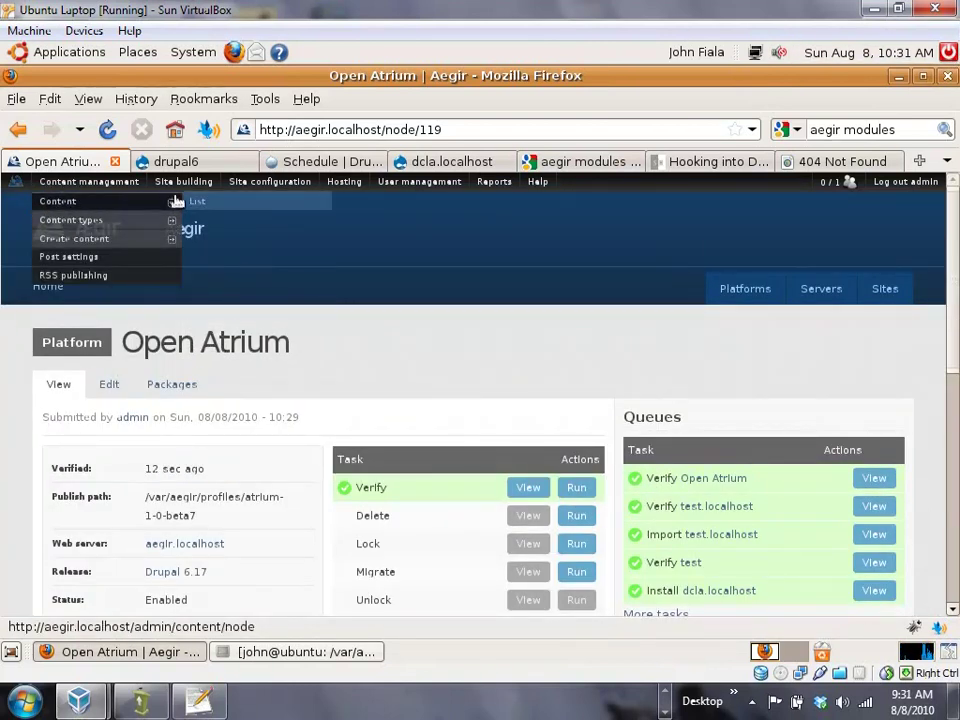
pyautogui.moveTo(111, 239)
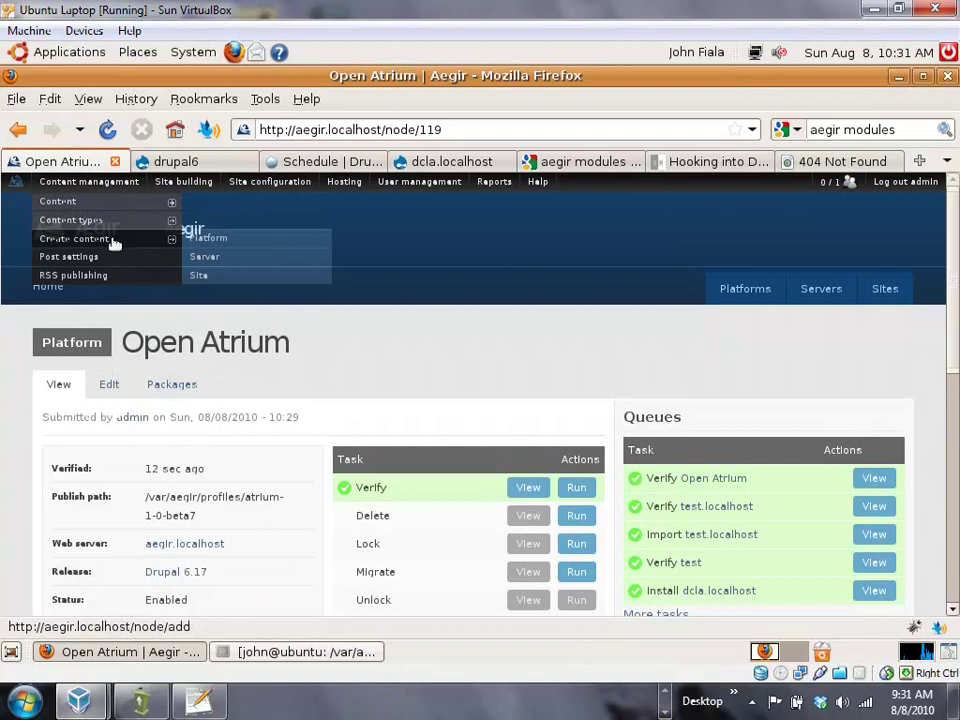
pyautogui.click(205, 275)
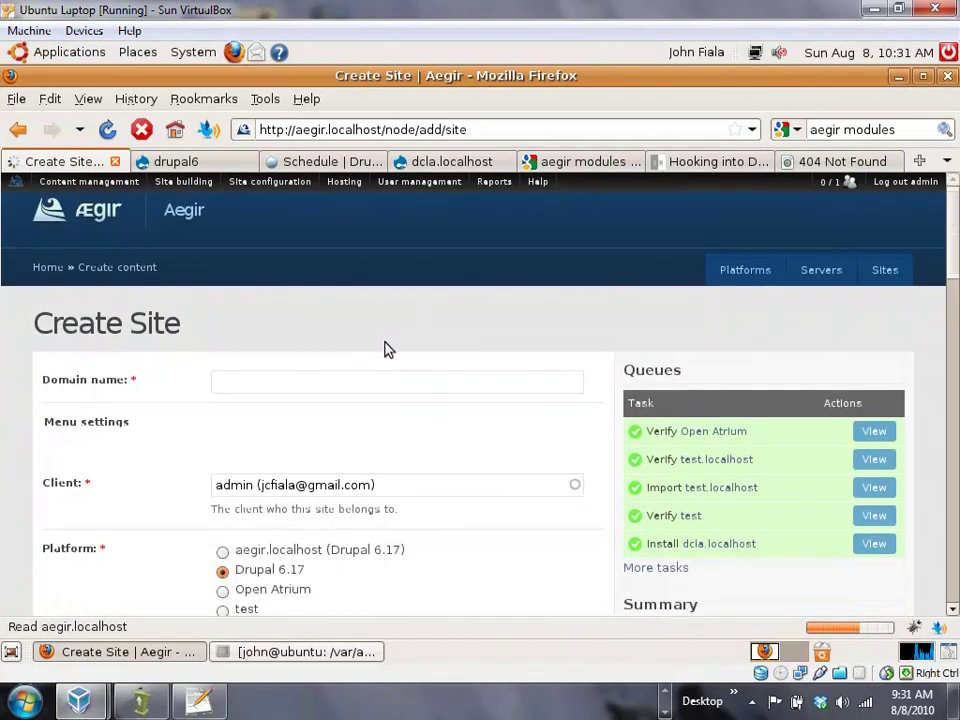
pyautogui.click(246, 350)
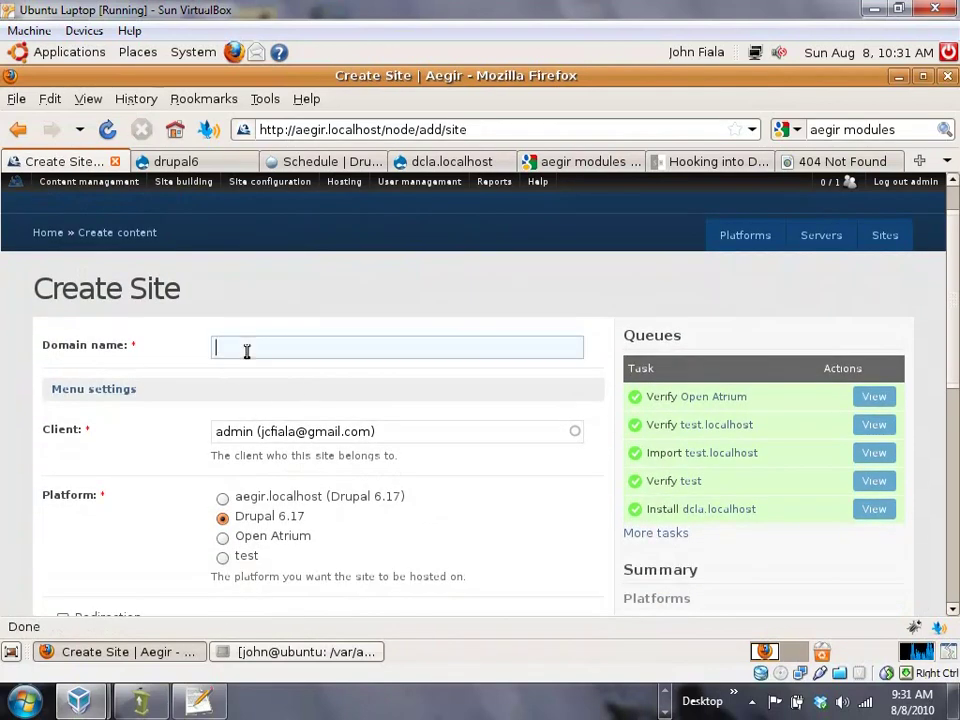
pyautogui.write('atrium.loclah')
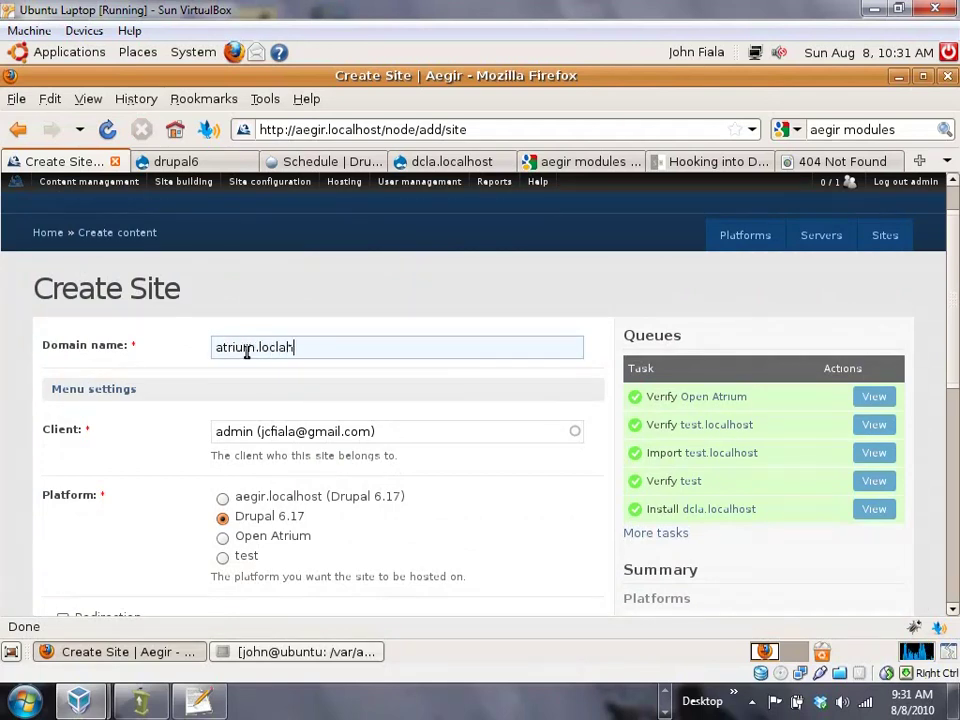
pyautogui.write('o')
pyautogui.press('BackSpace')
pyautogui.press('BackSpace')
pyautogui.press('BackSpace')
pyautogui.press('BackSpace')
pyautogui.write('alhost')
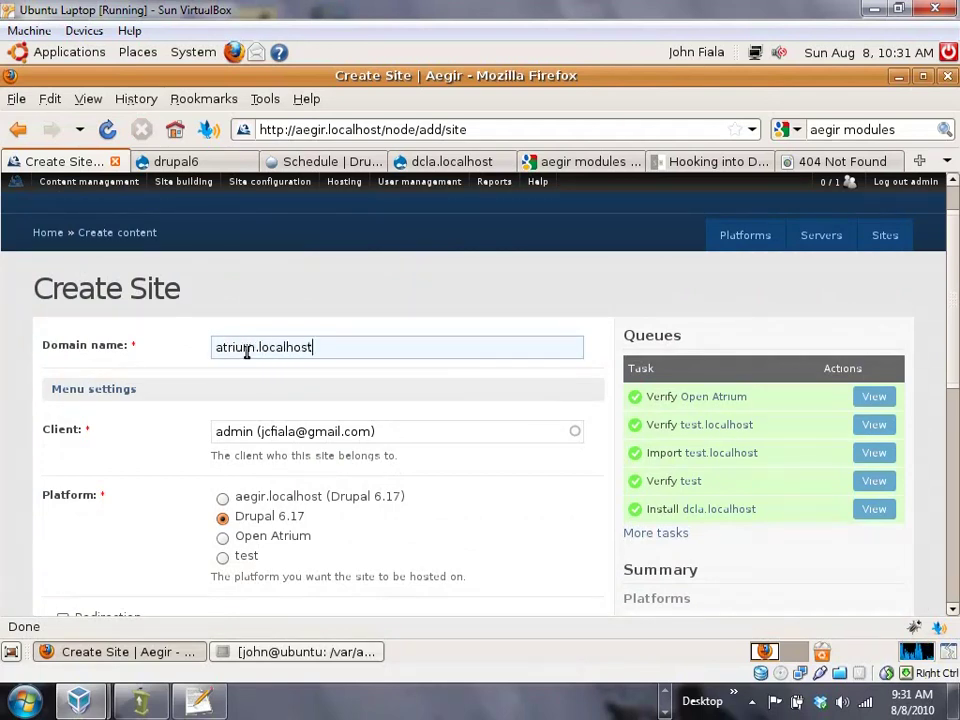
# Host it on the Open Atrium platform with the openatrium profile and save the site.
pyautogui.scroll(-2, 265, 395)
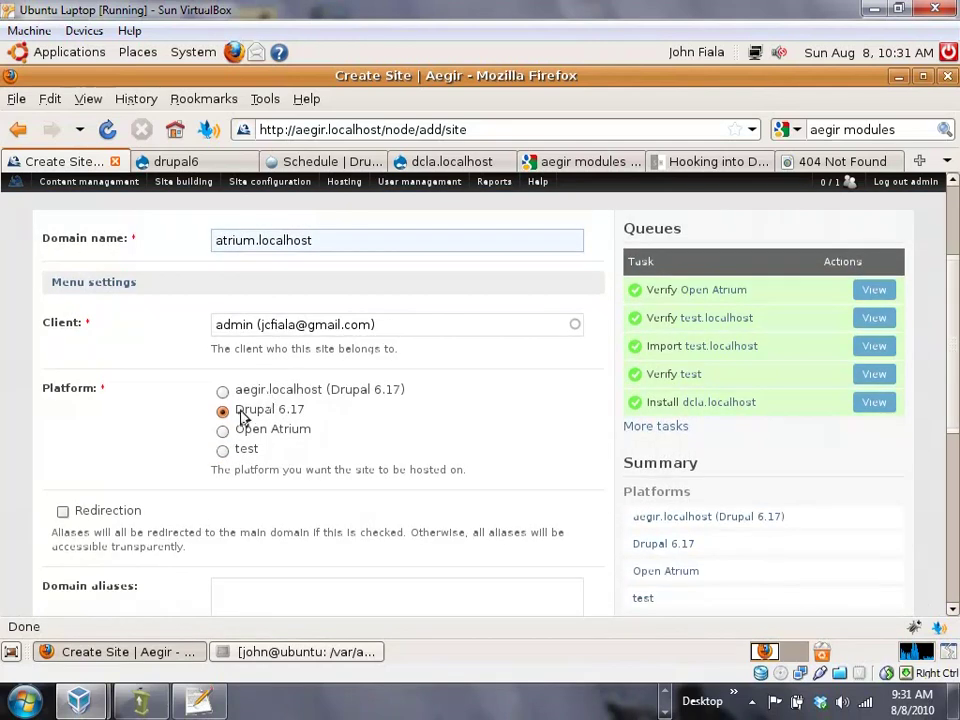
pyautogui.click(222, 391)
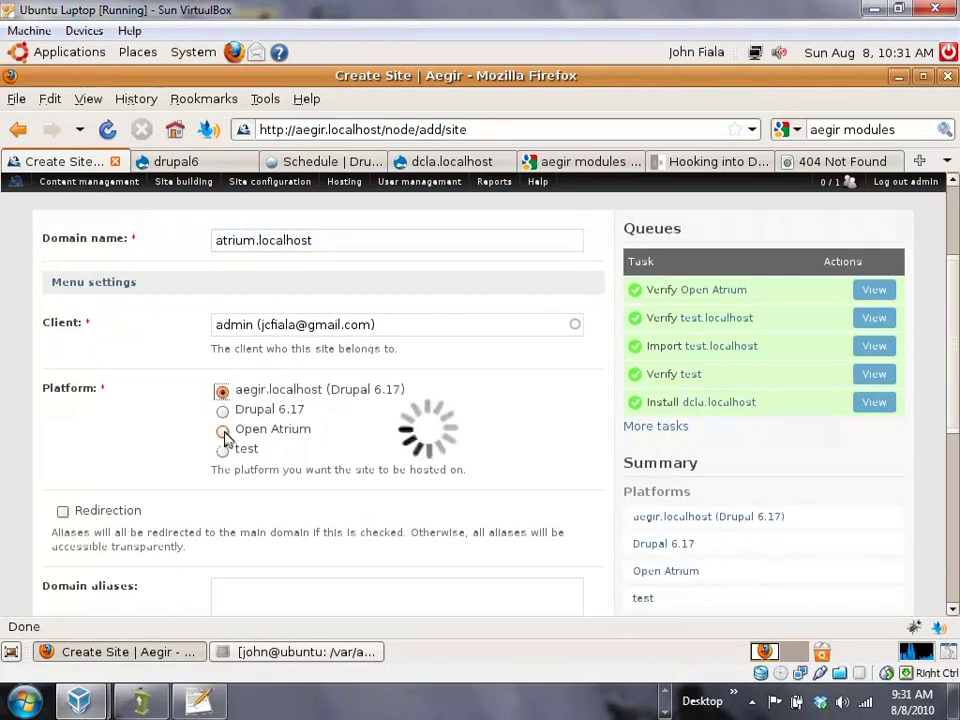
pyautogui.click(223, 432)
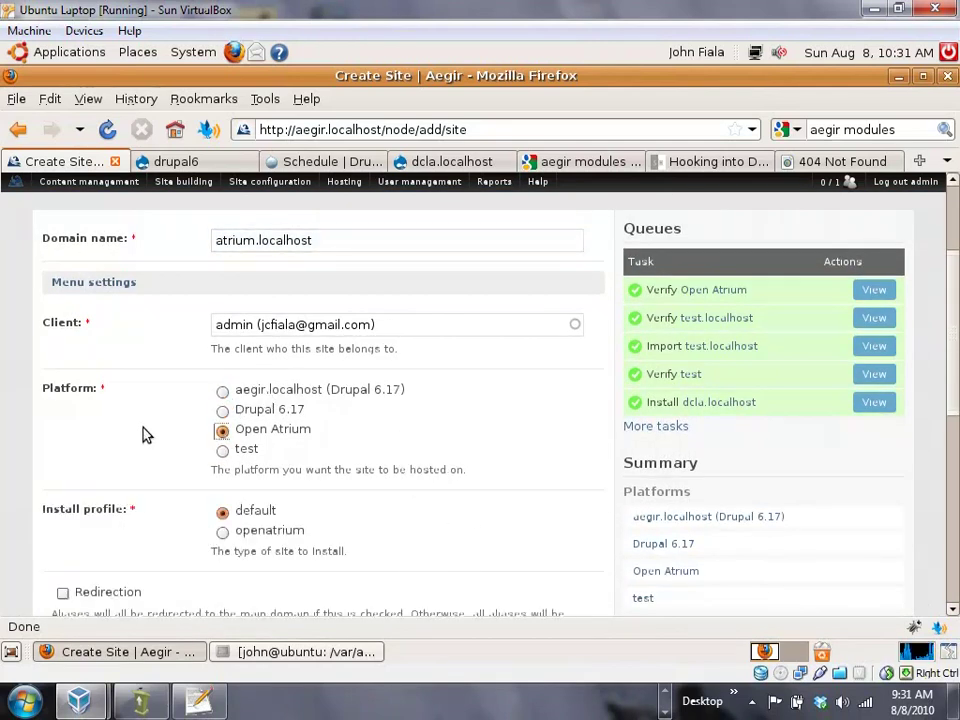
pyautogui.scroll(-2, 143, 435)
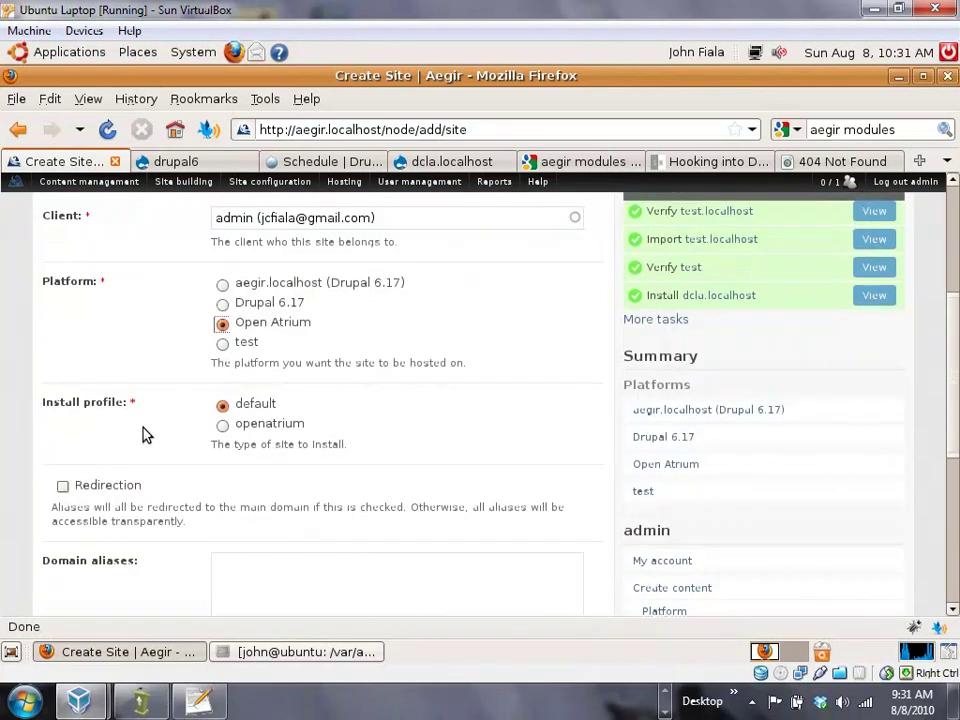
pyautogui.click(222, 425)
pyautogui.scroll(-3, 141, 468)
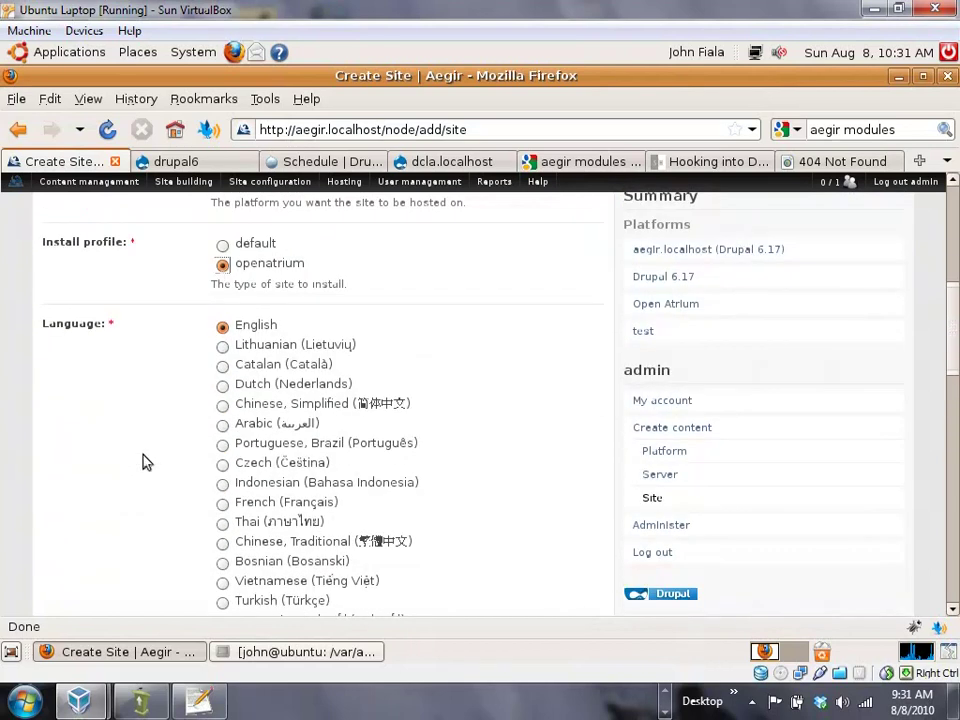
pyautogui.scroll(-10, 141, 468)
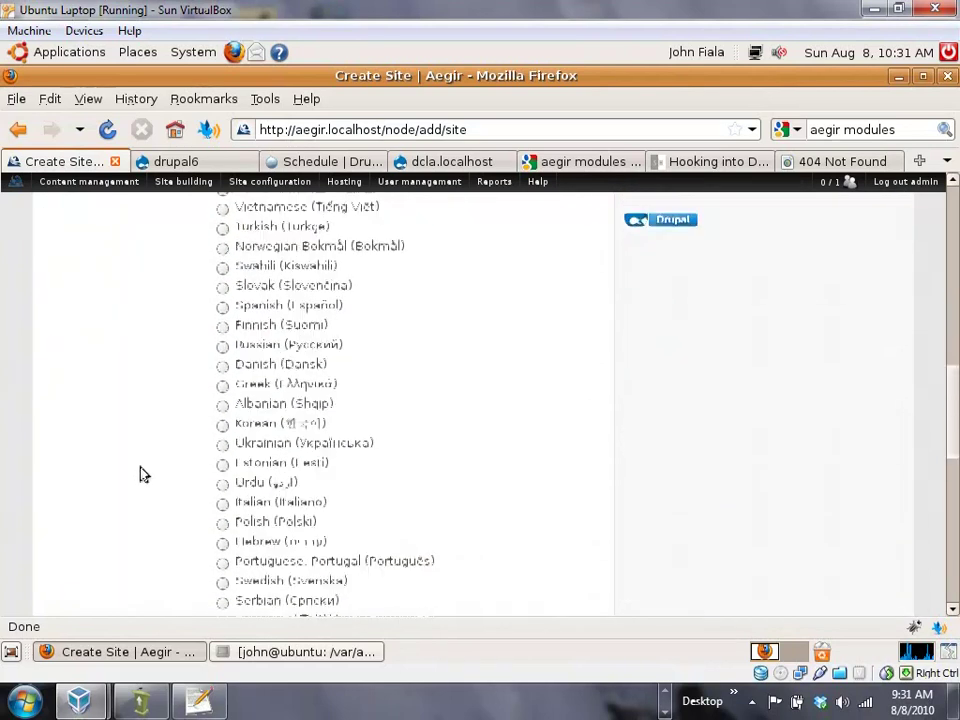
pyautogui.scroll(-3, 143, 477)
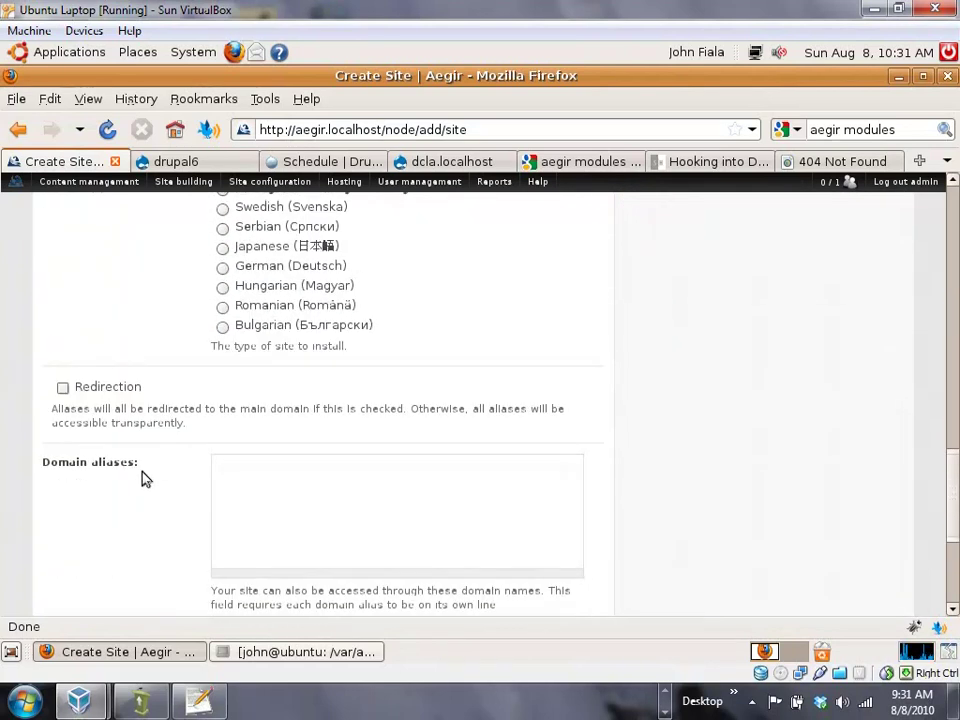
pyautogui.scroll(-1, 190, 468)
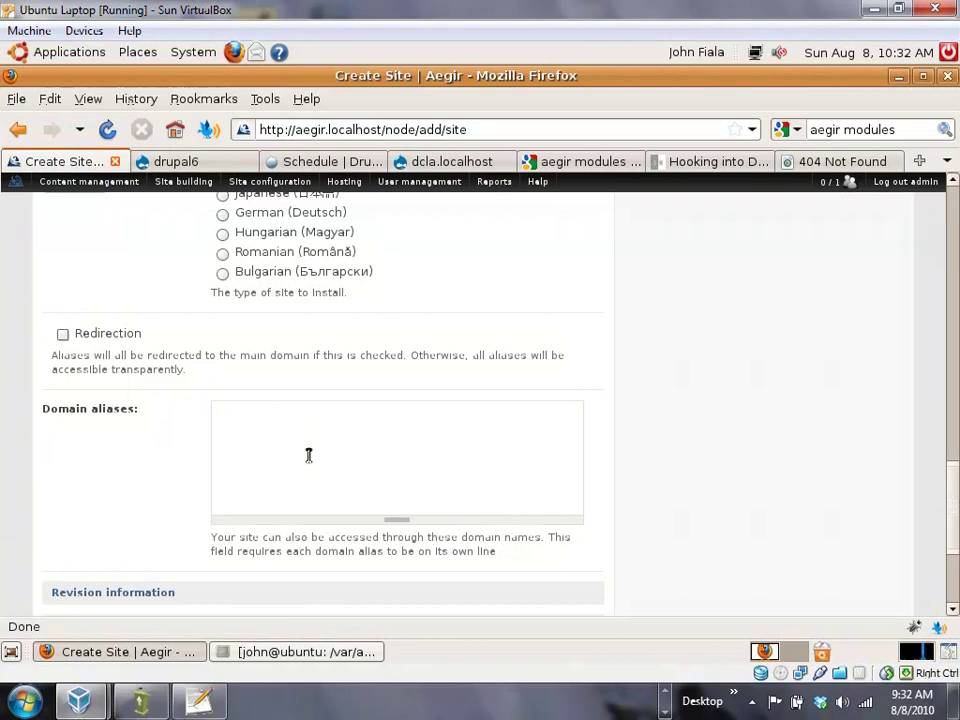
pyautogui.scroll(-3, 309, 455)
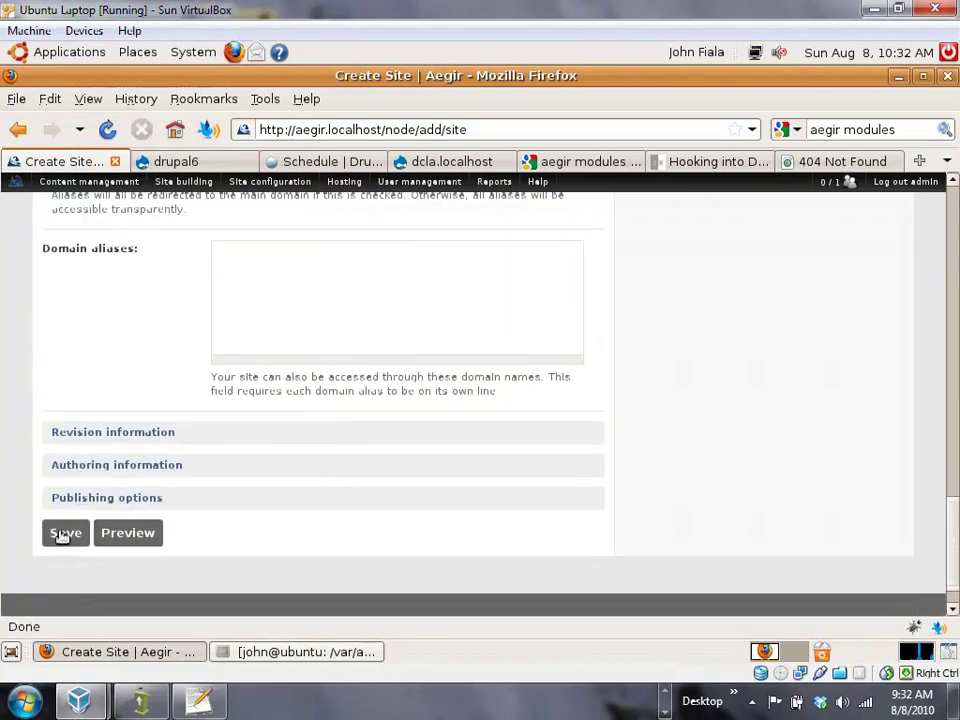
pyautogui.click(62, 534)
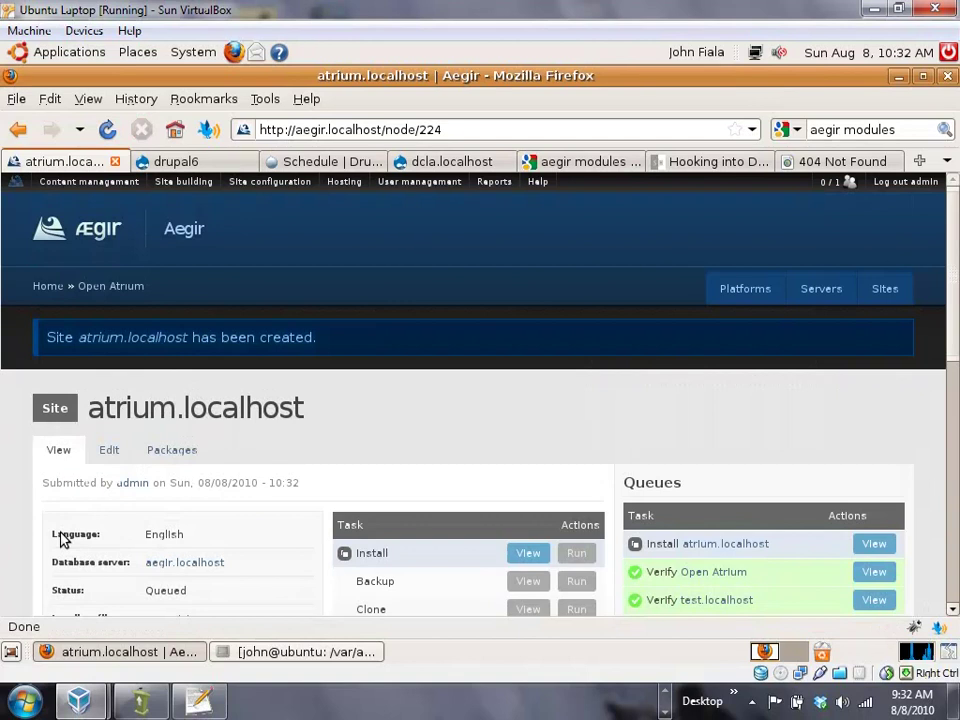
# Wait on the atrium.localhost page while its Install task runs and fails.
pyautogui.scroll(-3, 540, 485)
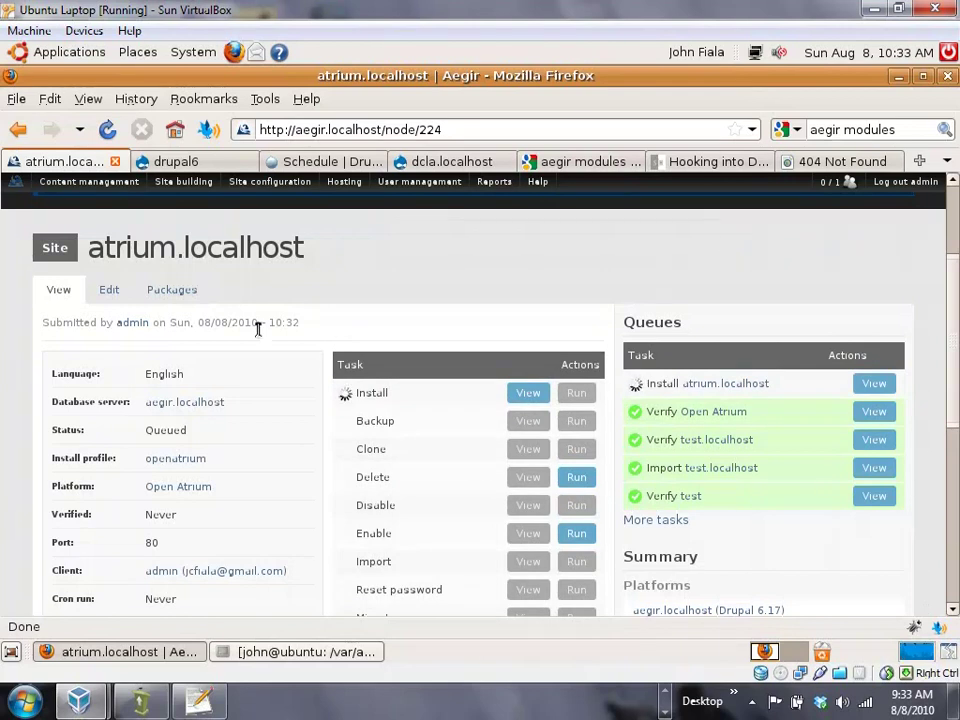
pyautogui.scroll(3, 262, 336)
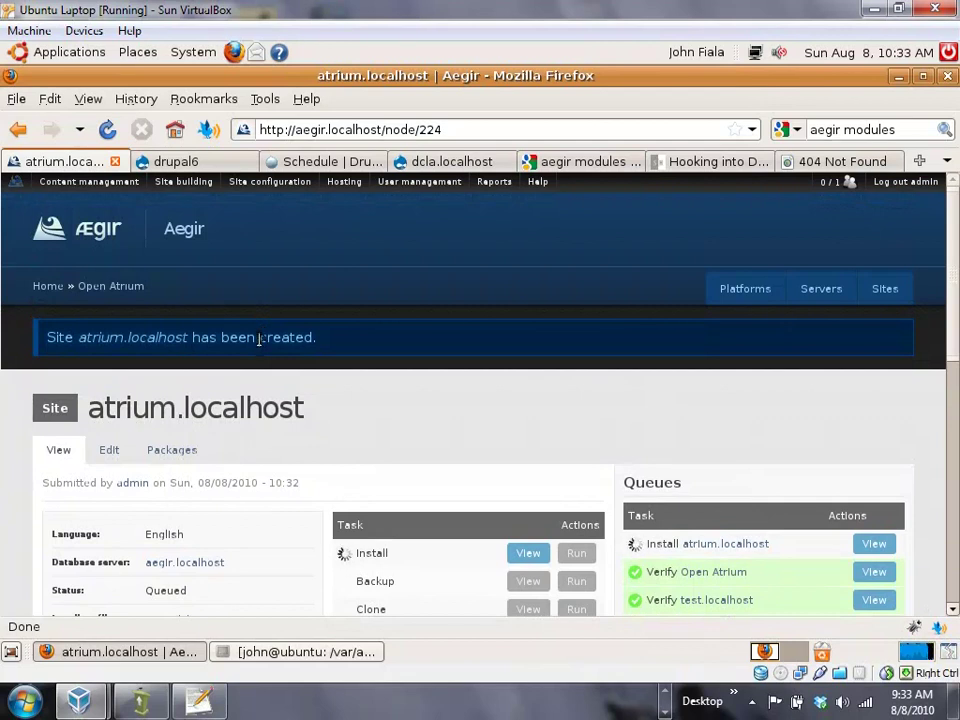
pyautogui.scroll(-1, 262, 336)
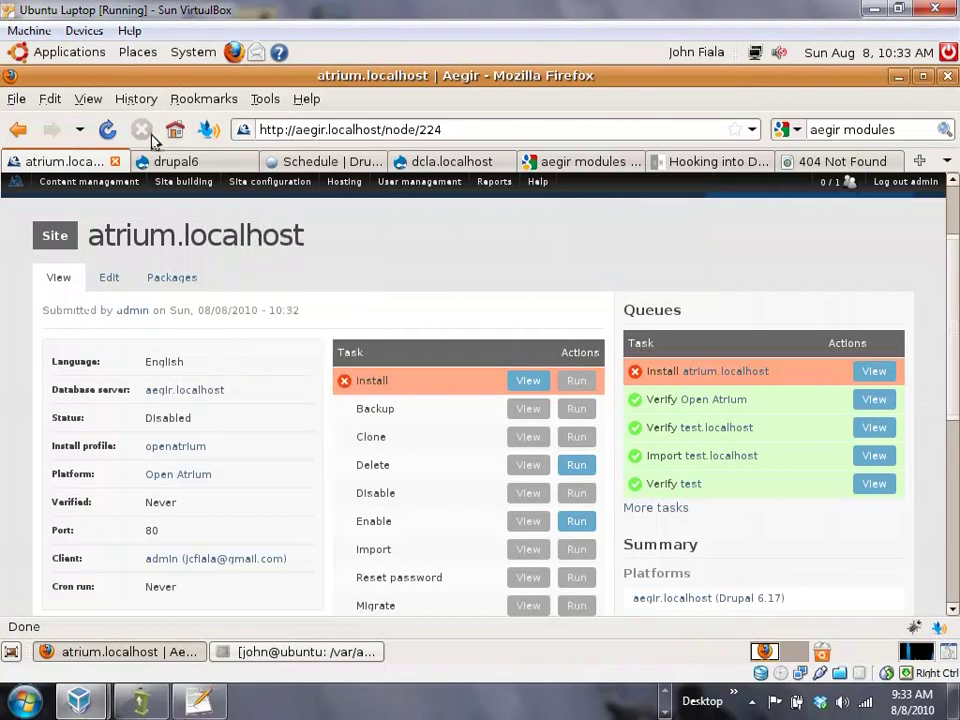
pyautogui.click(175, 163)
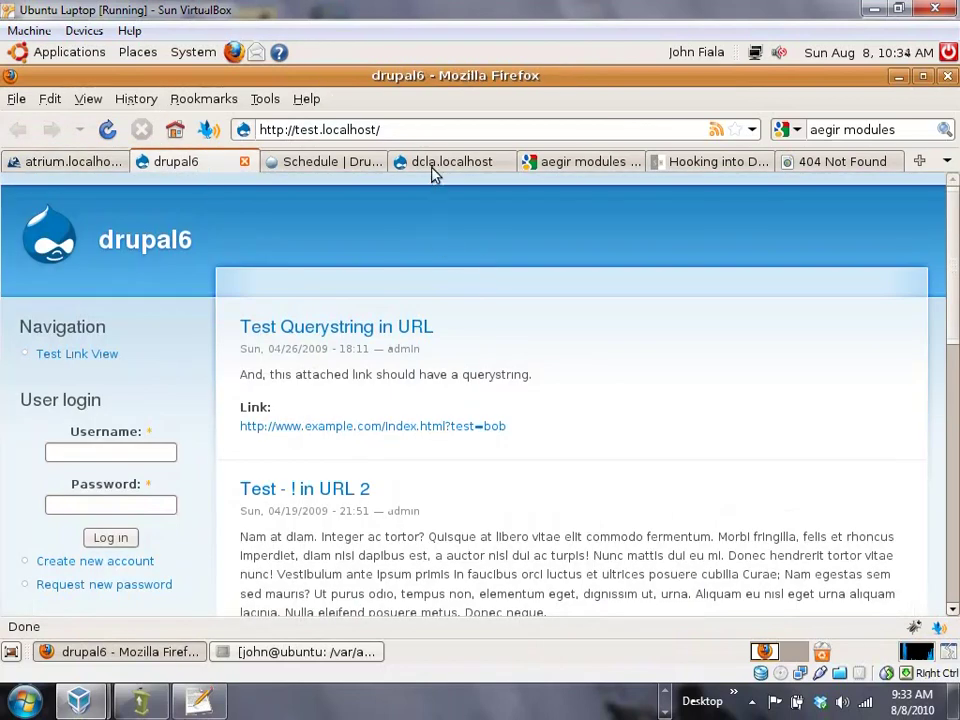
pyautogui.click(433, 168)
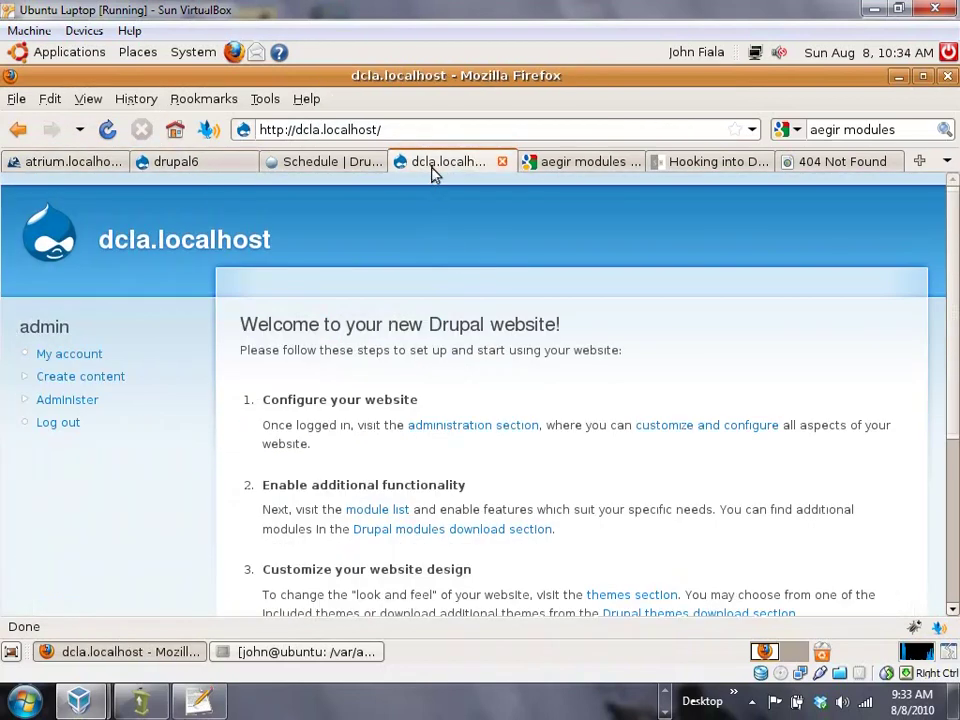
pyautogui.click(28, 164)
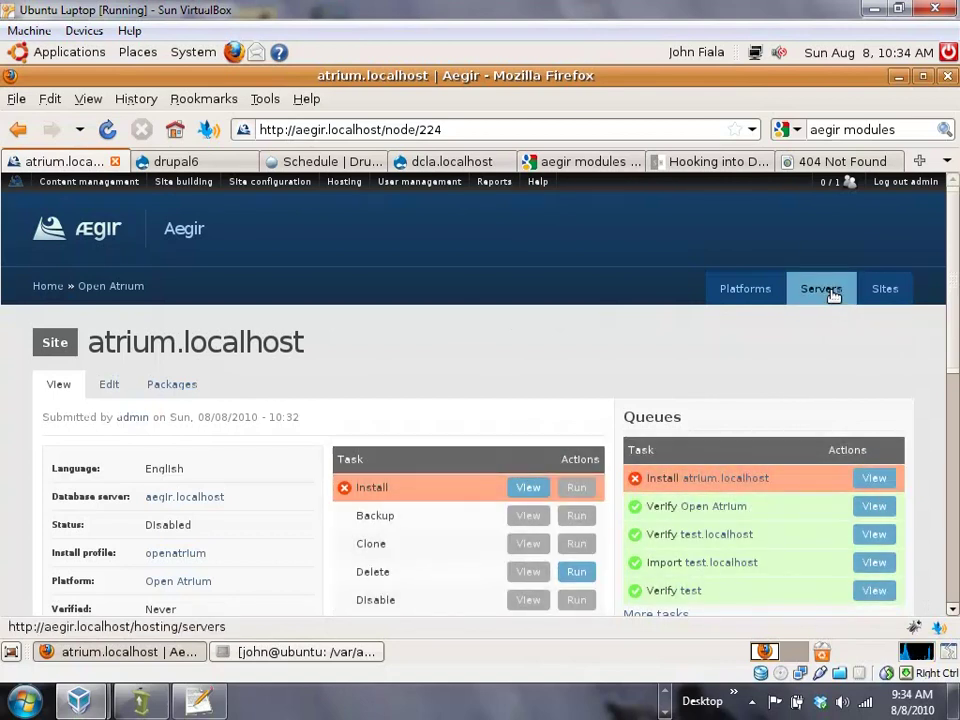
# Review the aegir.localhost server configuration, then open the failed atrium.localhost install log.
pyautogui.click(827, 292)
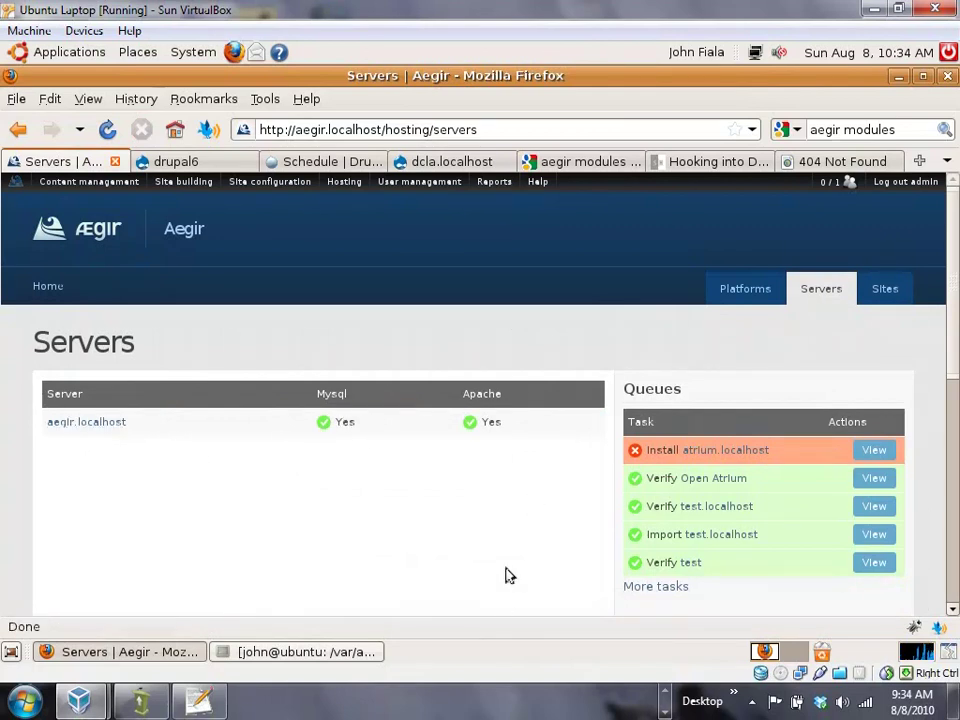
pyautogui.click(91, 425)
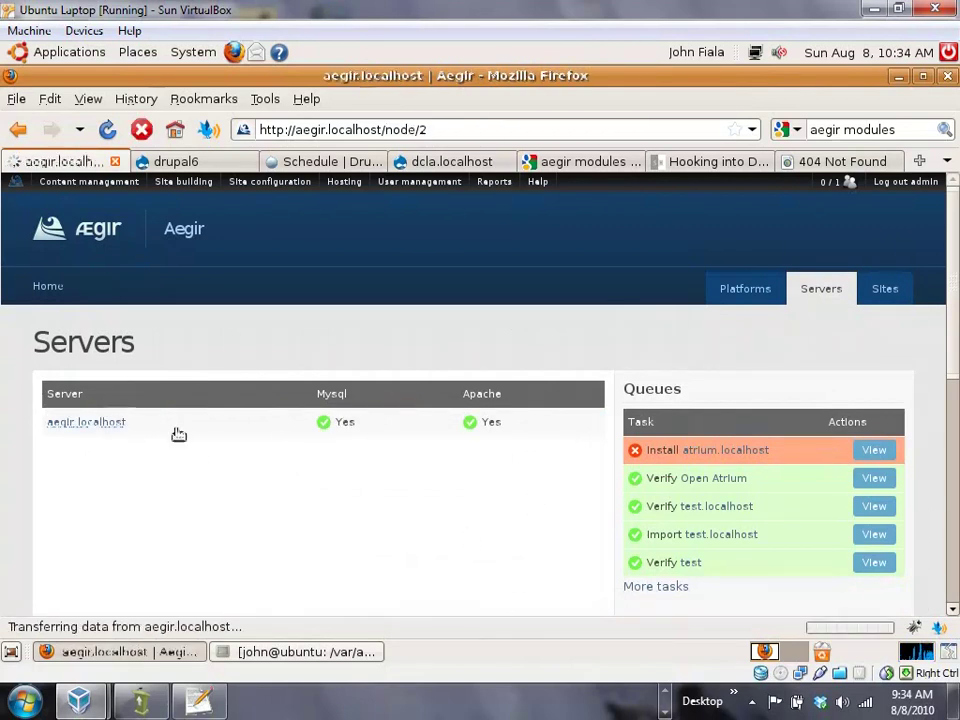
pyautogui.scroll(-4, 424, 458)
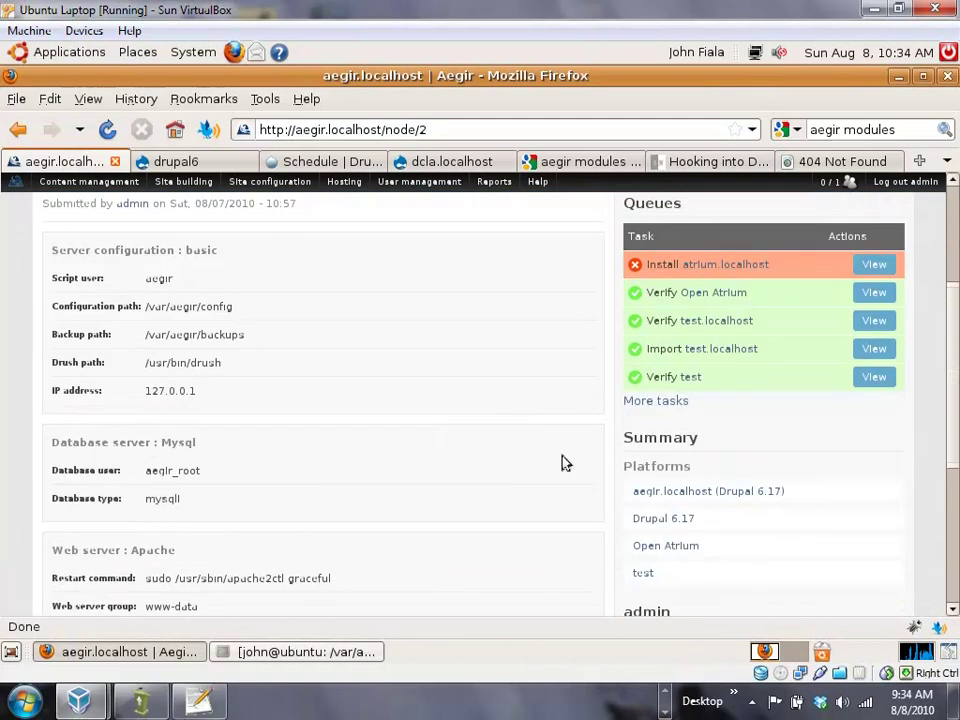
pyautogui.scroll(-4, 450, 509)
pyautogui.scroll(3, 452, 512)
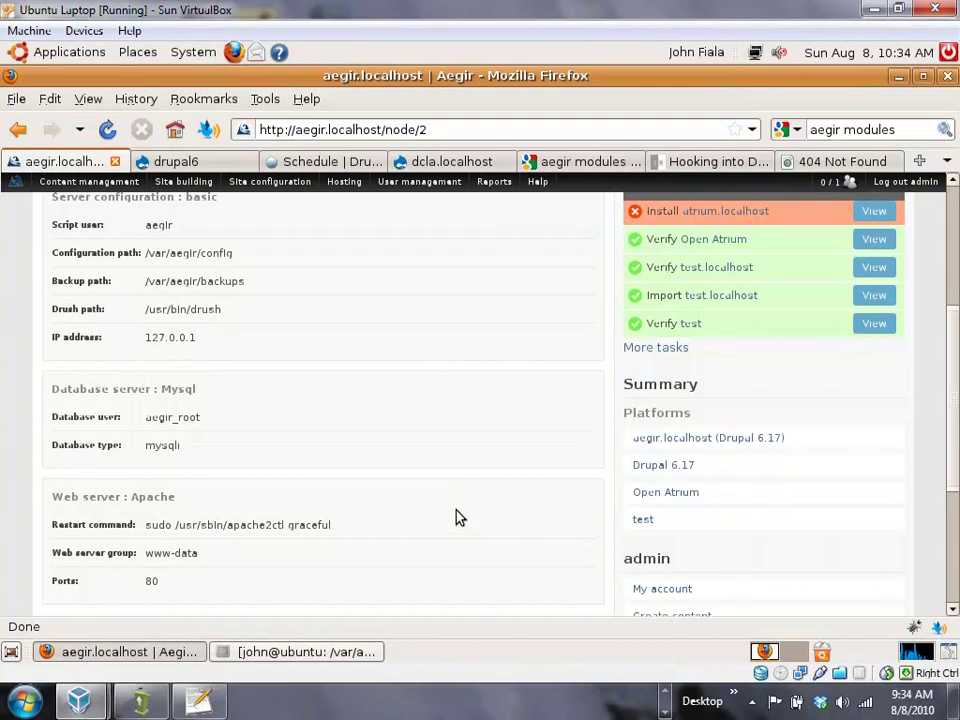
pyautogui.scroll(5, 455, 517)
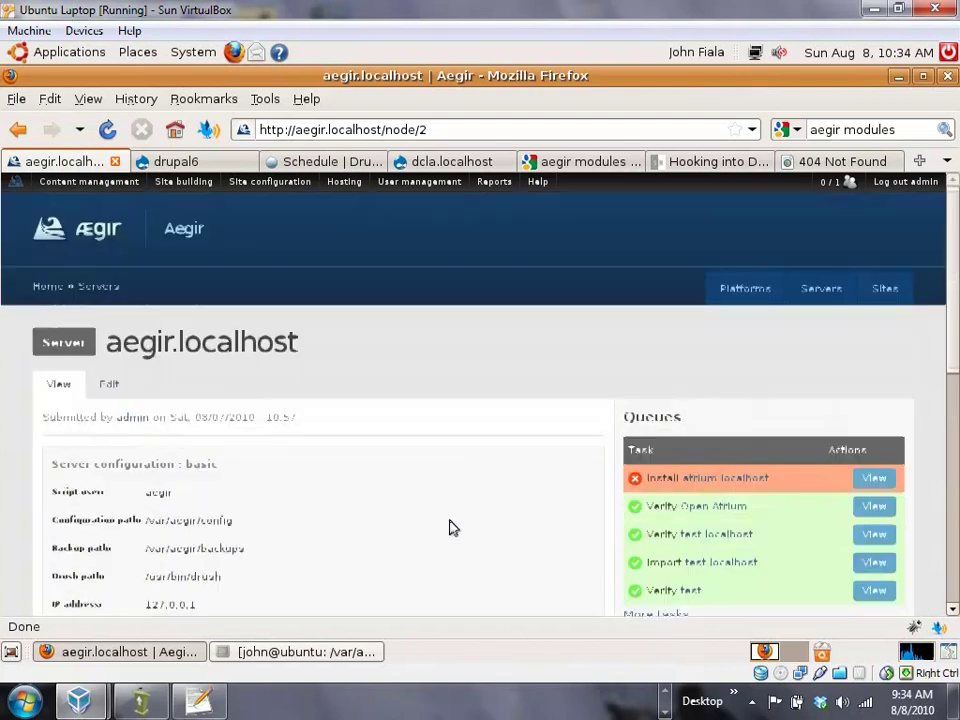
pyautogui.click(869, 481)
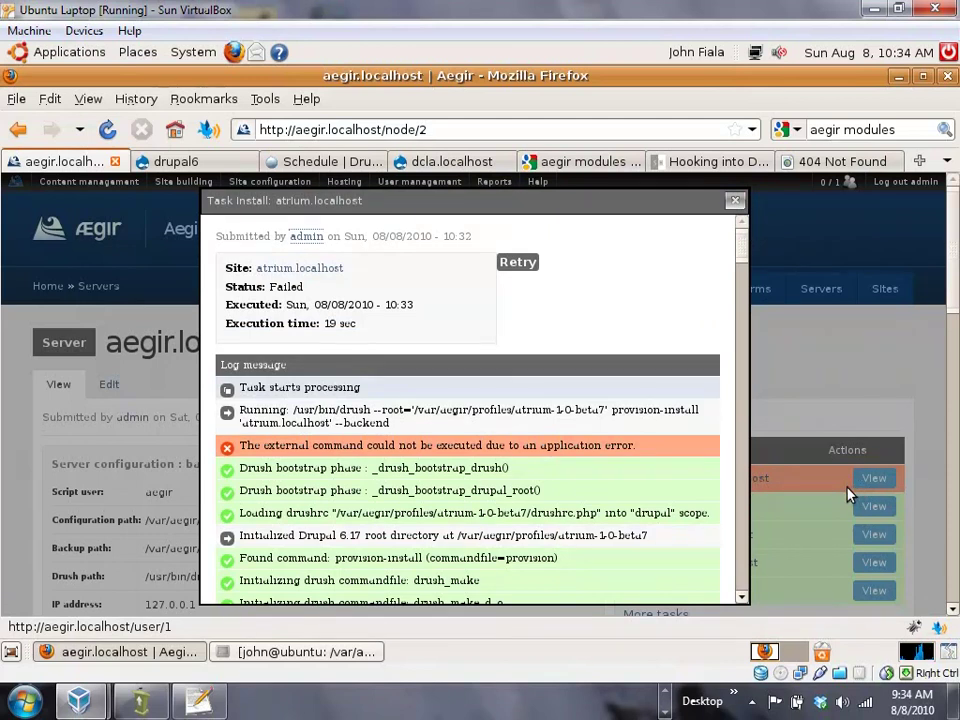
# Scroll the install log to the end to read the 33554432-byte memory exhausted error.
pyautogui.scroll(-8, 634, 443)
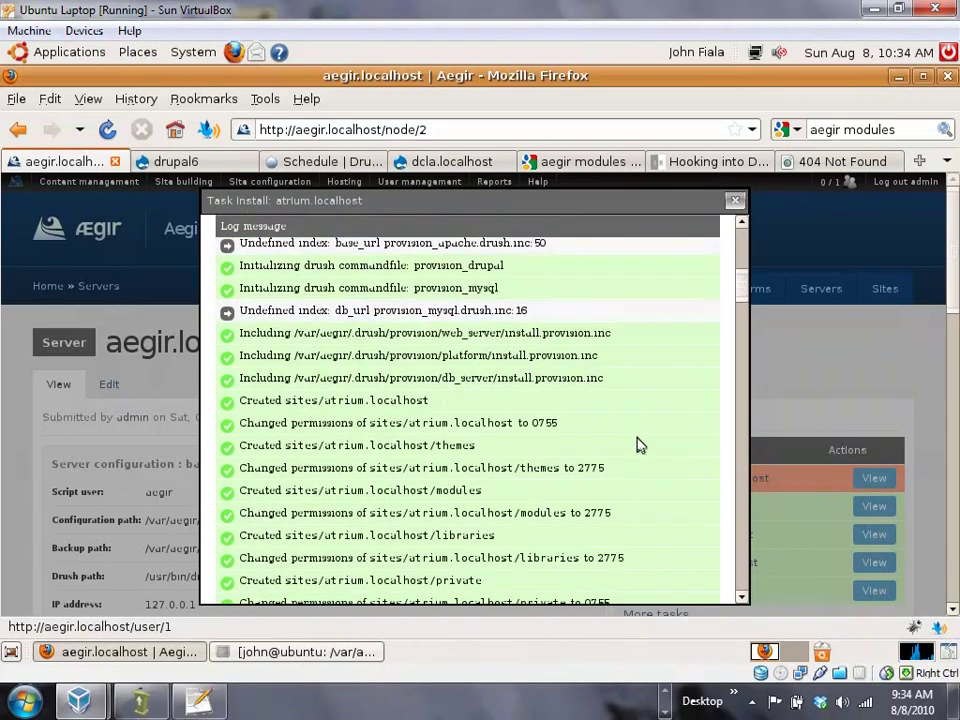
pyautogui.scroll(8, 640, 445)
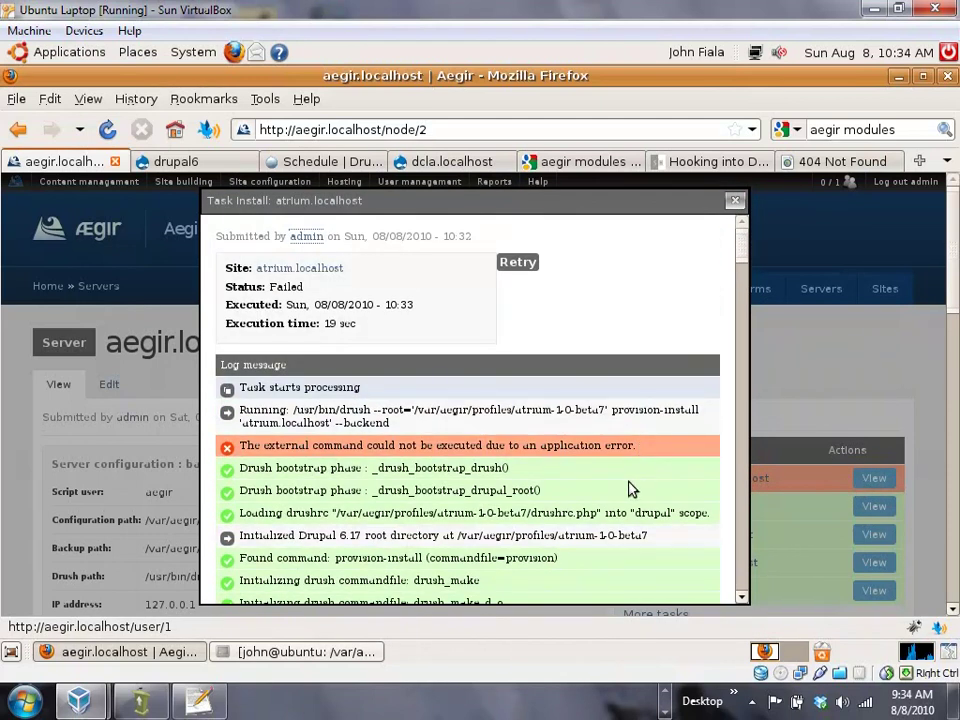
pyautogui.scroll(-15, 630, 495)
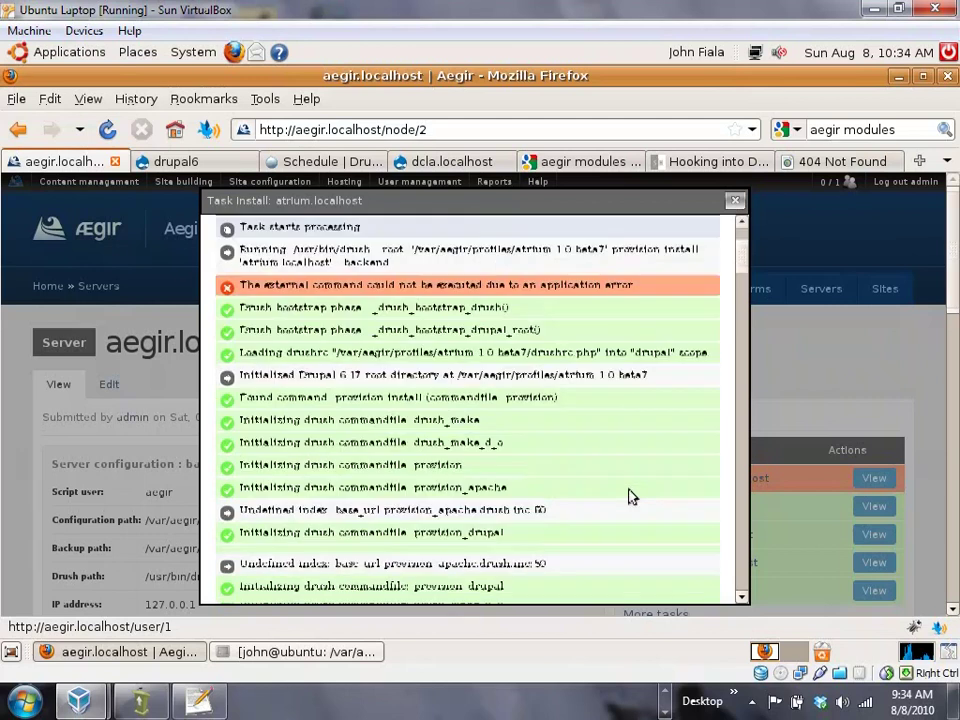
pyautogui.scroll(-15, 630, 500)
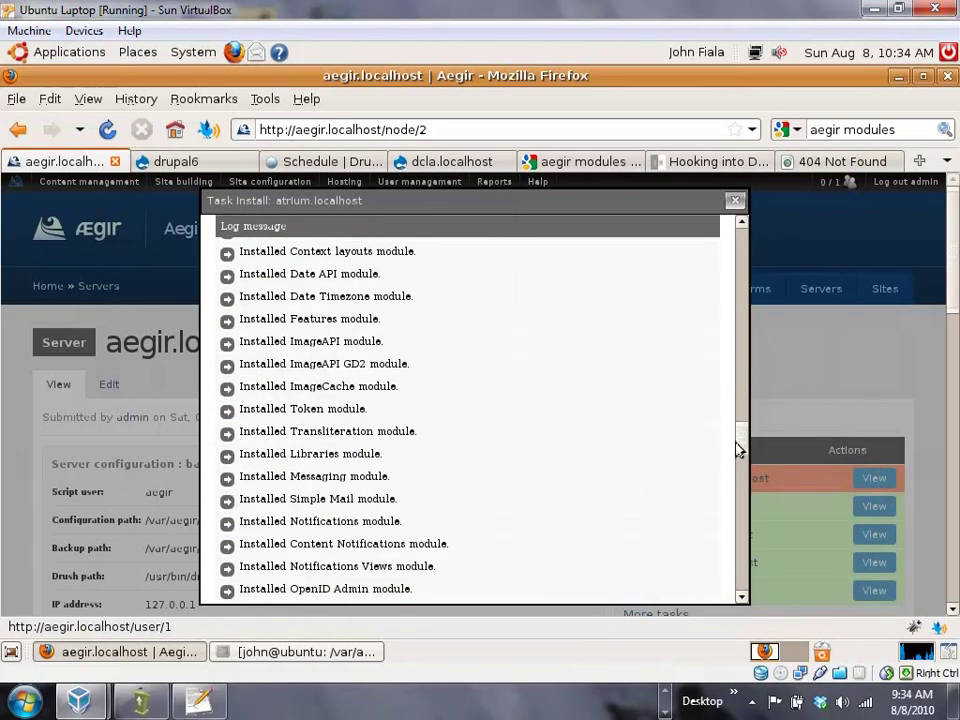
pyautogui.moveTo(739, 446); pyautogui.dragTo(726, 591)
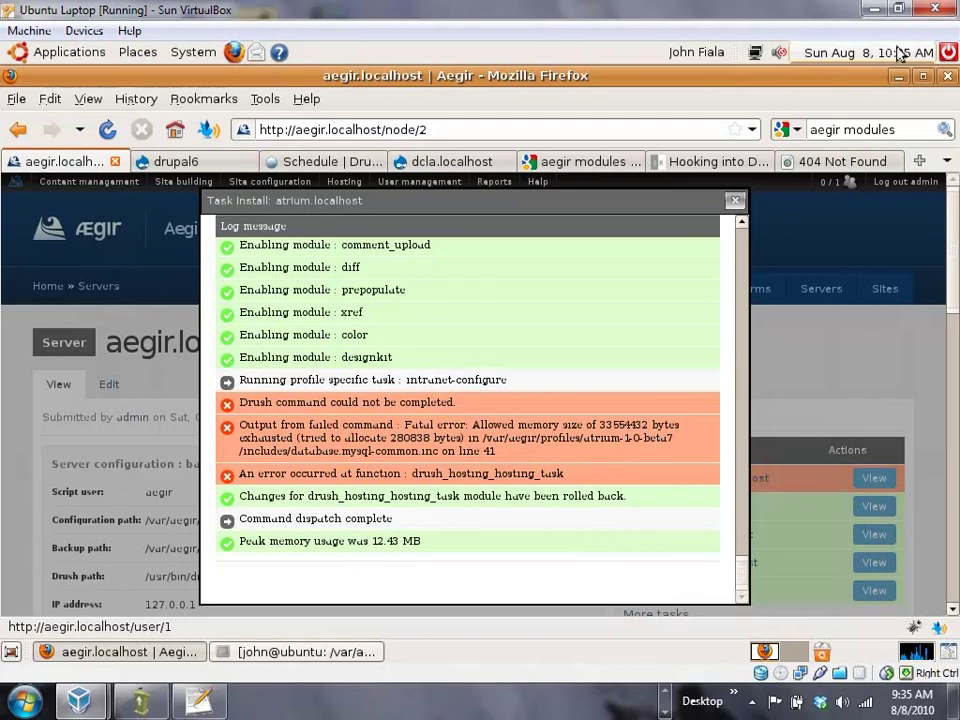
# Close the install log and move into /etc/php5/cli in the terminal, listing its files.
pyautogui.click(735, 200)
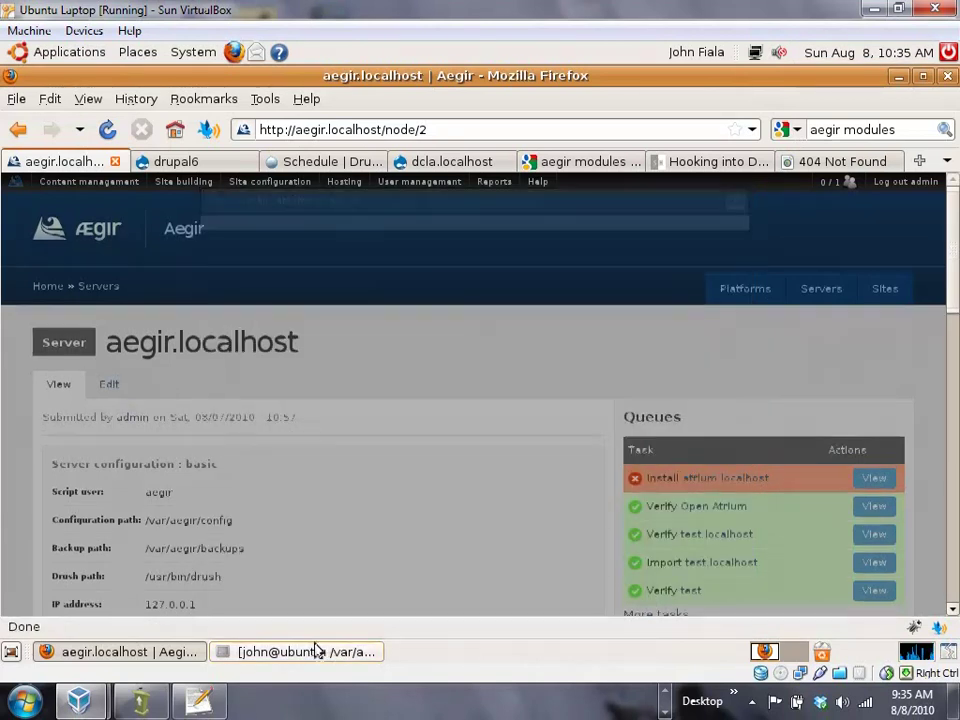
pyautogui.click(302, 652)
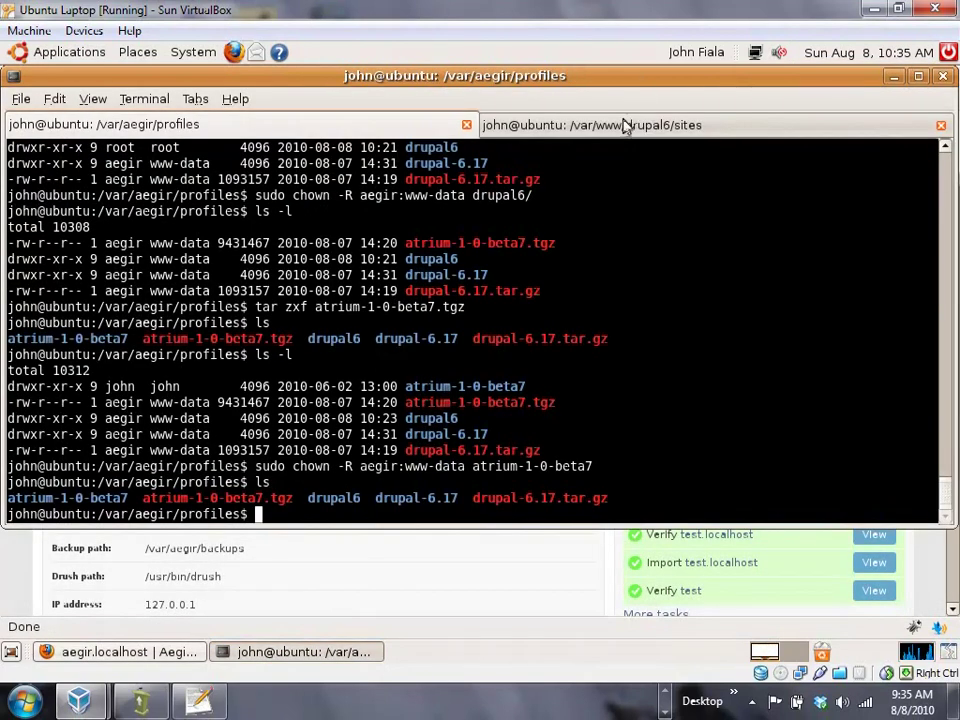
pyautogui.click(621, 130)
pyautogui.write('cd ')
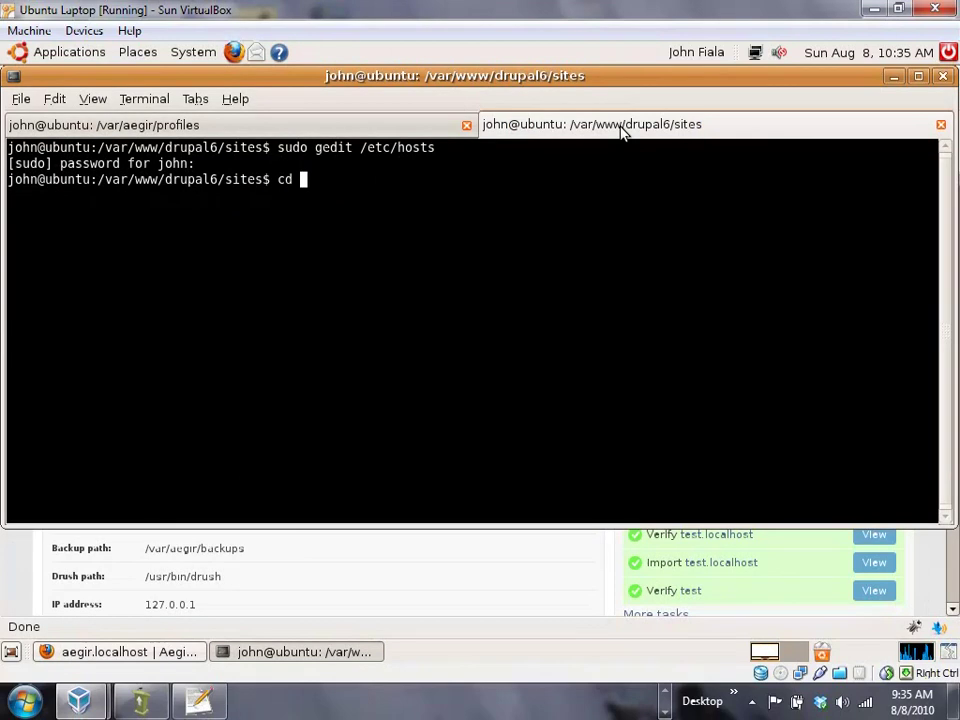
pyautogui.write('/etc/php5/')
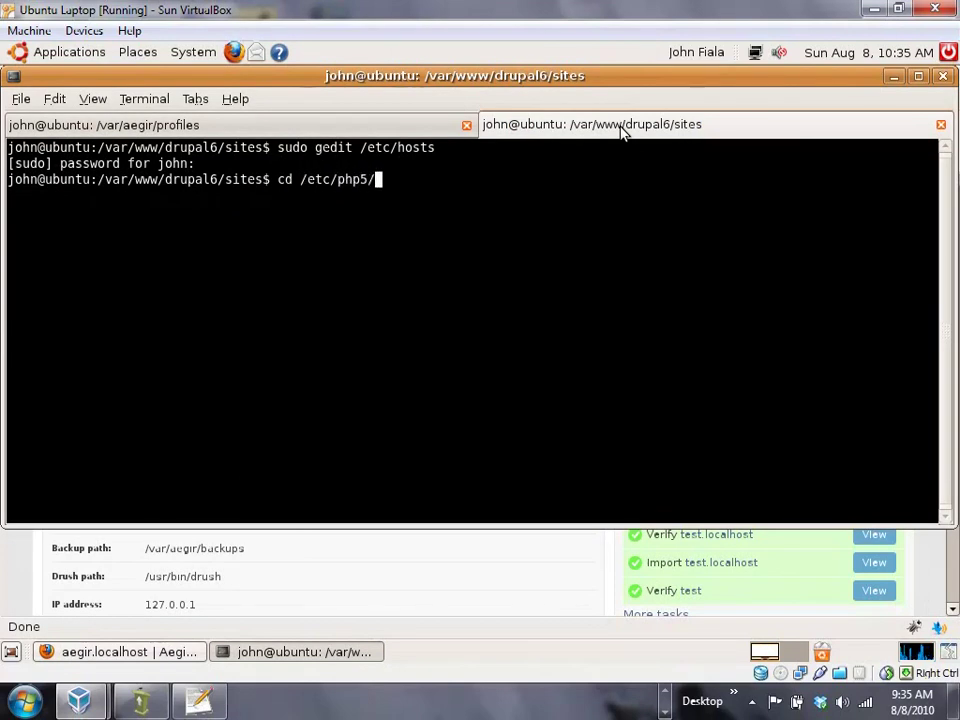
pyautogui.press('Return')
pyautogui.write('ls')
pyautogui.press('Return')
pyautogui.write('cd cli')
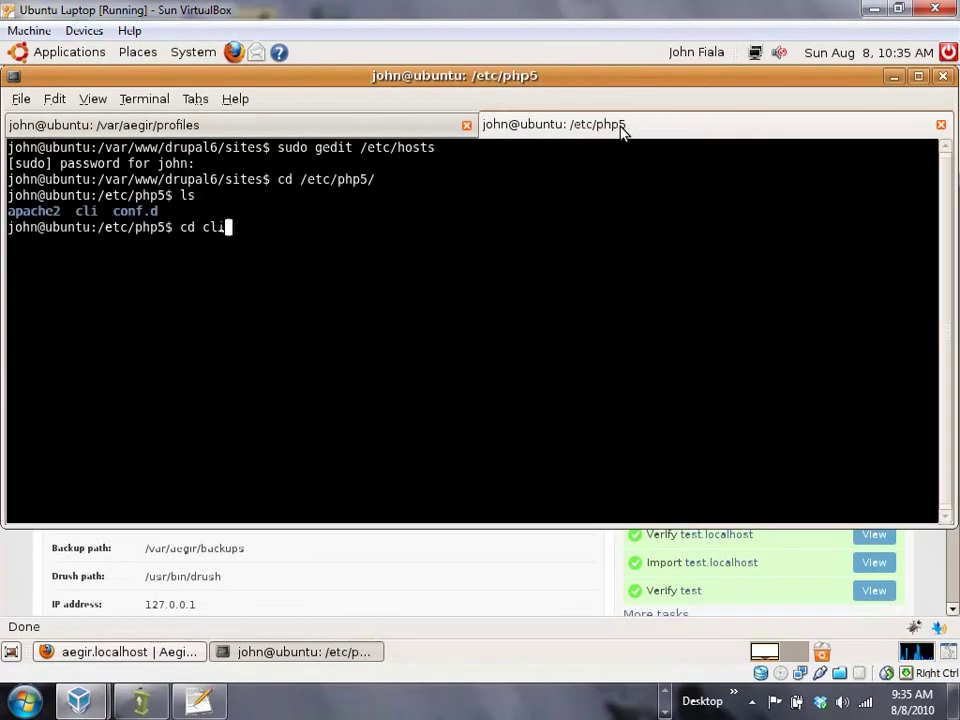
pyautogui.press('Return')
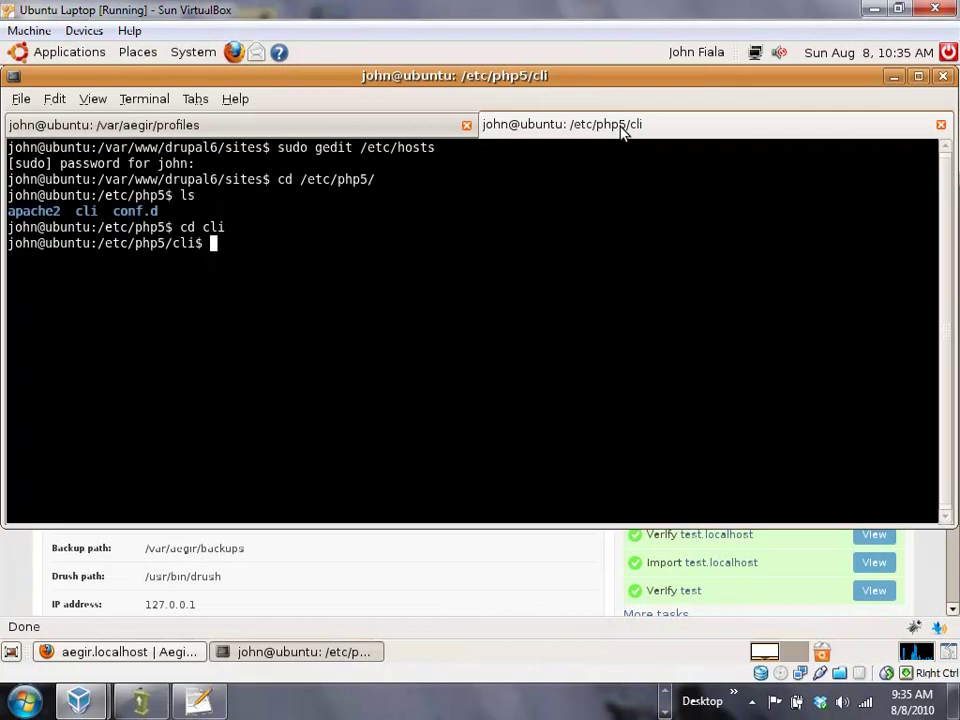
pyautogui.write('ls')
pyautogui.press('Return')
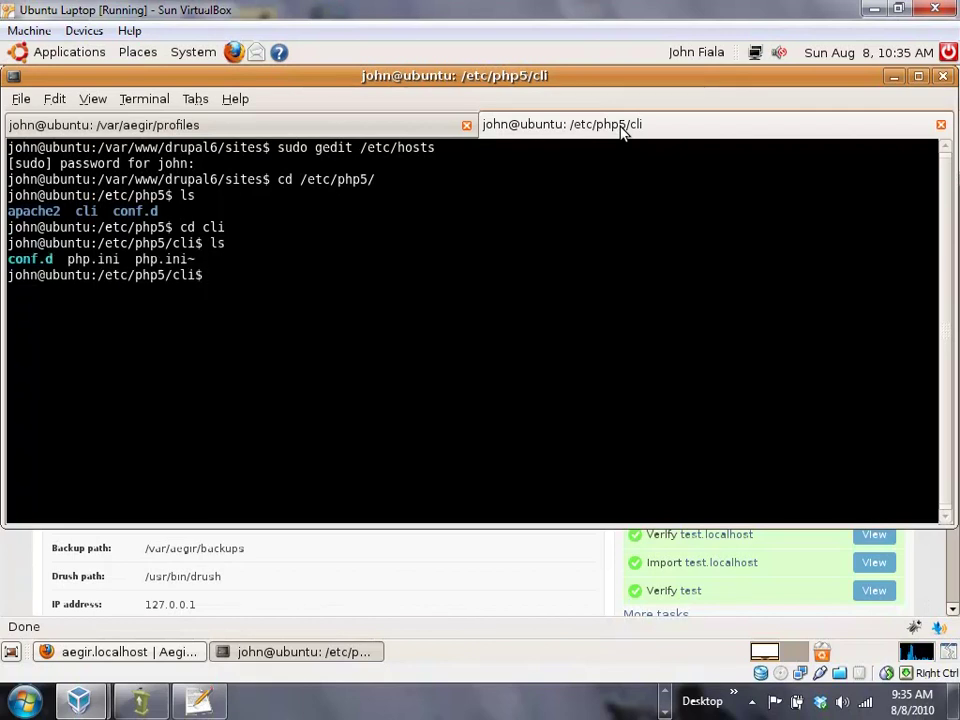
# Open php.ini in gedit, then reopen it with sudo gedit php.ini and enter the password.
pyautogui.write('gedit php.')
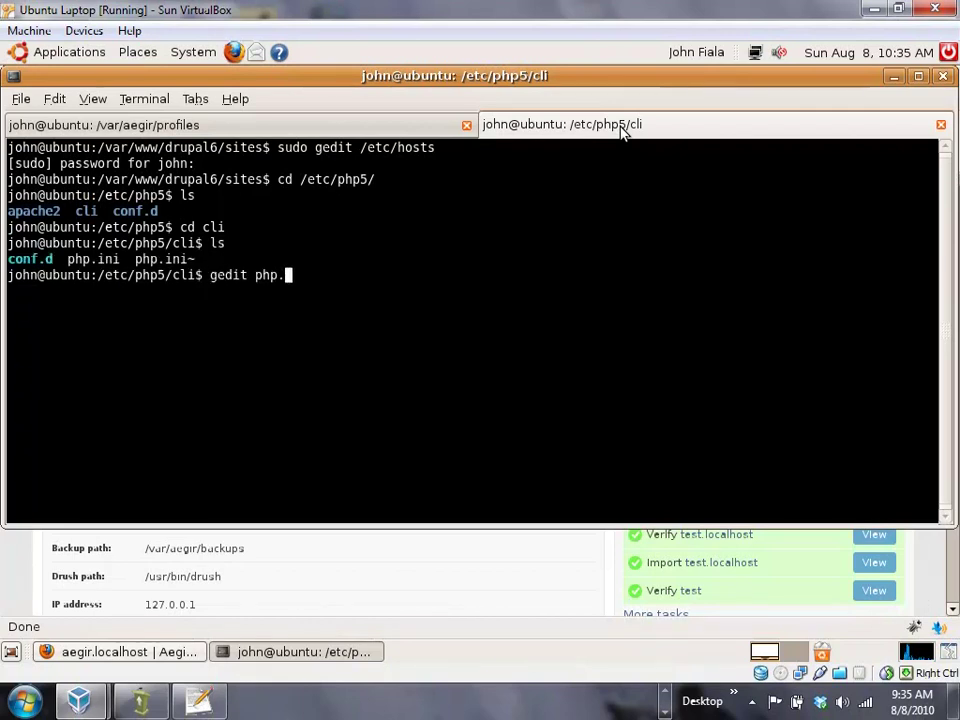
pyautogui.write('ini')
pyautogui.press('Return')
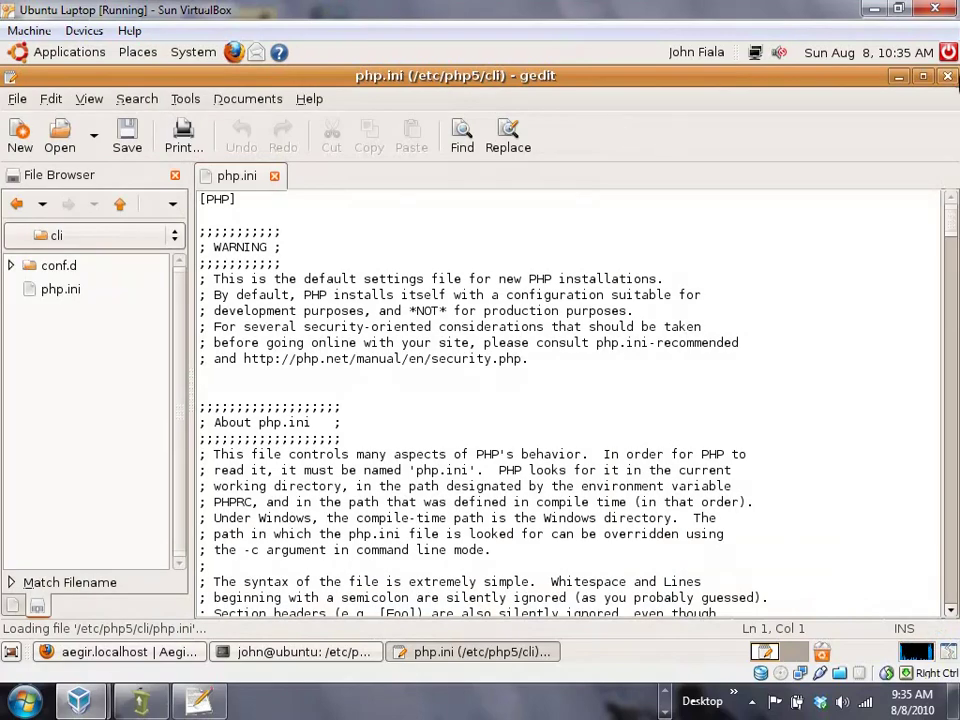
pyautogui.click(947, 76)
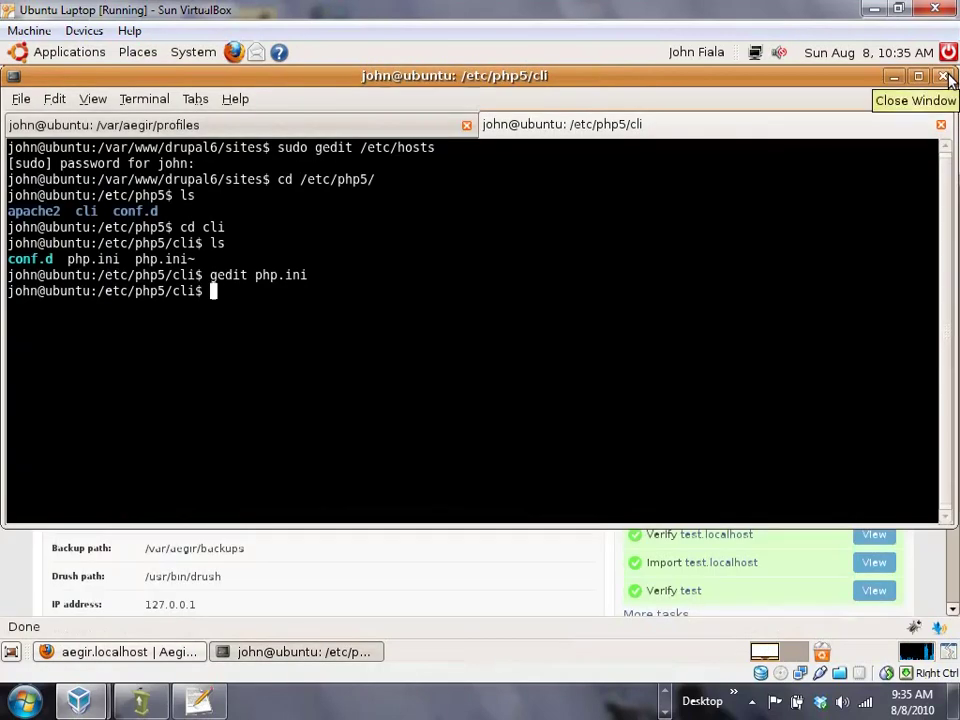
pyautogui.write('sudo gedit php.i')
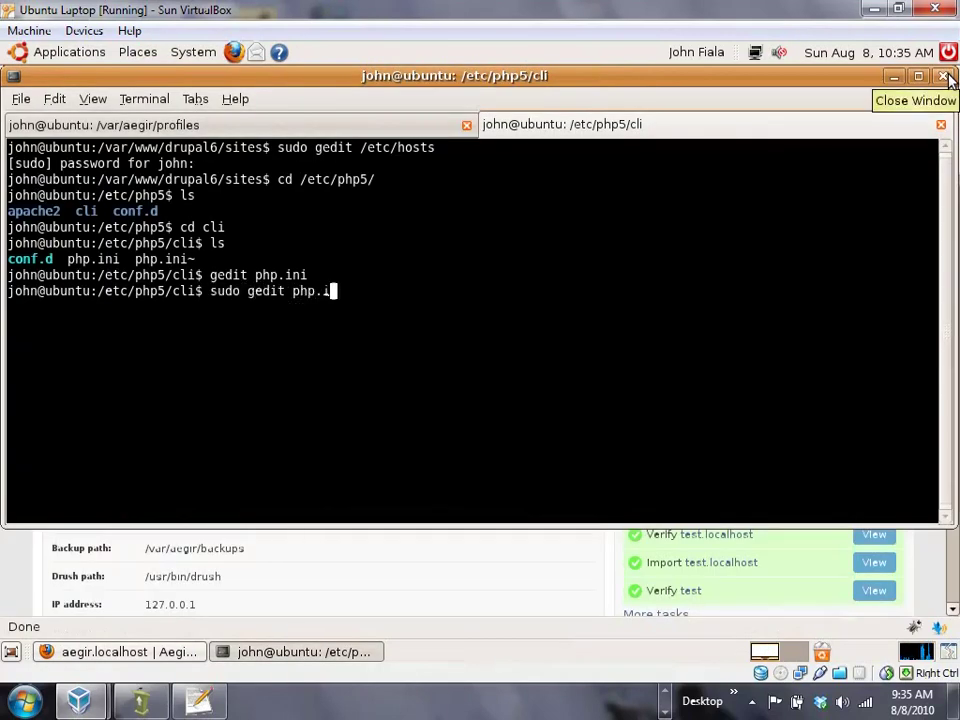
pyautogui.write('ni')
pyautogui.press('Return')
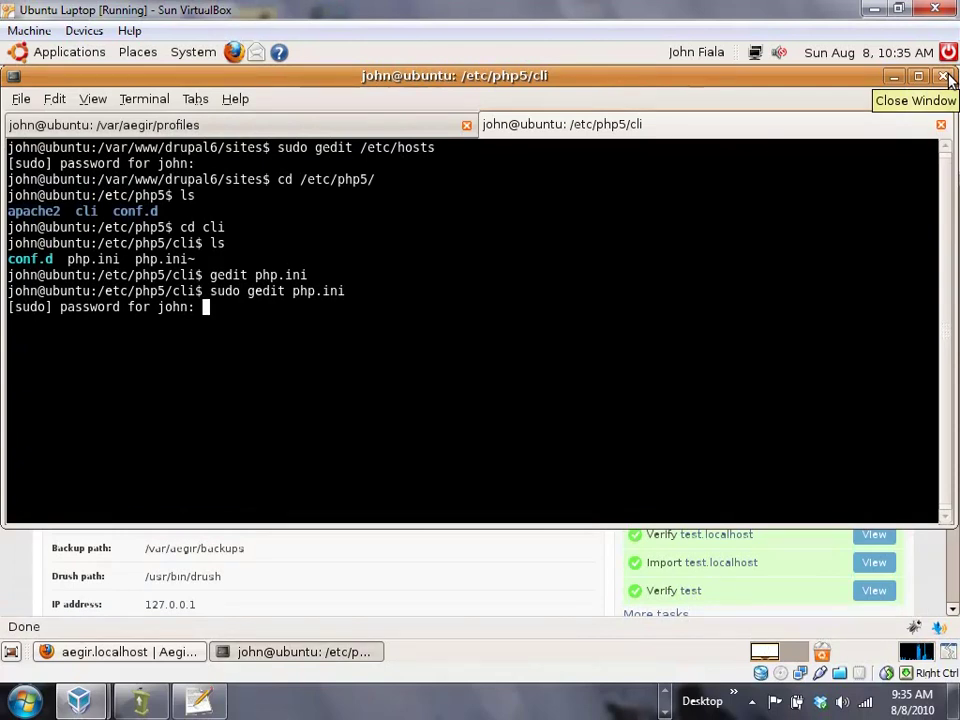
pyautogui.press('Return')
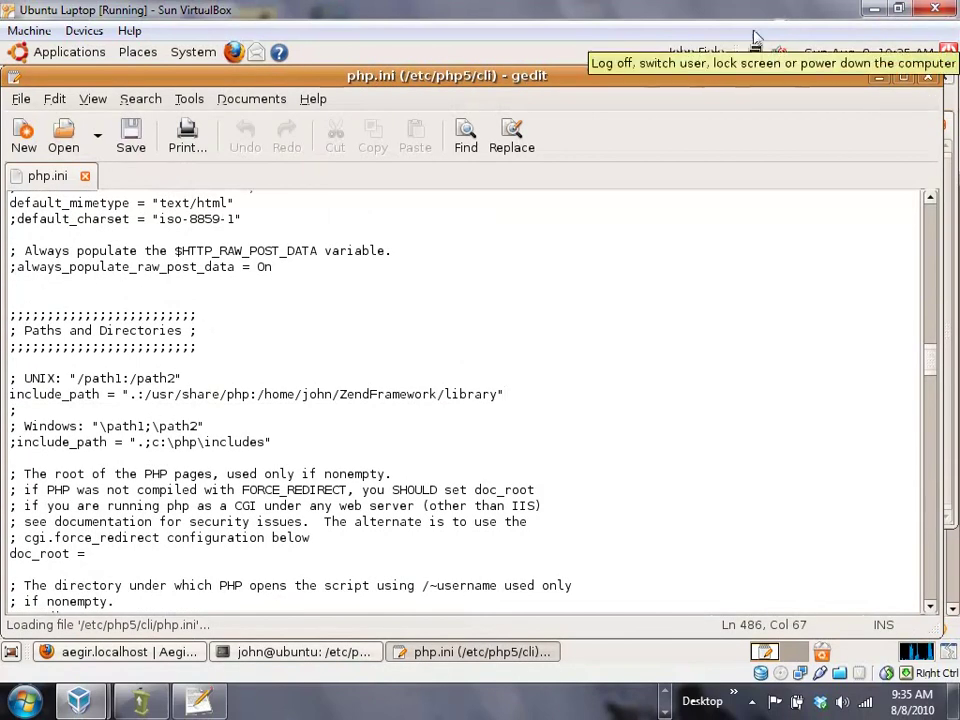
# Search php.ini for 'memory' to locate the memory_limit setting.
pyautogui.scroll(2, 406, 386)
pyautogui.click(469, 391)
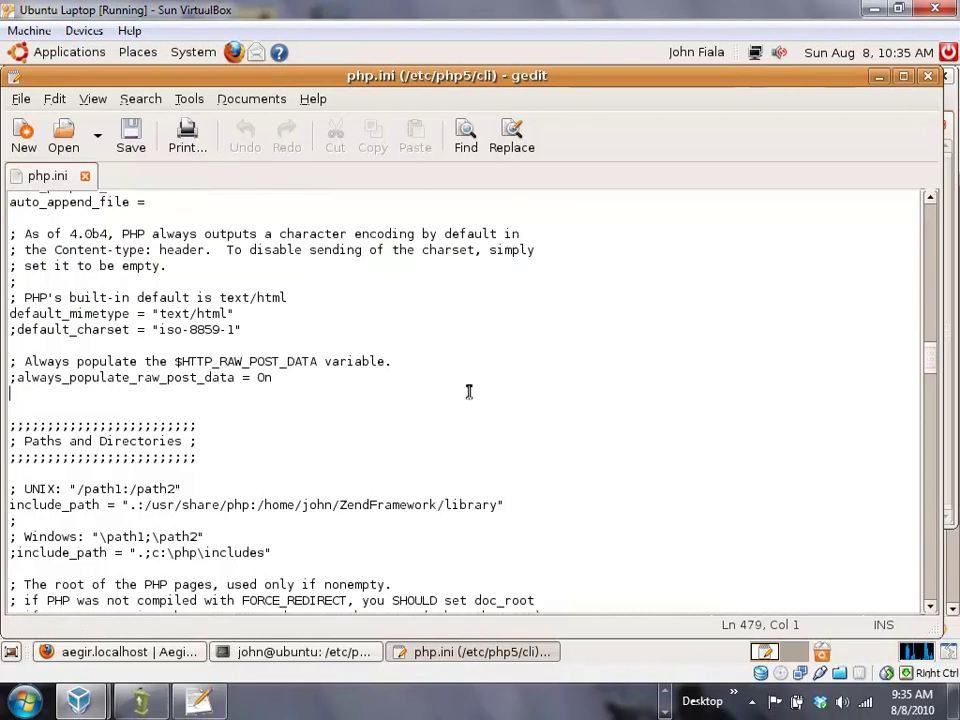
pyautogui.hotkey('ctrl', 'f')
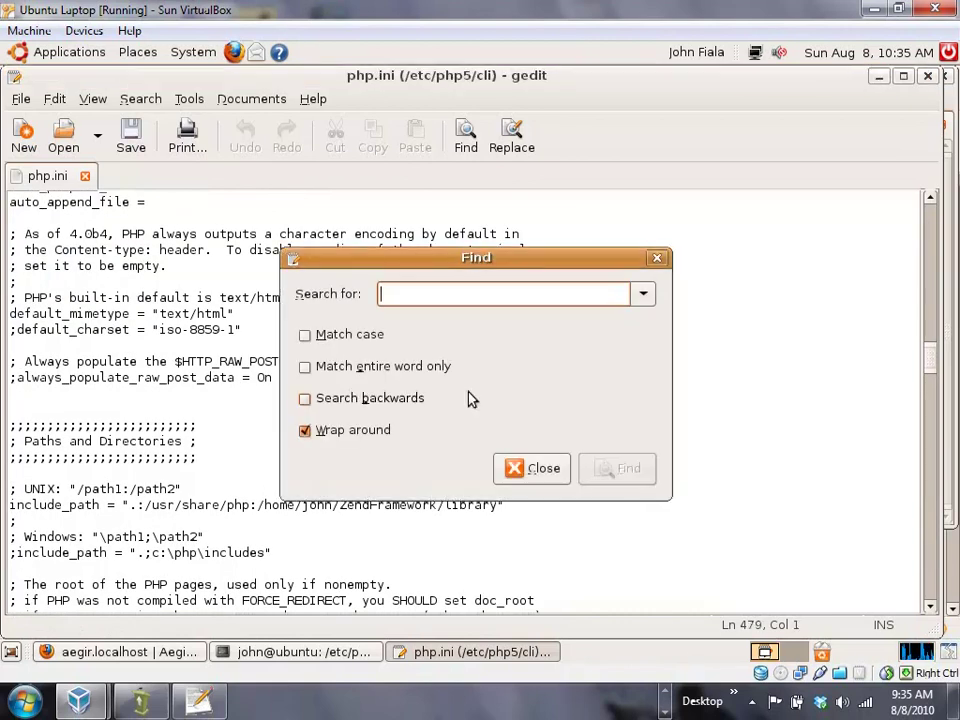
pyautogui.write('memory')
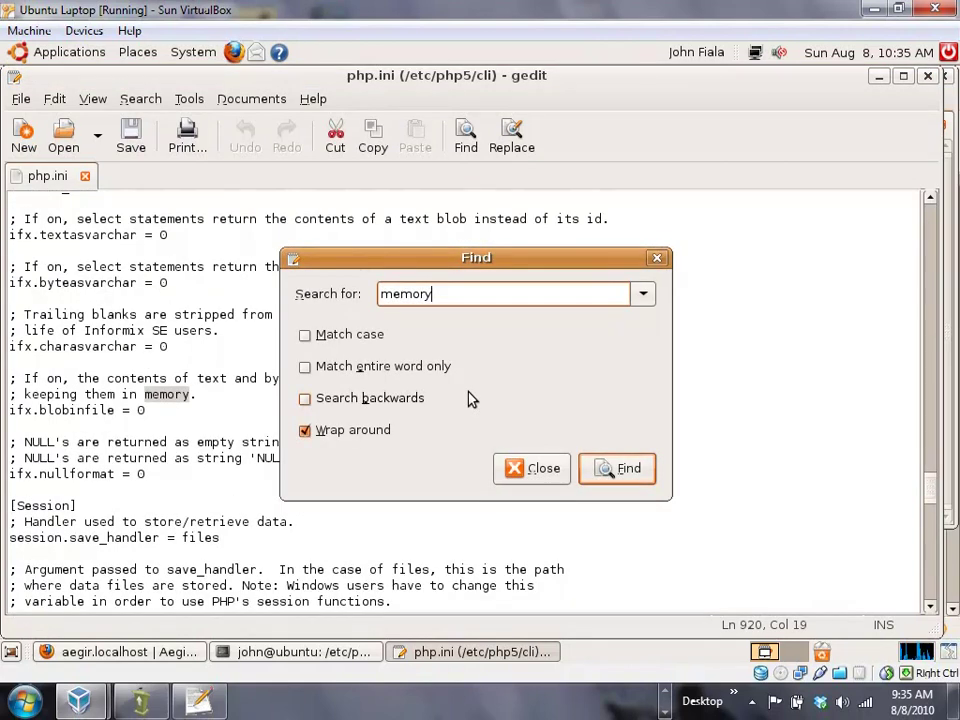
pyautogui.click(657, 258)
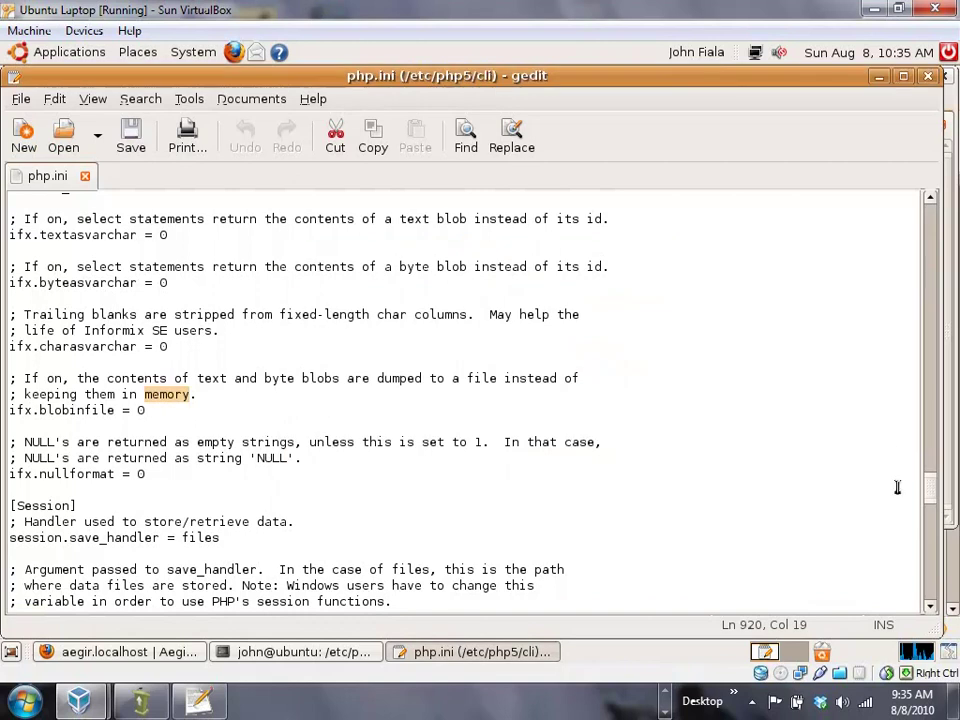
pyautogui.moveTo(935, 500); pyautogui.dragTo(935, 205)
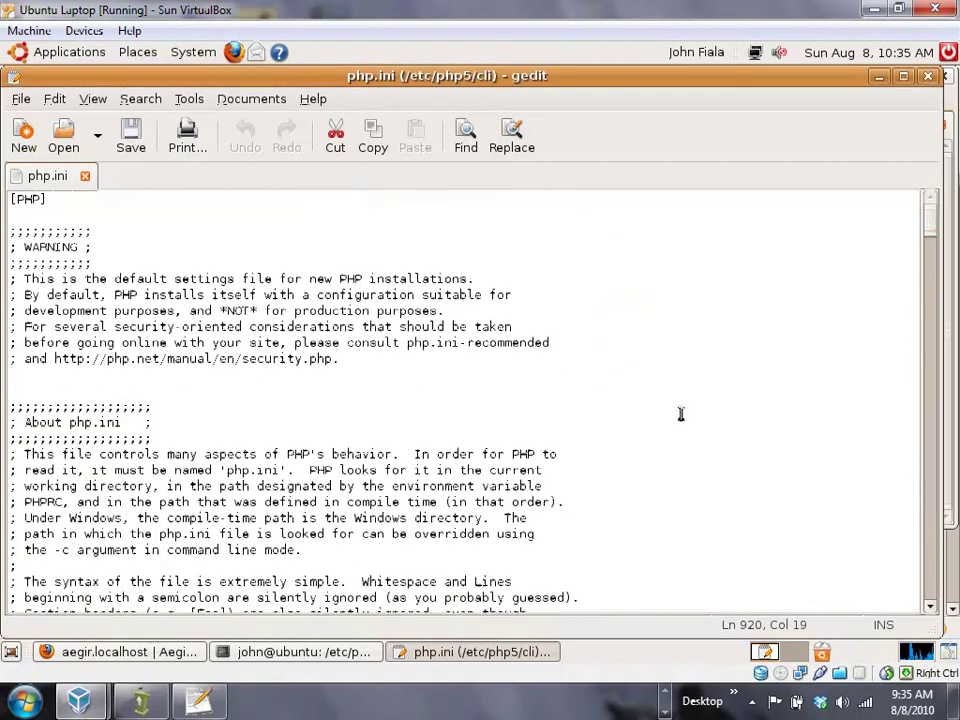
pyautogui.scroll(-5, 678, 423)
pyautogui.scroll(-20, 678, 423)
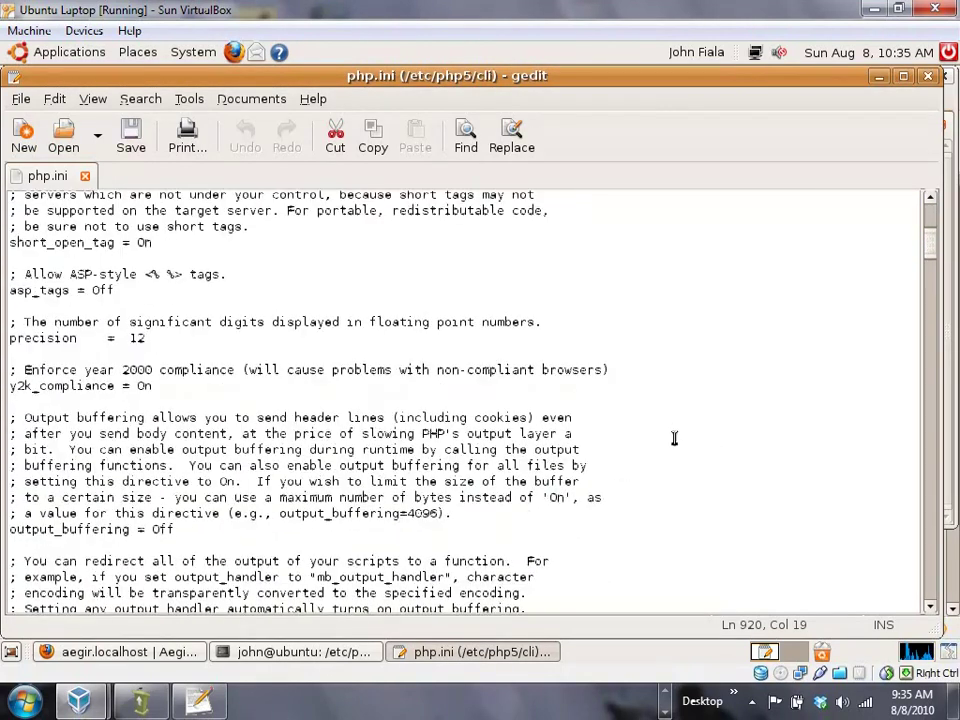
pyautogui.scroll(-20, 674, 440)
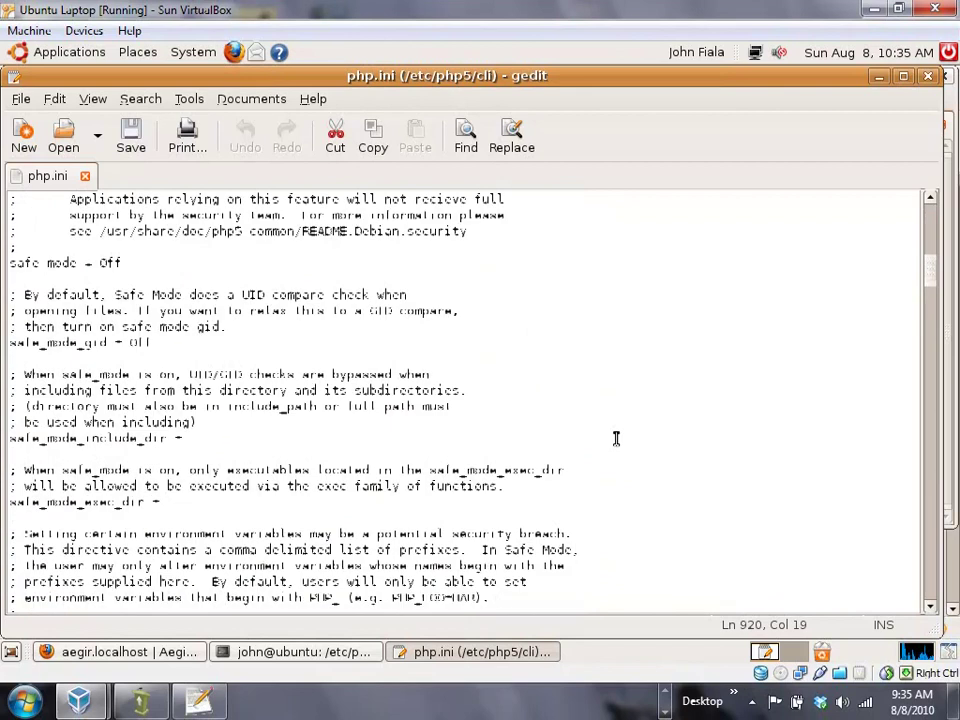
pyautogui.scroll(-20, 615, 442)
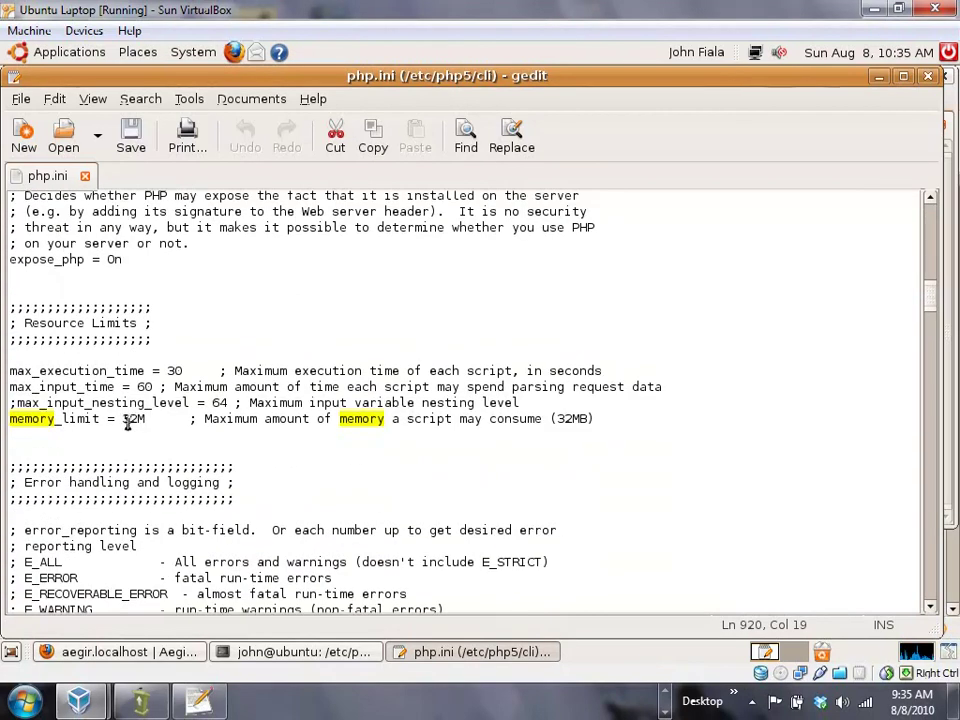
# Change memory_limit to 256M and max_execution_time to 60, then save and close gedit.
pyautogui.click(132, 420)
pyautogui.press('Right')
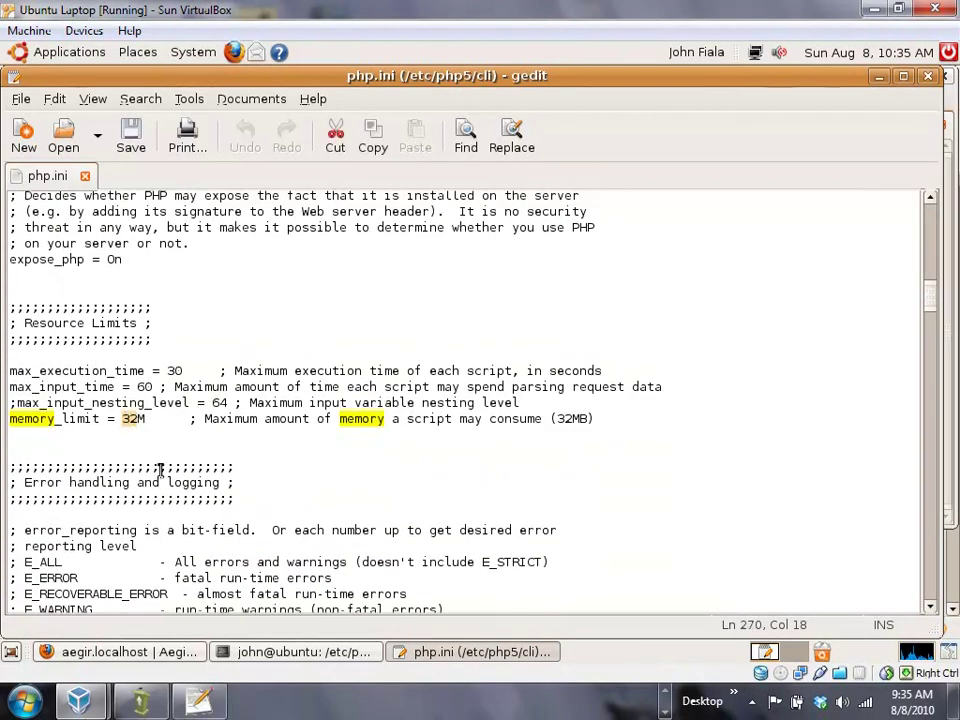
pyautogui.write('256')
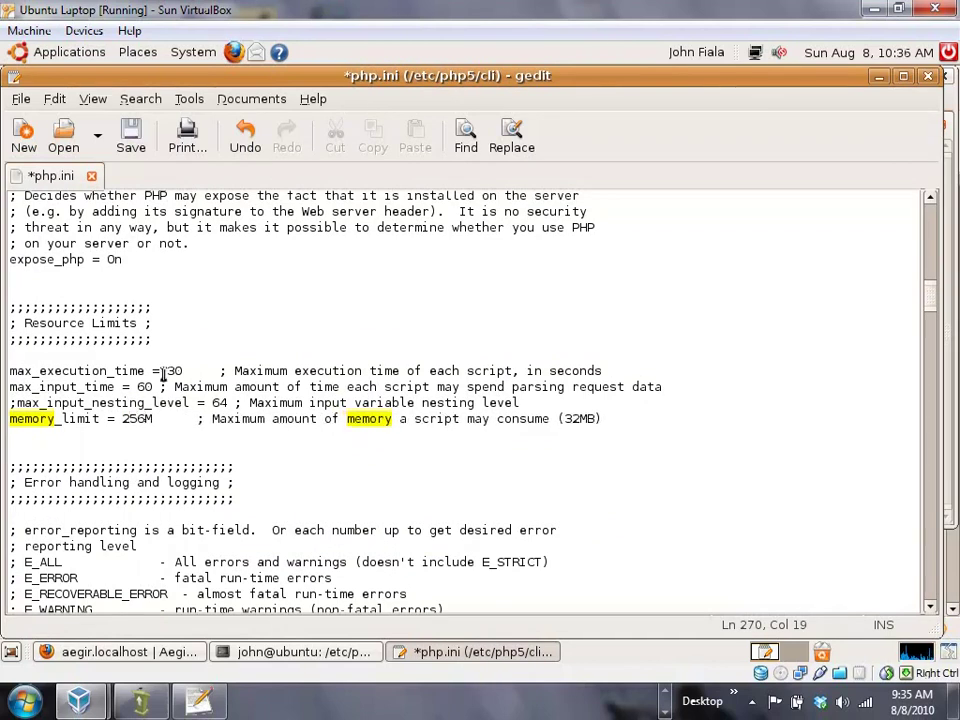
pyautogui.moveTo(164, 371); pyautogui.dragTo(172, 372)
pyautogui.write('6')
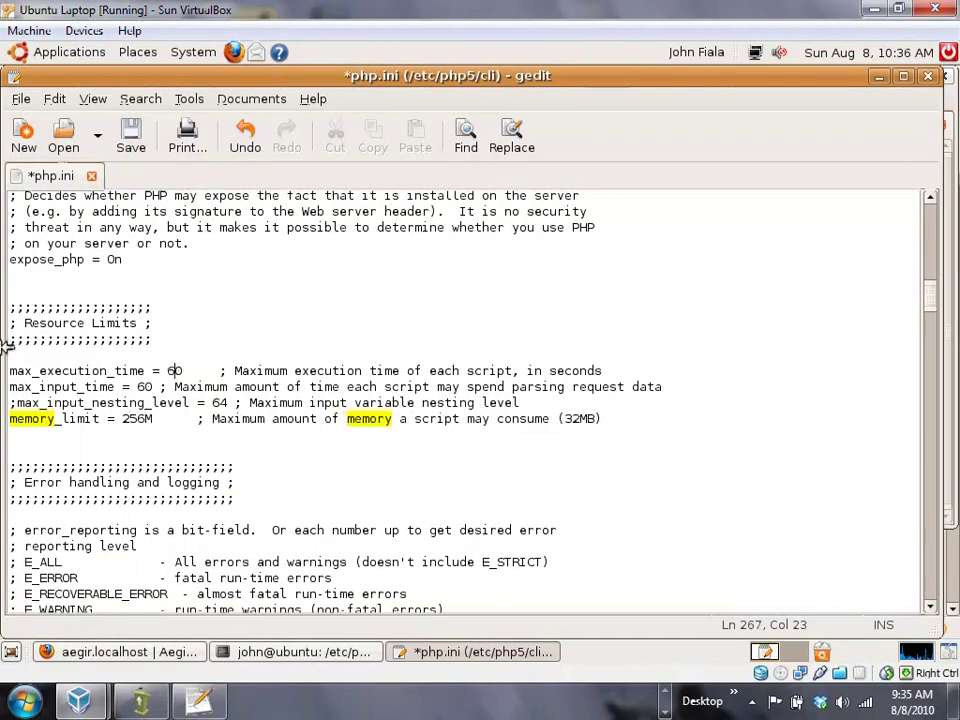
pyautogui.click(131, 137)
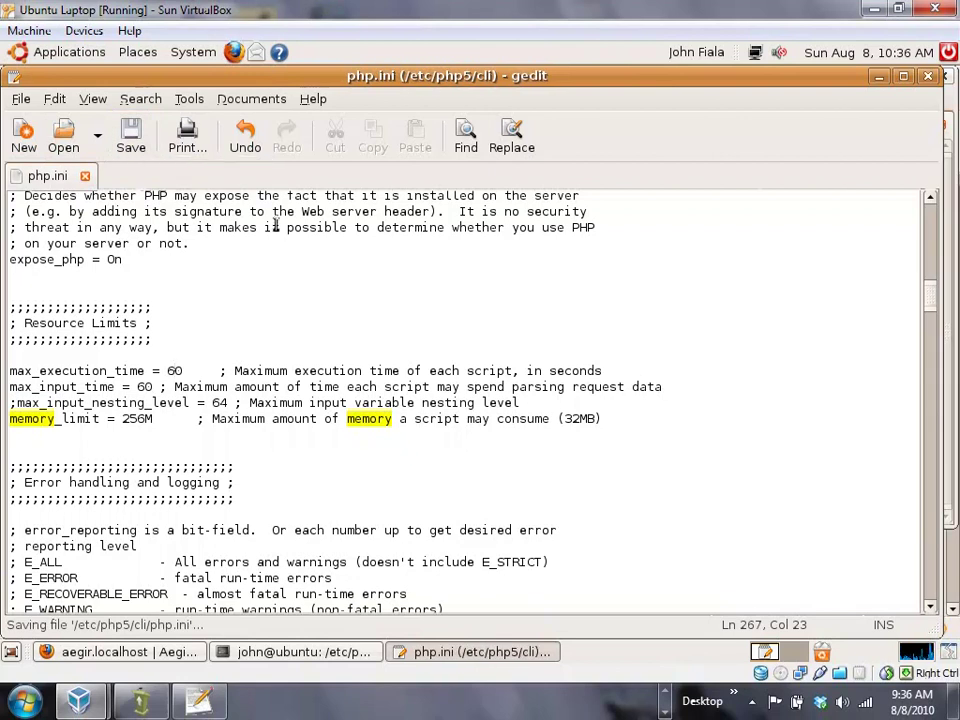
pyautogui.click(929, 77)
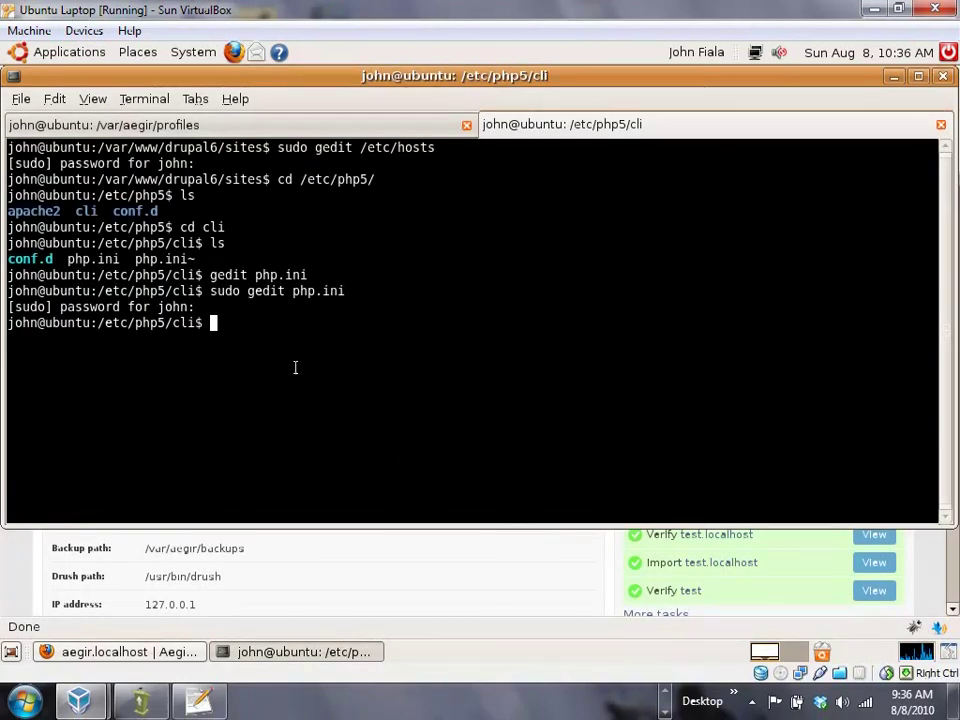
# Retry the failed Install atrium.localhost task from its details popup in Aegir.
pyautogui.click(500, 580)
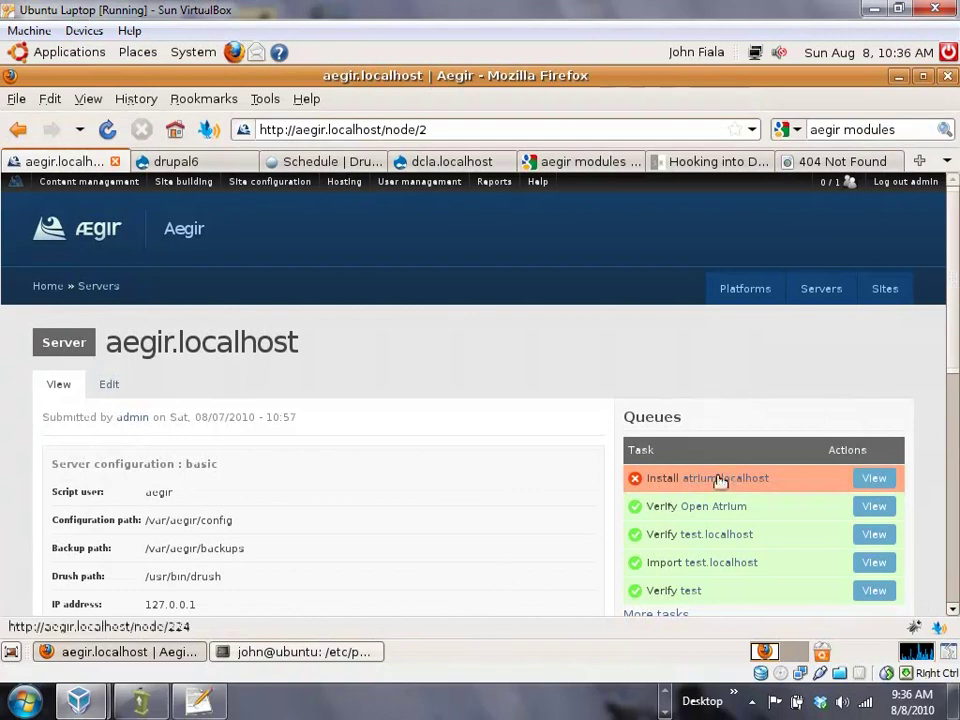
pyautogui.click(879, 484)
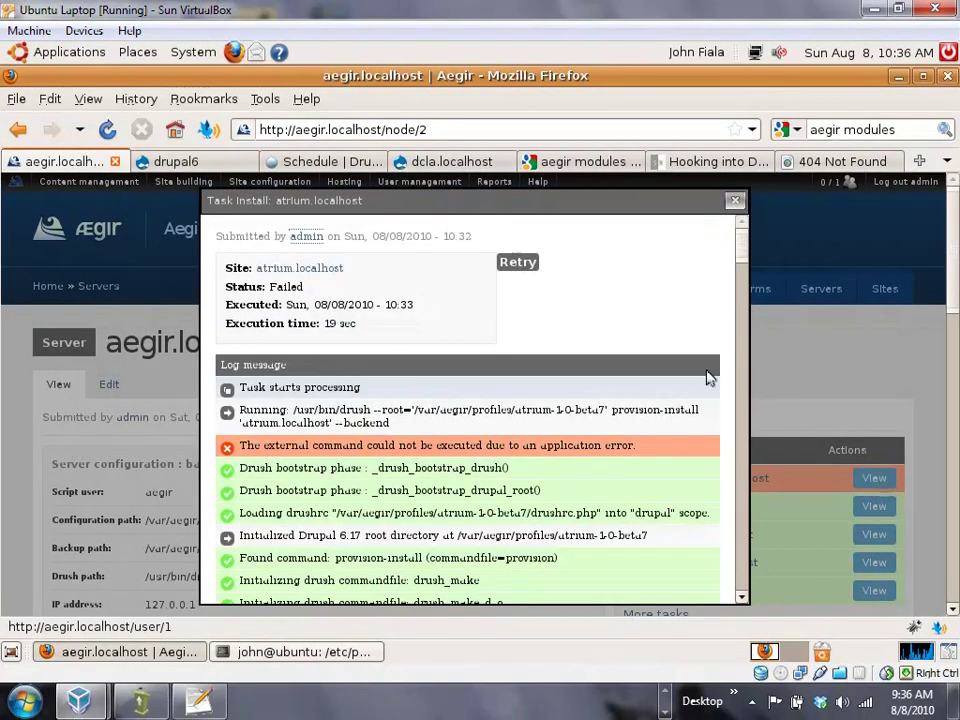
pyautogui.click(518, 263)
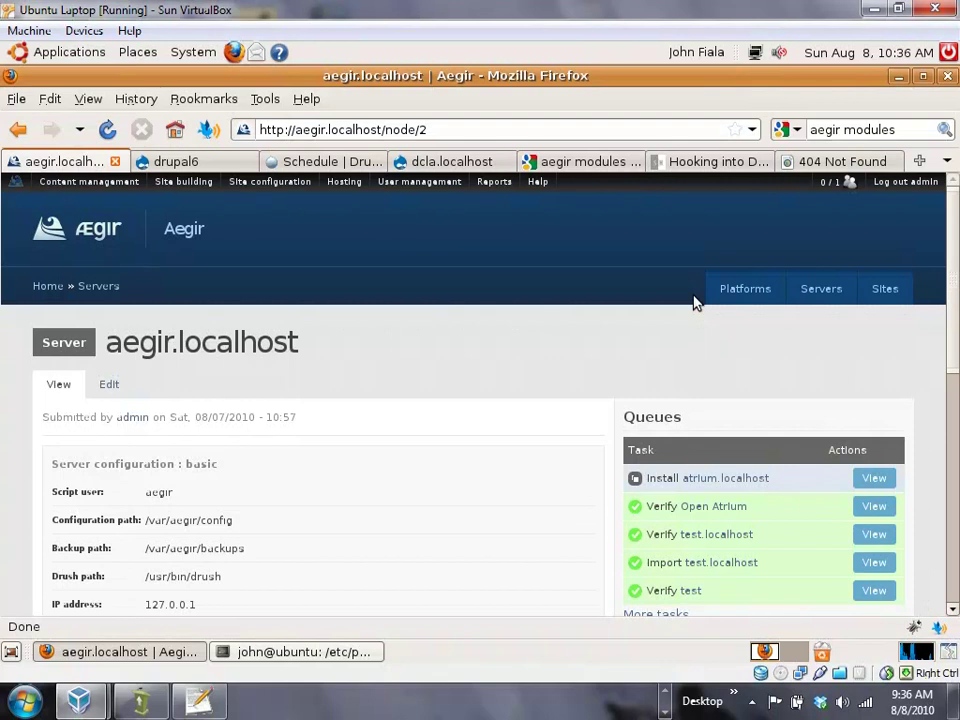
# Inspect the View button's td.hosting-actions markup in Firebug, then close the inspector.
pyautogui.rightClick(868, 483)
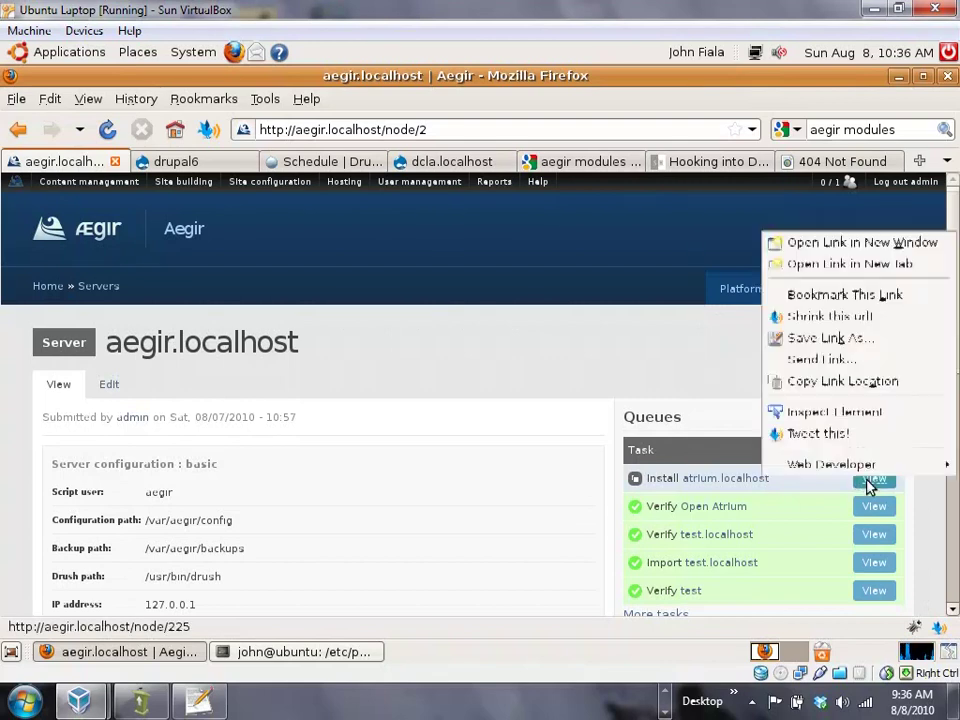
pyautogui.click(814, 411)
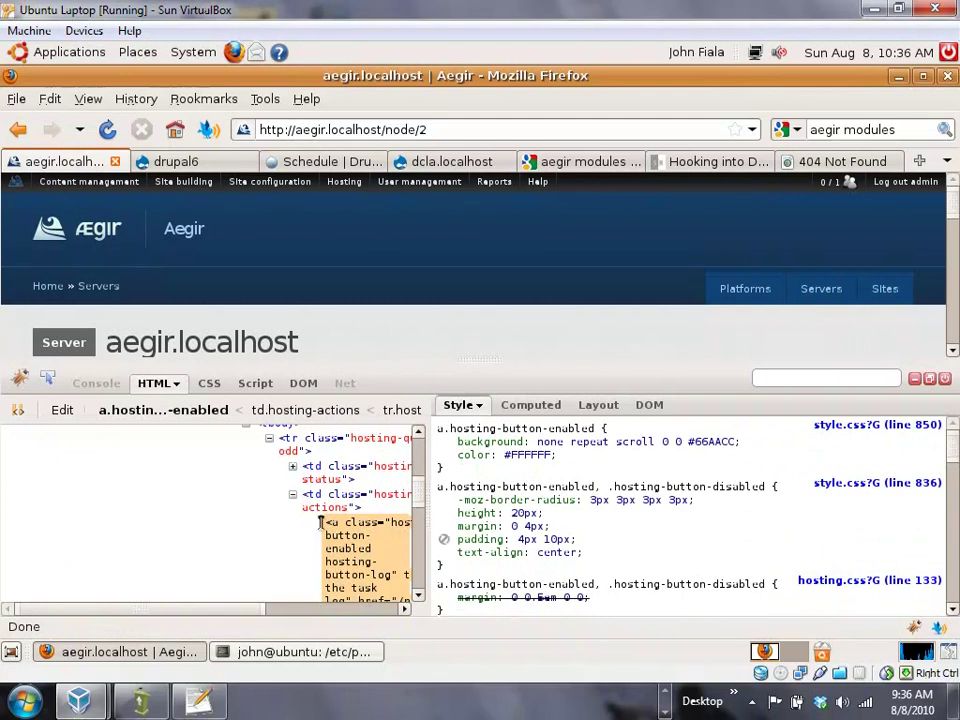
pyautogui.click(317, 500)
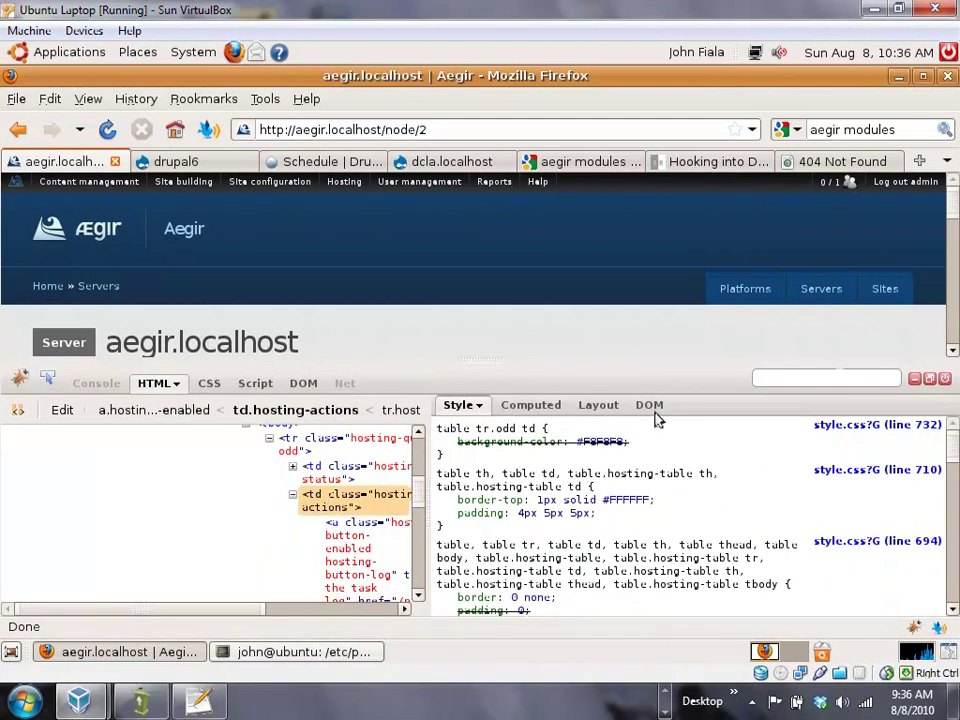
pyautogui.click(916, 379)
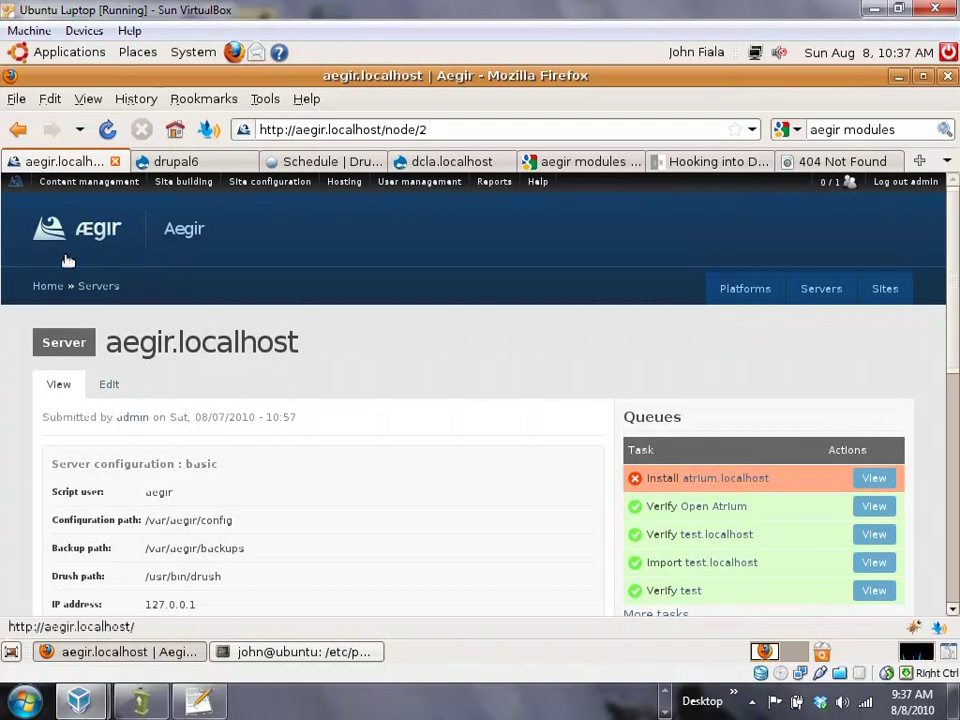
# Confirm the atrium.localhost install shows Failed, then return to the 'Drush Fix' slide in Impress.
pyautogui.click(874, 480)
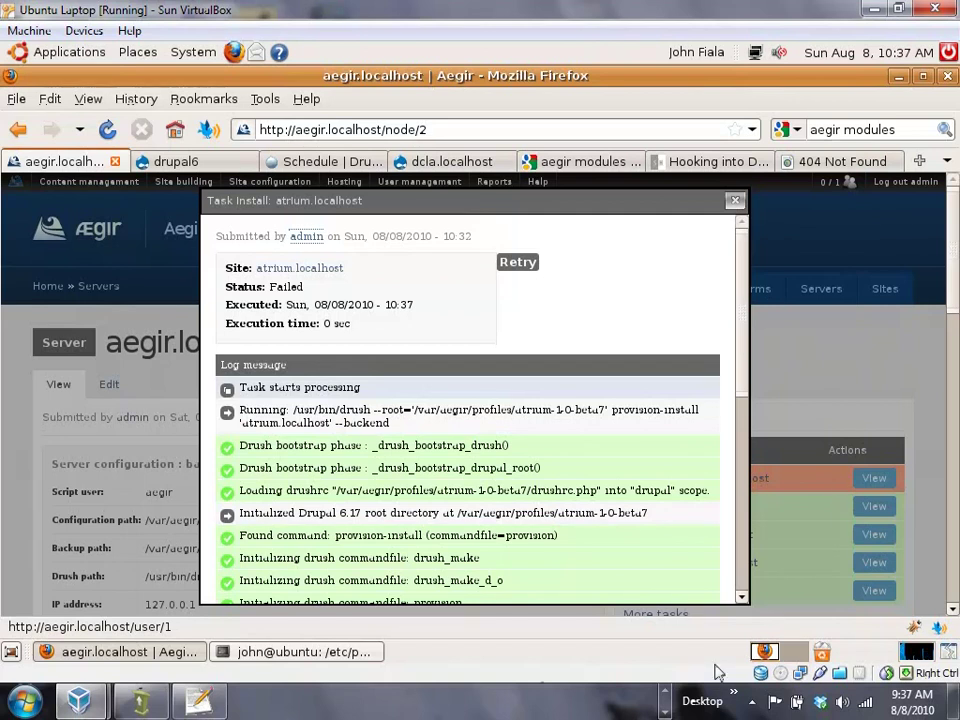
pyautogui.click(665, 703)
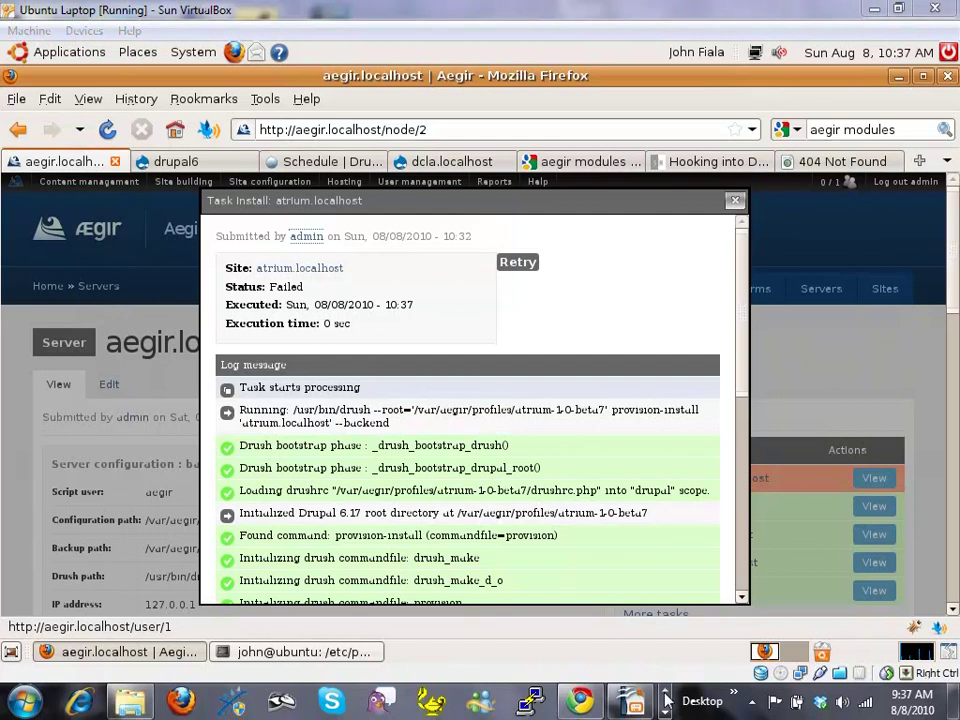
pyautogui.hotkey('alt', 'Tab')
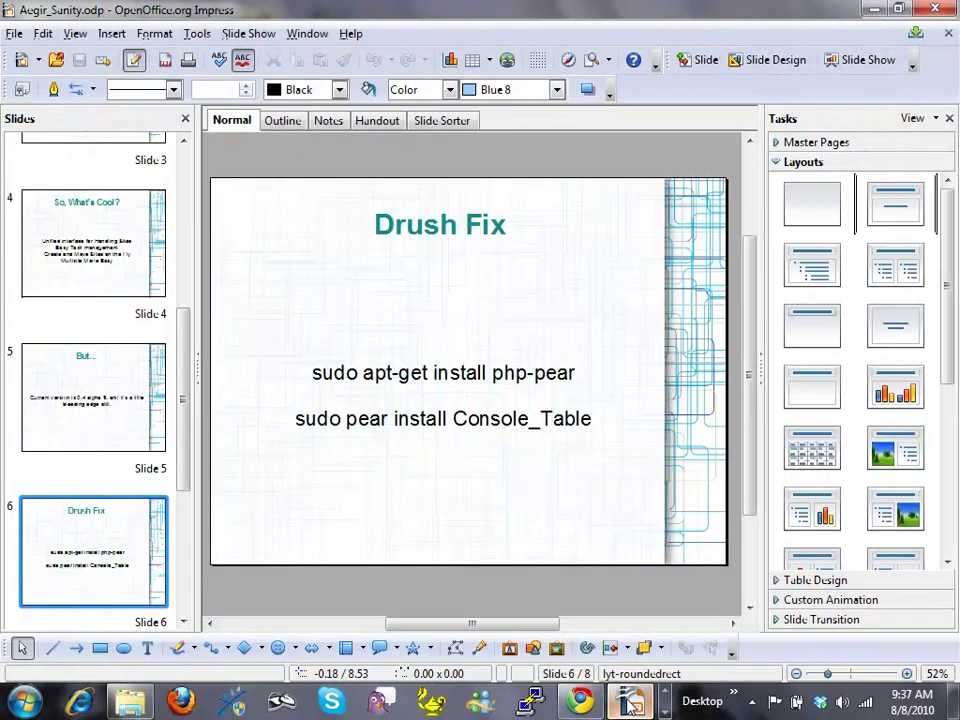
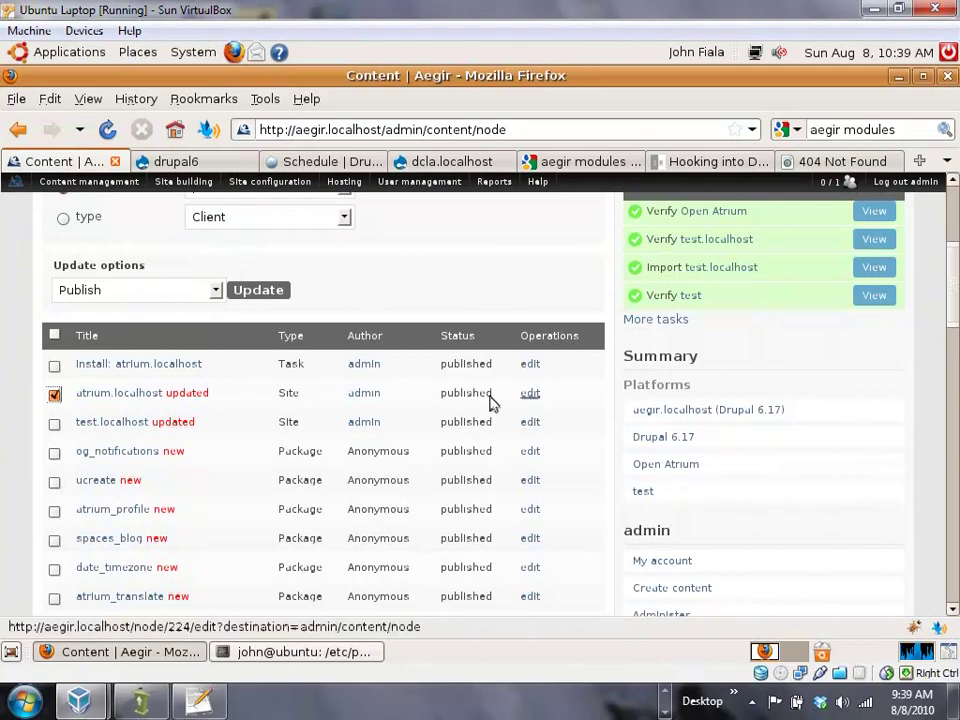
# Bulk-delete the checked atrium.localhost site and its failed install task, confirming Delete all.
pyautogui.click(160, 291)
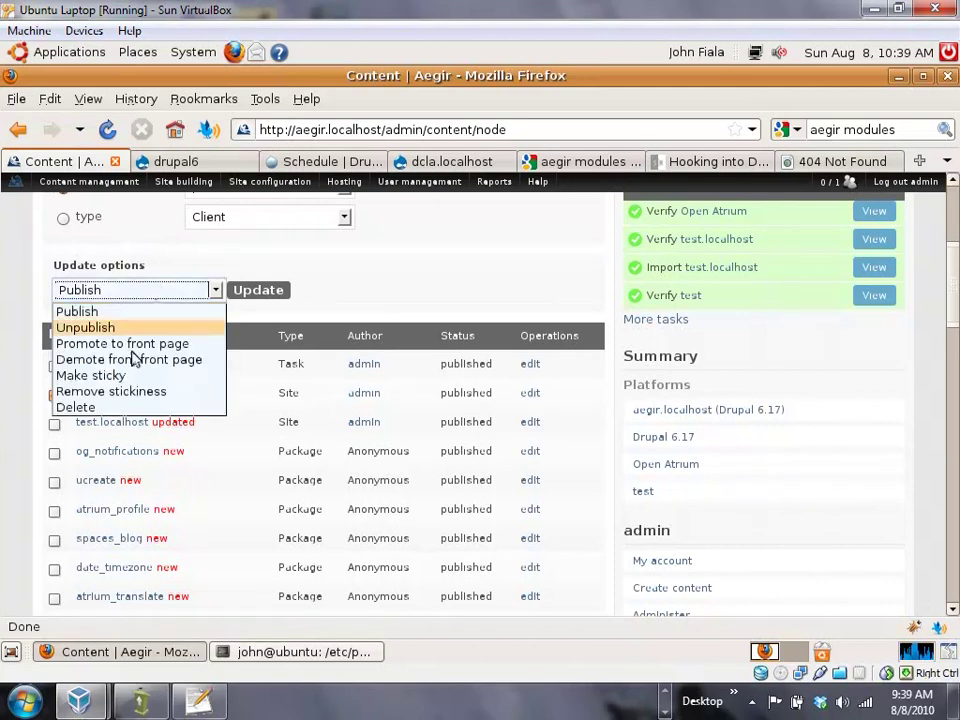
pyautogui.click(84, 407)
pyautogui.click(250, 295)
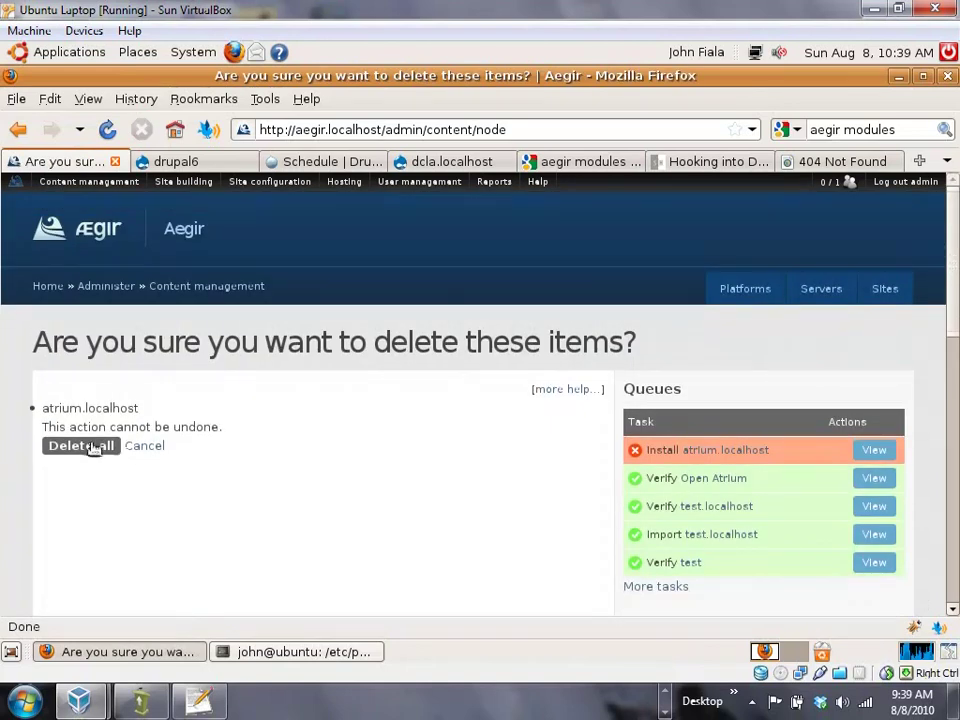
pyautogui.click(86, 447)
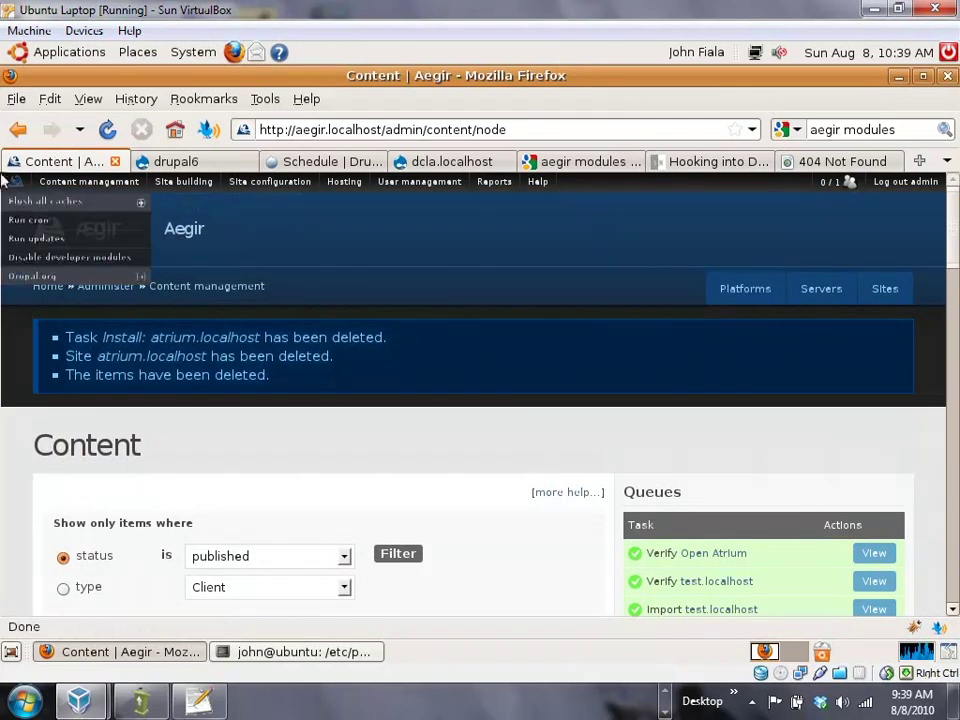
# Begin a new site with aegir.localhost as the domain on the aegir.localhost platform.
pyautogui.moveTo(80, 245)
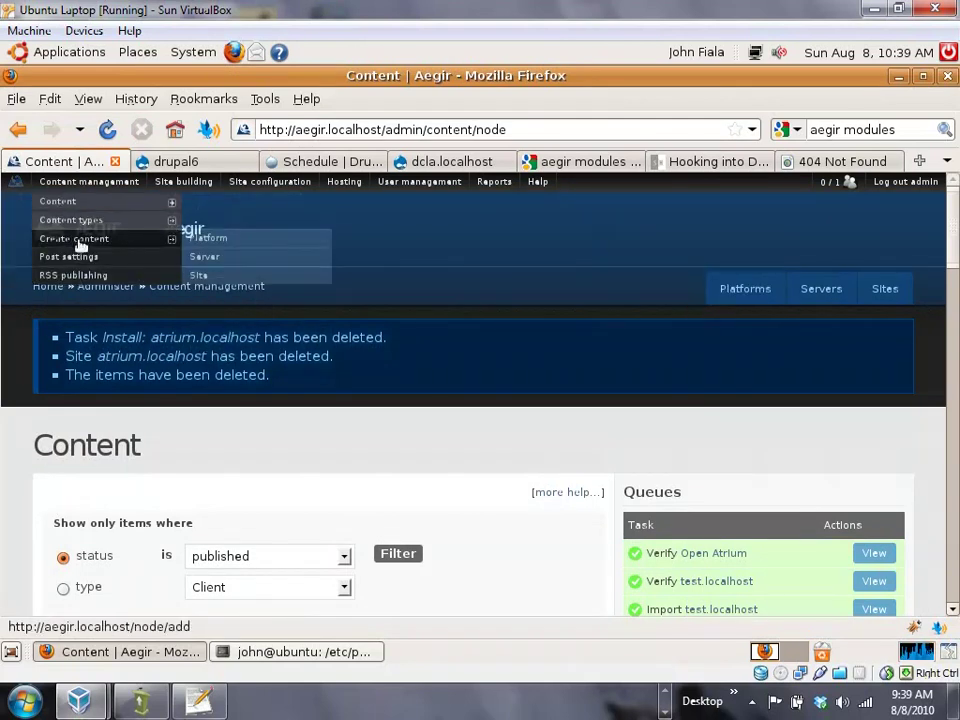
pyautogui.click(226, 278)
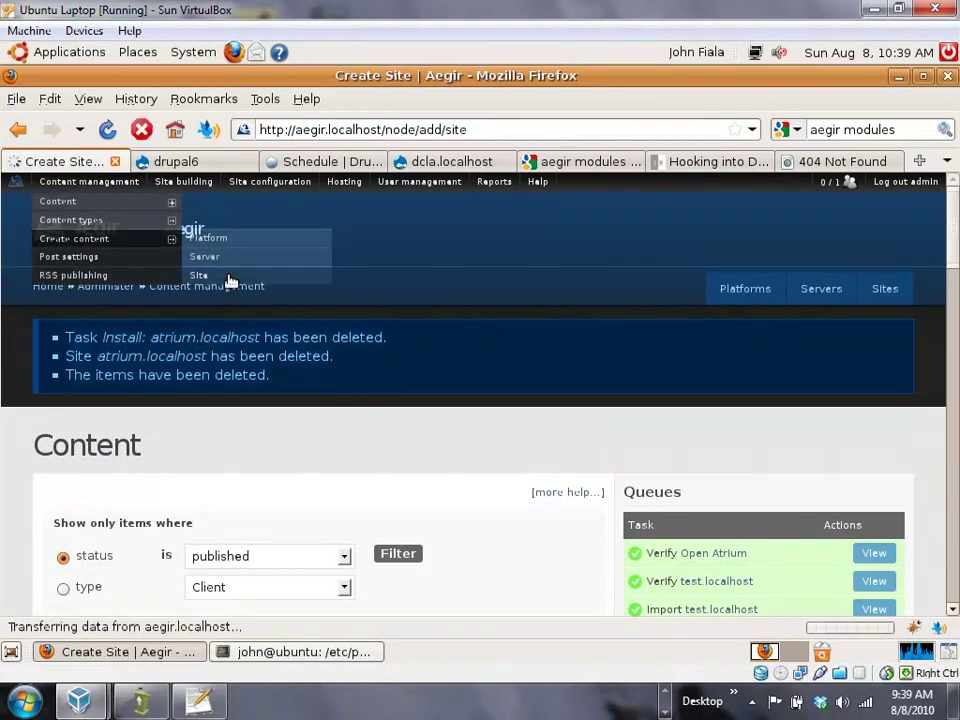
pyautogui.scroll(-2, 300, 330)
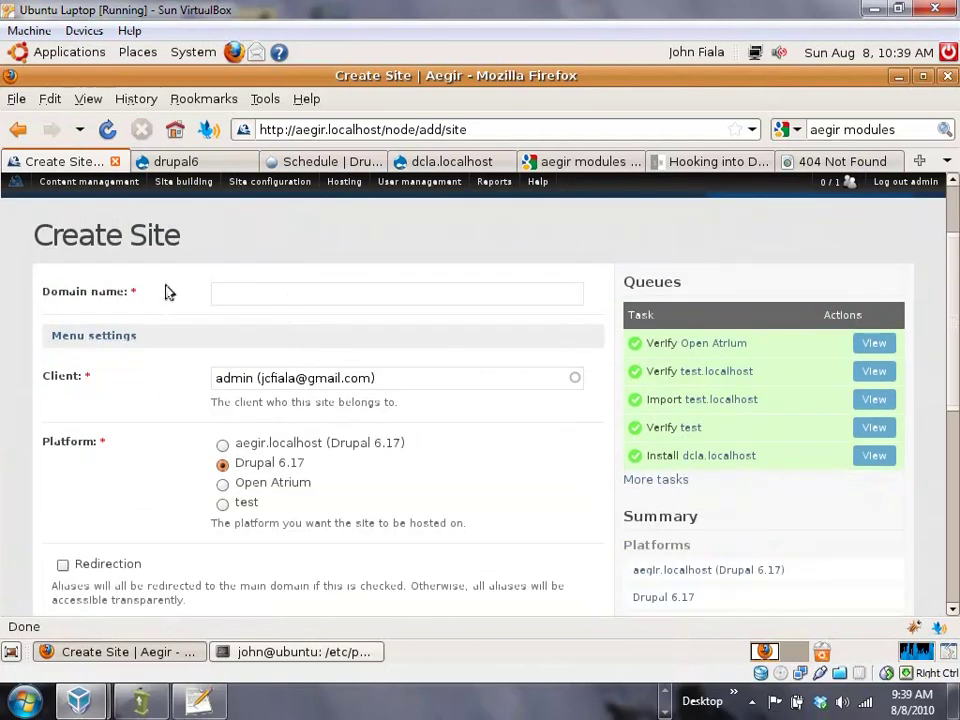
pyautogui.click(290, 298)
pyautogui.write('aegir')
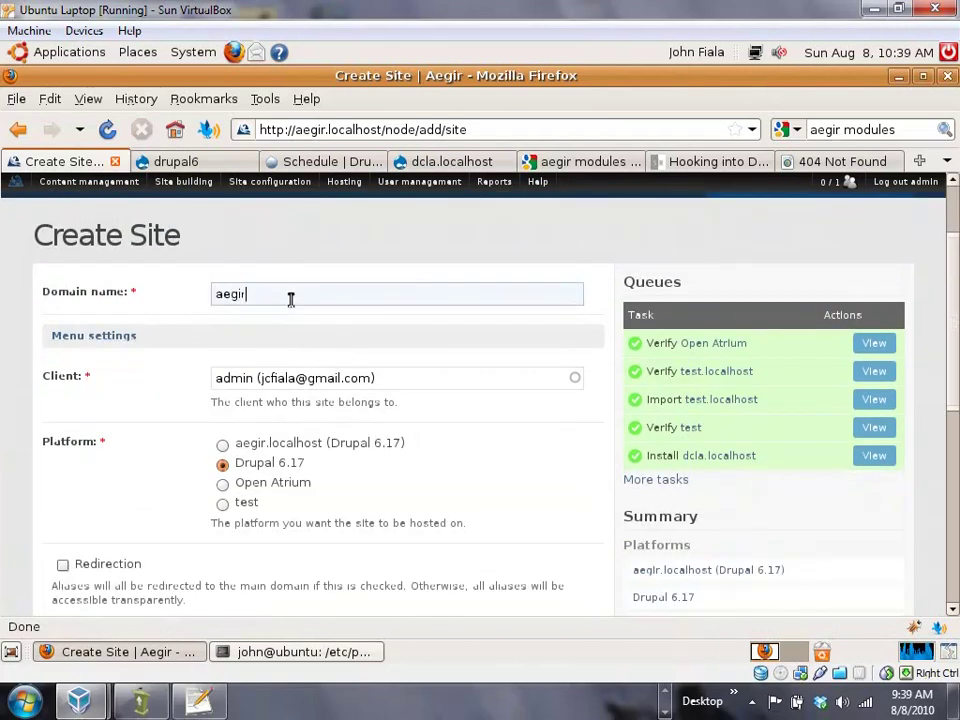
pyautogui.write('.localhost')
pyautogui.press('Tab')
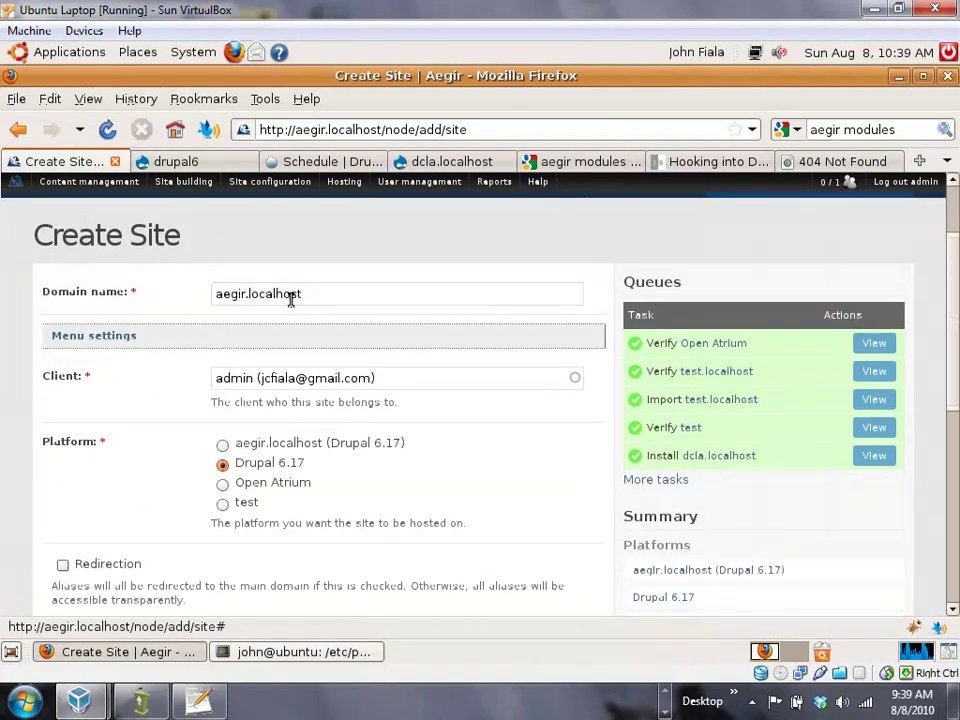
pyautogui.scroll(-2, 314, 336)
pyautogui.click(222, 339)
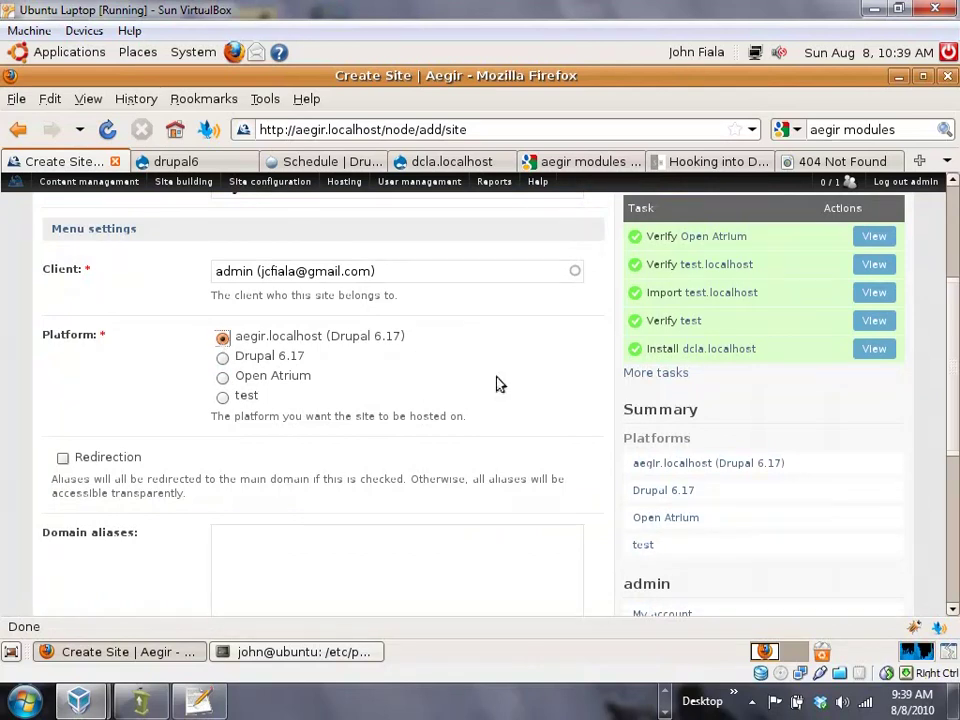
# Choose the Open Atrium platform and the openatrium install profile.
pyautogui.scroll(-6, 495, 381)
pyautogui.scroll(7, 491, 396)
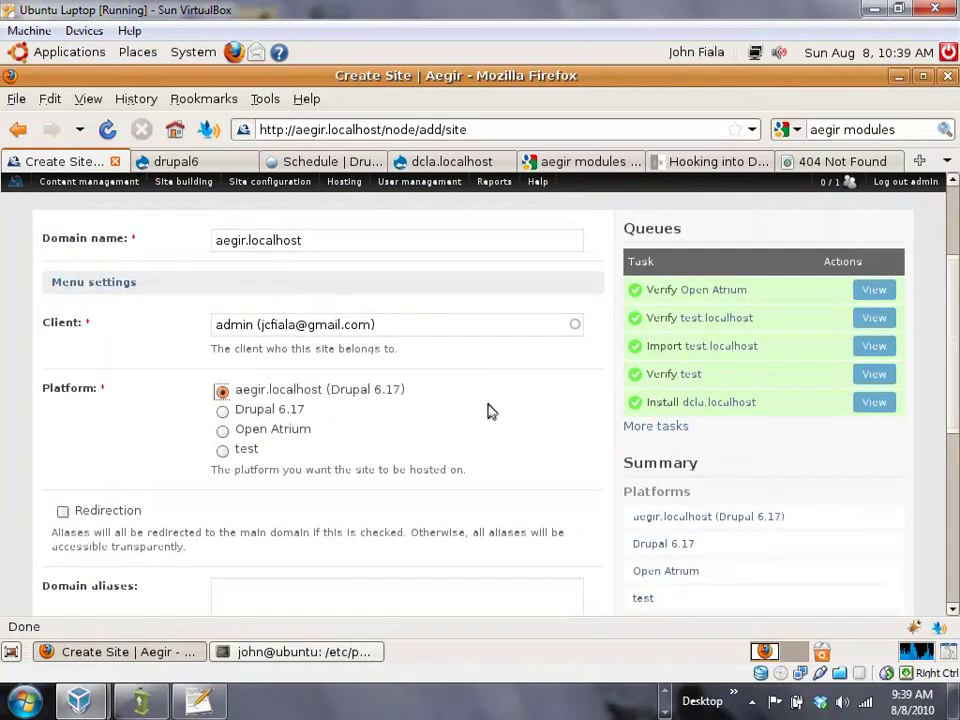
pyautogui.scroll(3, 490, 417)
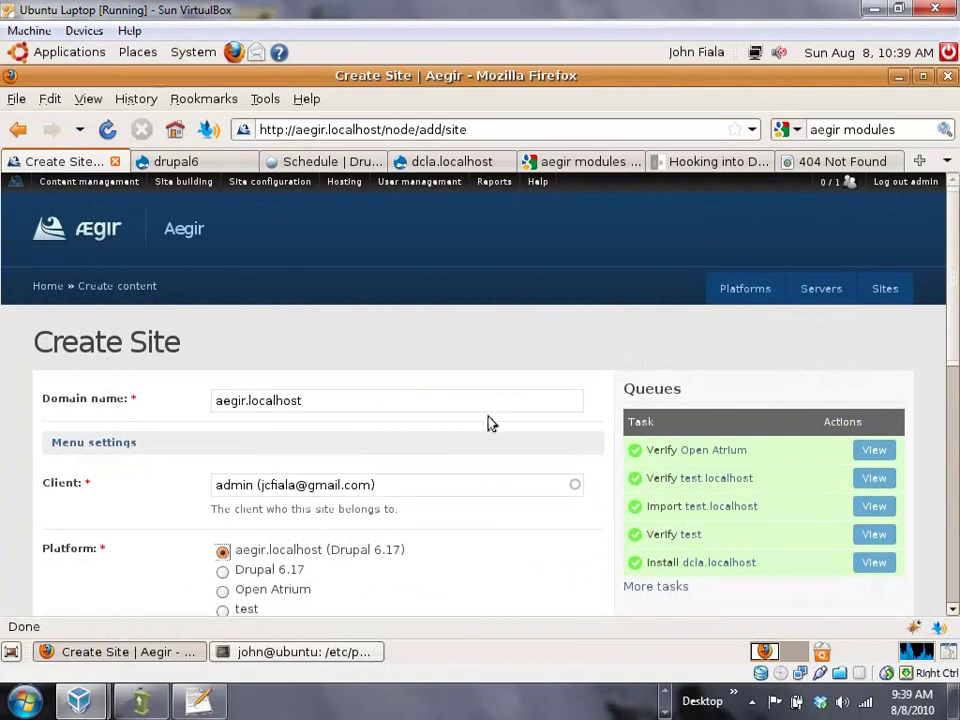
pyautogui.scroll(-3, 497, 429)
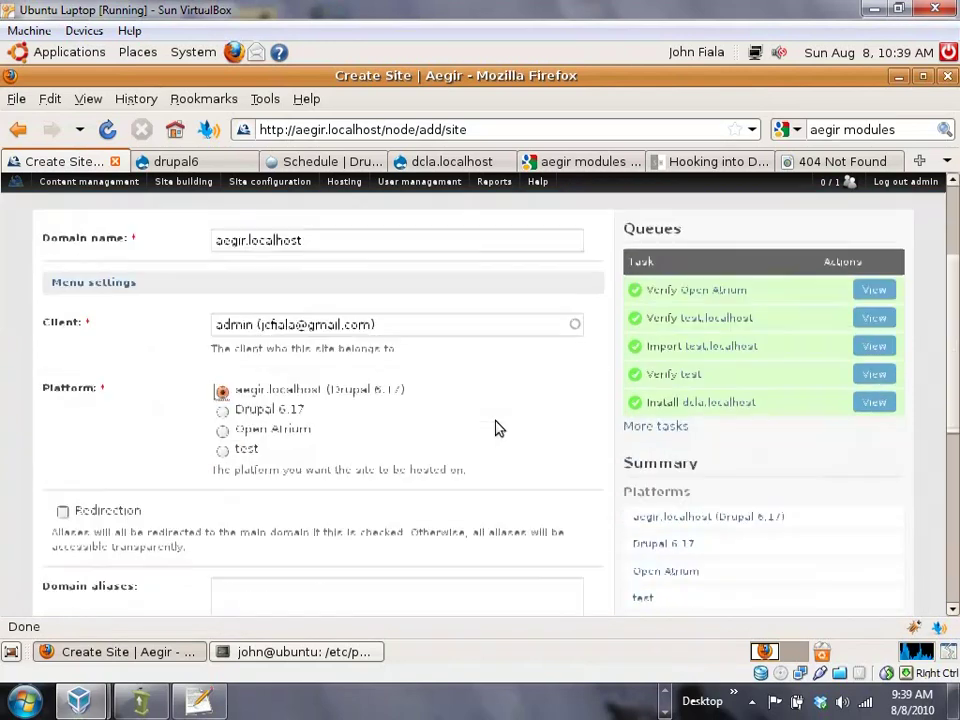
pyautogui.click(272, 412)
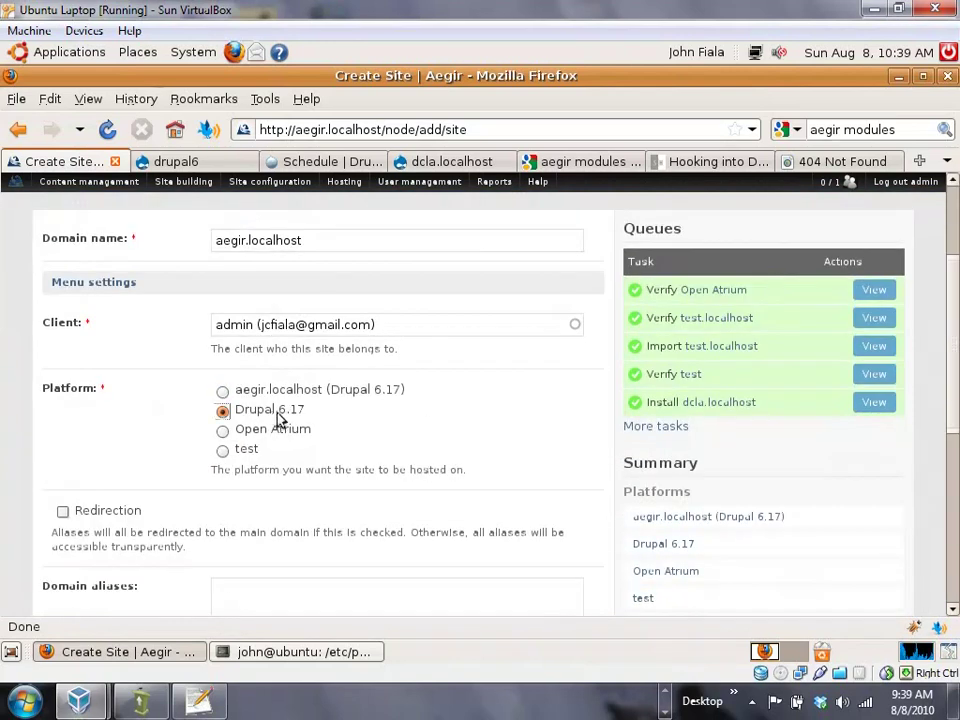
pyautogui.click(296, 394)
pyautogui.scroll(-5, 547, 447)
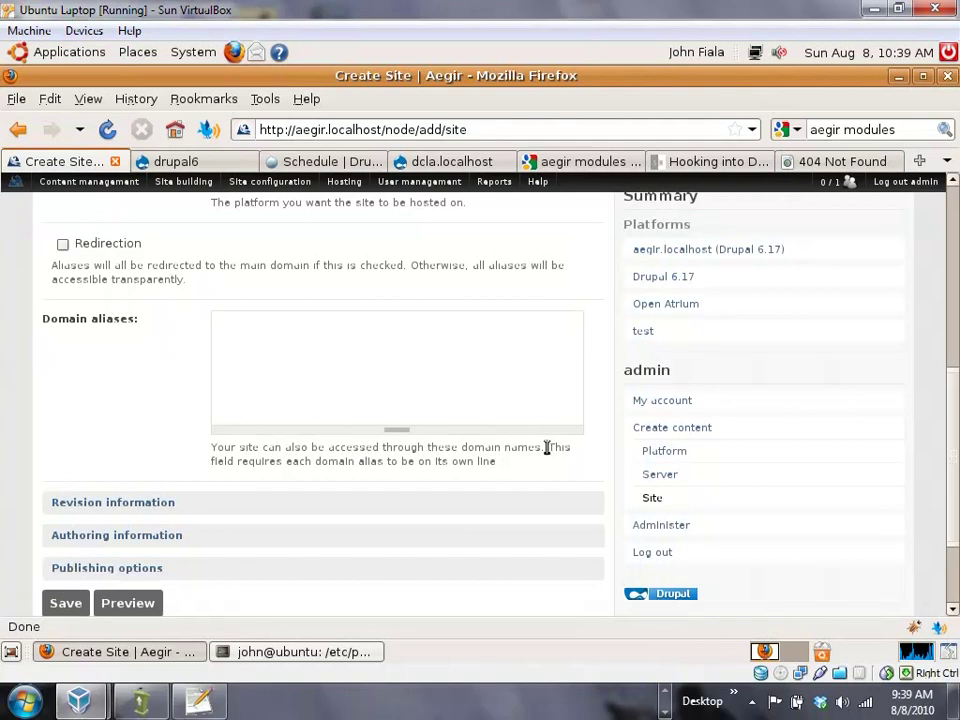
pyautogui.scroll(1, 493, 525)
pyautogui.scroll(-1, 493, 527)
pyautogui.scroll(10, 493, 527)
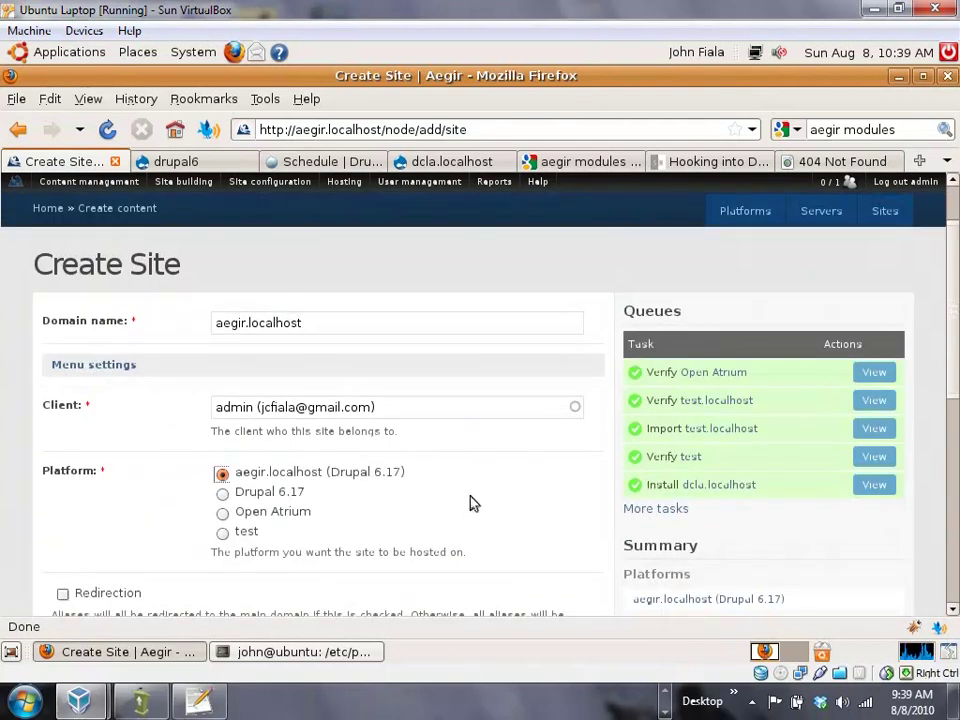
pyautogui.click(222, 514)
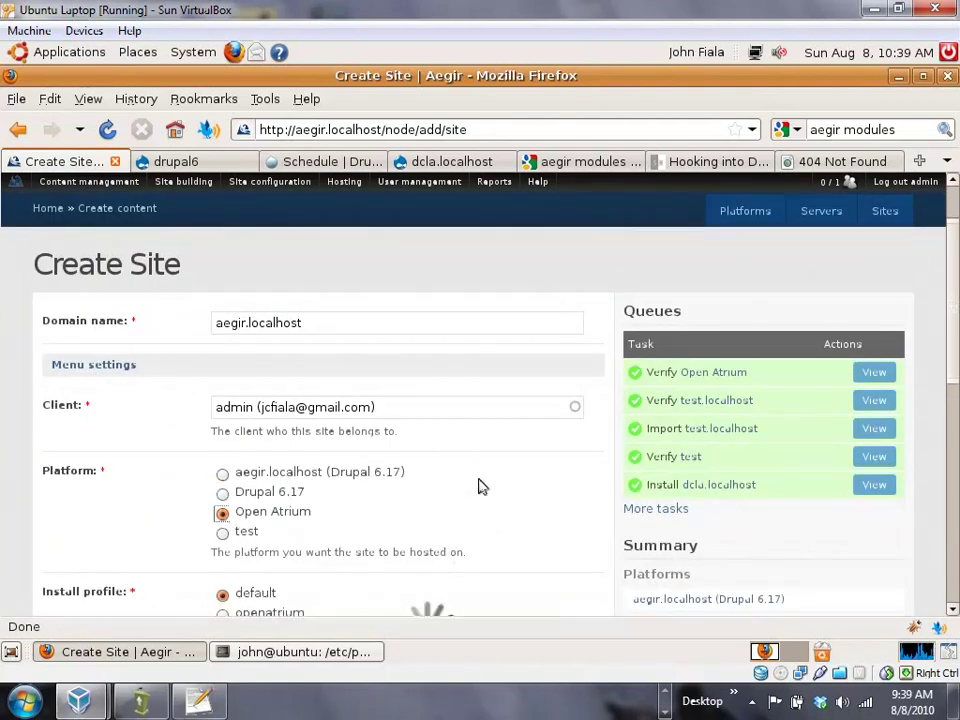
pyautogui.scroll(-4, 478, 487)
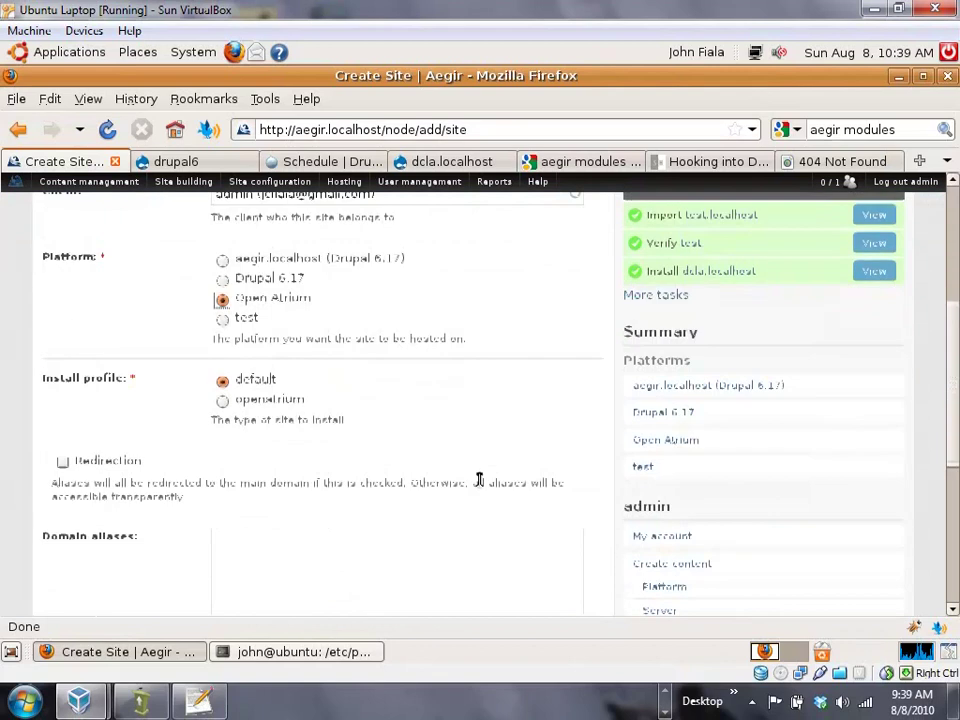
pyautogui.click(221, 401)
# Correct the domain name to atrium.localhost and save the new site.
pyautogui.scroll(5, 379, 443)
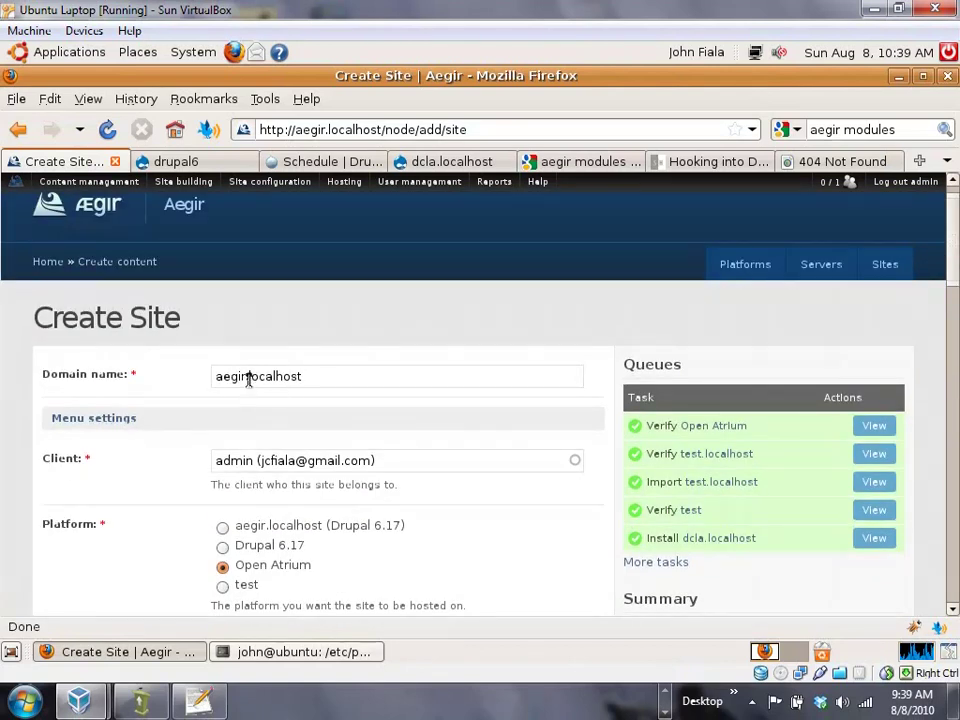
pyautogui.moveTo(244, 378); pyautogui.dragTo(200, 372)
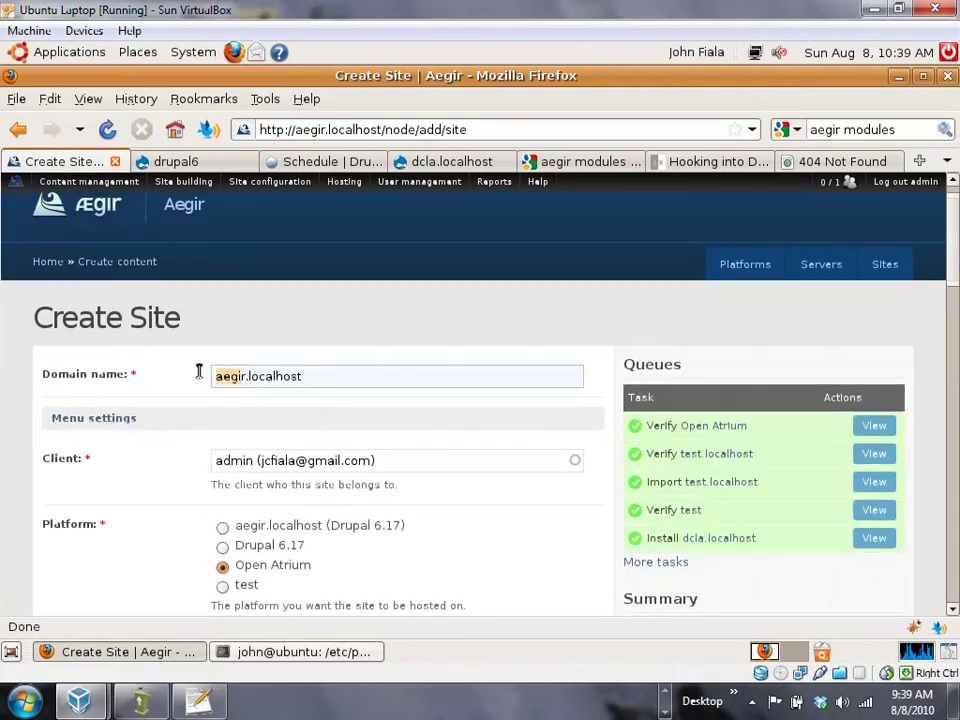
pyautogui.write('r')
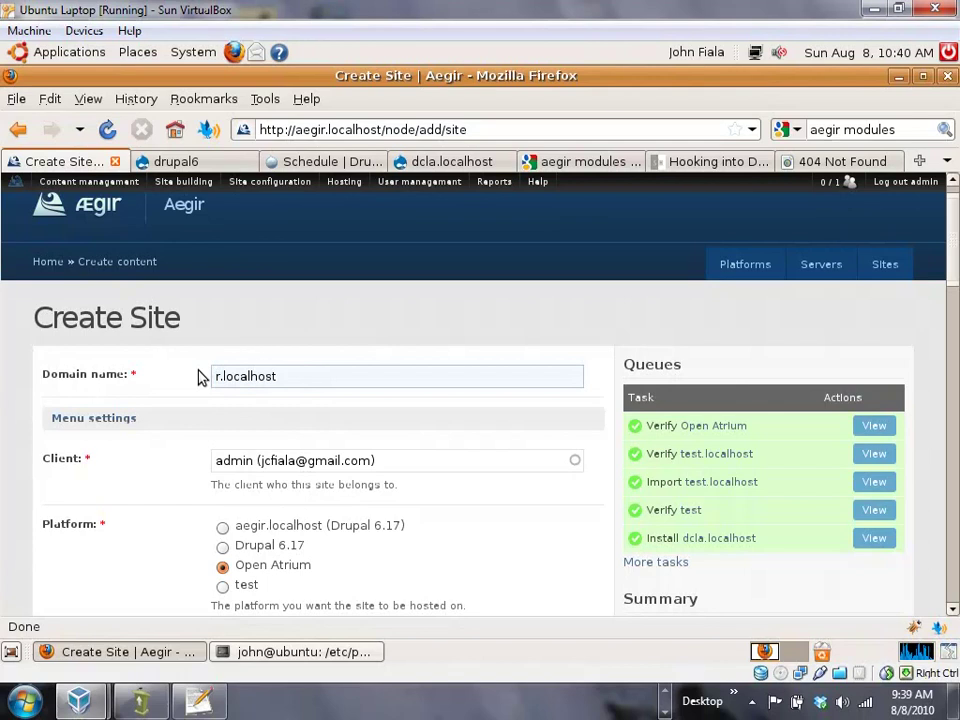
pyautogui.press('BackSpace')
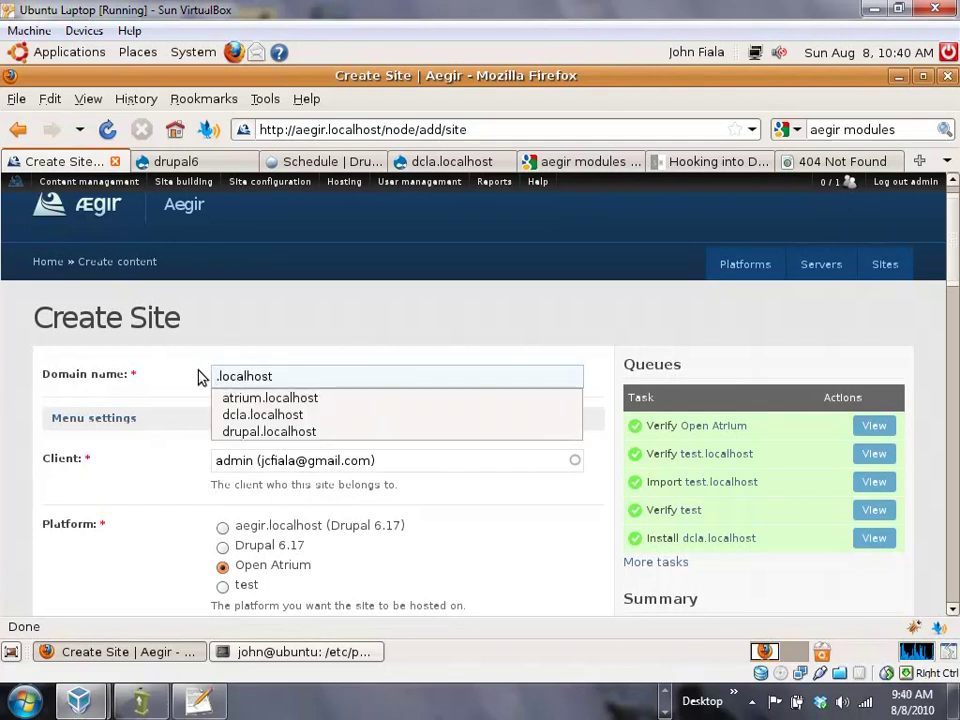
pyautogui.press('Down')
pyautogui.press('Return')
pyautogui.scroll(-4, 390, 372)
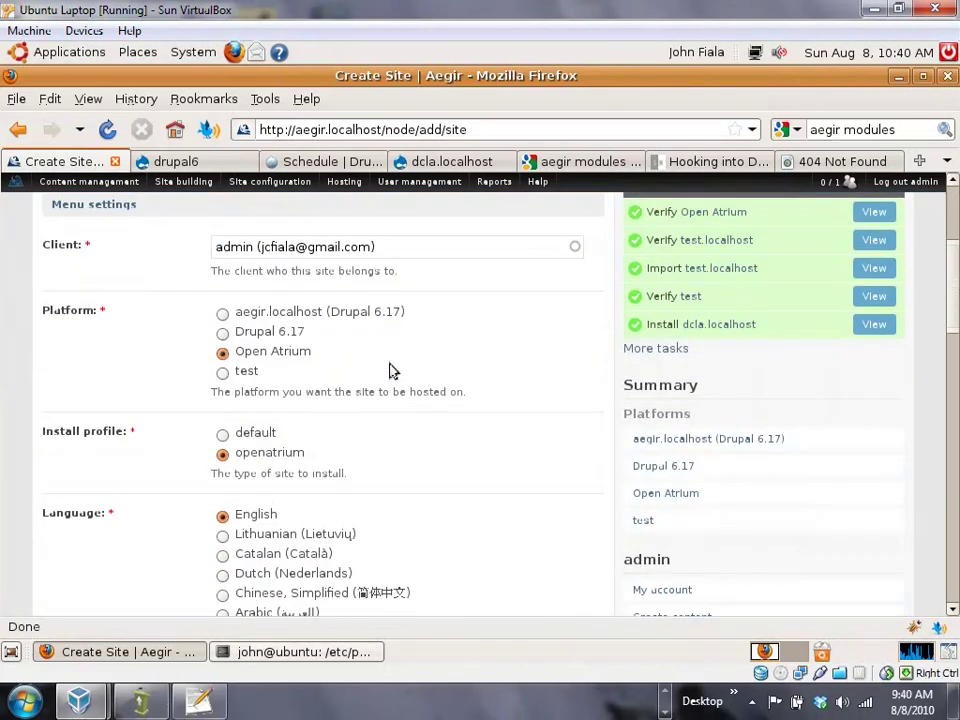
pyautogui.scroll(-12, 388, 374)
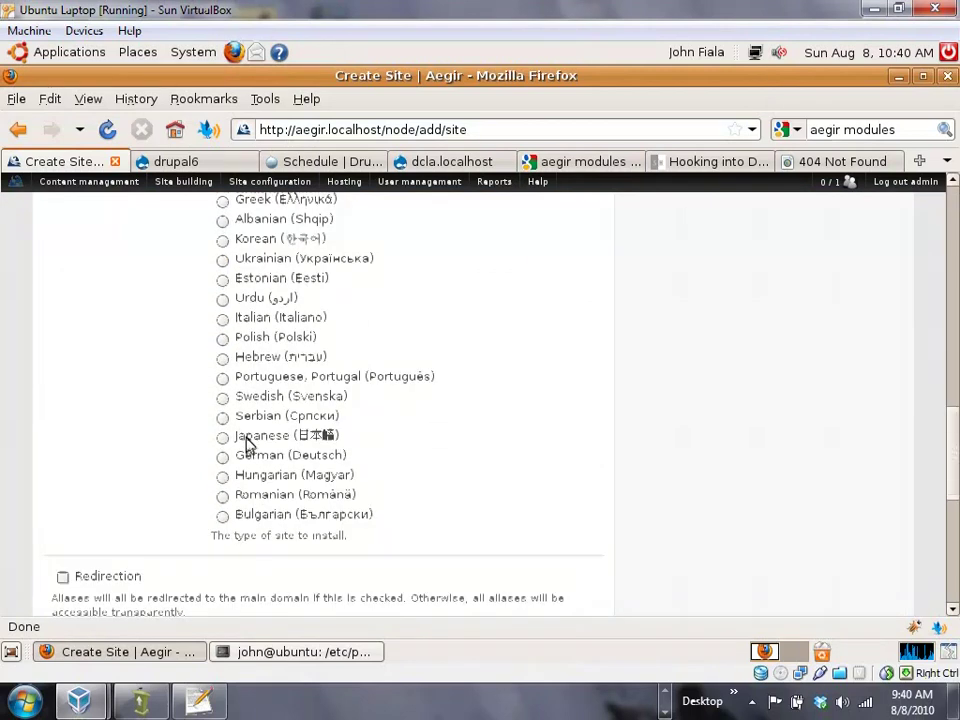
pyautogui.scroll(-7, 245, 443)
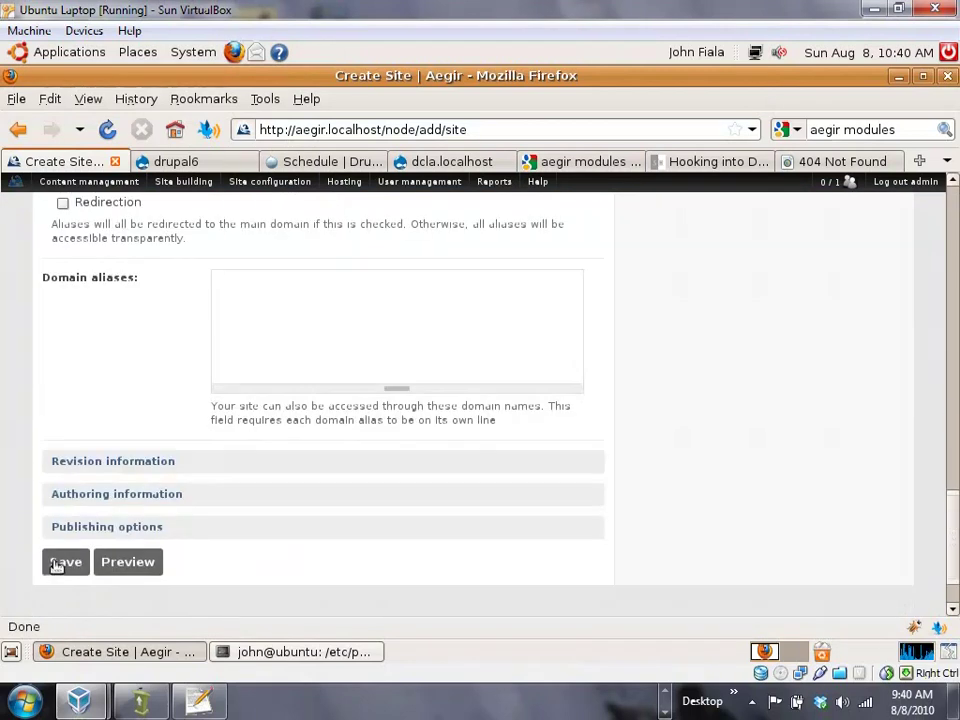
pyautogui.click(57, 564)
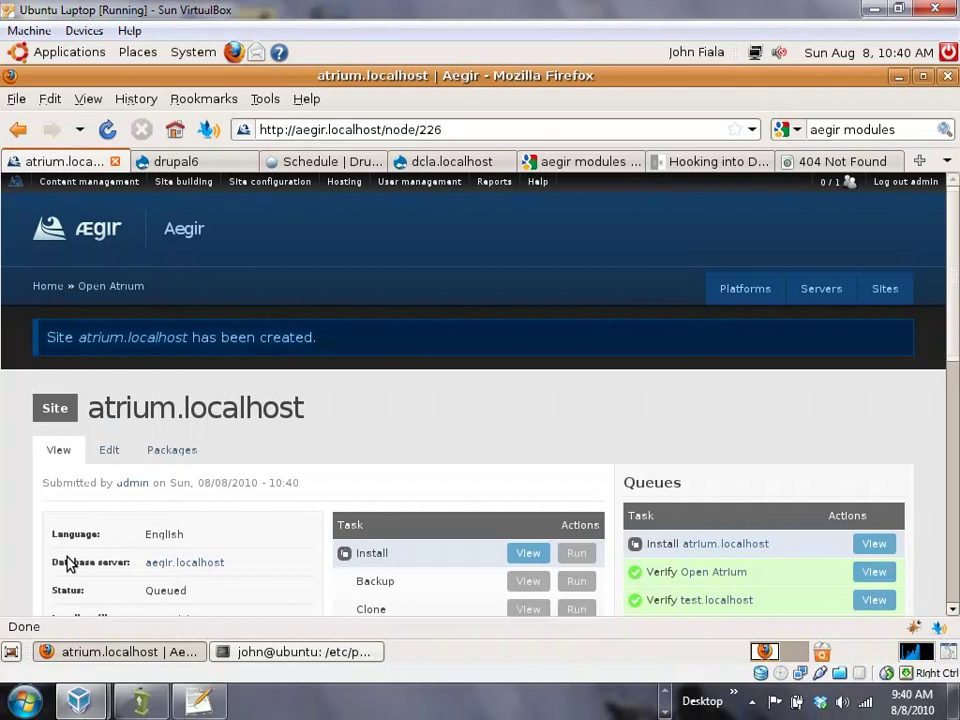
# In the /var/aegir/profiles session, go into atrium-1-0-beta7/sites and list its contents.
pyautogui.click(332, 652)
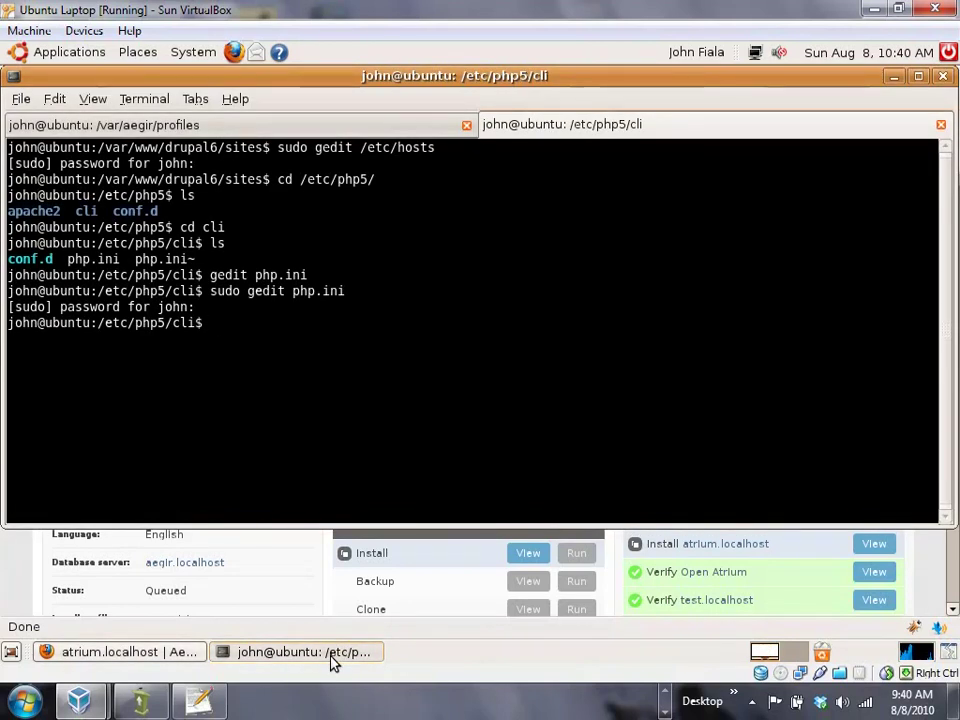
pyautogui.write('cd')
pyautogui.press('BackSpace')
pyautogui.press('BackSpace')
pyautogui.hotkey('ctrl', 'pageup')
pyautogui.write('cd a')
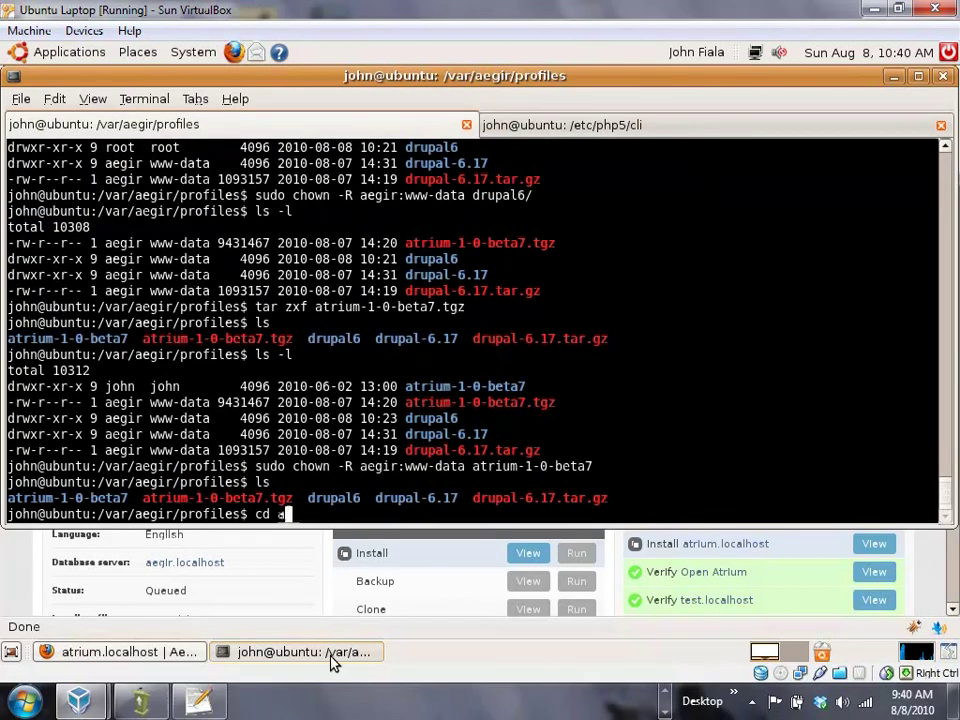
pyautogui.write('tr')
pyautogui.press('Tab')
pyautogui.write('sites/')
pyautogui.press('Return')
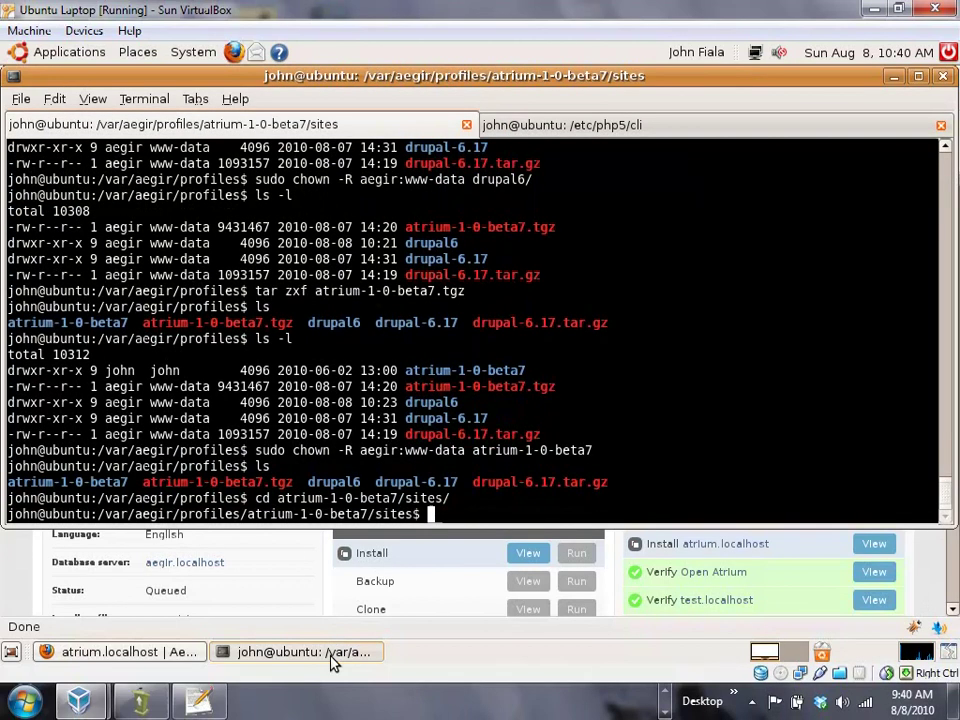
pyautogui.write('ls')
pyautogui.press('Return')
# Rename atrium.localhost to atrium-bad.localhost, rerunning the mv with sudo.
pyautogui.write('rm -rf')
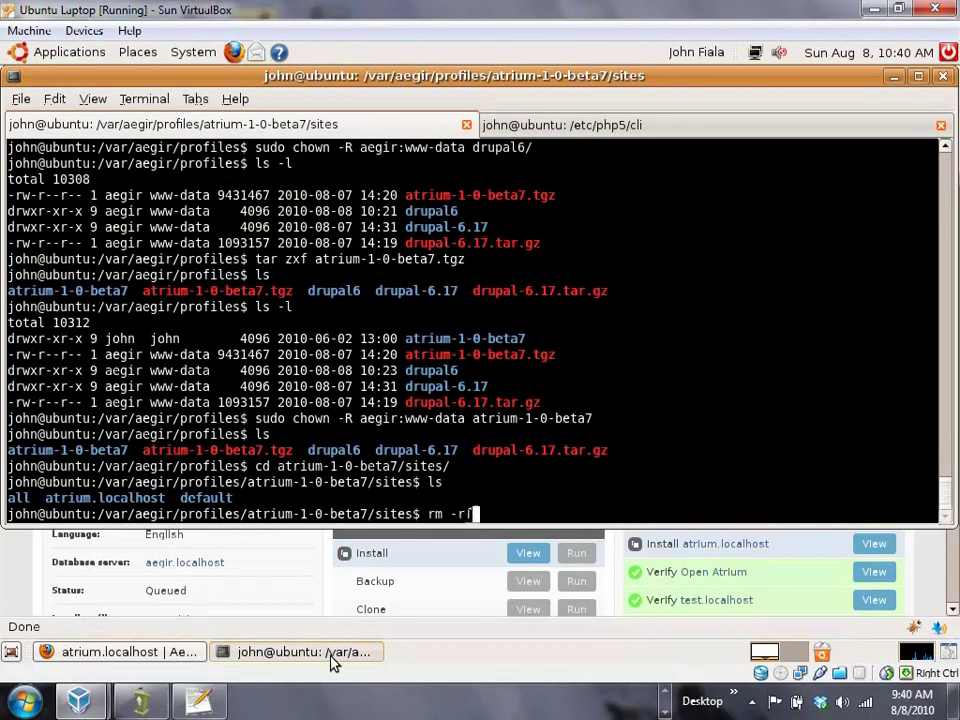
pyautogui.press('BackSpace')
pyautogui.press('BackSpace')
pyautogui.press('BackSpace')
pyautogui.press('BackSpace')
pyautogui.press('BackSpace')
pyautogui.press('BackSpace')
pyautogui.write('mv at')
pyautogui.press('Tab')
pyautogui.write('atri')
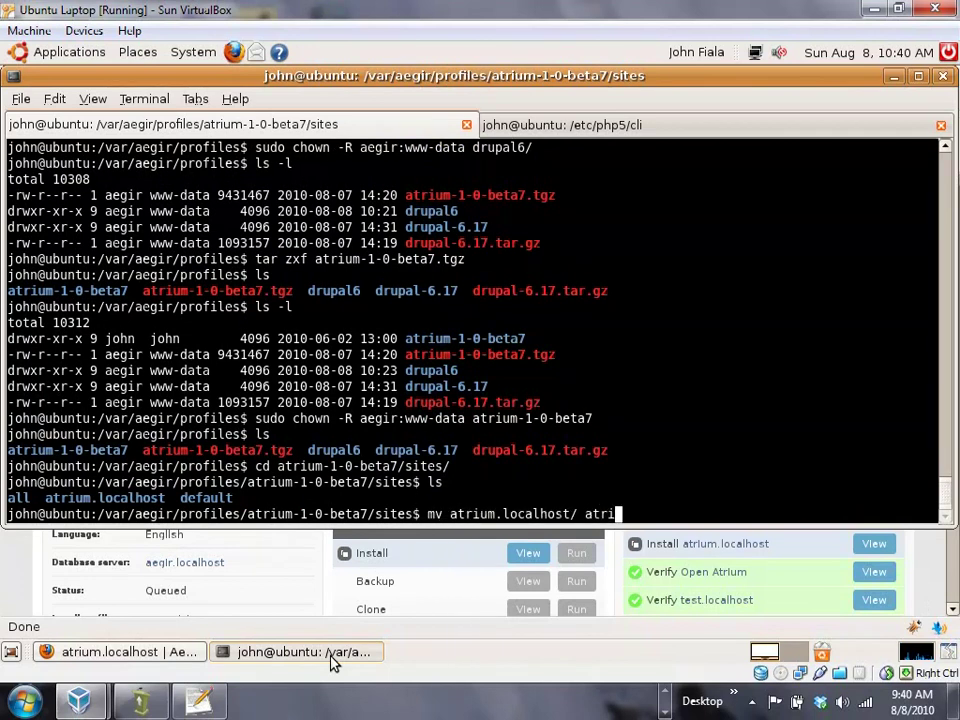
pyautogui.write('um-bad.localhost')
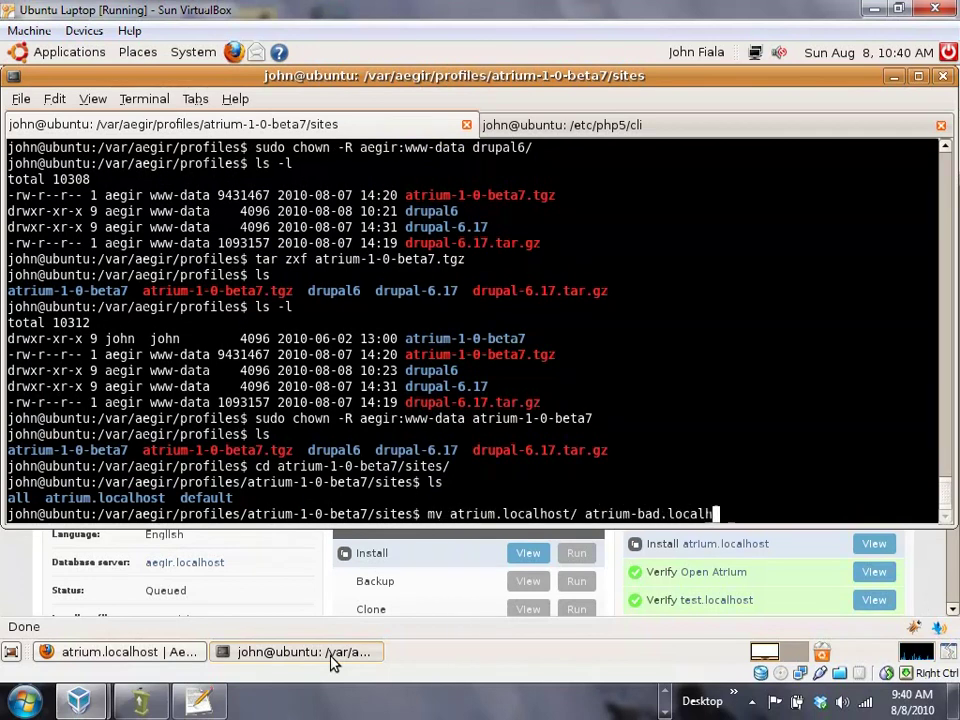
pyautogui.press('Return')
pyautogui.write('sudo mv atrium')
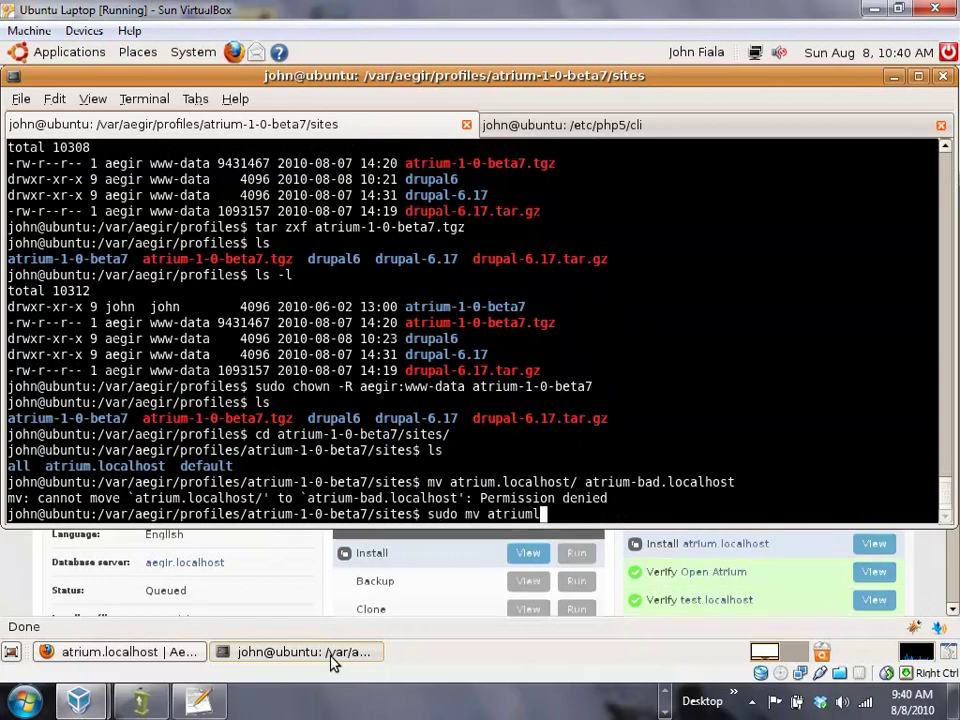
pyautogui.write('.localhost')
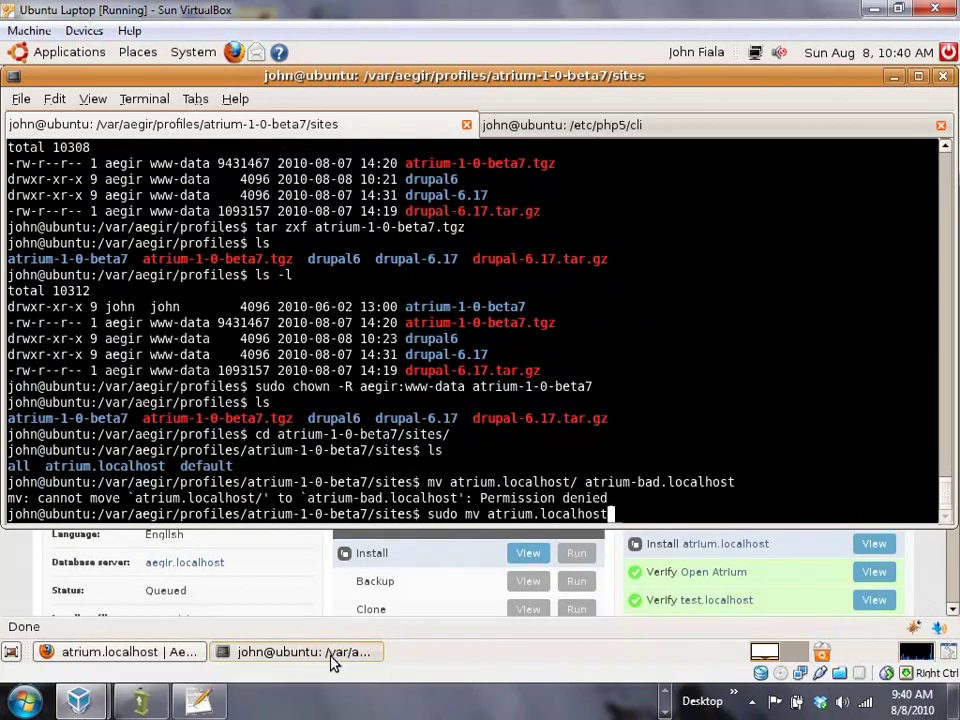
pyautogui.write(' atrium-bad.localh')
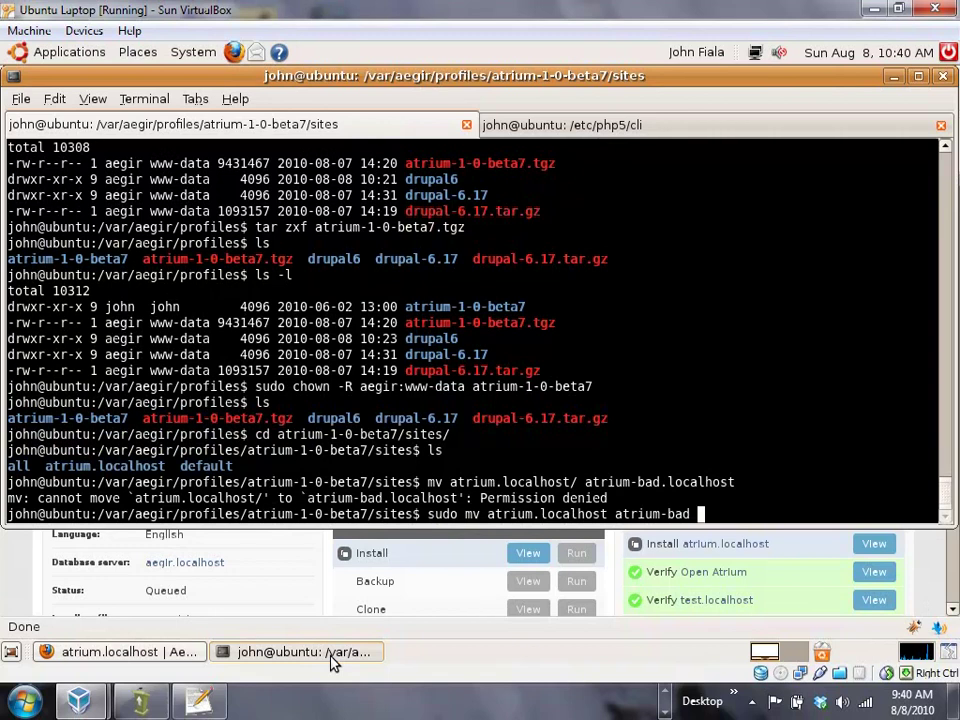
pyautogui.write('ost')
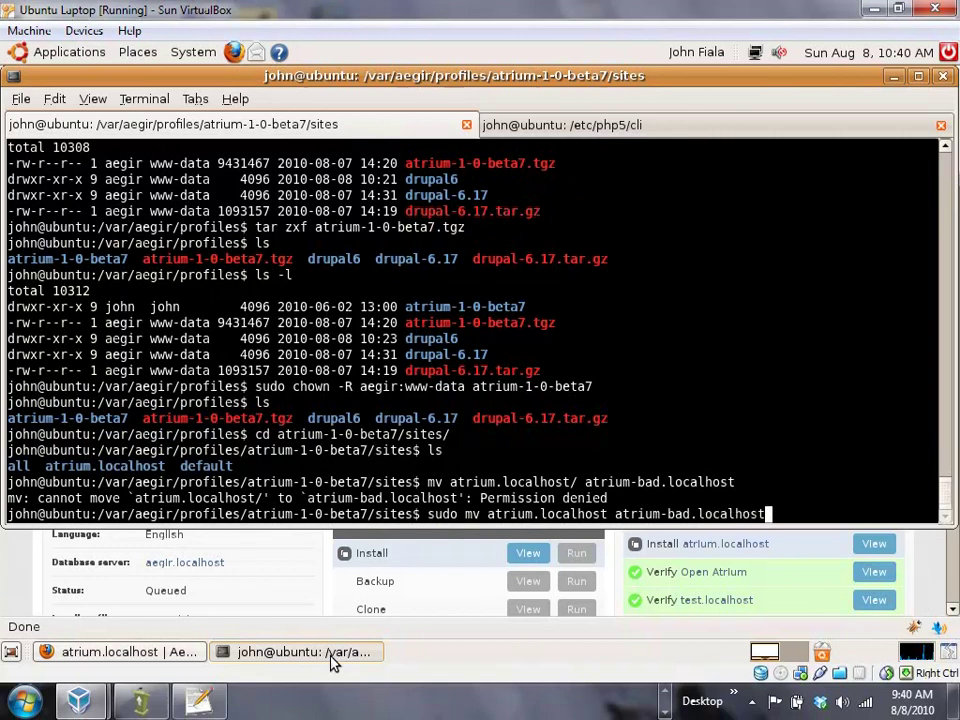
pyautogui.press('Return')
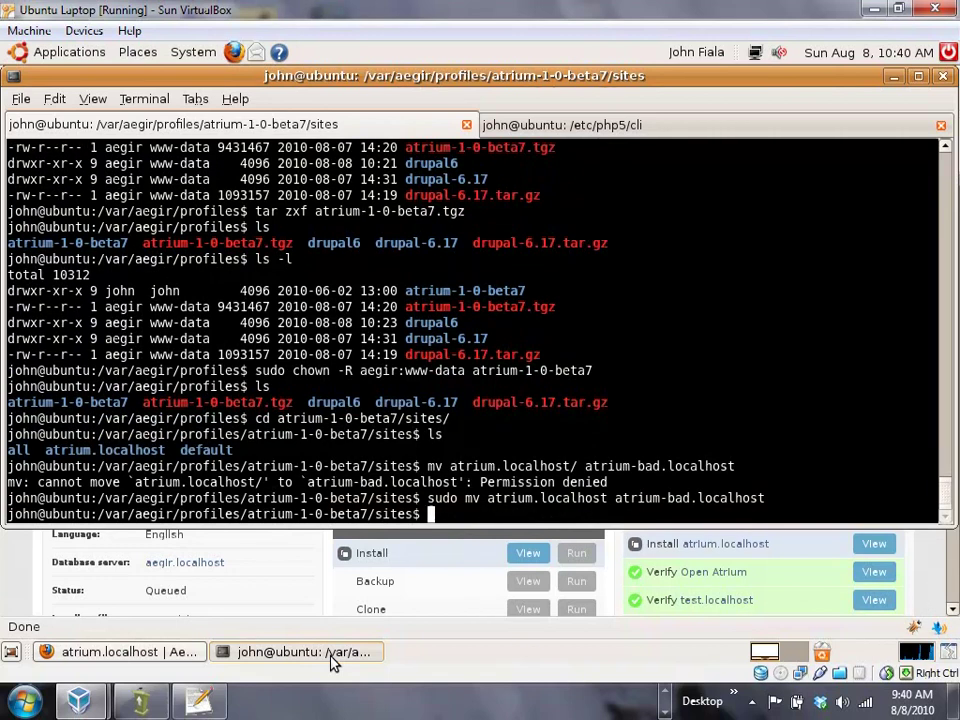
# Re-list the sites folder to confirm atrium-bad.localhost, then check the Enabled atrium.localhost page in Aegir.
pyautogui.click(893, 77)
pyautogui.scroll(-3, 567, 415)
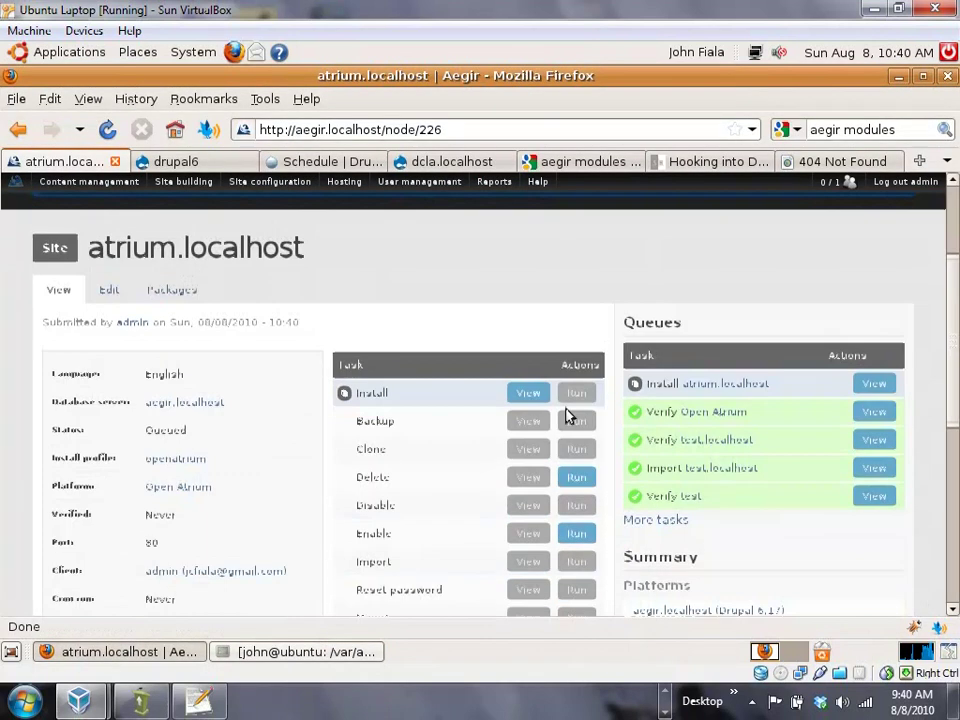
pyautogui.scroll(-2, 700, 470)
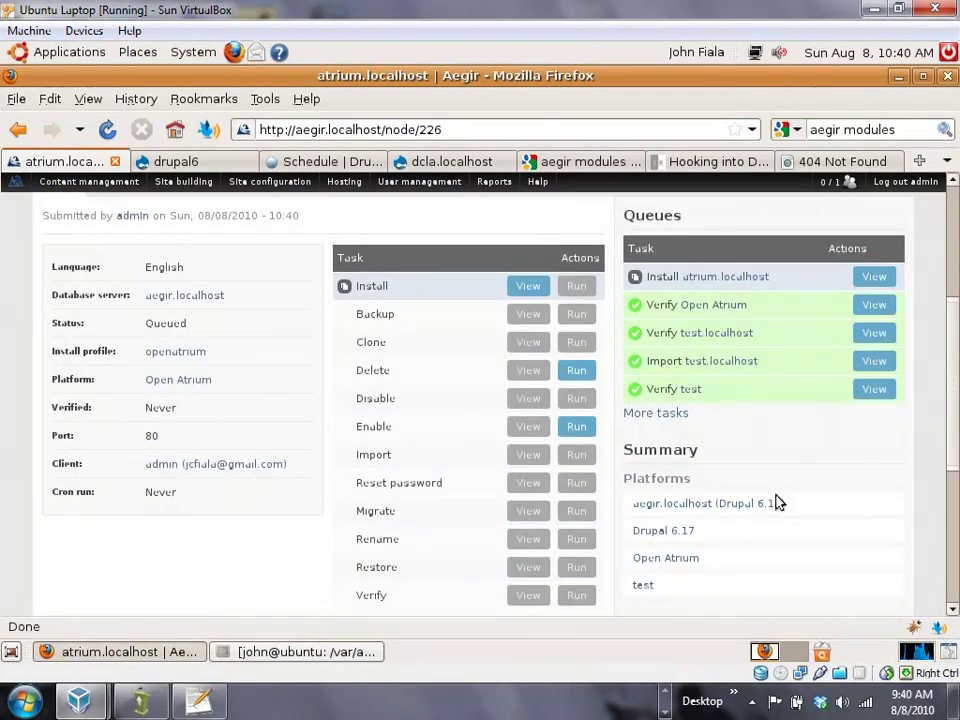
pyautogui.click(290, 652)
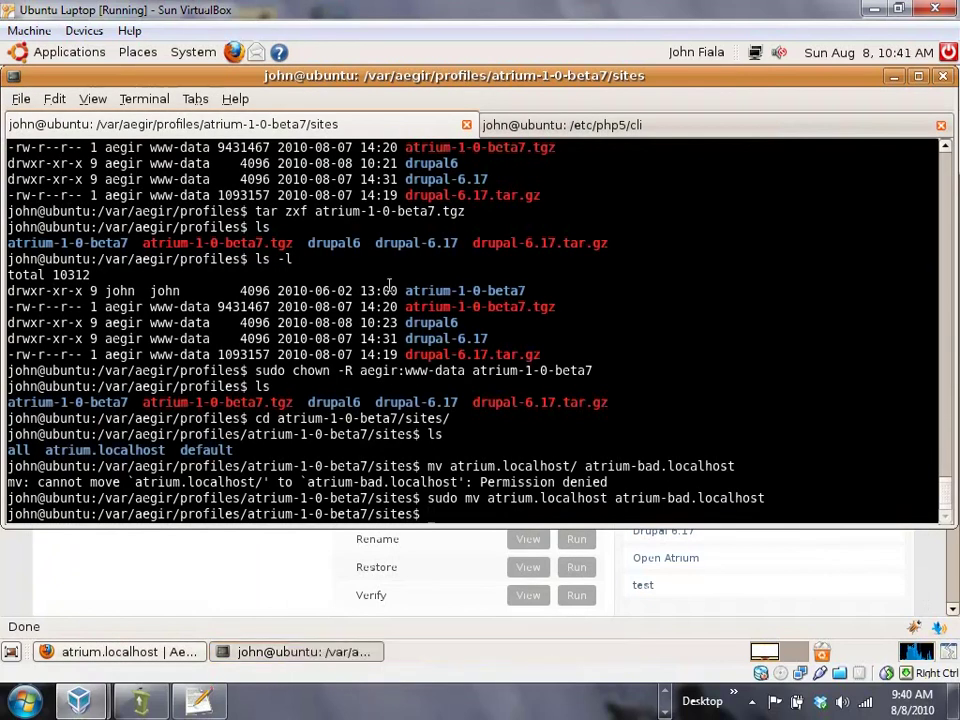
pyautogui.write('ls')
pyautogui.press('Return')
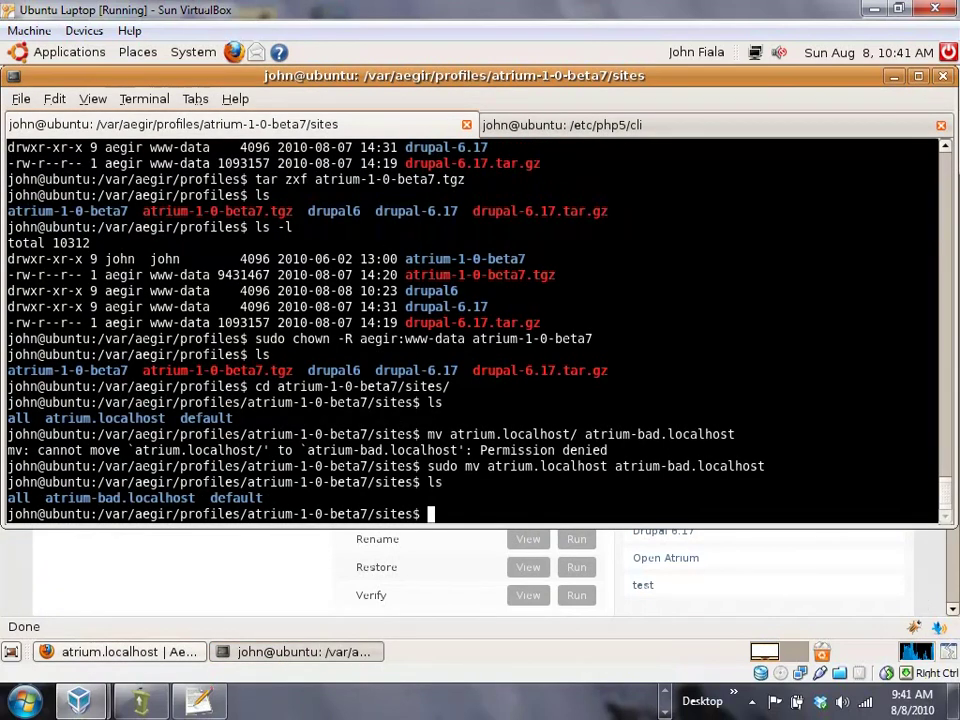
pyautogui.click(893, 79)
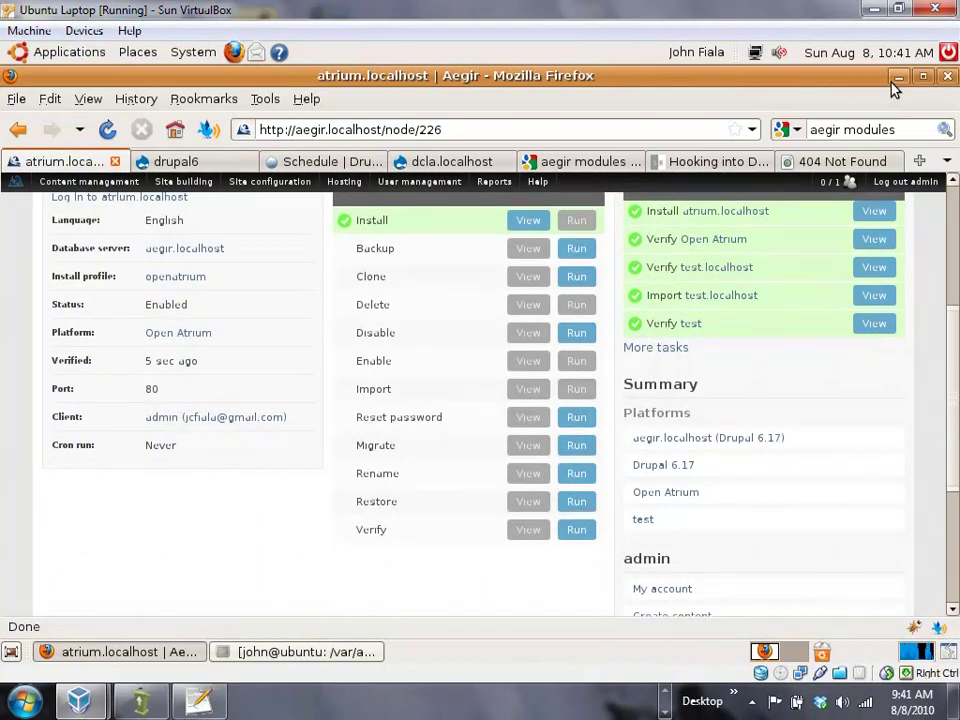
pyautogui.scroll(3, 473, 541)
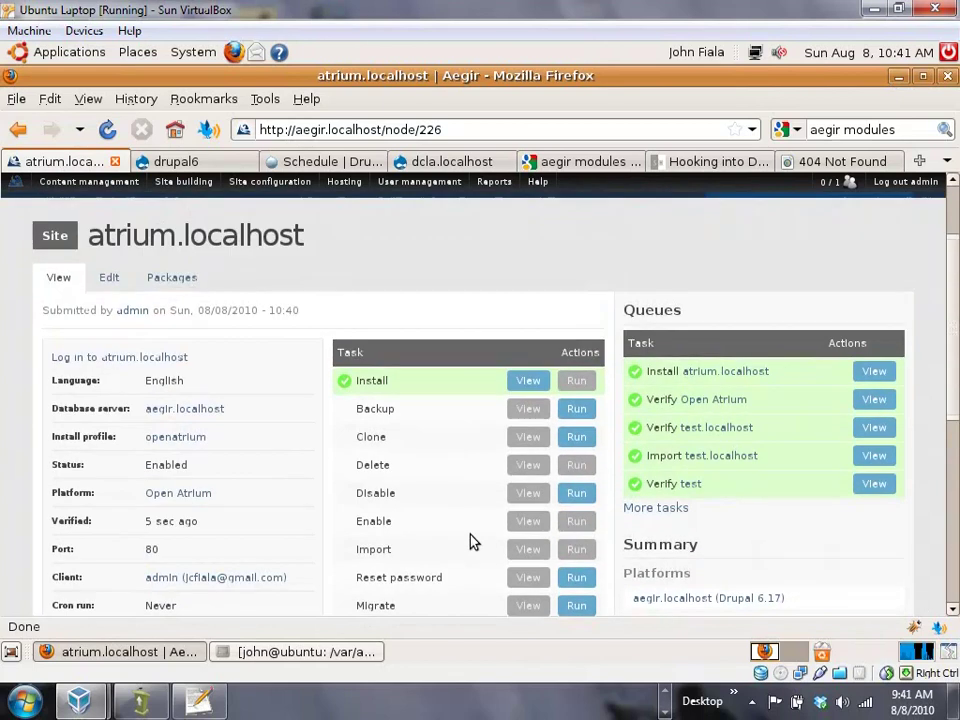
# Log in to atrium.localhost via the one-time login and enter a new account password twice.
pyautogui.click(147, 360)
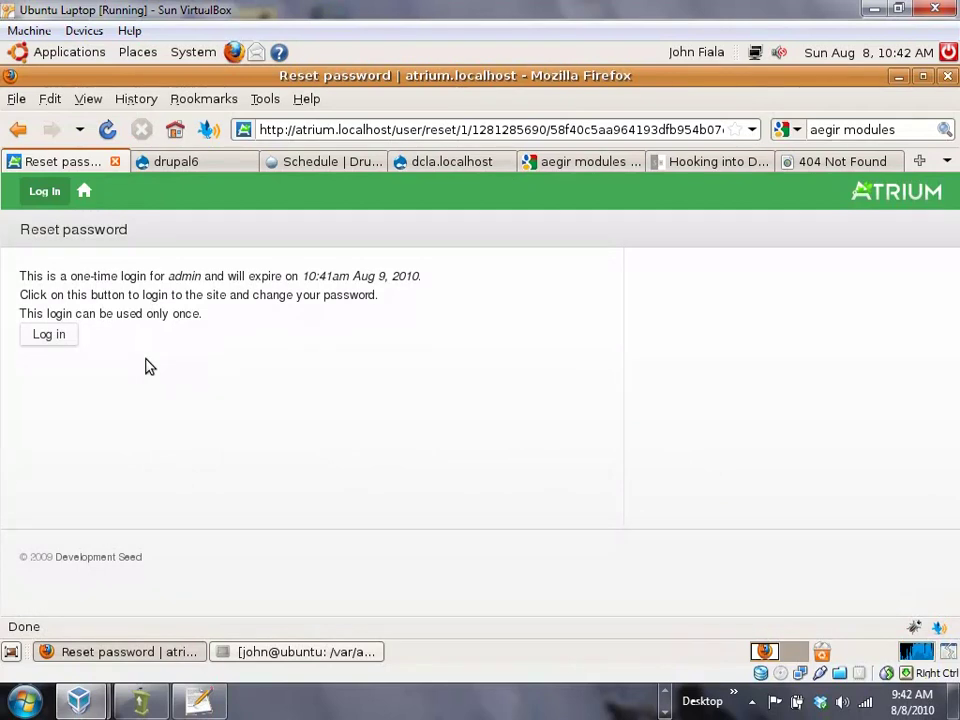
pyautogui.click(40, 343)
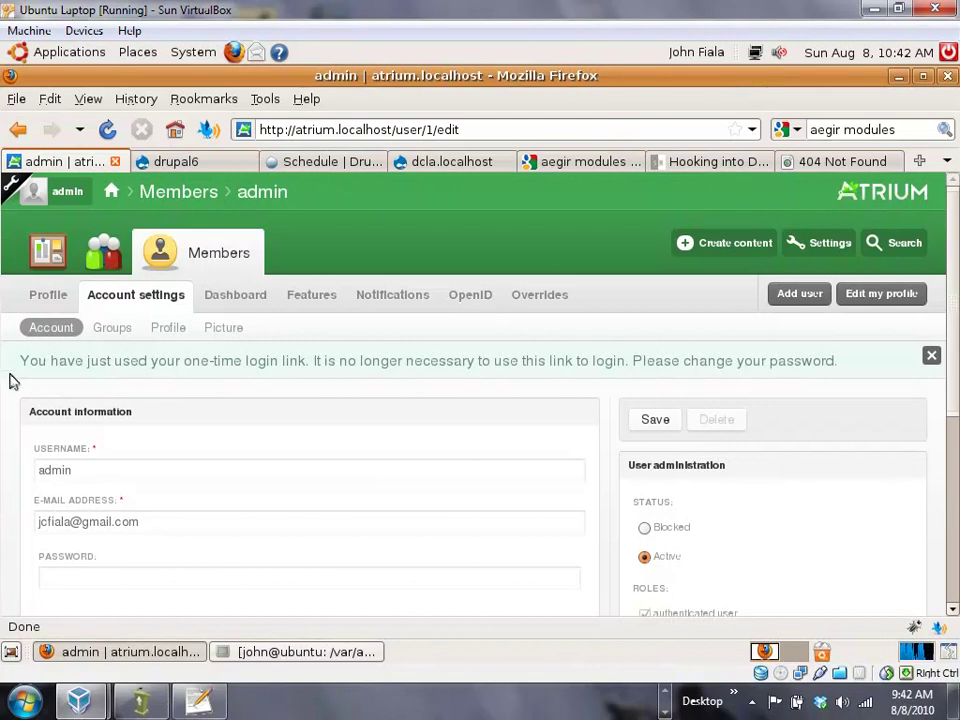
pyautogui.scroll(-3, 422, 412)
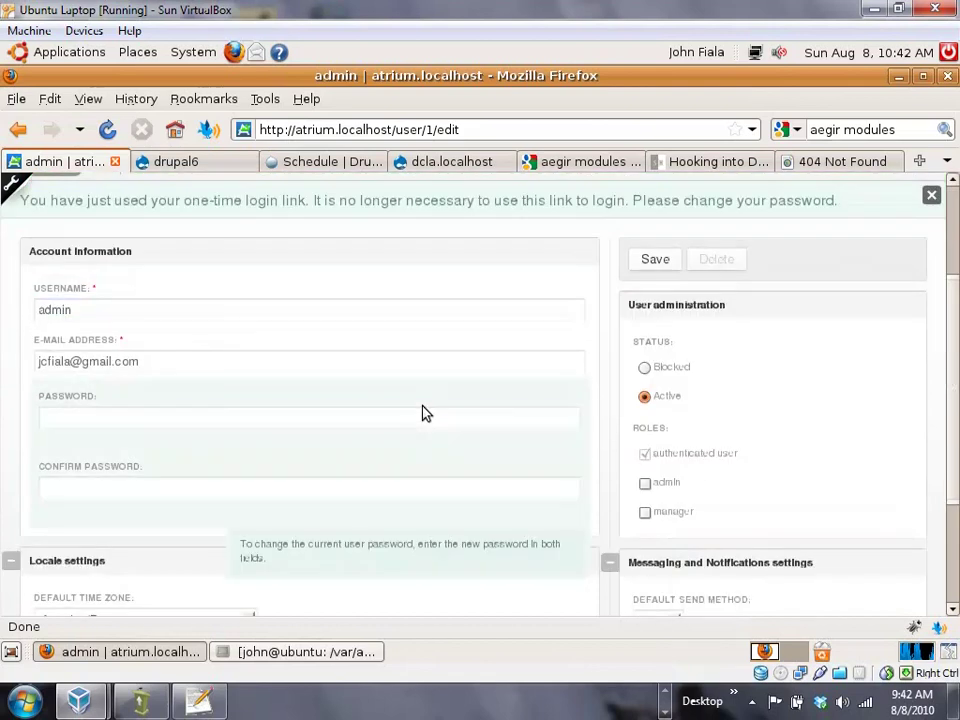
pyautogui.click(163, 420)
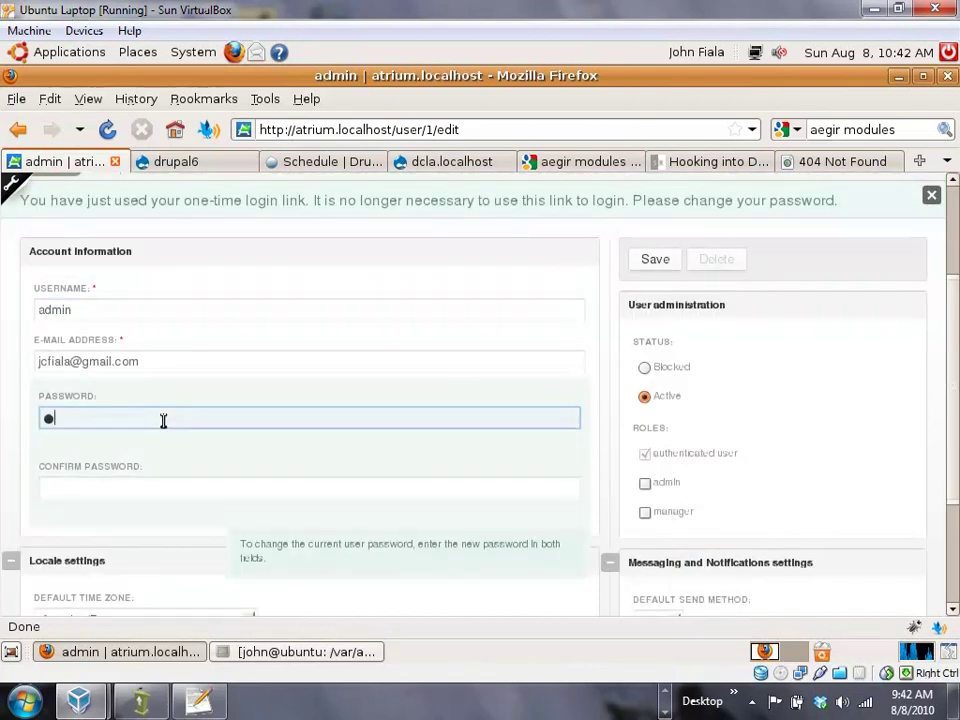
pyautogui.press('Tab')
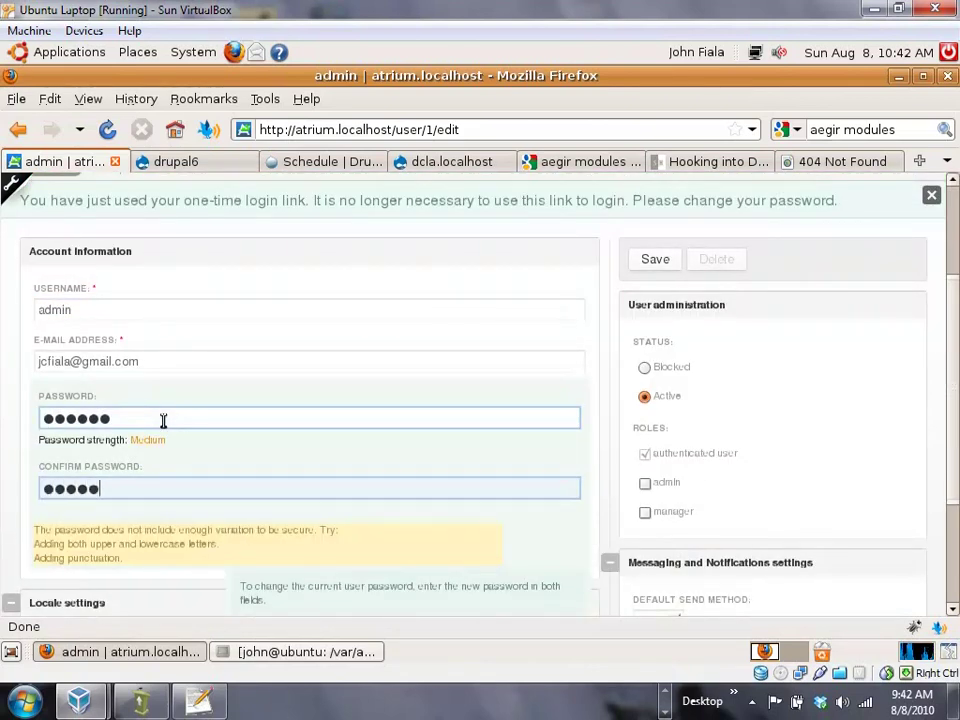
# Save the account without the admin role, decline browser password saving, and go to the dashboard.
pyautogui.scroll(-2, 429, 456)
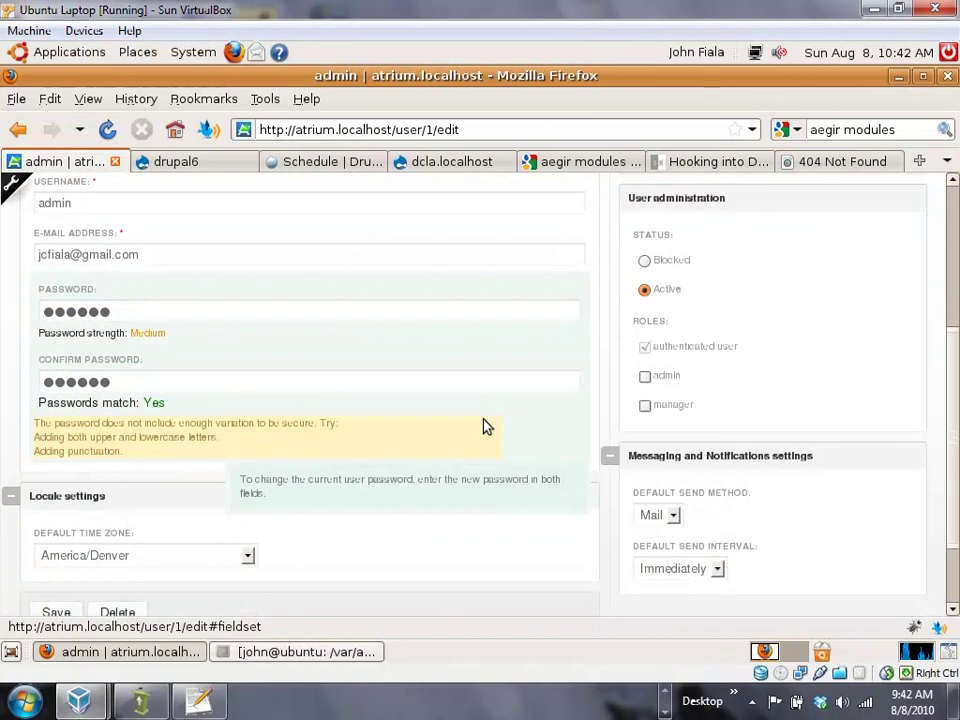
pyautogui.scroll(-1, 486, 426)
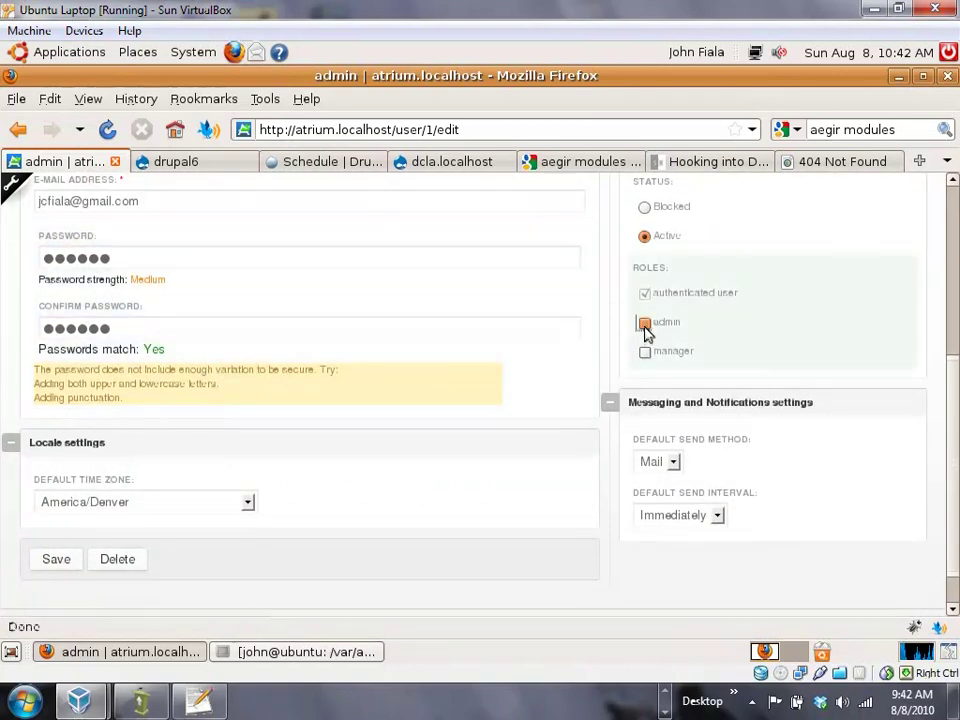
pyautogui.click(645, 324)
pyautogui.click(645, 324)
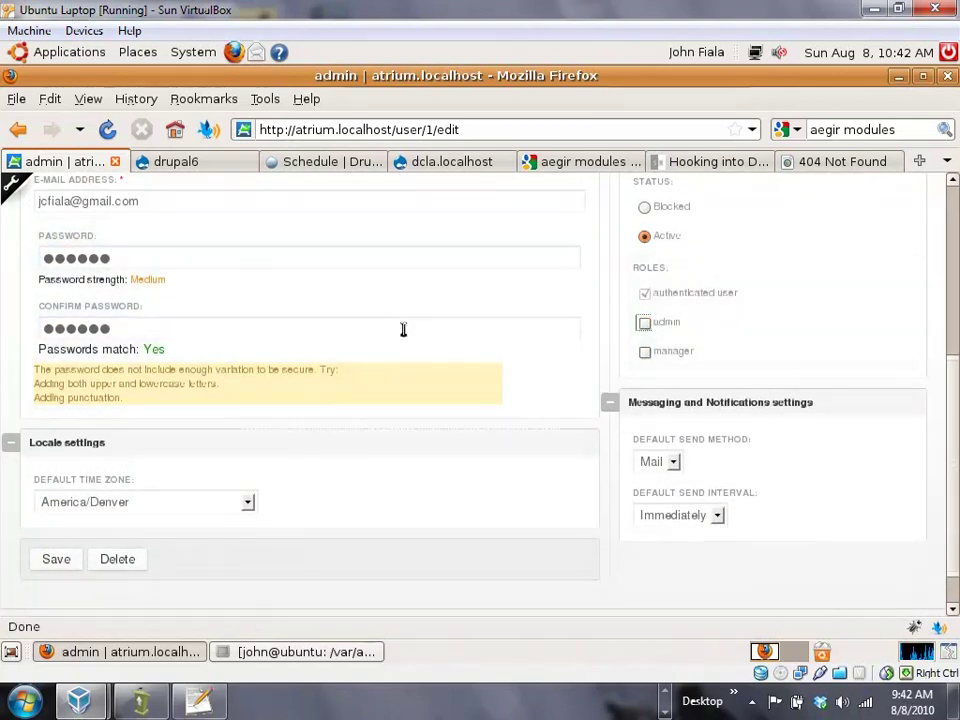
pyautogui.scroll(-1, 403, 330)
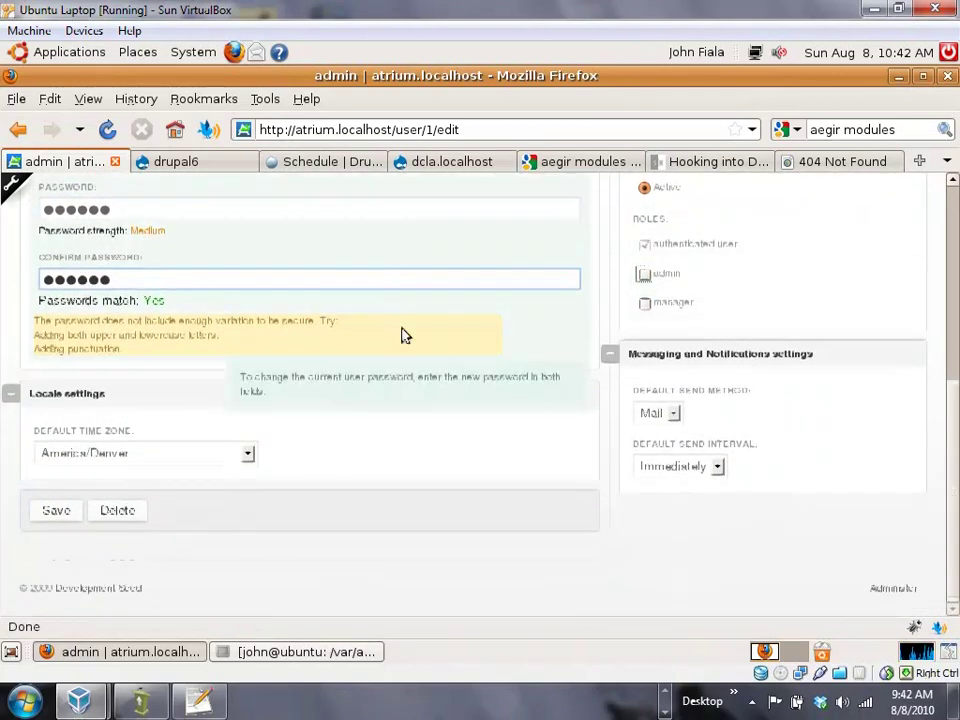
pyautogui.click(52, 512)
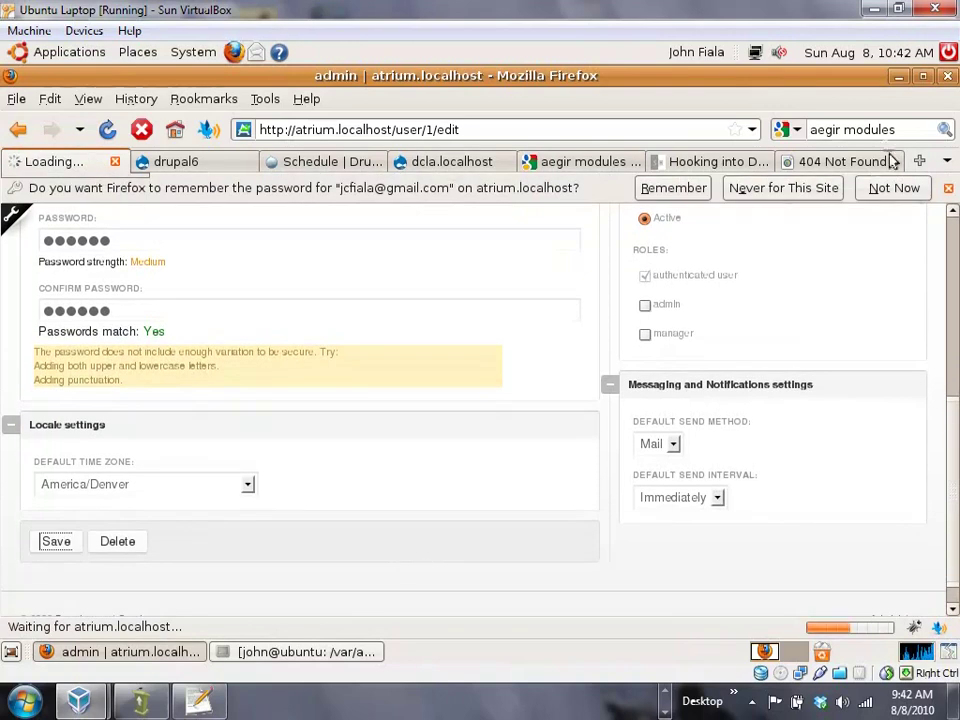
pyautogui.click(915, 188)
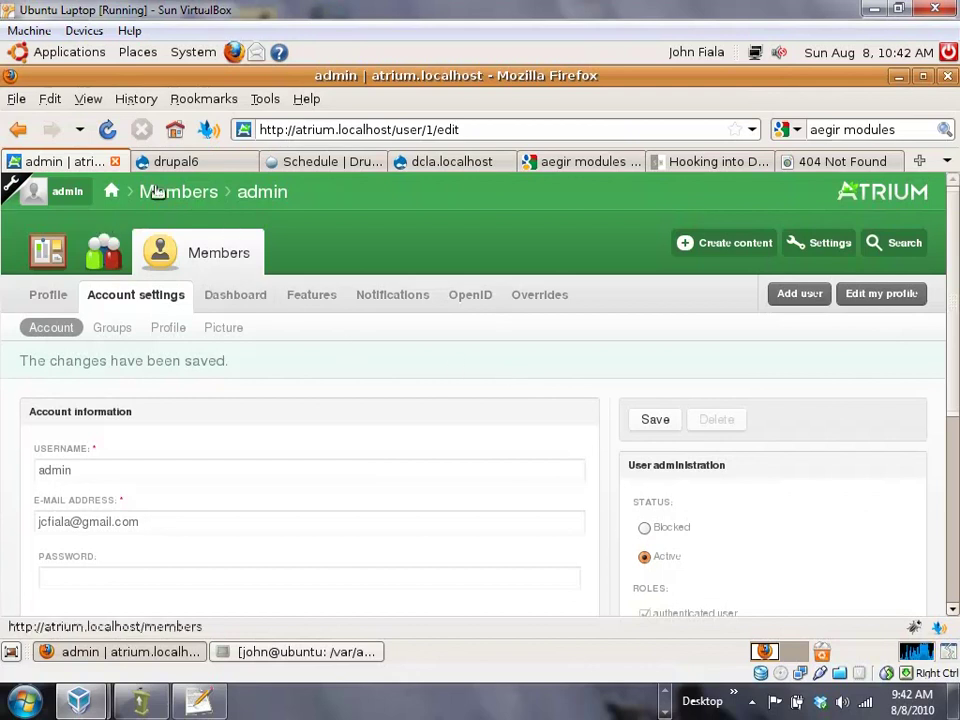
pyautogui.click(111, 192)
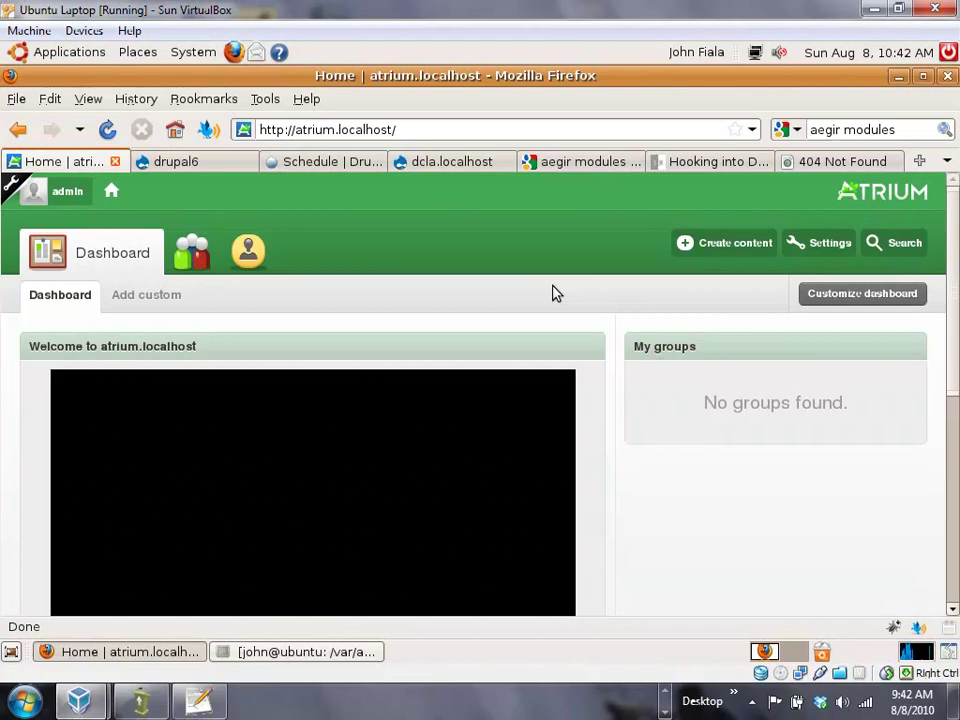
# Pause the Ubuntu Laptop VM with Host+P and close it, saving the machine state.
pyautogui.click(897, 86)
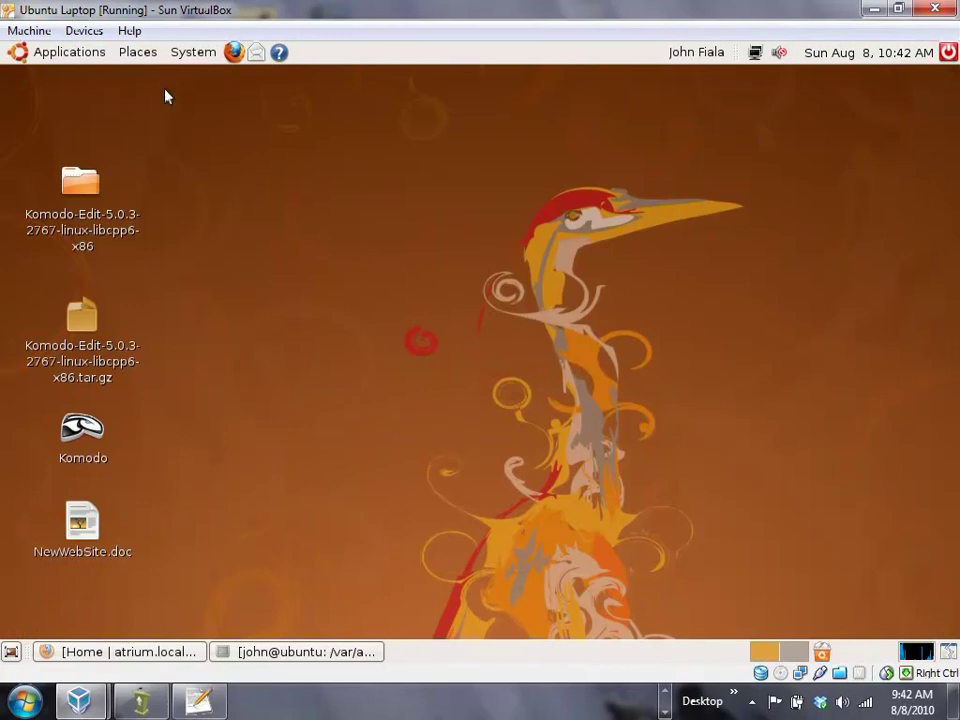
pyautogui.click(196, 54)
pyautogui.moveTo(203, 115)
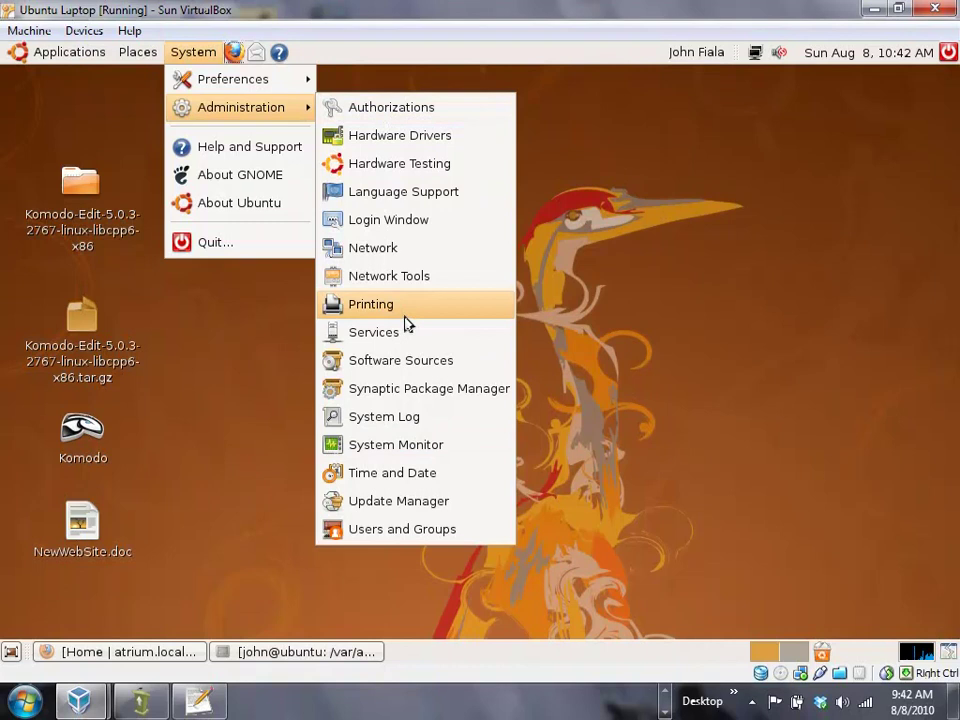
pyautogui.click(250, 378)
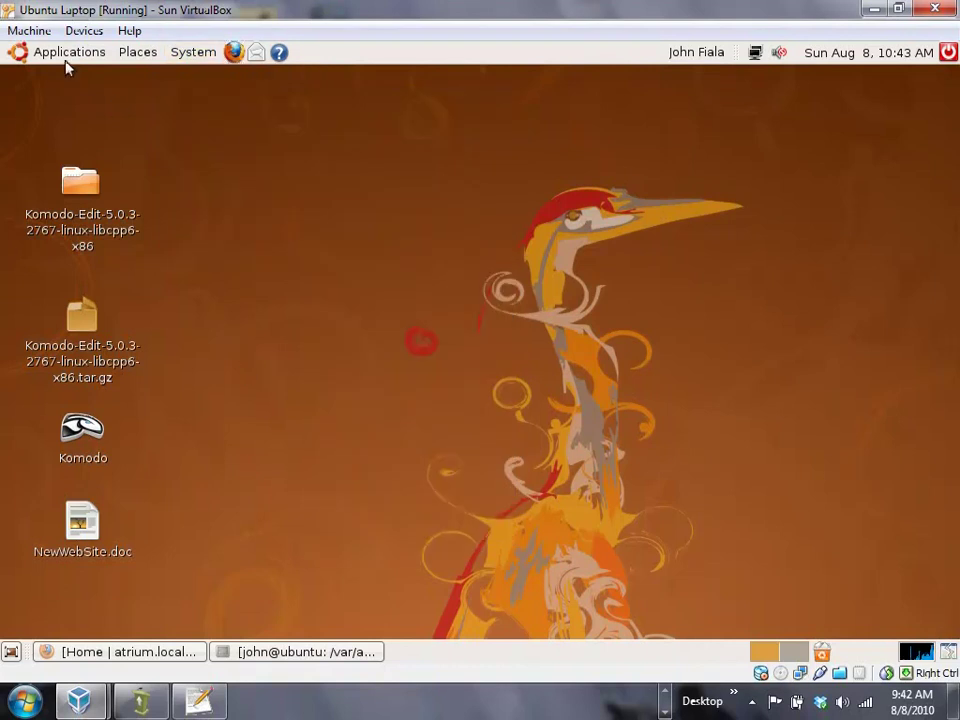
pyautogui.click(20, 30)
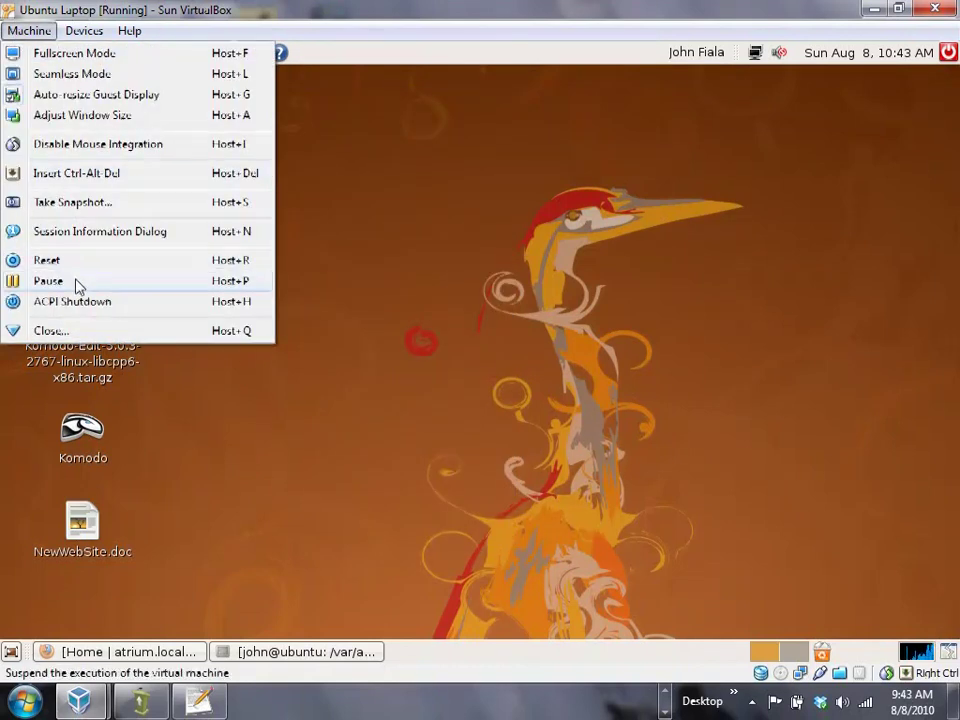
pyautogui.press('Escape')
pyautogui.hotkey('ctrl', 'p')
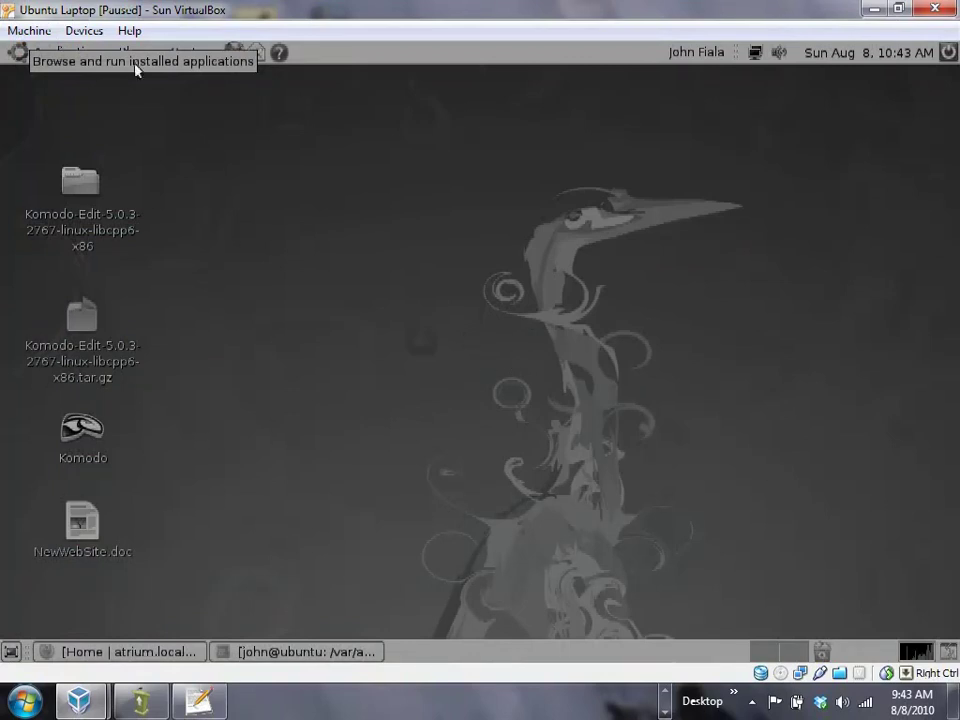
pyautogui.click(22, 31)
pyautogui.click(50, 330)
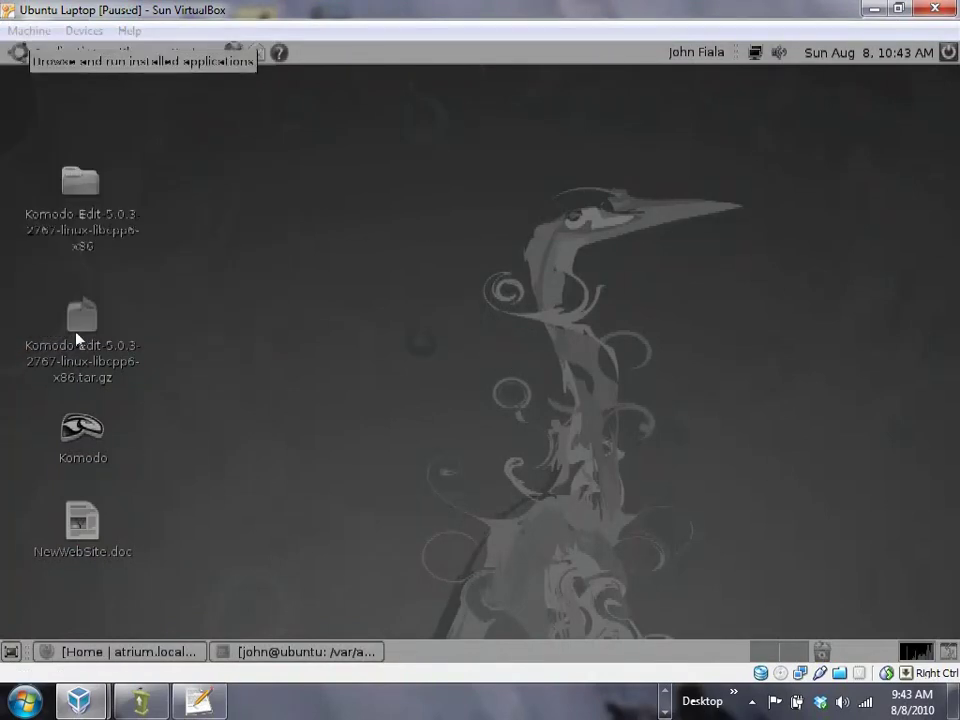
pyautogui.click(400, 406)
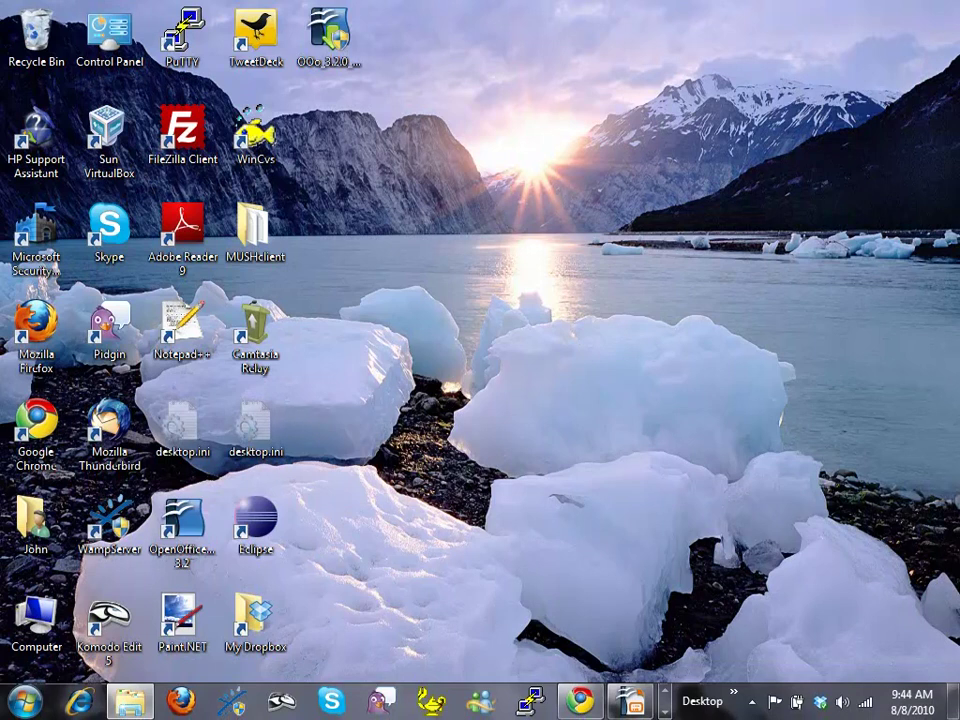
# Bring back the VirtualBox manager and start the Ubuntu virtual machine from its saved state.
pyautogui.click(664, 711)
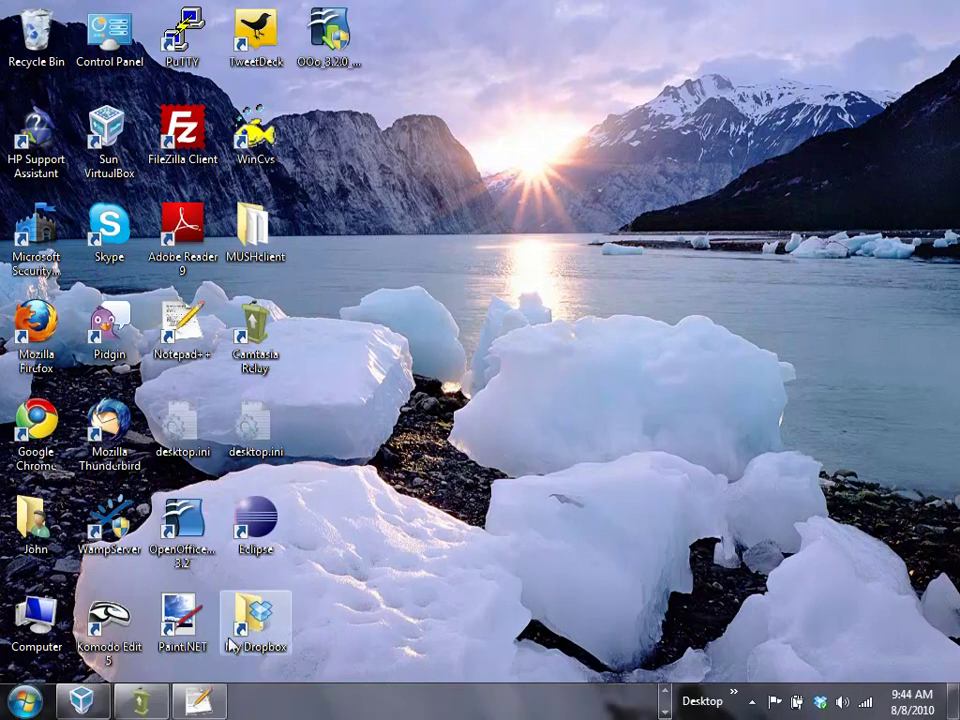
pyautogui.click(80, 700)
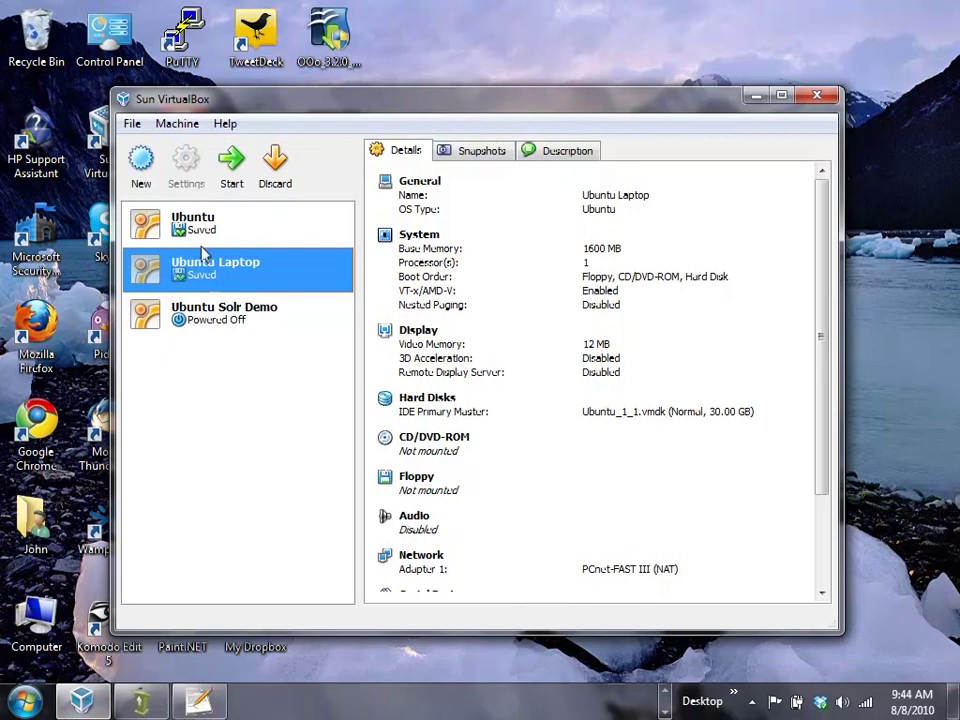
pyautogui.click(200, 230)
pyautogui.click(231, 162)
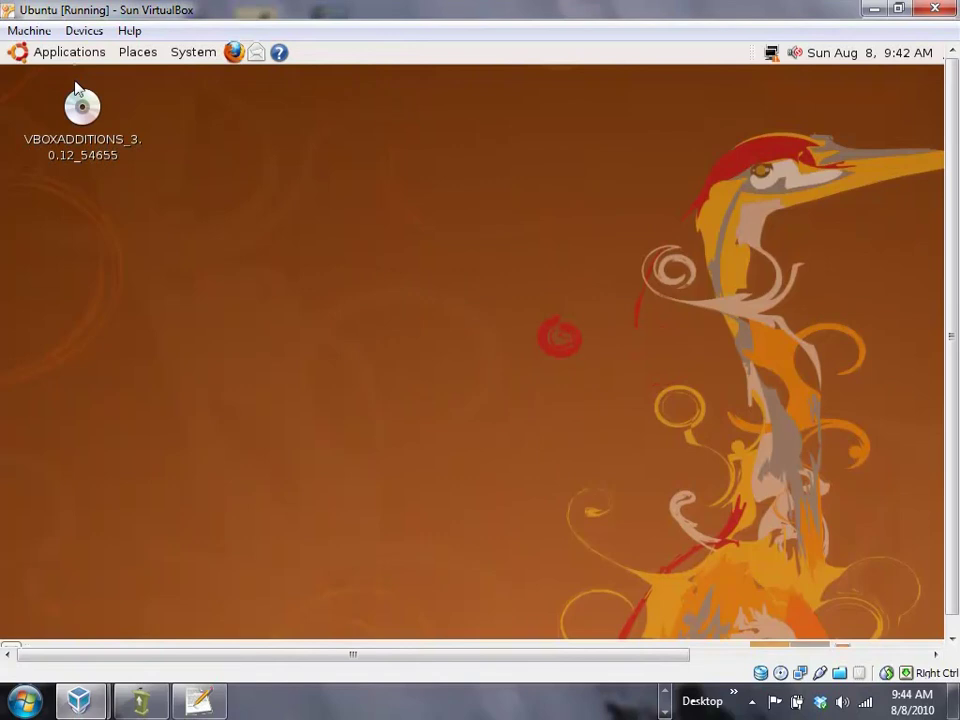
# Launch a terminal from Applications > Accessories on the Ubuntu guest.
pyautogui.click(70, 52)
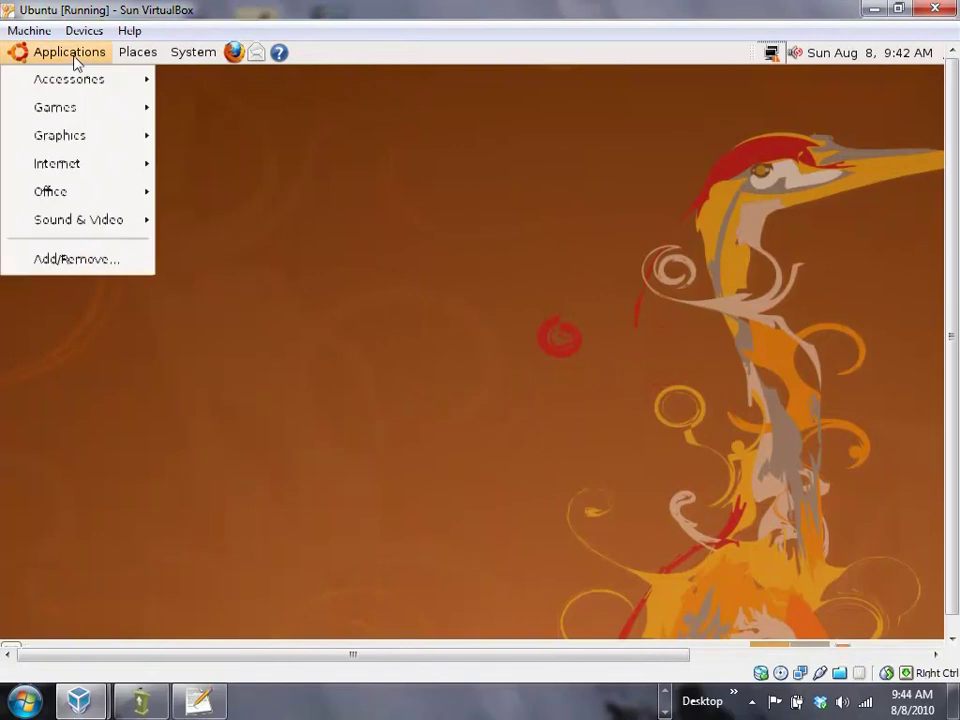
pyautogui.moveTo(70, 82)
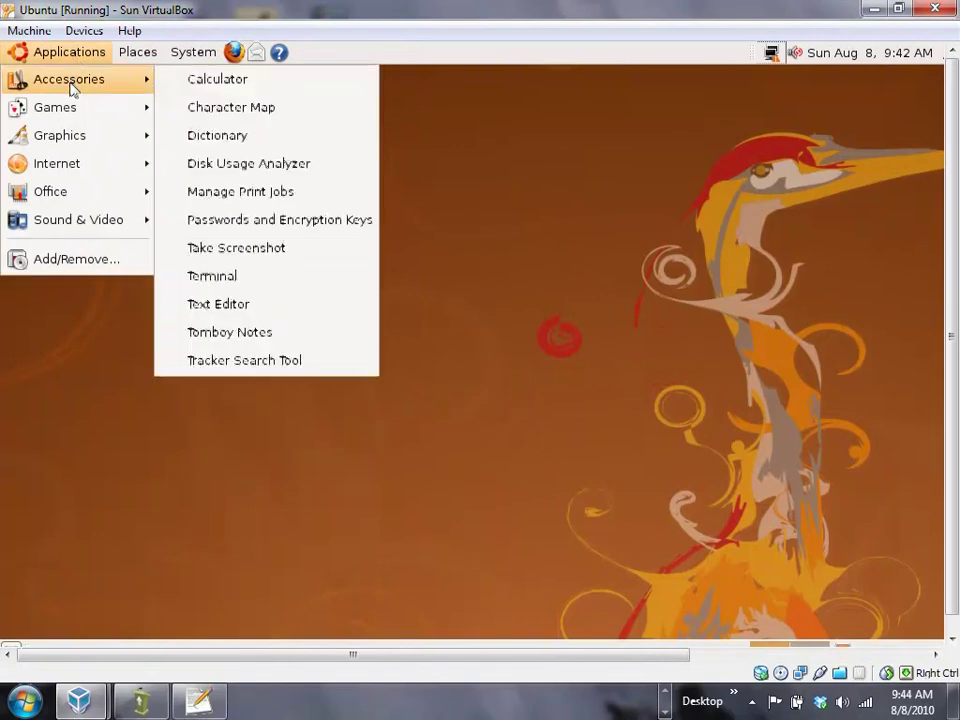
pyautogui.click(256, 278)
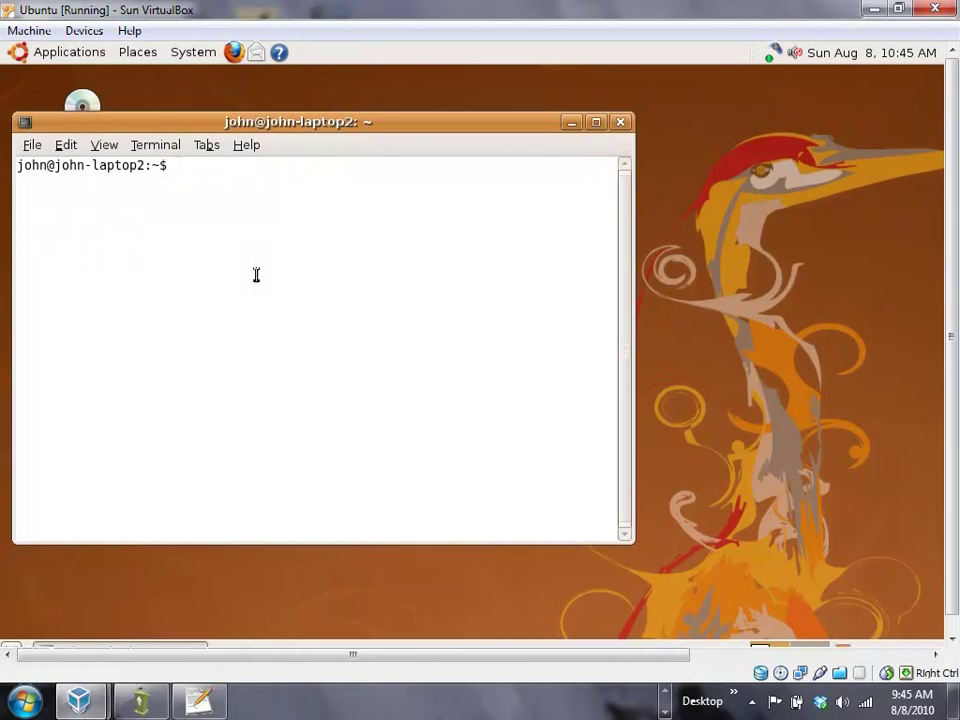
# Run drush in the terminal, which reports command not found.
pyautogui.write('drush')
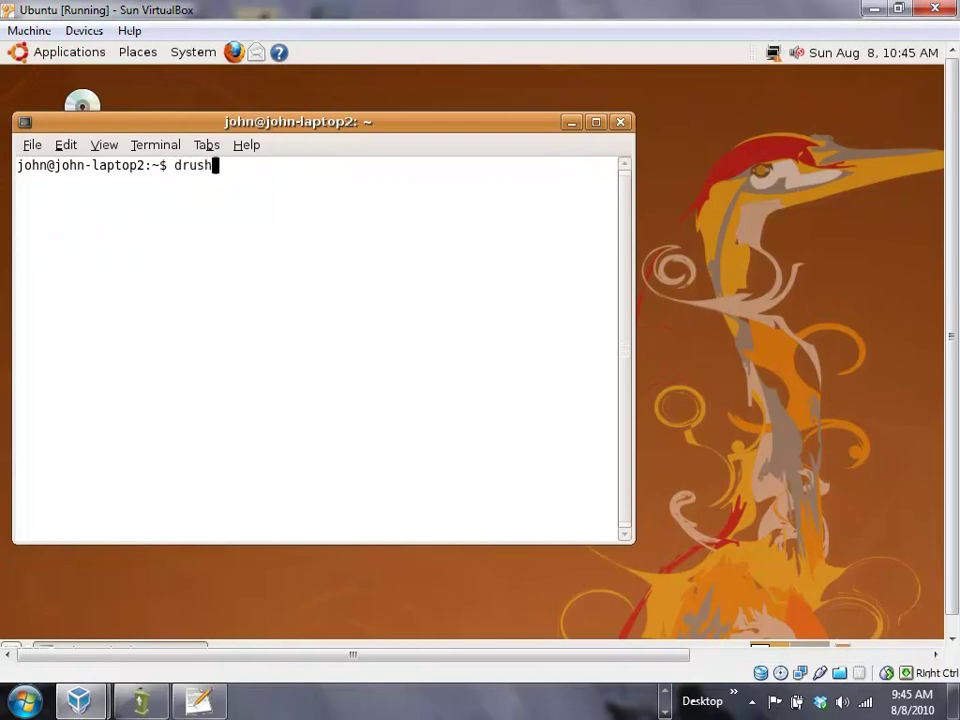
pyautogui.press('Return')
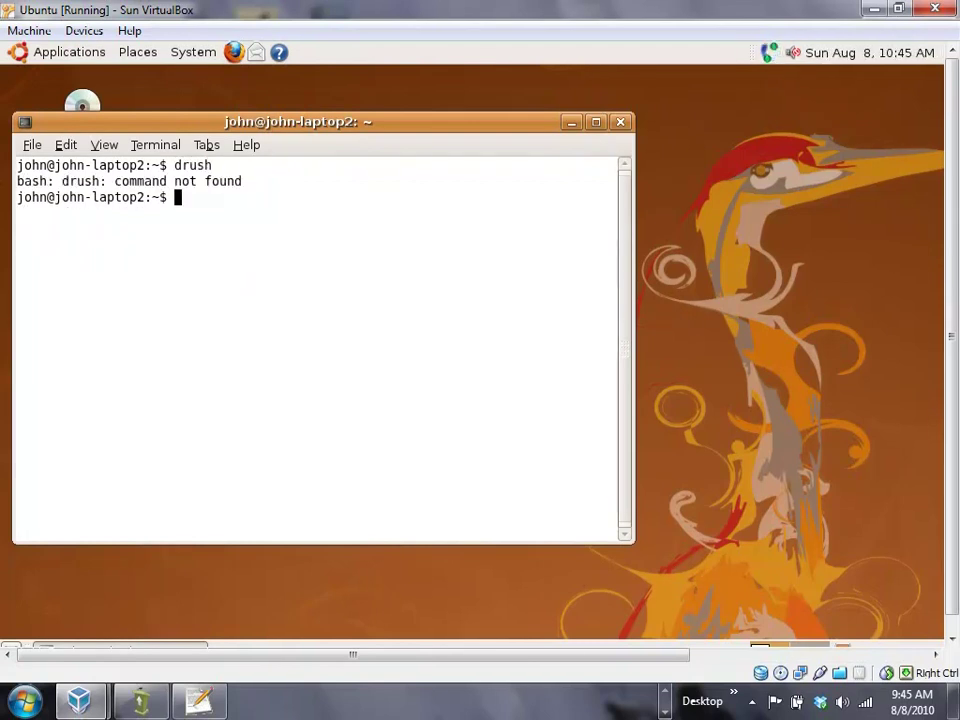
pyautogui.moveTo(130, 708)
pyautogui.moveTo(85, 704)
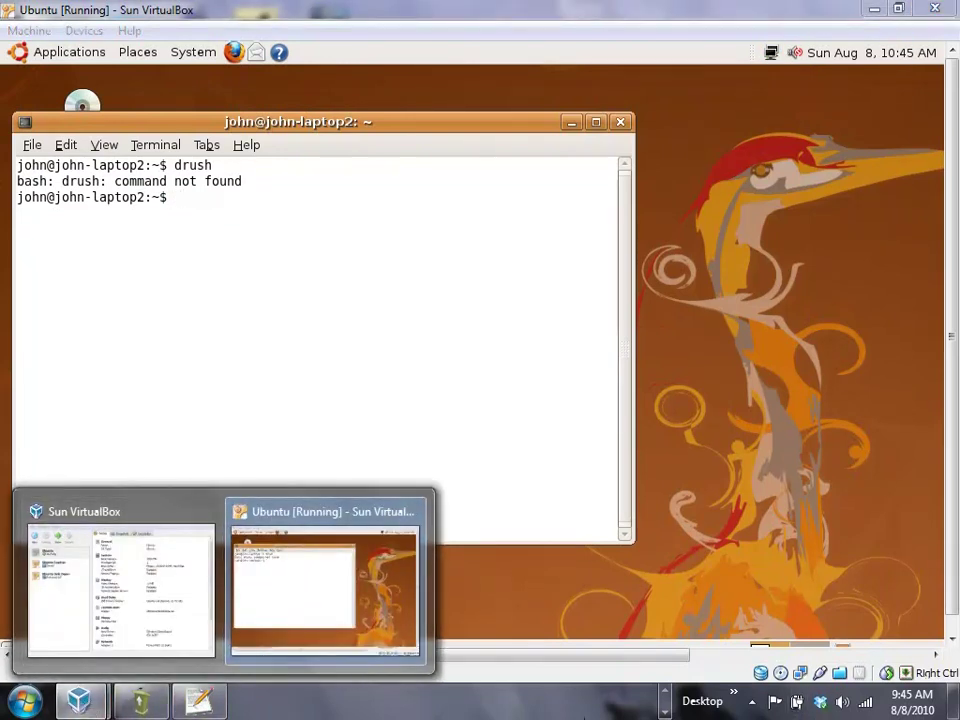
# Cycle windows with Alt+Tab to the Drush Fix slide of Aegir_Sanity.odp in Impress.
pyautogui.hotkey('alt', 'Tab')
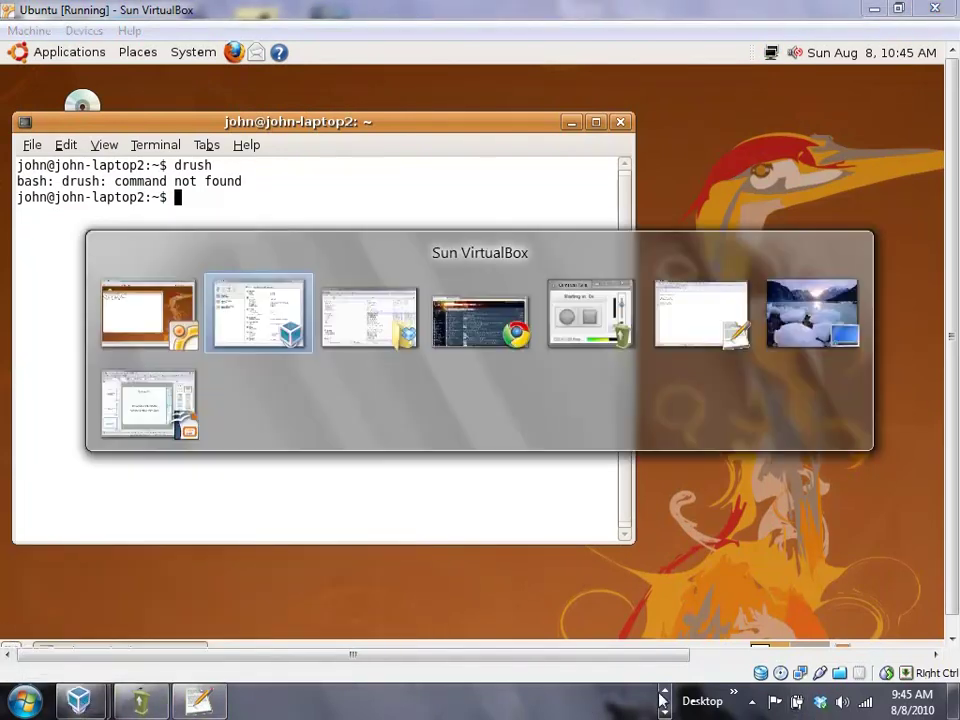
pyautogui.hotkey('alt', 'Tab')
pyautogui.hotkey('alt', 'Tab')
pyautogui.hotkey('alt', 'Tab')
pyautogui.hotkey('alt', 'Tab')
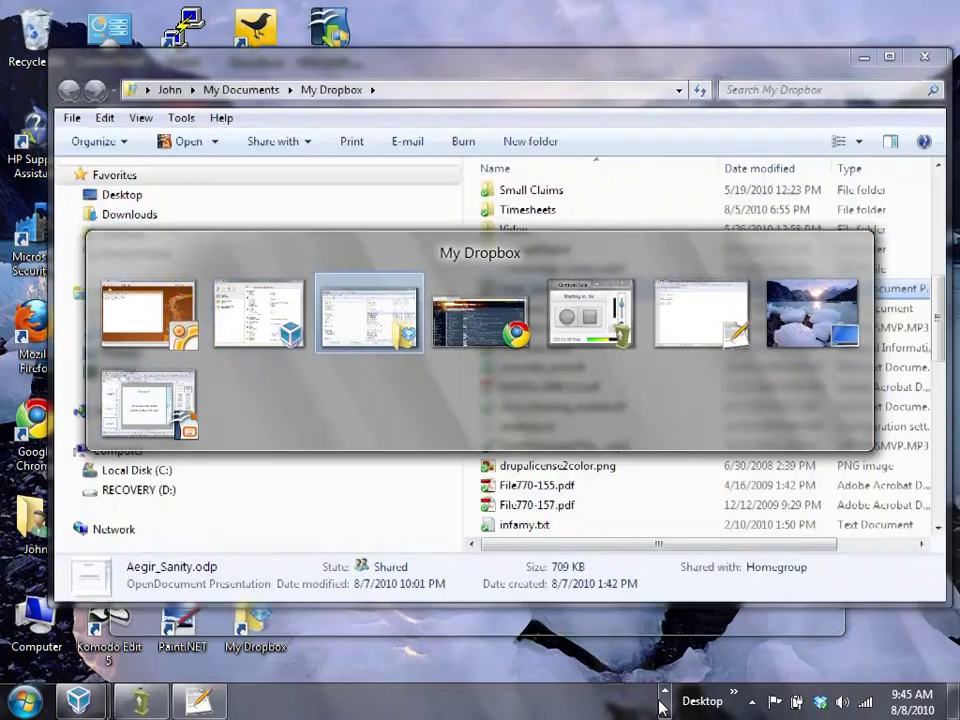
pyautogui.hotkey('alt', 'Tab')
pyautogui.hotkey('alt', 'Tab')
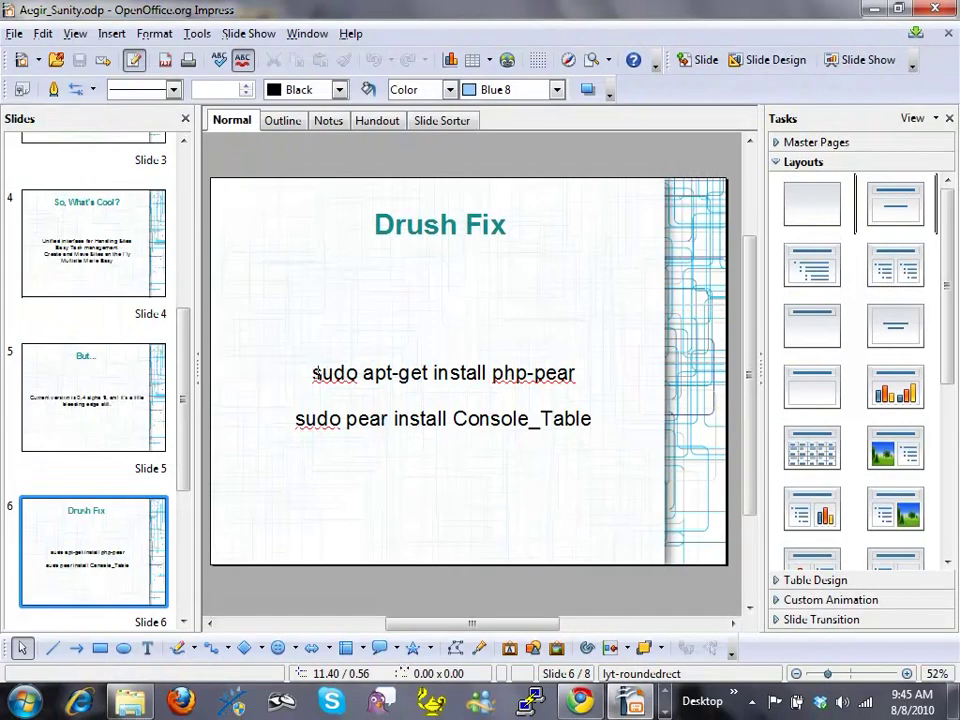
# Select the 'sudo apt-get install php-pear' line on the slide, then take the Ubuntu VM out of full screen.
pyautogui.moveTo(313, 372); pyautogui.dragTo(589, 372)
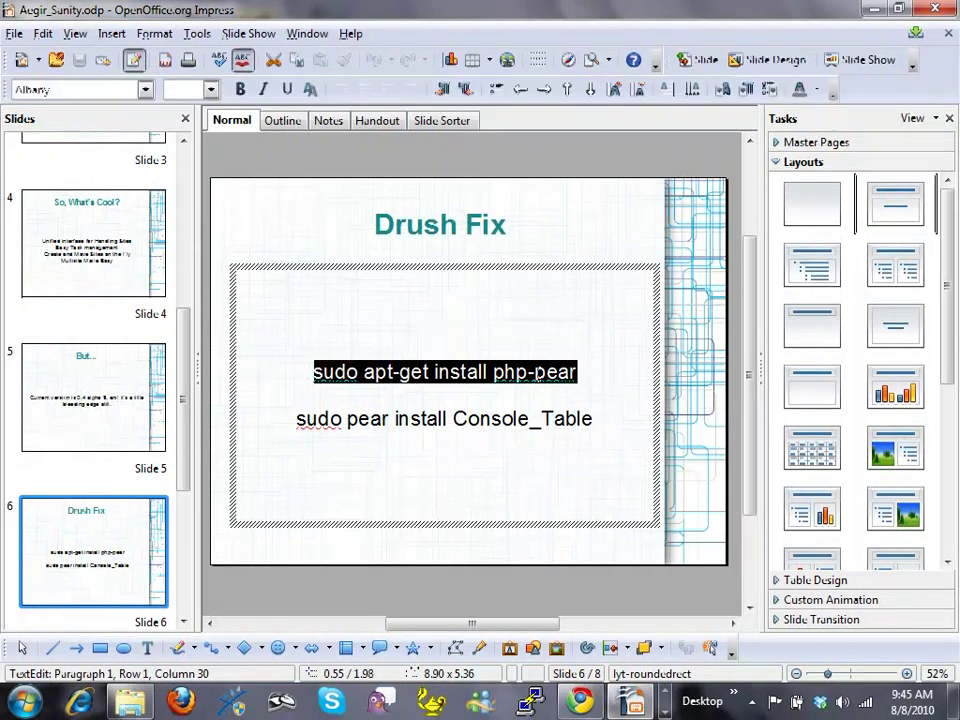
pyautogui.doubleClick(535, 372)
pyautogui.rightClick(537, 372)
pyautogui.tripleClick(310, 374)
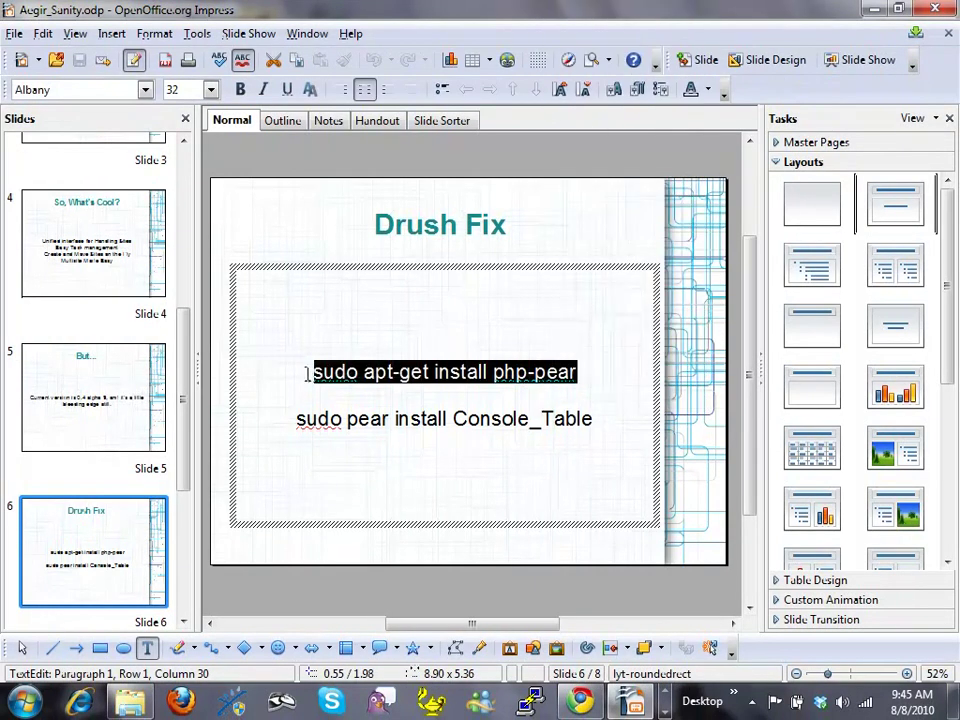
pyautogui.rightClick(333, 370)
pyautogui.tripleClick(333, 401)
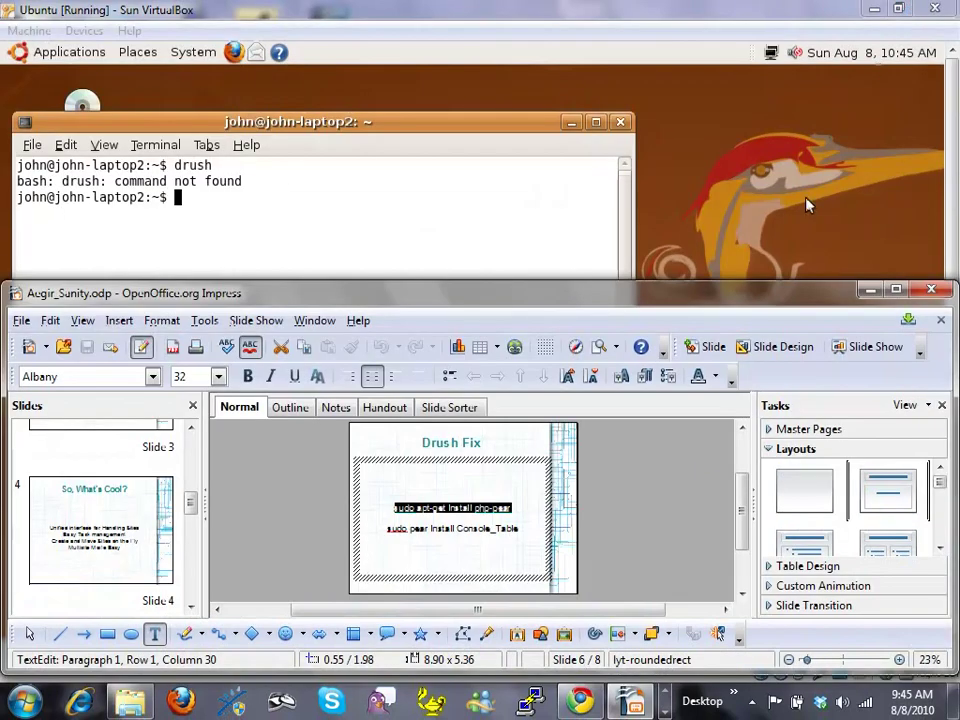
pyautogui.click(808, 205)
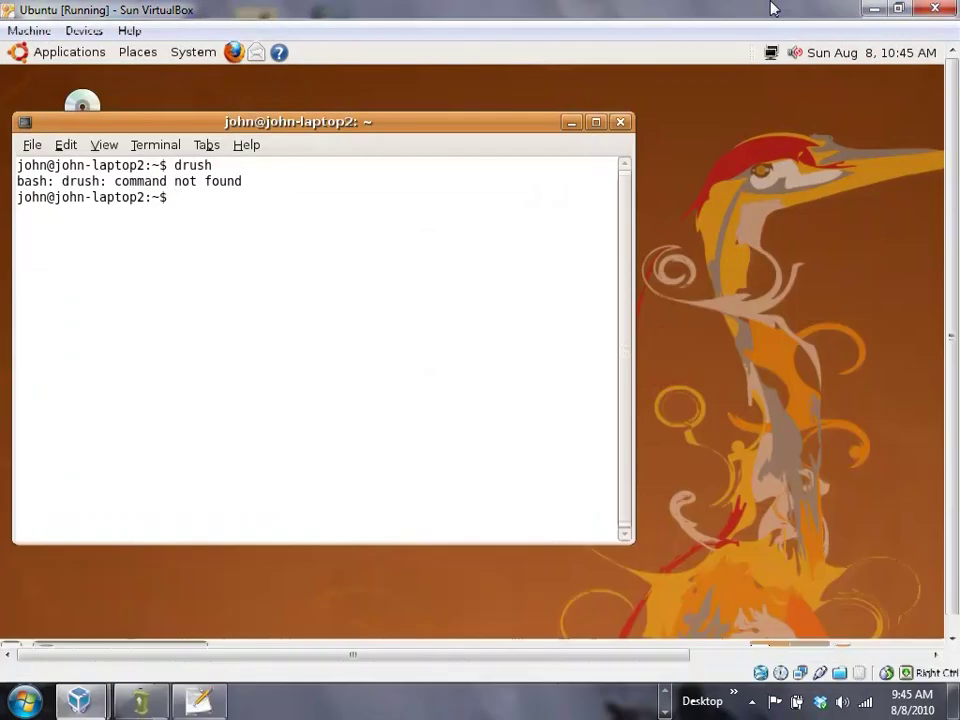
pyautogui.press('Control_R+f')
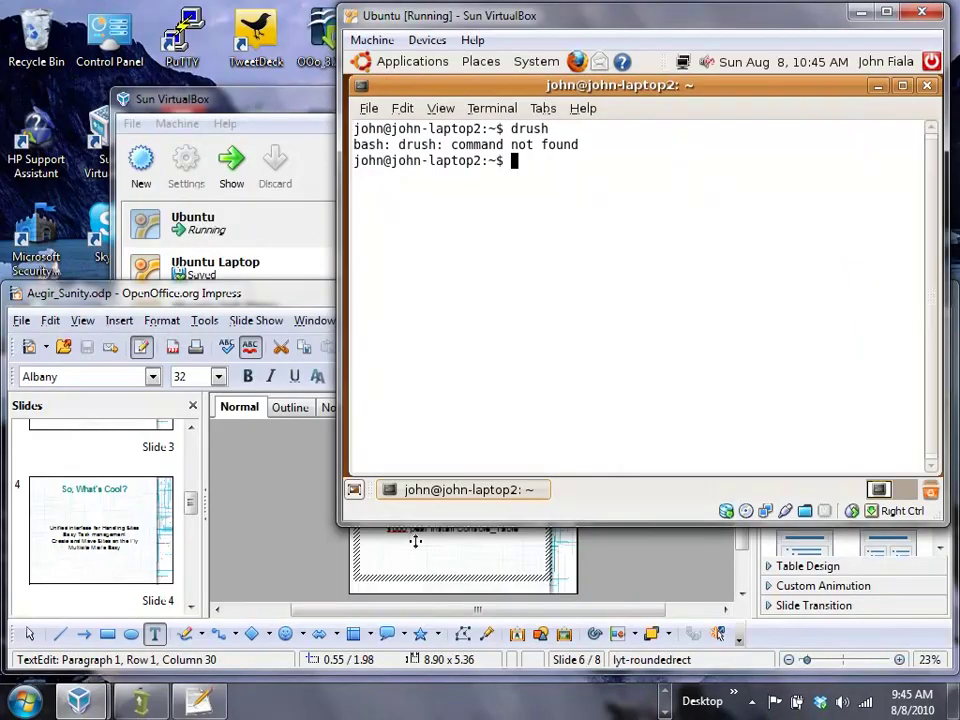
# Install php-pear with 'sudo apt-get install php-pear', entering the password and accepting the packages.
pyautogui.moveTo(467, 521); pyautogui.dragTo(467, 467)
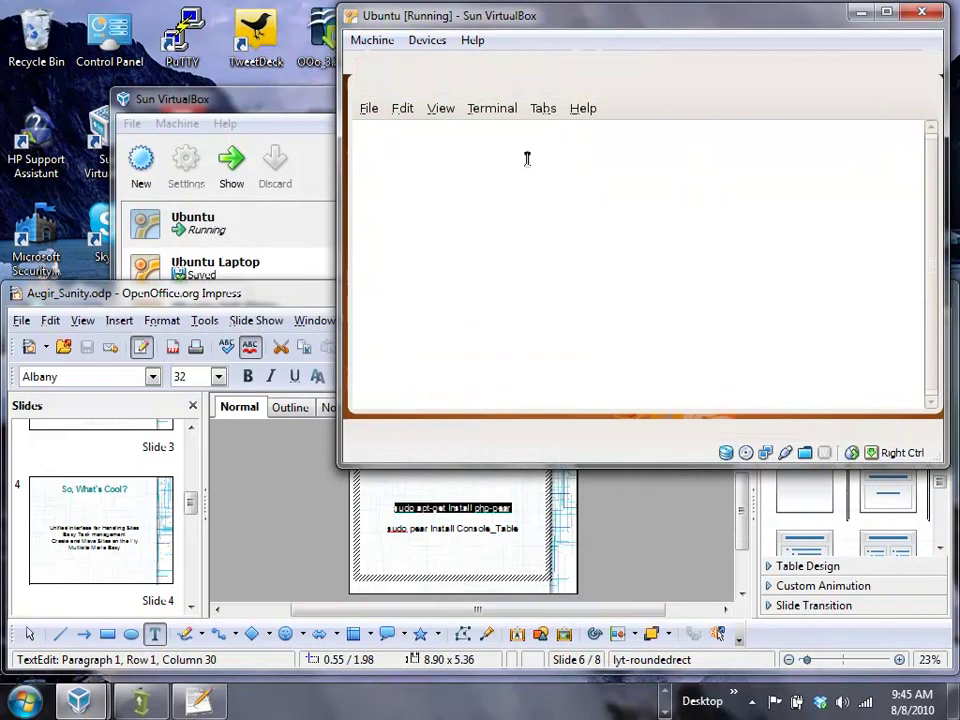
pyautogui.write('s')
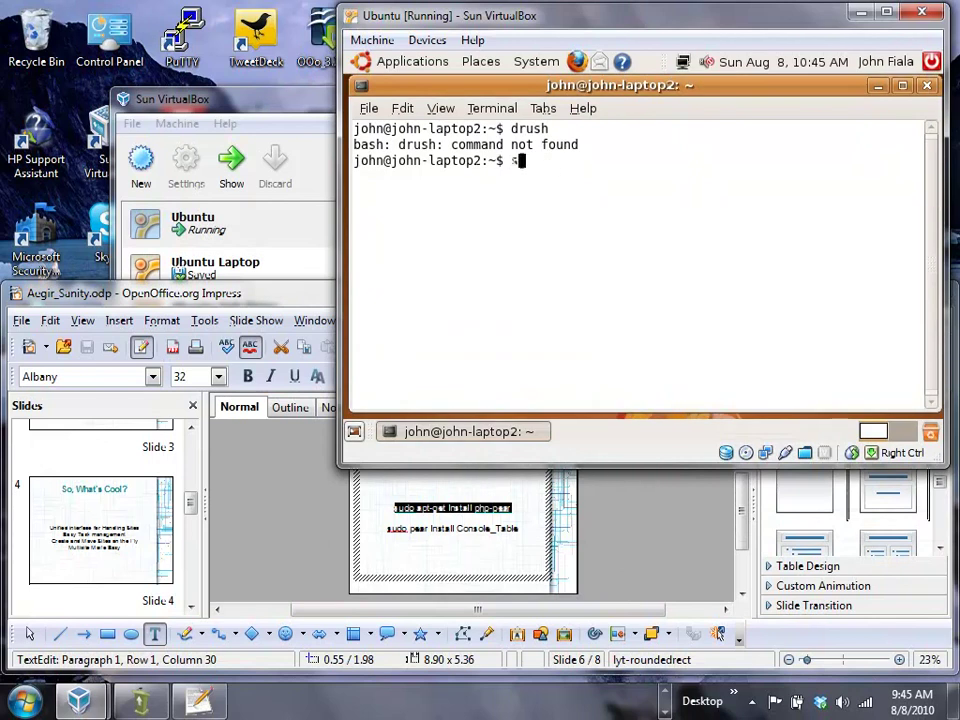
pyautogui.write('udo apt-get install php-pear')
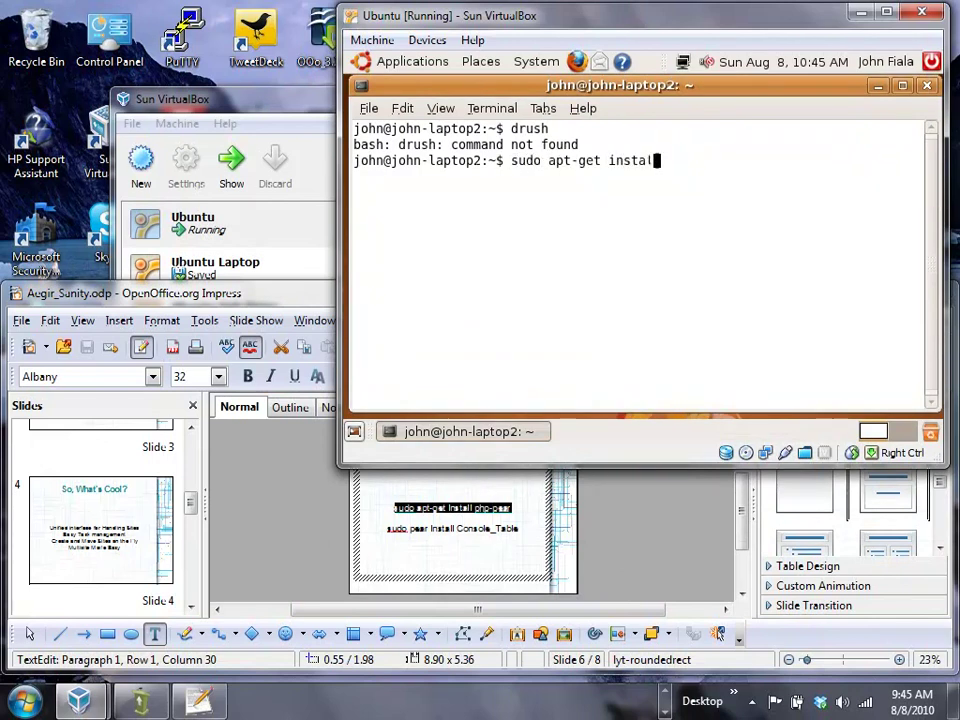
pyautogui.press('Return')
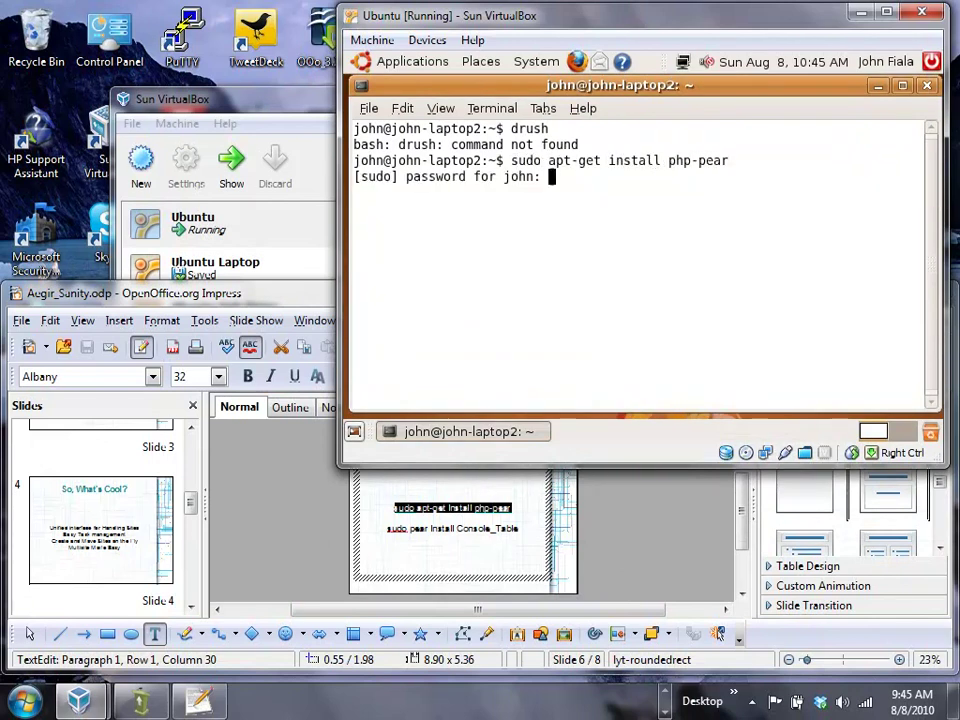
pyautogui.press('Return')
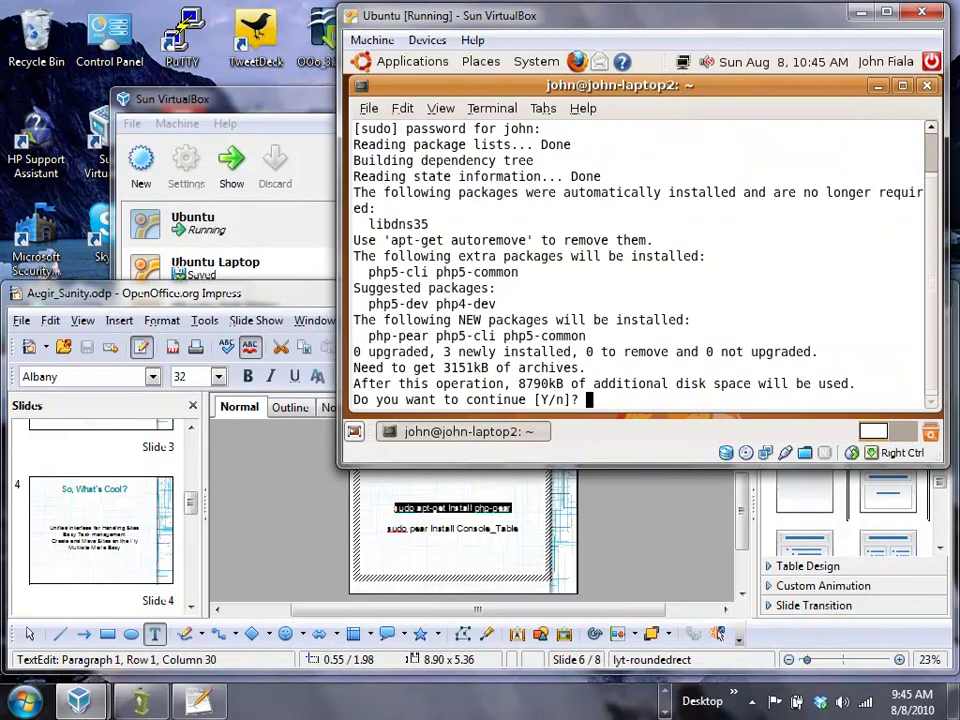
pyautogui.press('Return')
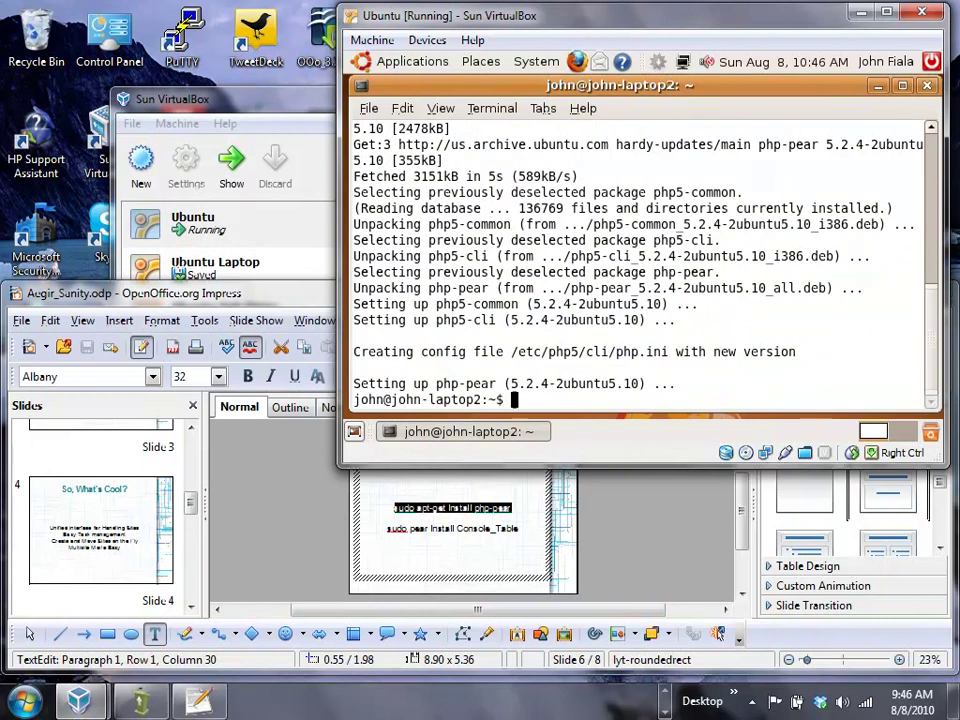
# Install Console_Table with 'sudo pear install Console_Table' and maximize the VM window.
pyautogui.write('sudo')
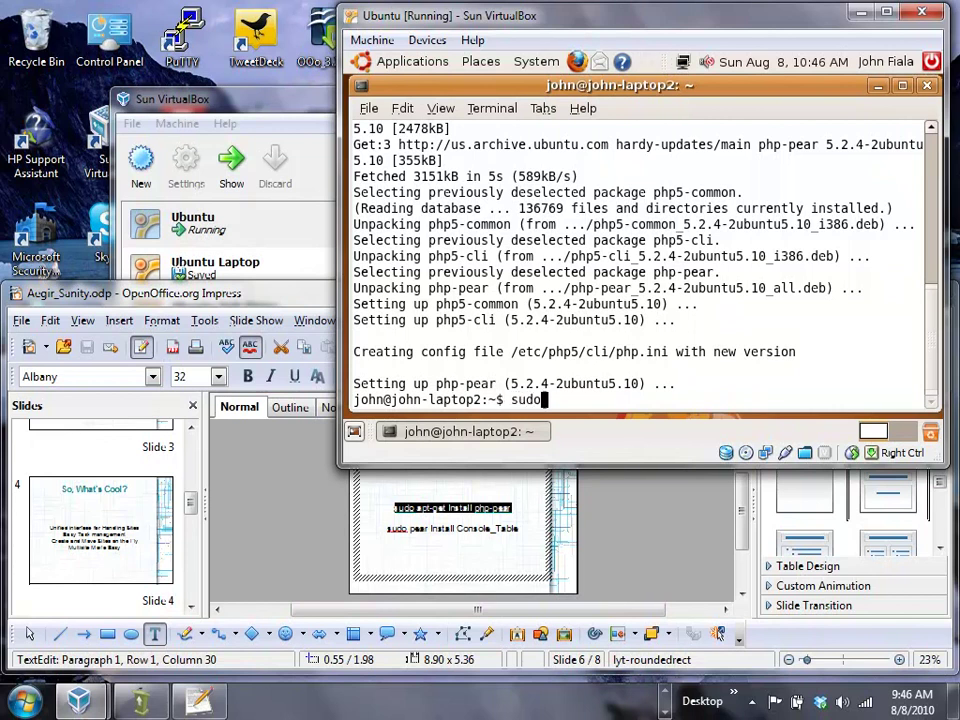
pyautogui.write(' pear install ')
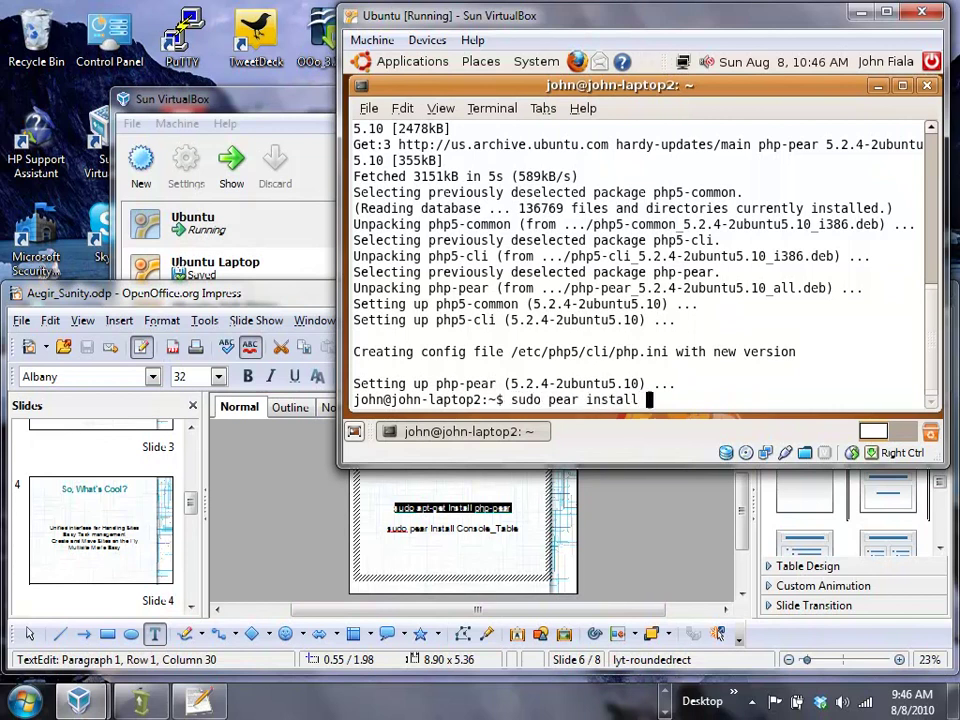
pyautogui.write('Console_Table')
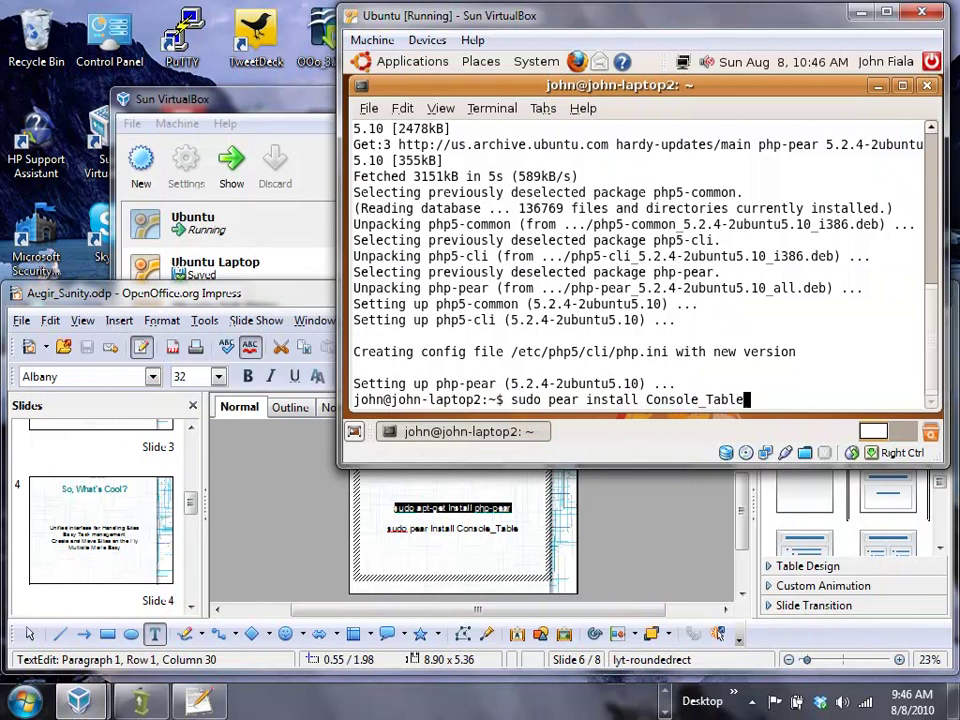
pyautogui.press('Return')
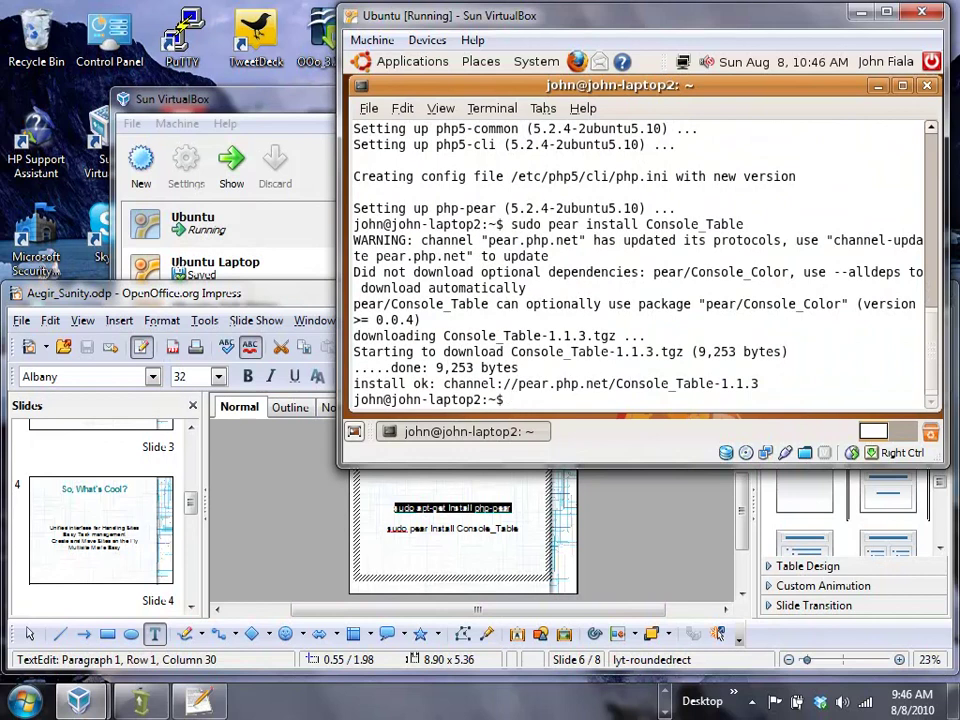
pyautogui.click(886, 13)
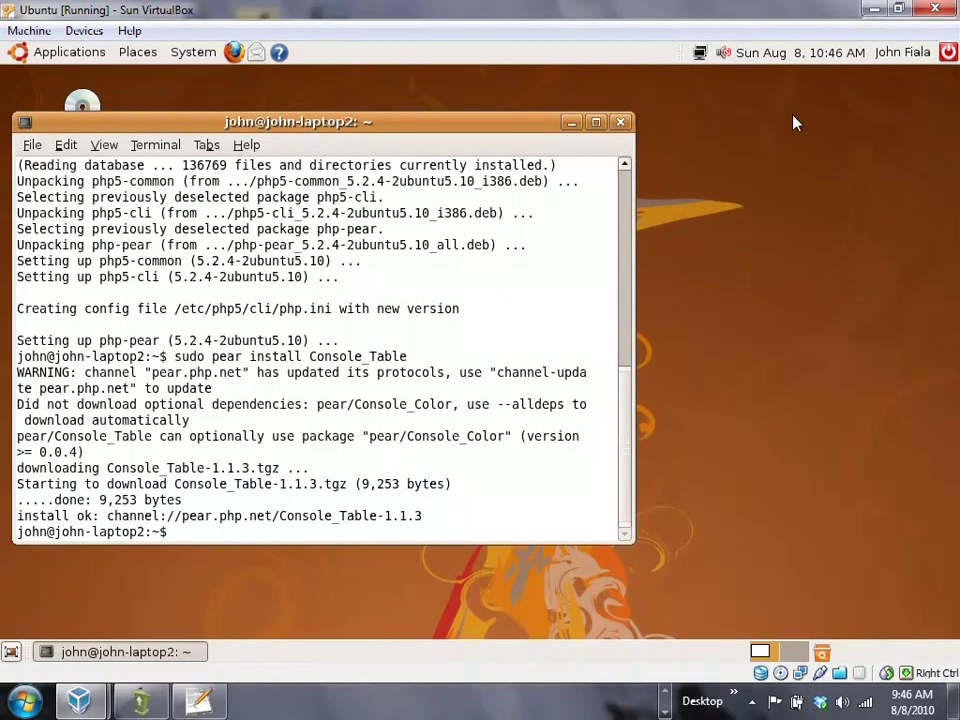
pyautogui.click(233, 52)
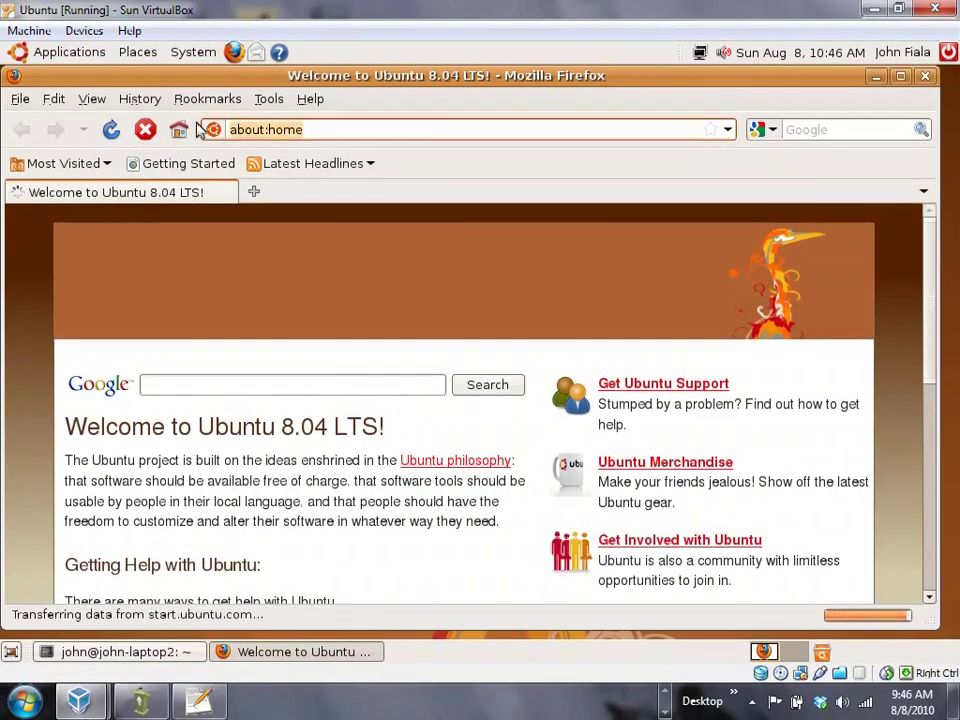
pyautogui.press('BackSpace')
pyautogui.press('BackSpace')
pyautogui.press('BackSpace')
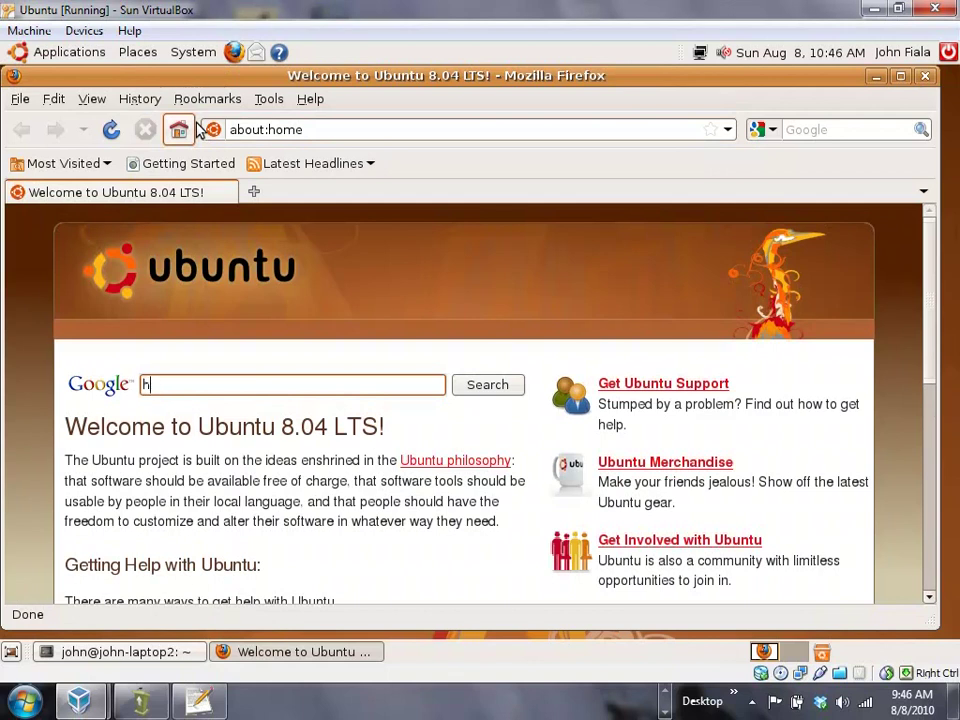
pyautogui.click(352, 138)
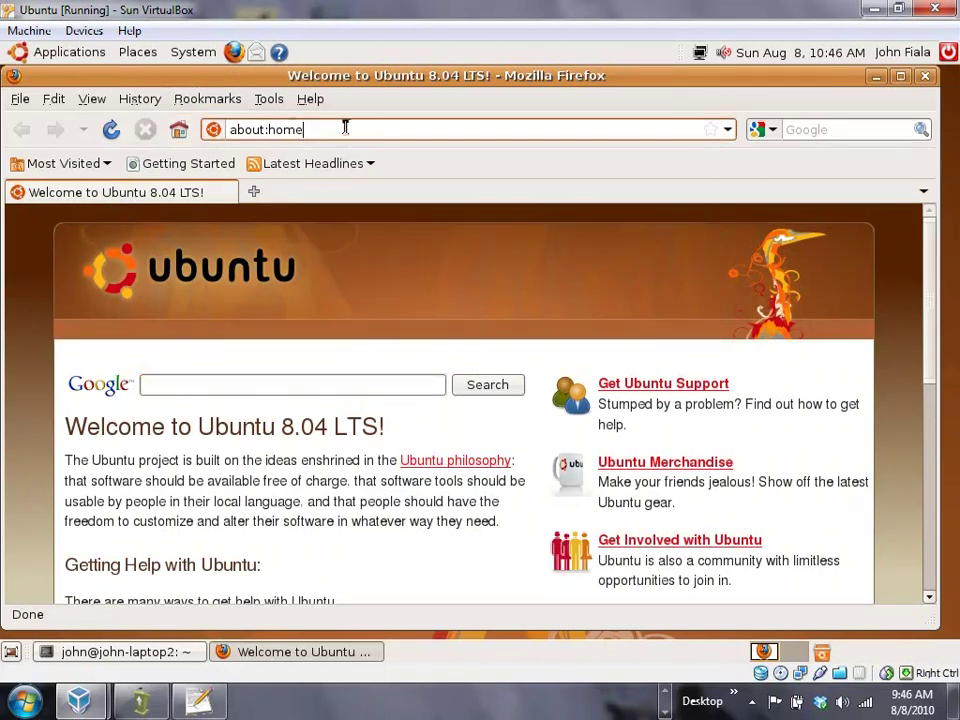
pyautogui.write('ht')
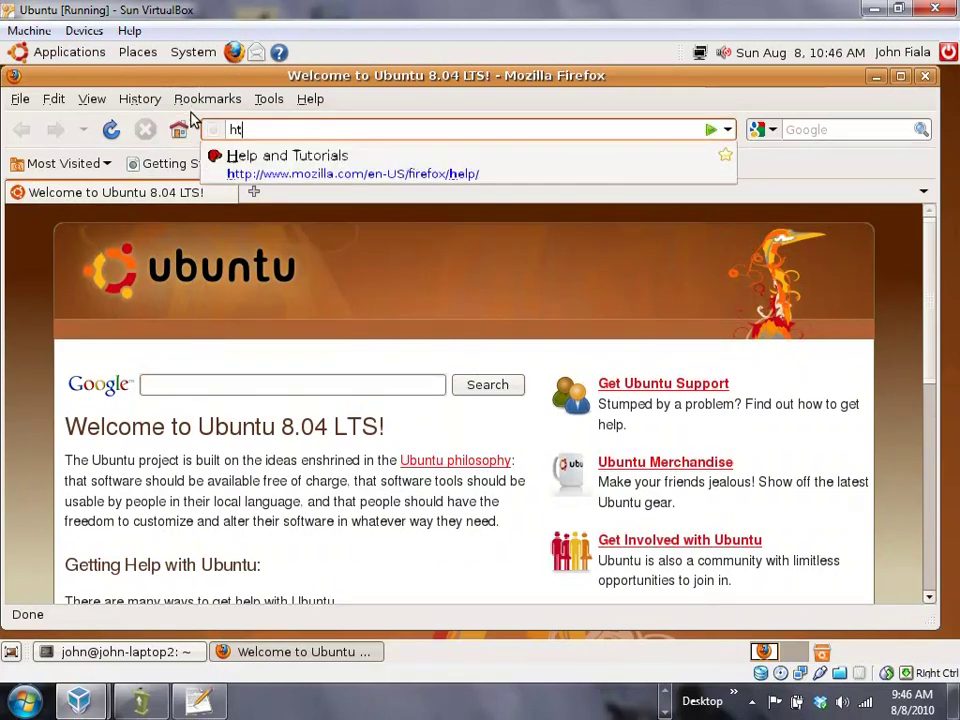
pyautogui.write('tp://localhost/')
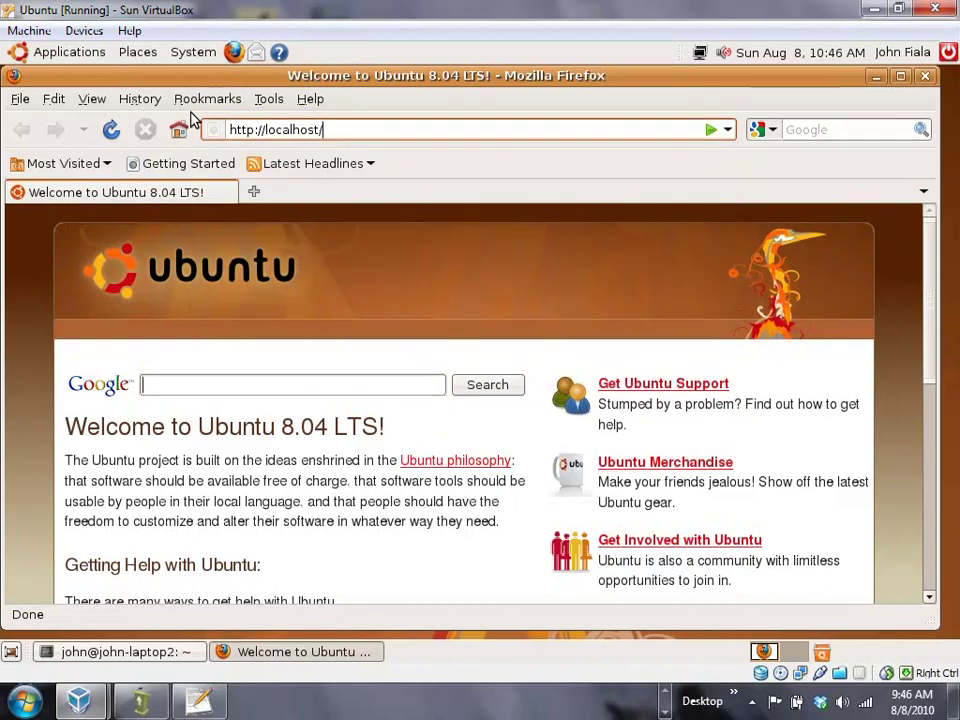
pyautogui.press('Return')
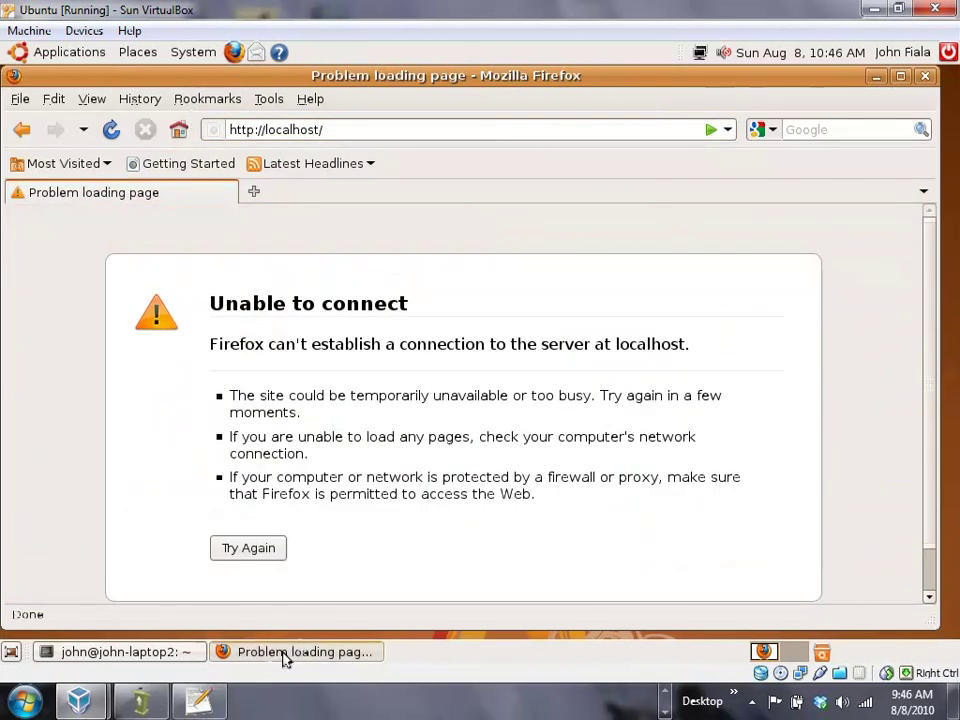
pyautogui.doubleClick(254, 194)
pyautogui.write('aegir')
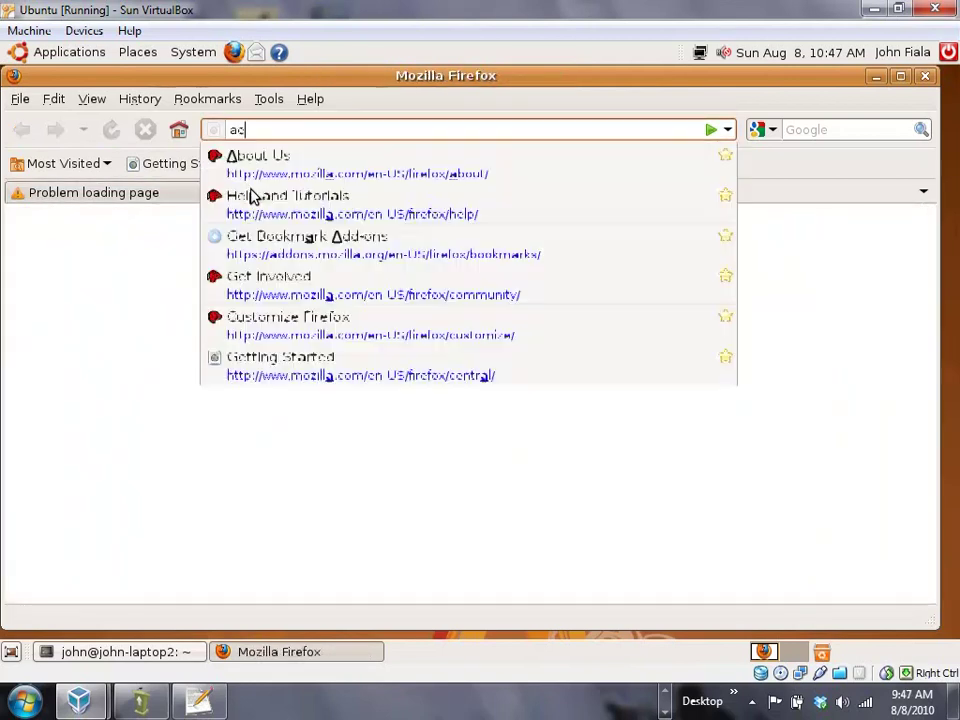